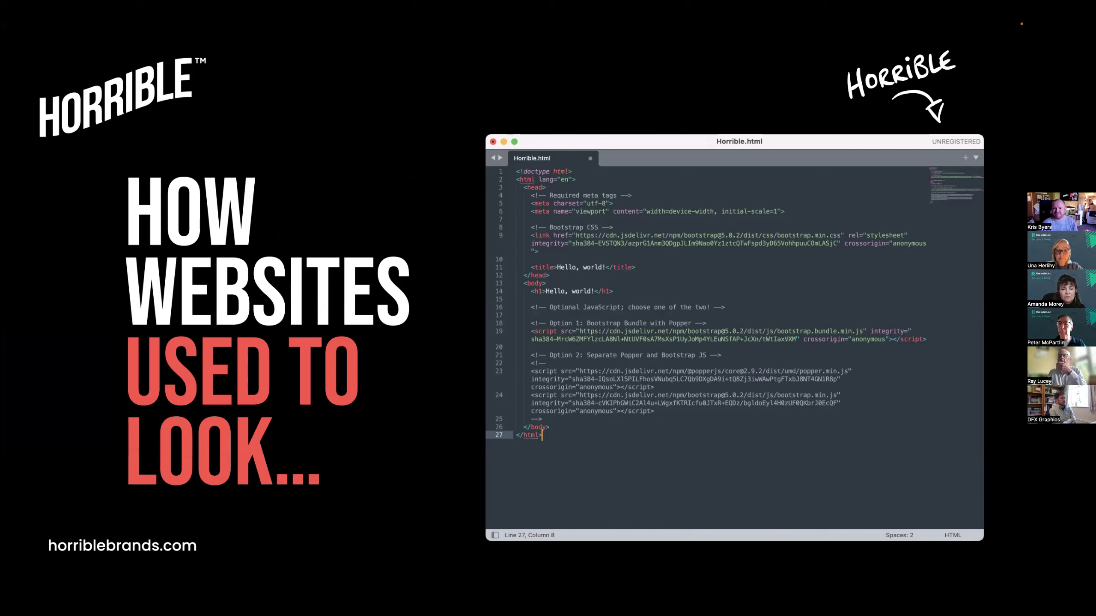
Advance the slideshow to the 'AND HOW THEY LOOK NOW...' slide
key("Right")
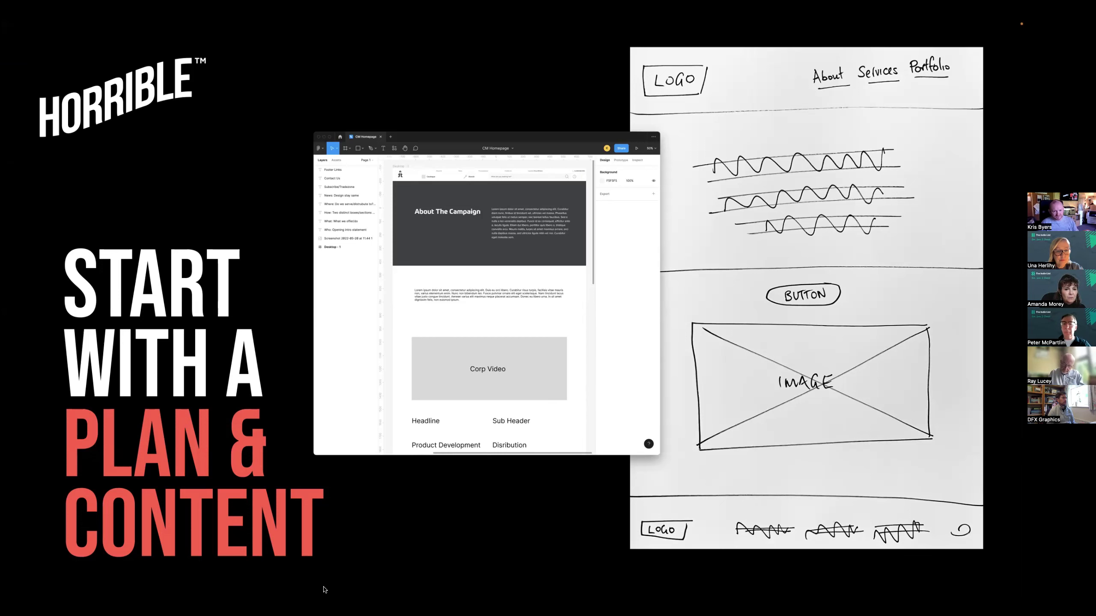
End the Keynote slideshow and return to editing on the 'Start with a Plan & Content' slide
key("Escape")
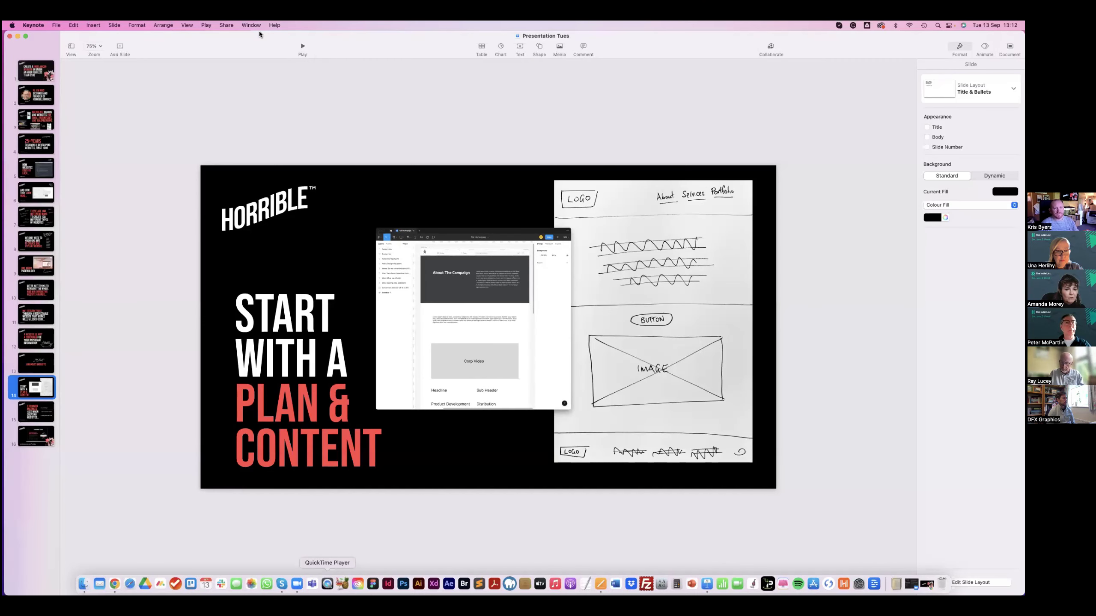
Switch to Chrome, open the Squarespace templates gallery and scroll through Popular Designs
key("super+Tab")
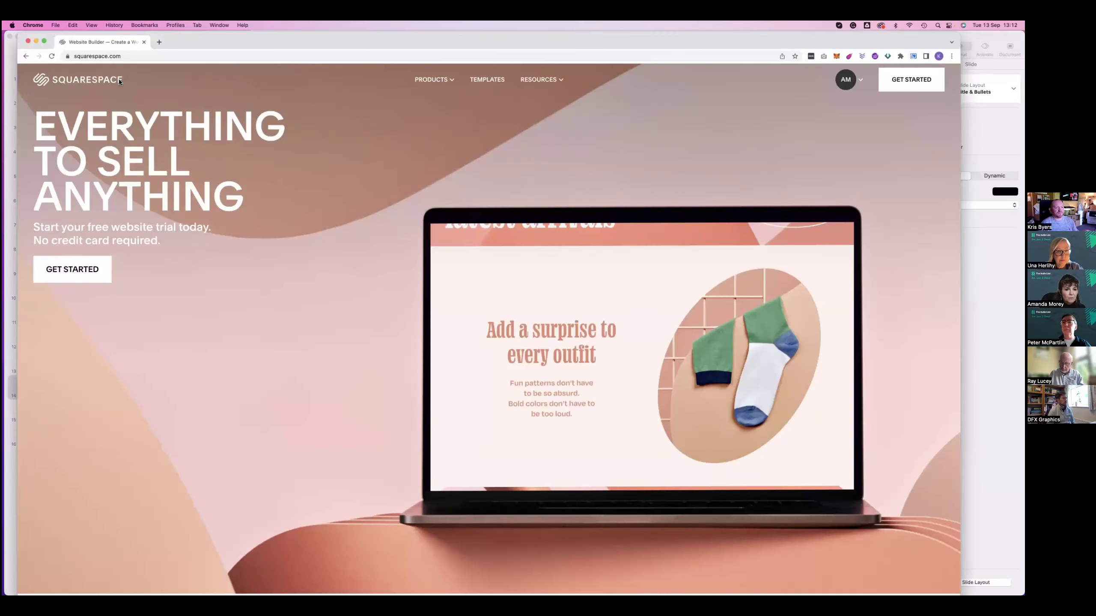
left_click(120, 83)
left_click(65, 267)
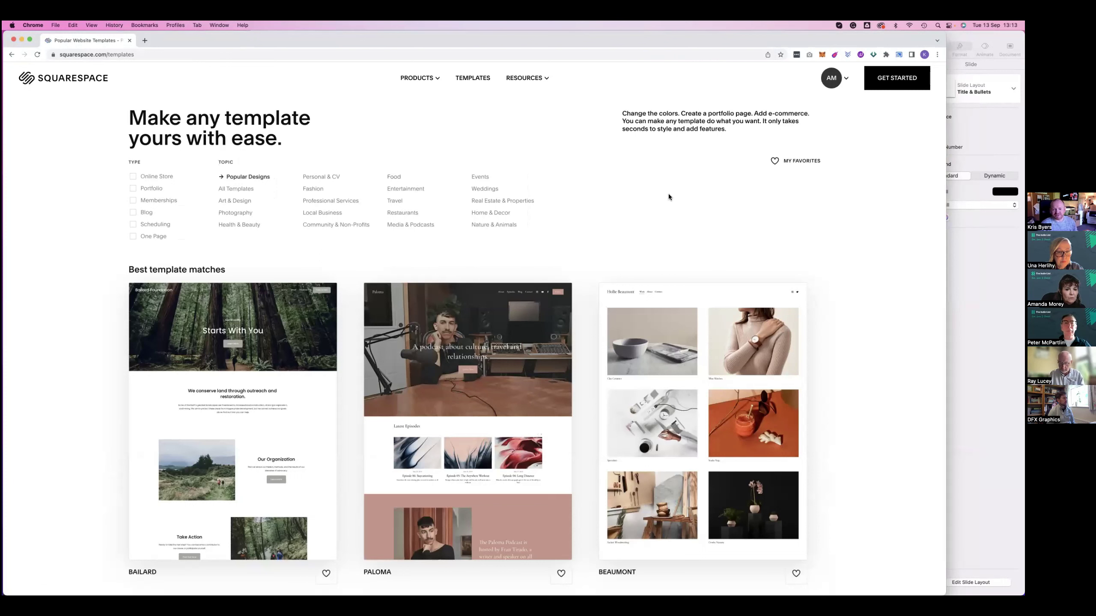
scroll(669, 195, "down", 3)
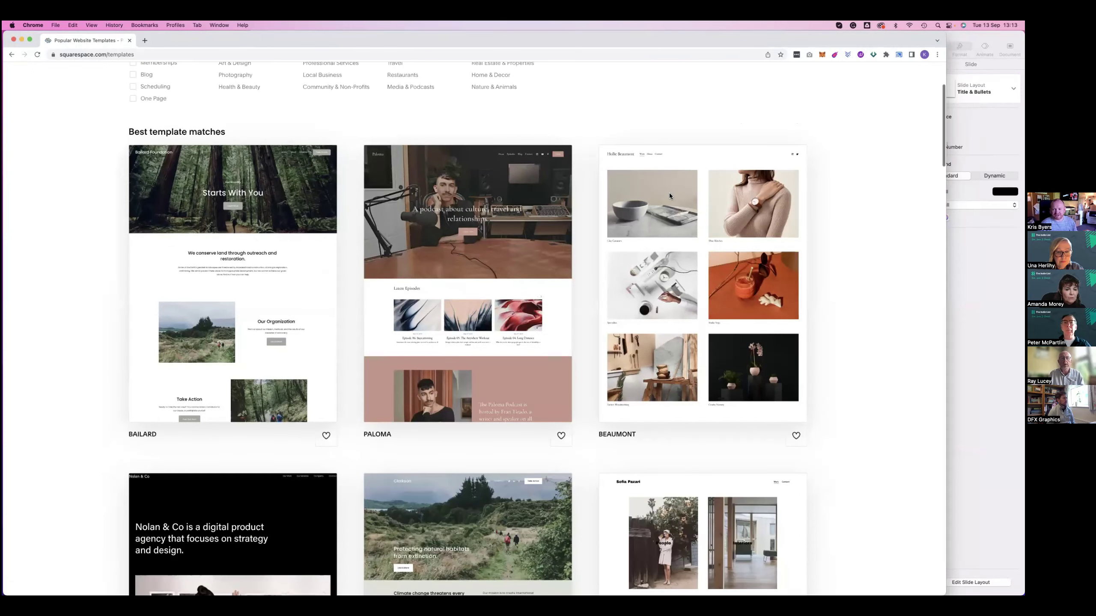
scroll(669, 195, "down", 15)
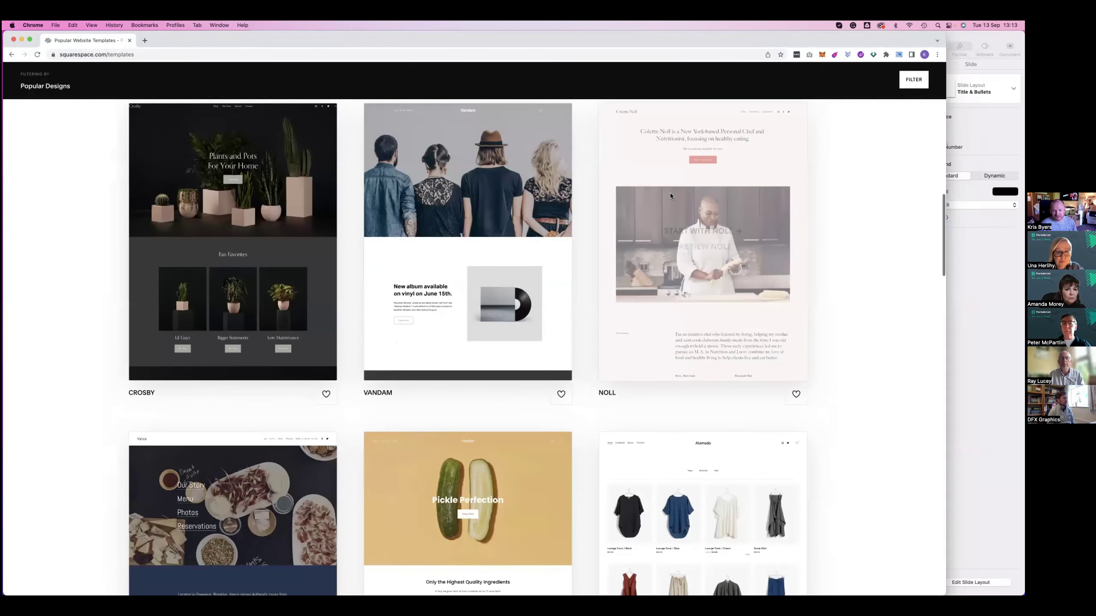
scroll(670, 193, "down", 9)
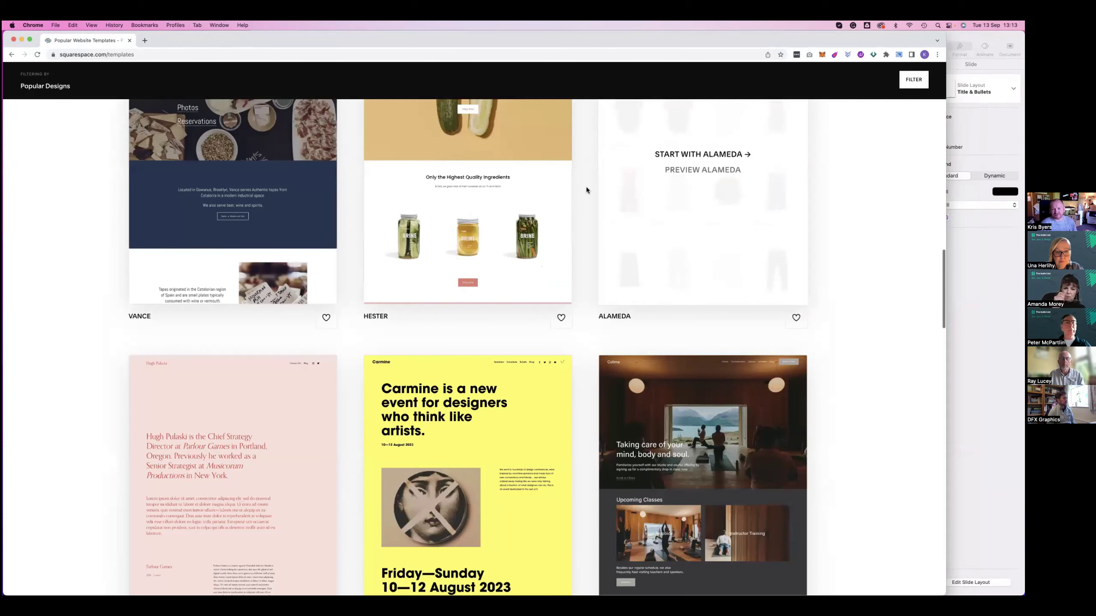
scroll(585, 188, "down", 11)
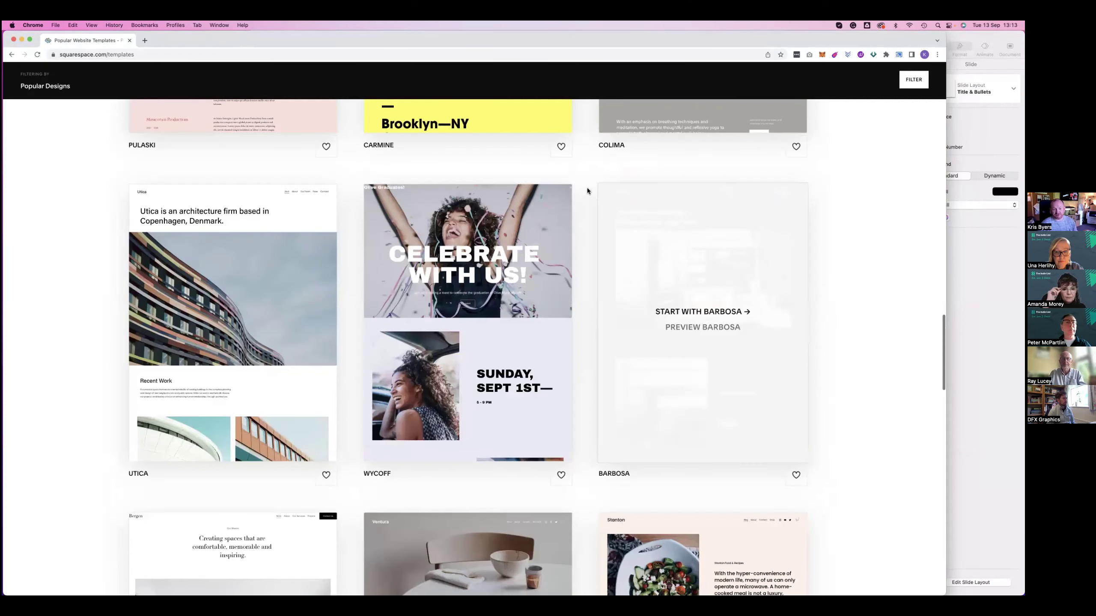
scroll(585, 191, "down", 8)
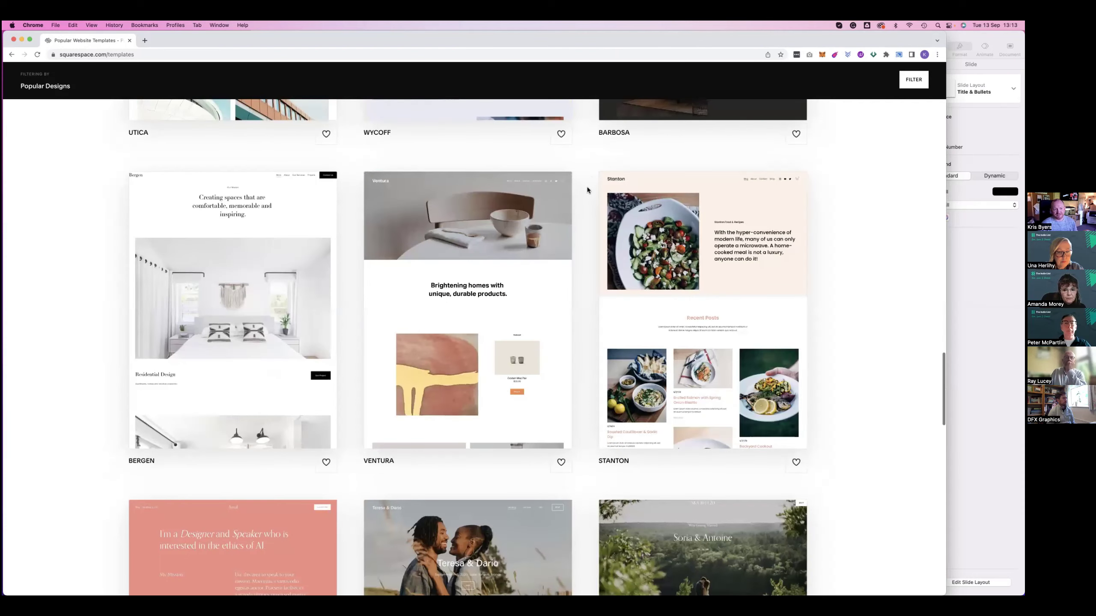
scroll(587, 189, "down", 20)
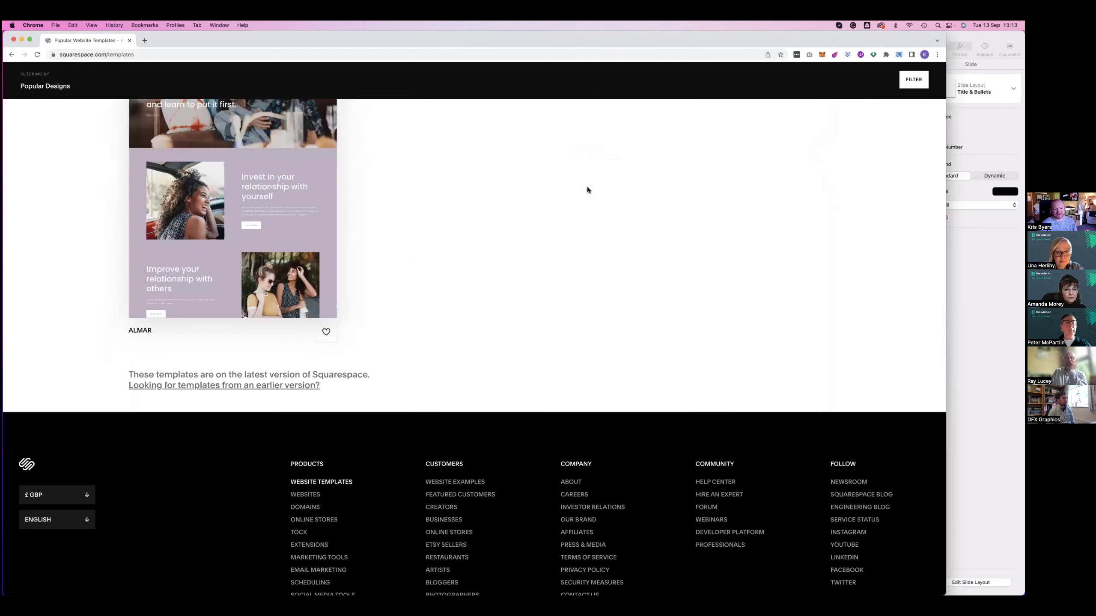
scroll(235, 190, "up", 15)
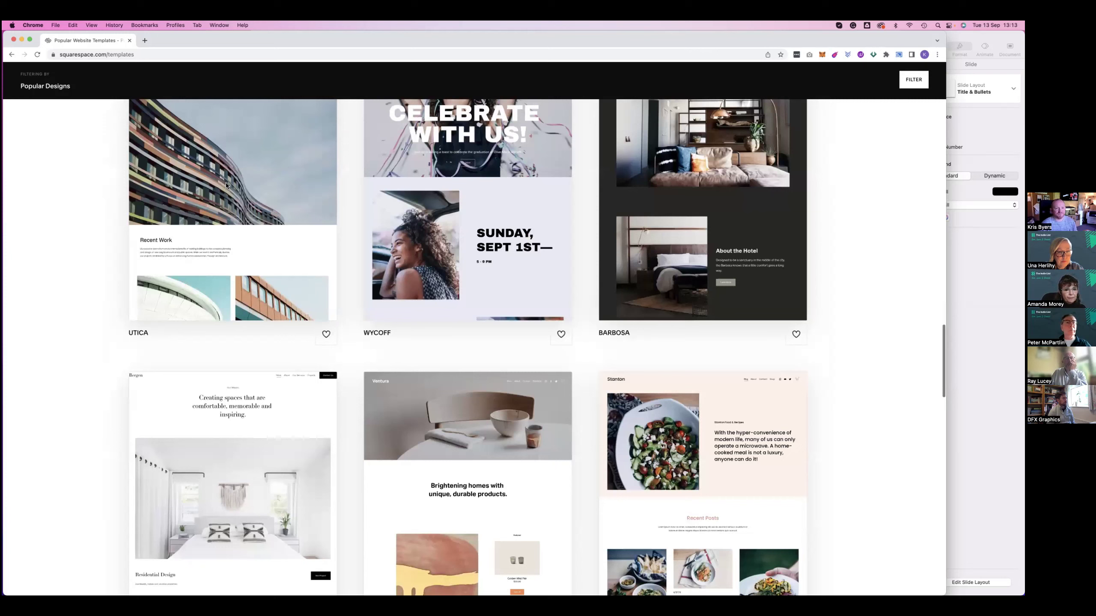
key("super+bracketleft")
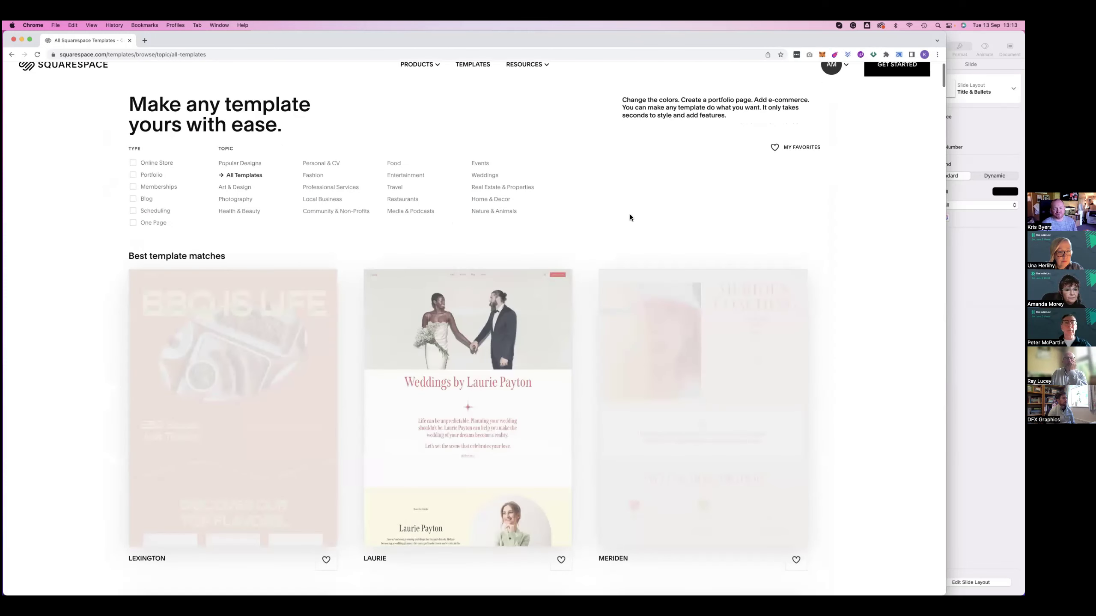
scroll(629, 214, "down", 6)
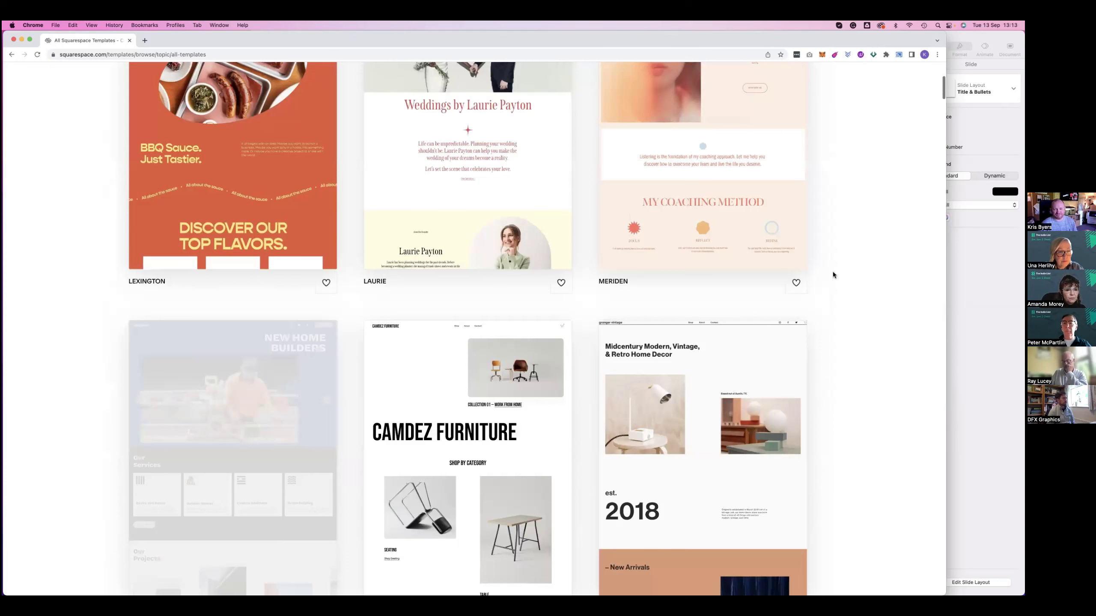
scroll(831, 271, "down", 10)
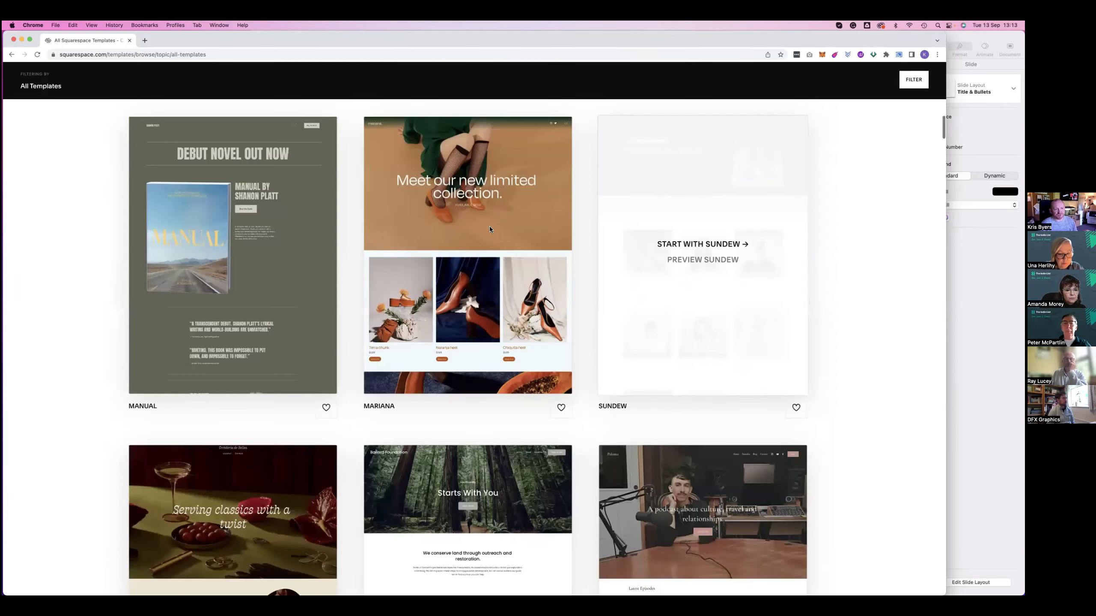
scroll(489, 226, "down", 10)
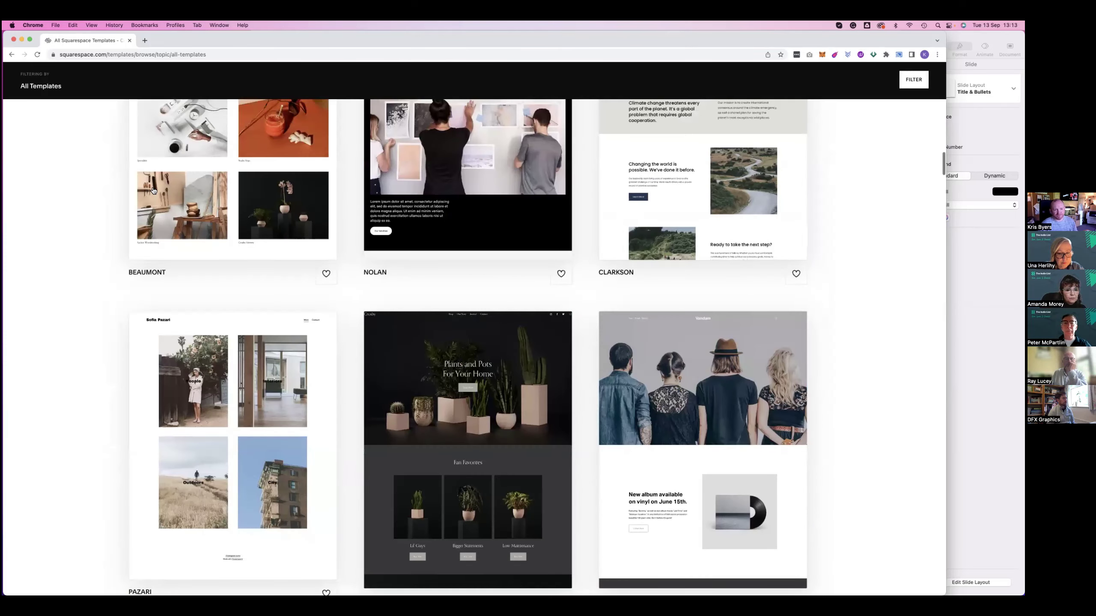
scroll(152, 203, "up", 20)
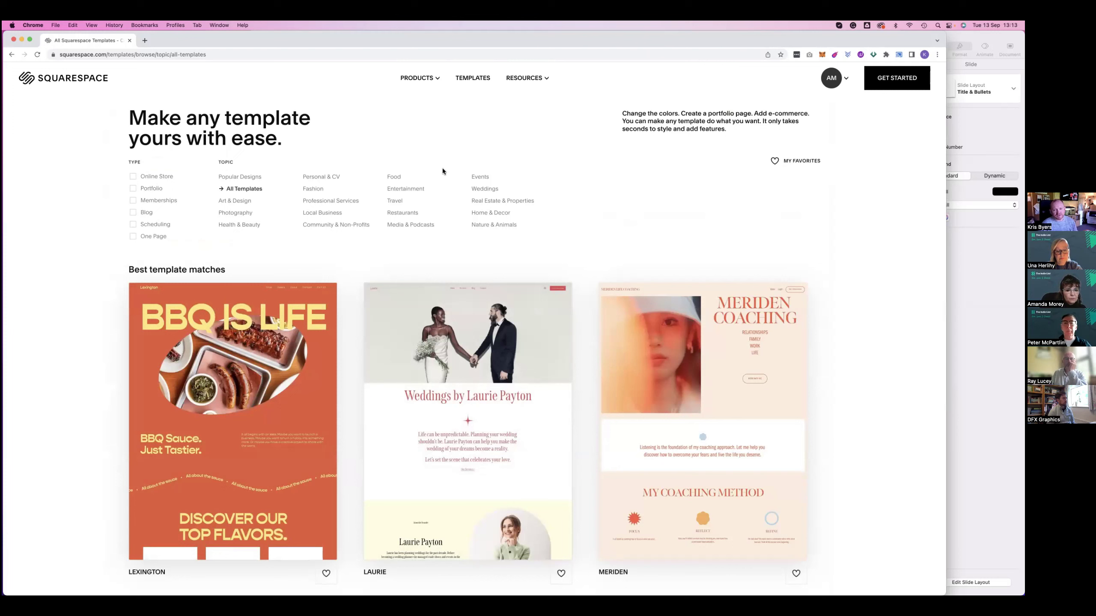
From the Account Dashboard, start creating a new website and browse the available templates
left_click(830, 78)
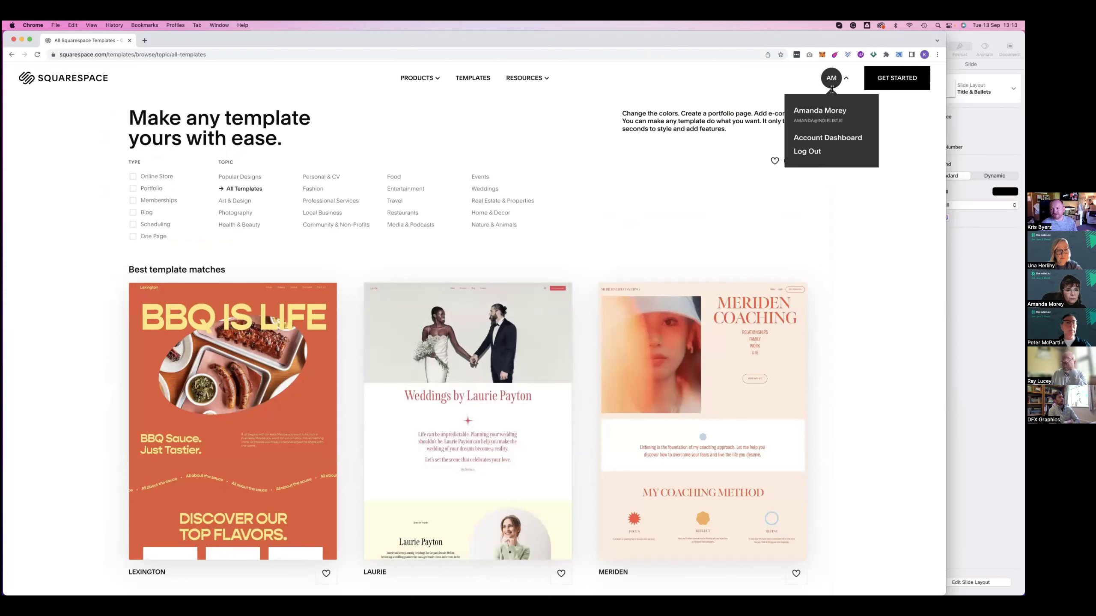
left_click(831, 139)
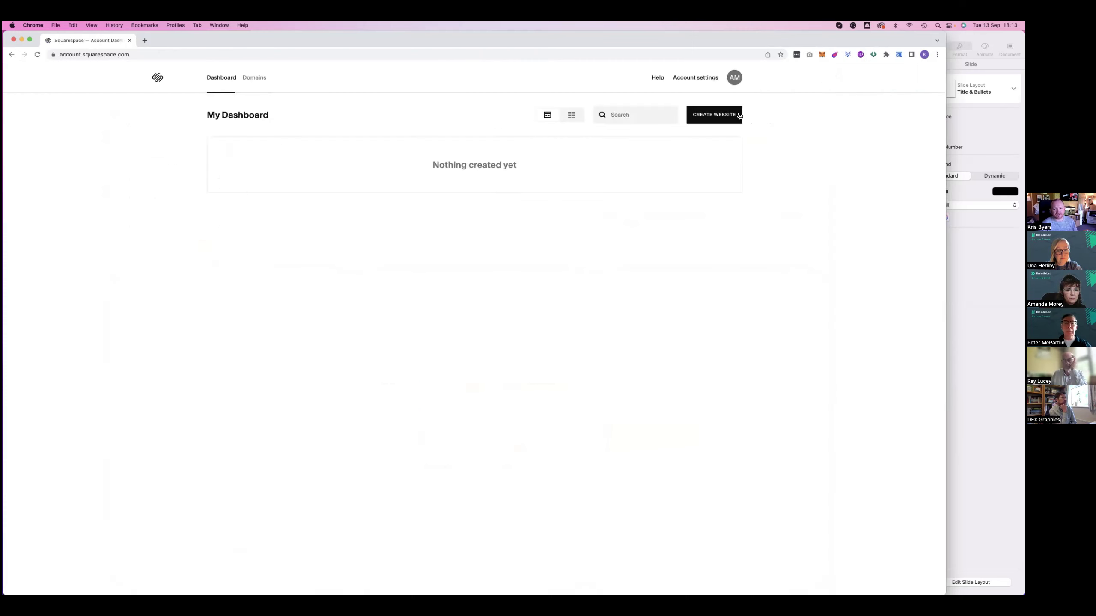
left_click(714, 114)
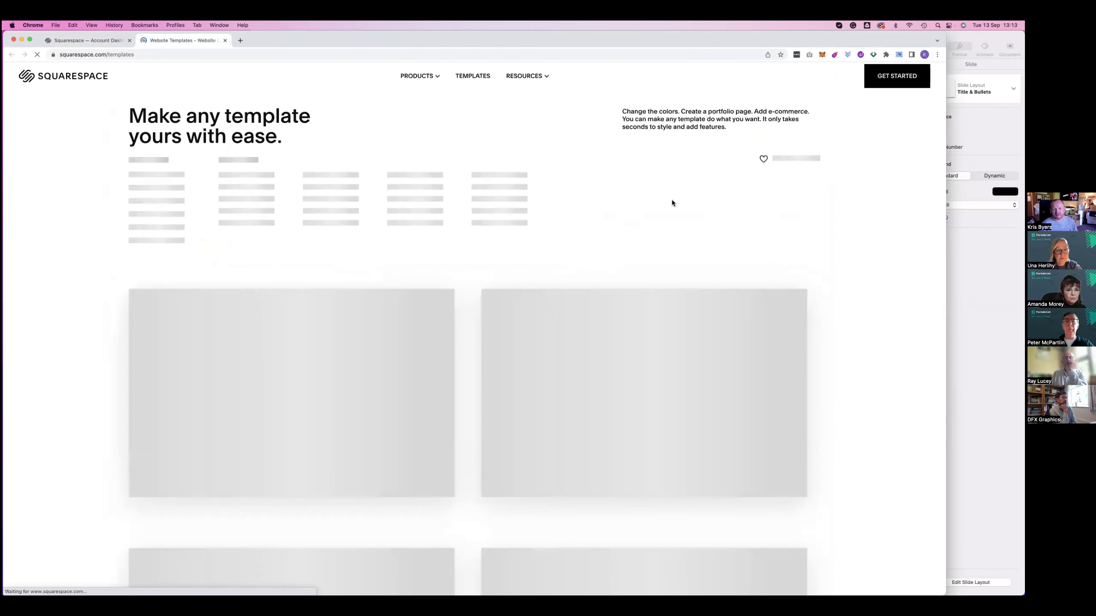
scroll(671, 202, "down", 1)
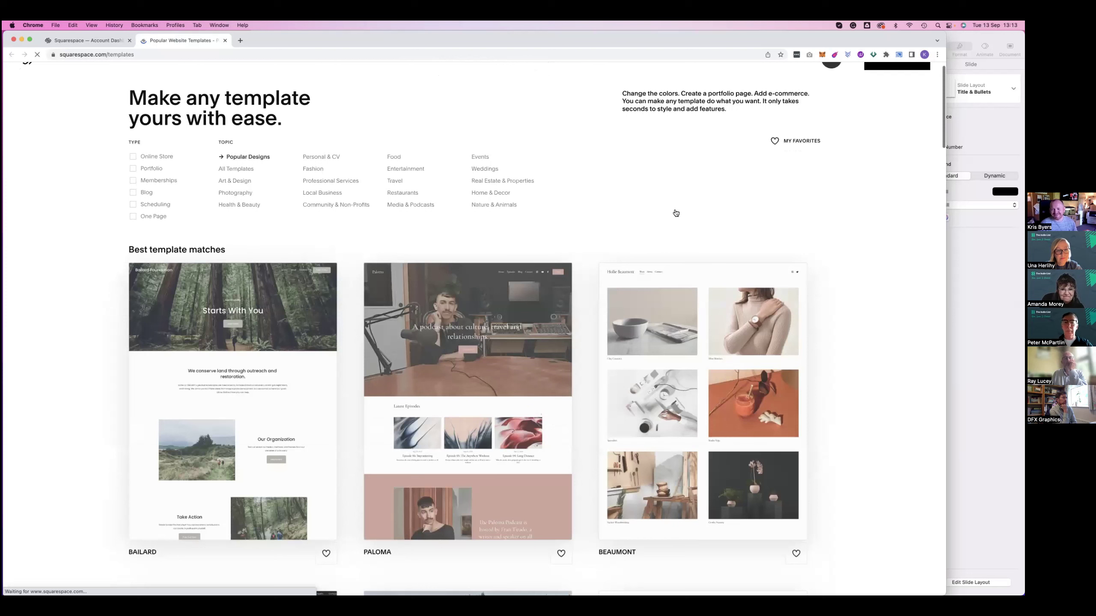
scroll(664, 259, "down", 5)
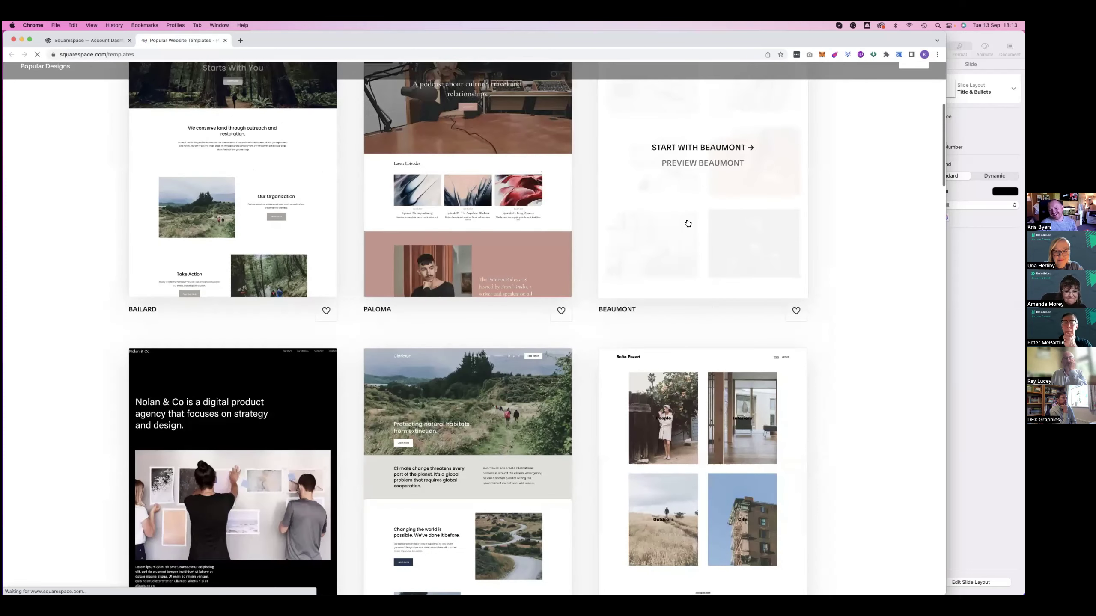
scroll(688, 225, "down", 8)
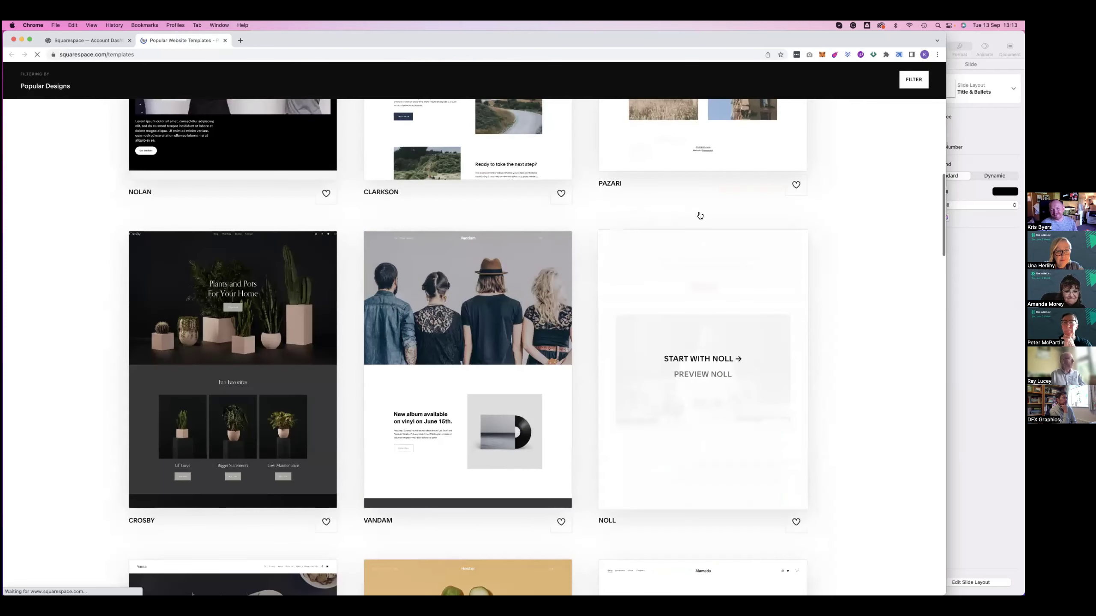
scroll(699, 214, "down", 3)
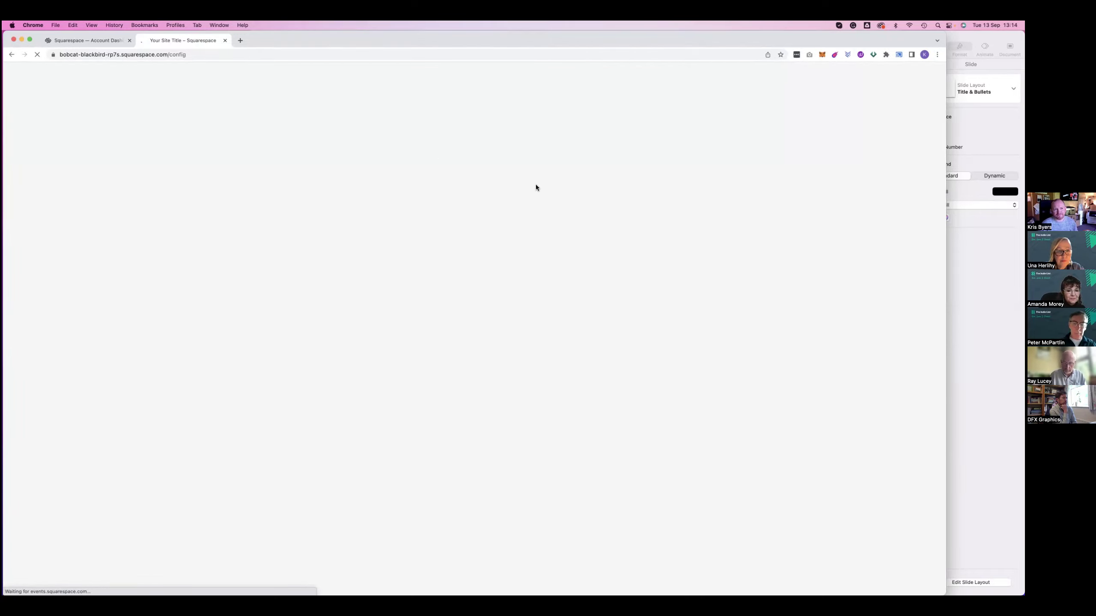
Name the new site 'Amanda' in the setup prompt
left_click_drag(297, 39, 302, 61)
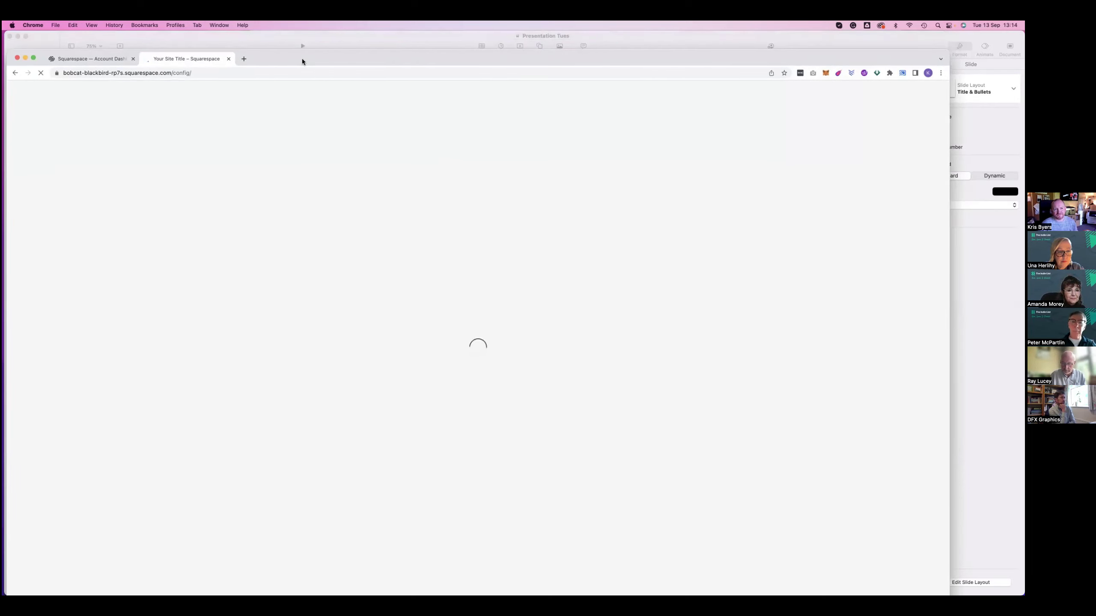
left_click_drag(302, 48, 303, 48)
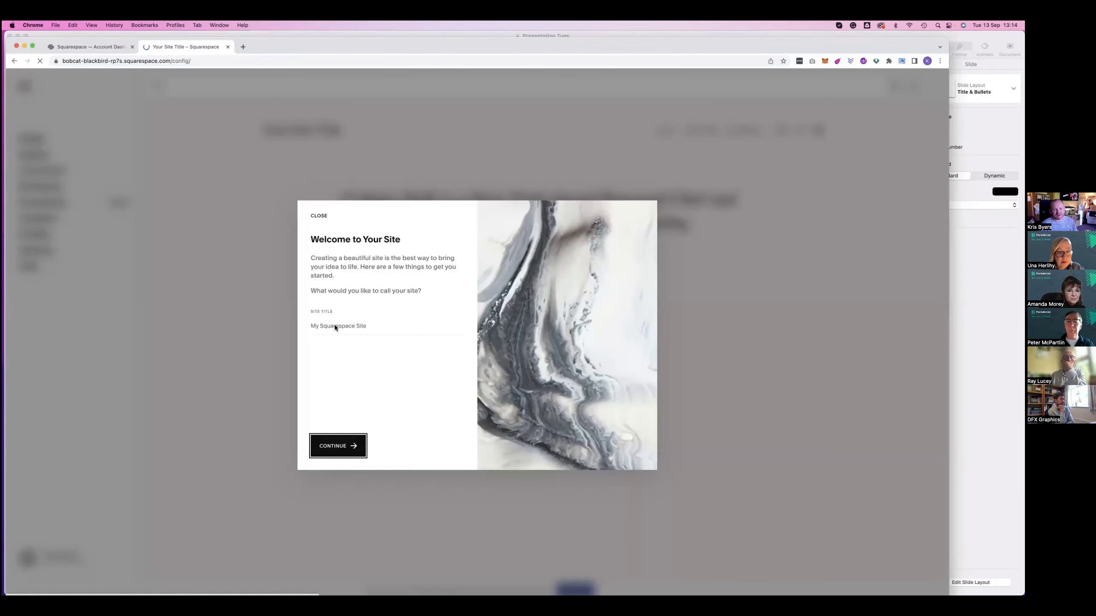
left_click(361, 326)
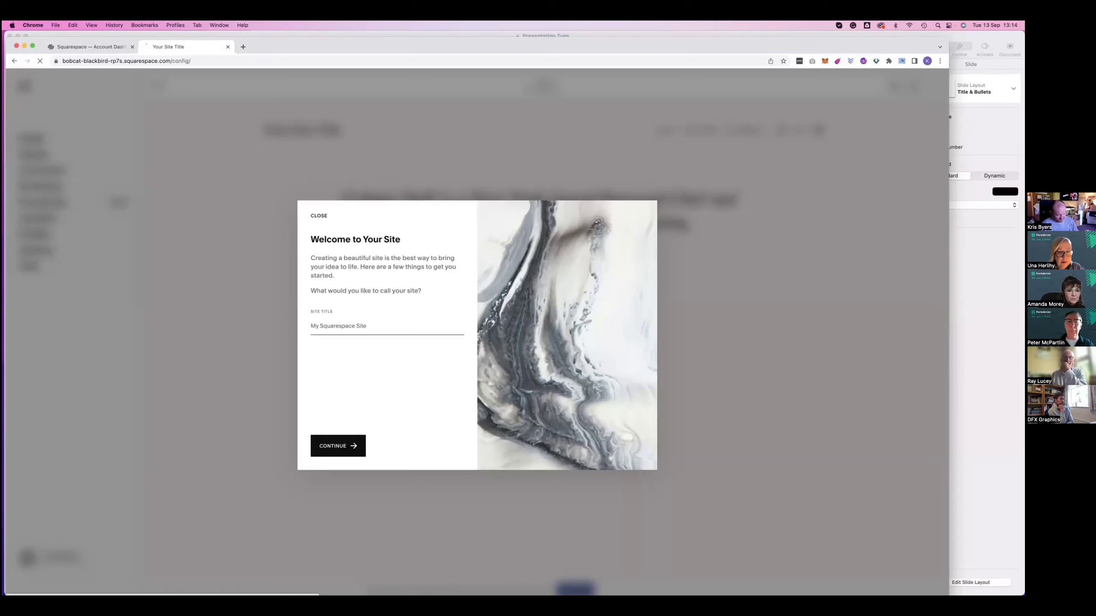
type("Amanda")
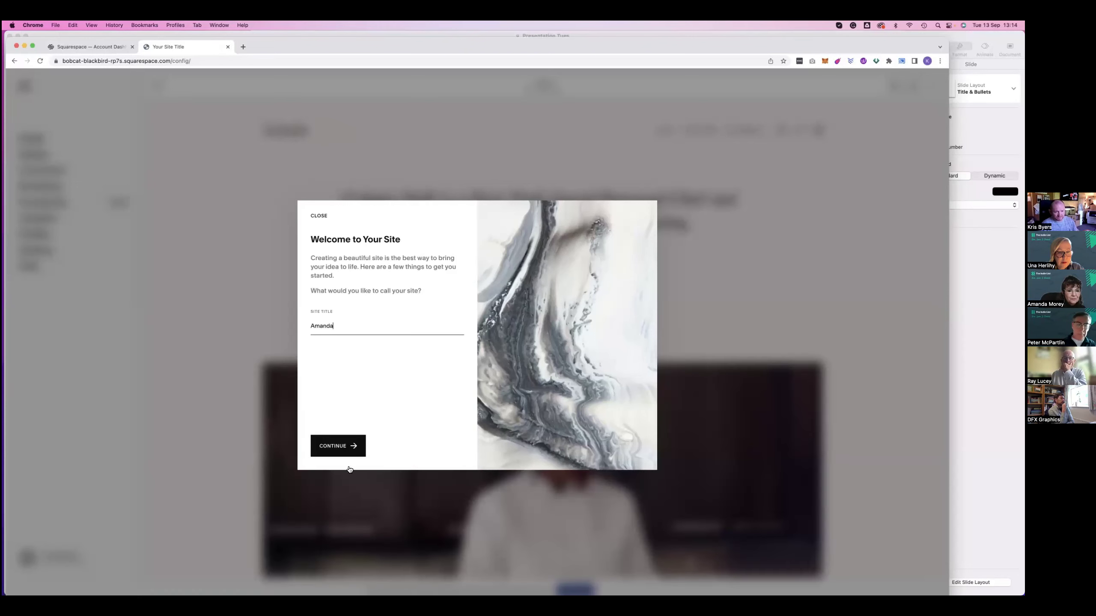
left_click(332, 447)
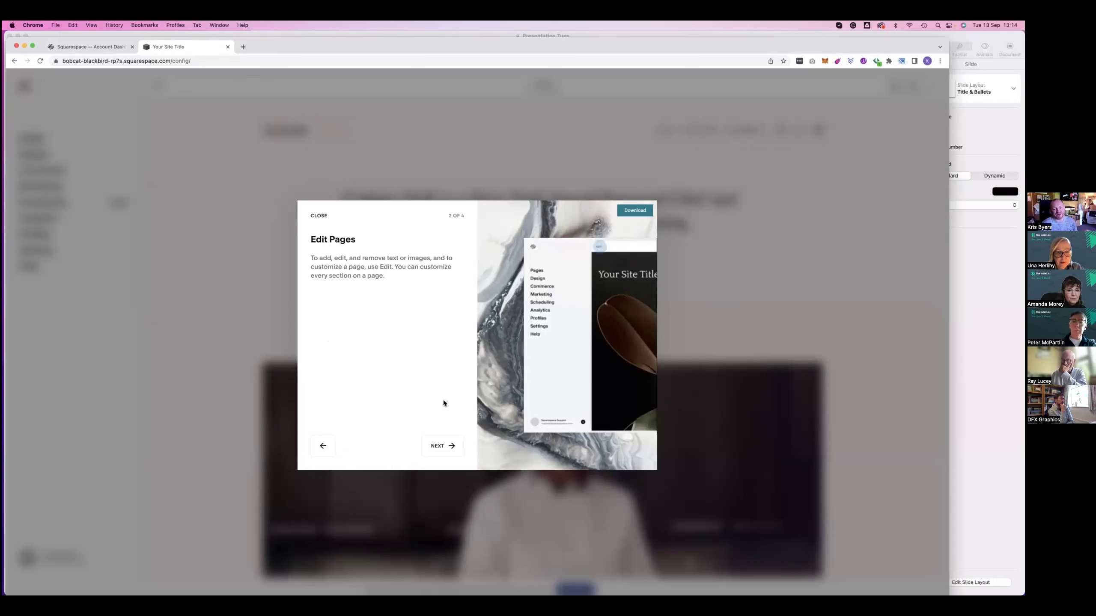
Finish the Create Pages and Style Your Site tour, then close the setup Assistant checklist
left_click(444, 446)
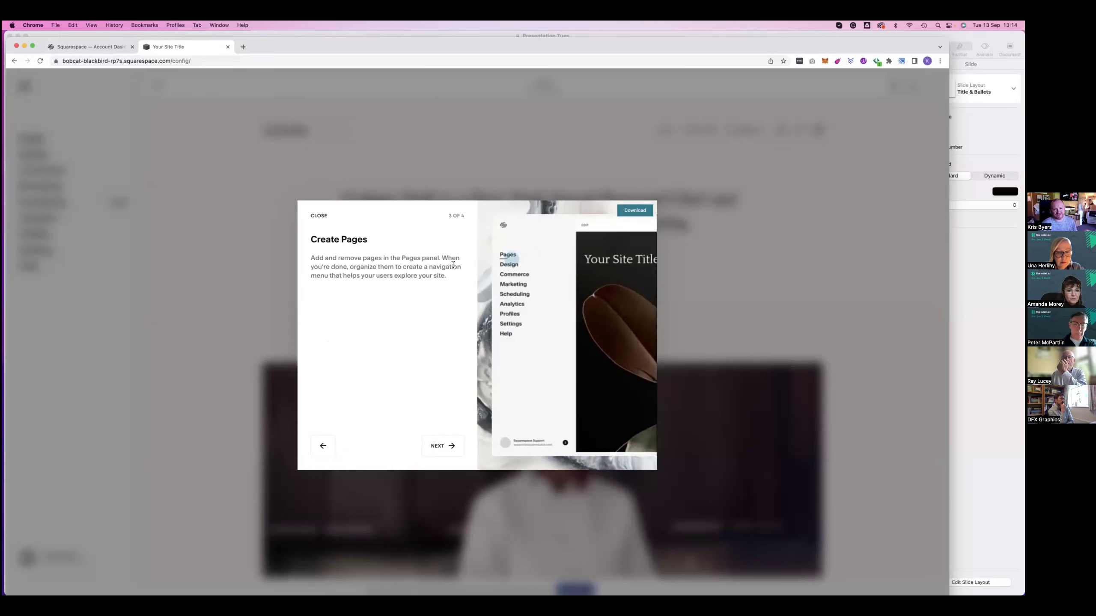
left_click(444, 446)
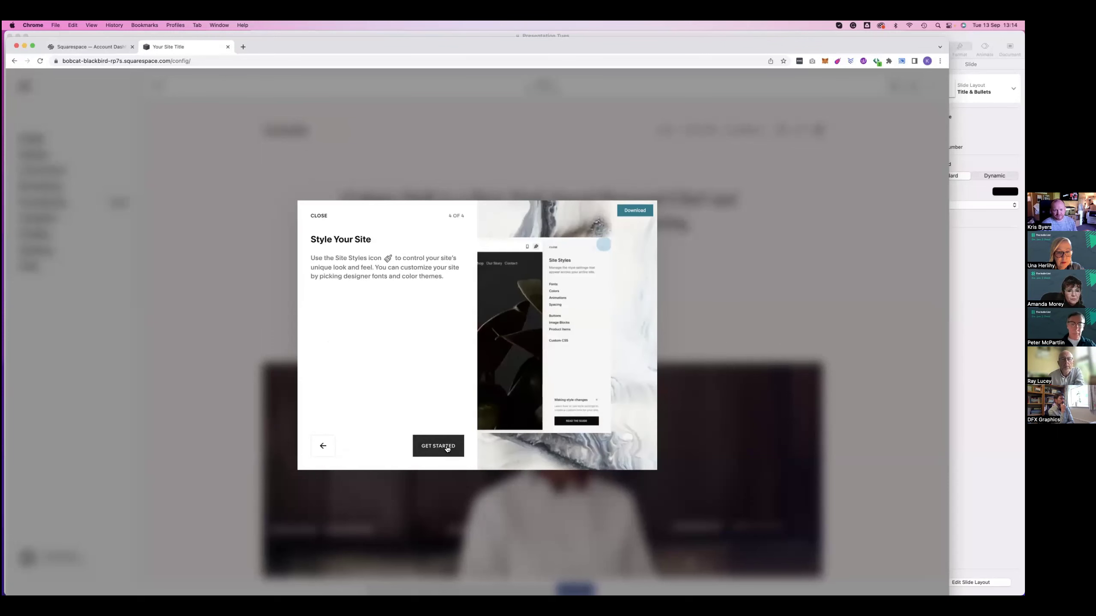
left_click(266, 269)
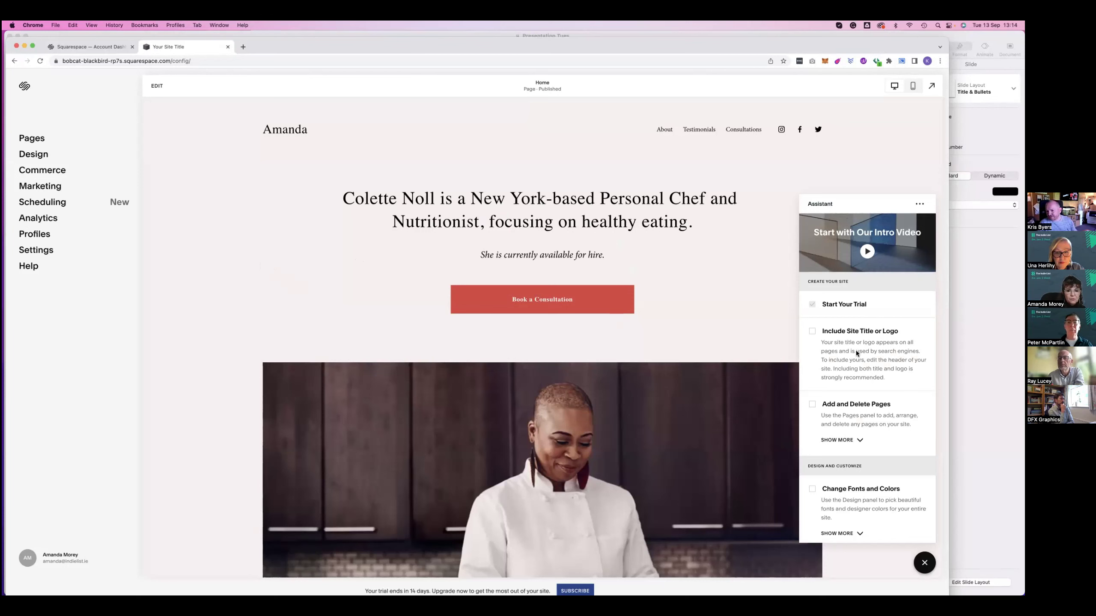
scroll(856, 352, "down", 3)
scroll(856, 352, "down", 10)
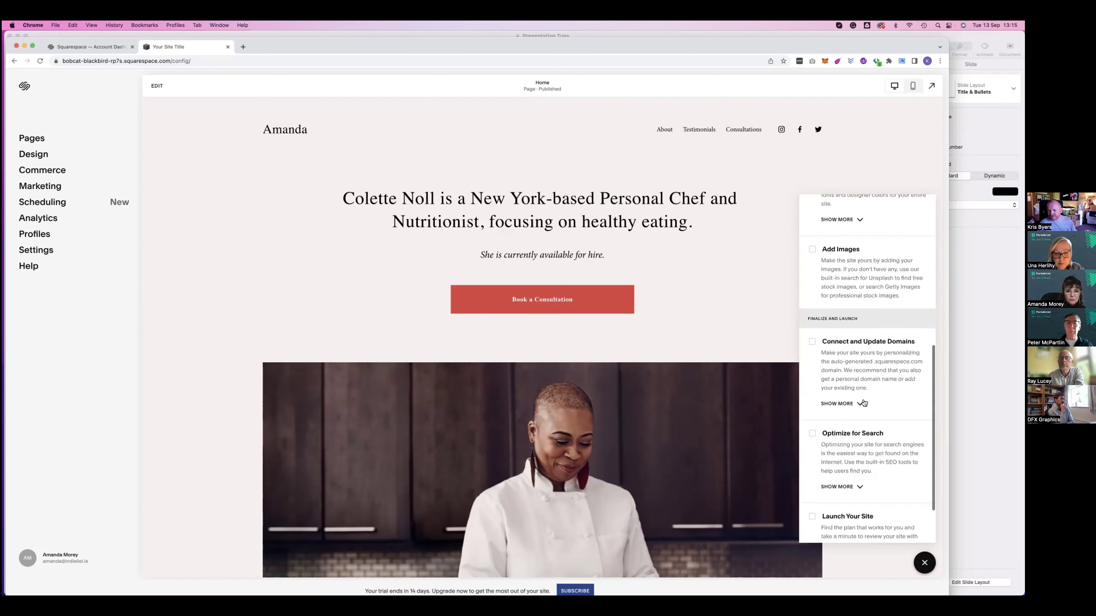
scroll(863, 402, "up", 15)
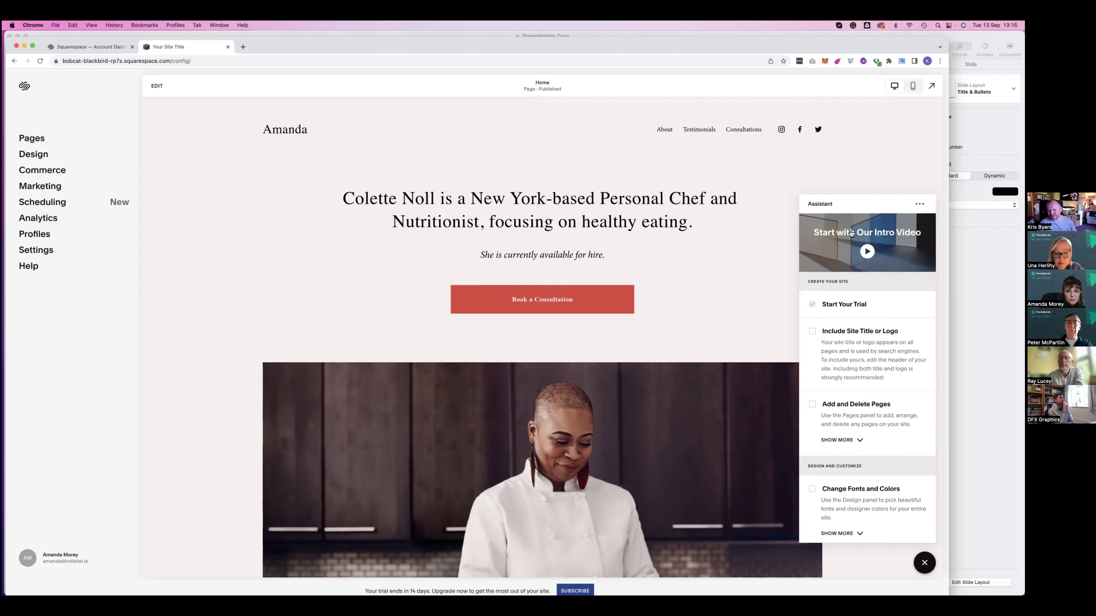
left_click(923, 561)
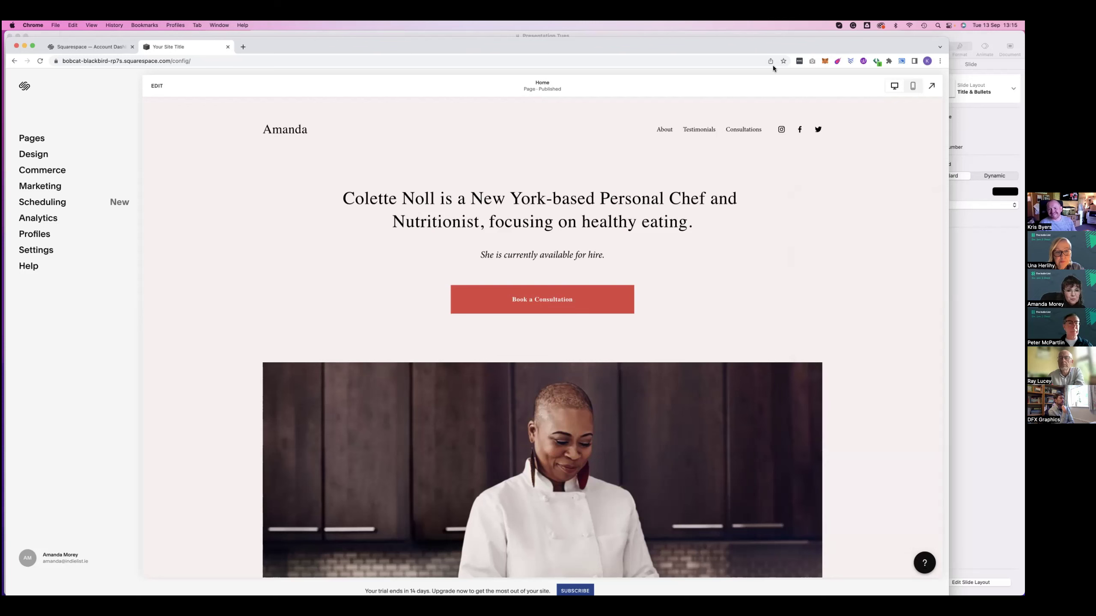
left_click_drag(846, 49, 875, 44)
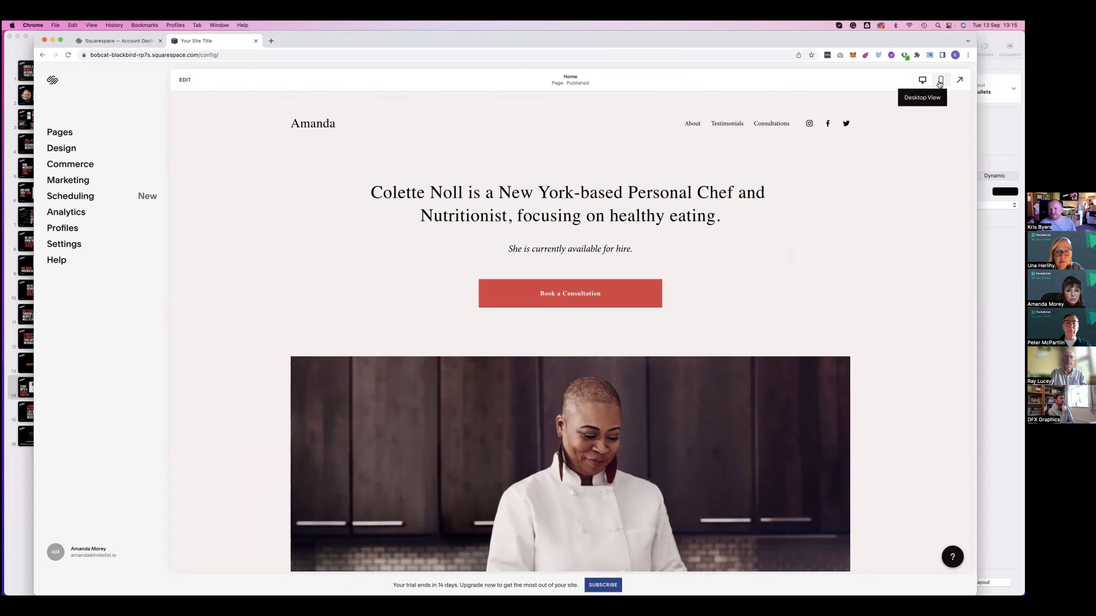
left_click(941, 81)
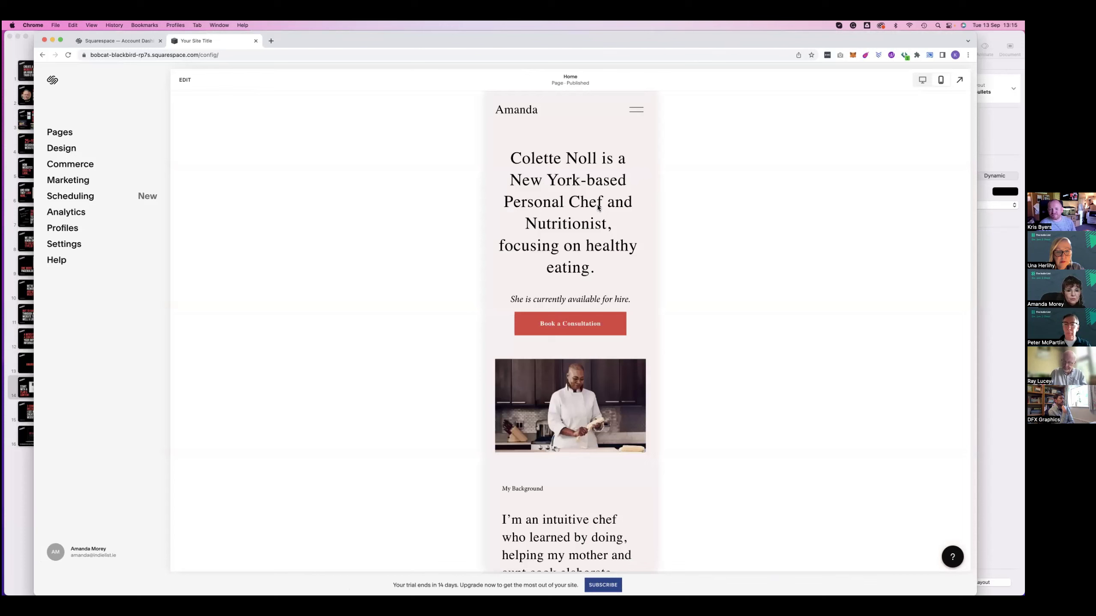
scroll(598, 207, "down", 15)
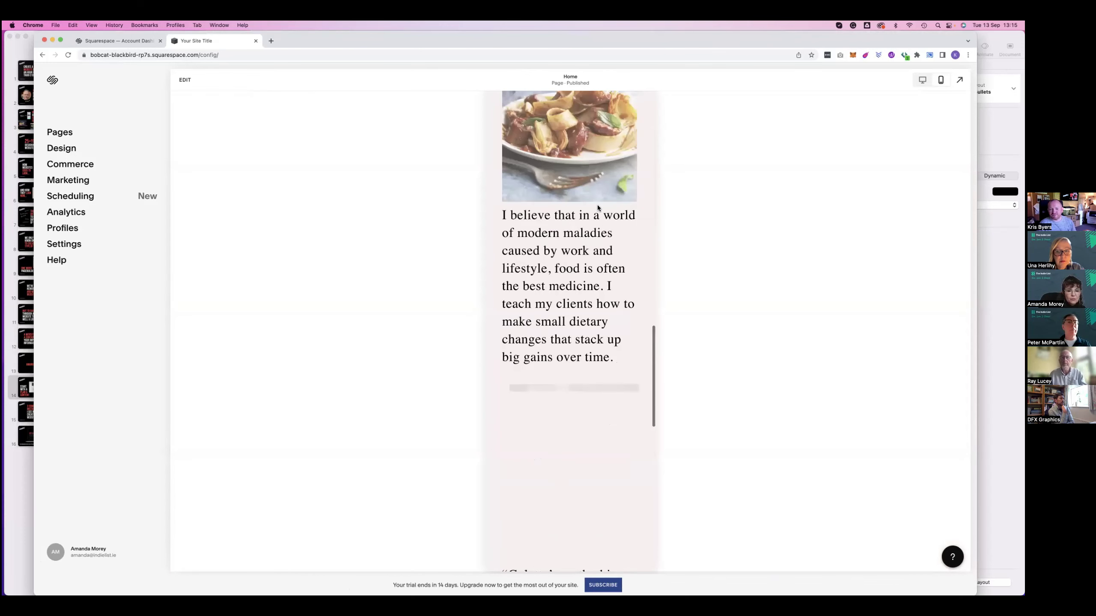
scroll(597, 229, "down", 2)
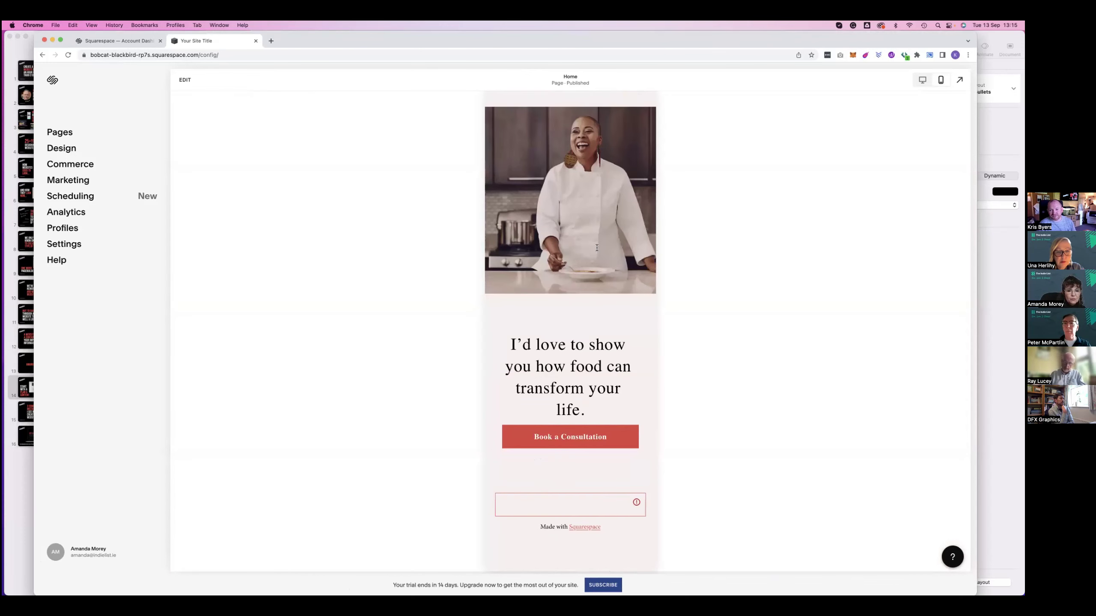
left_click(923, 81)
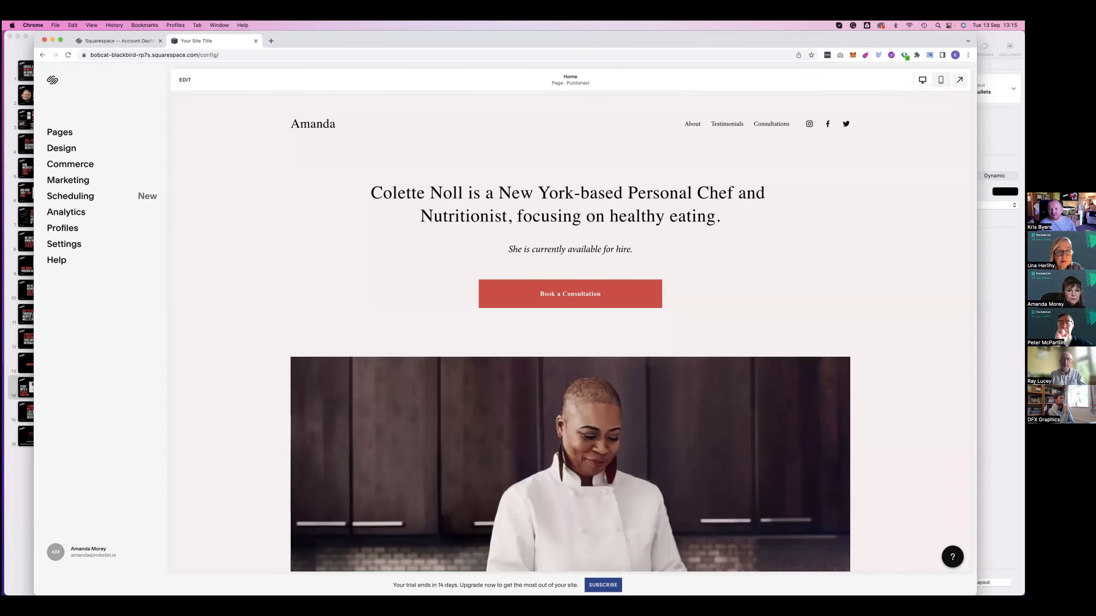
Preview the live site full-width, scroll through it, then open the Home page in edit mode
key("Escape")
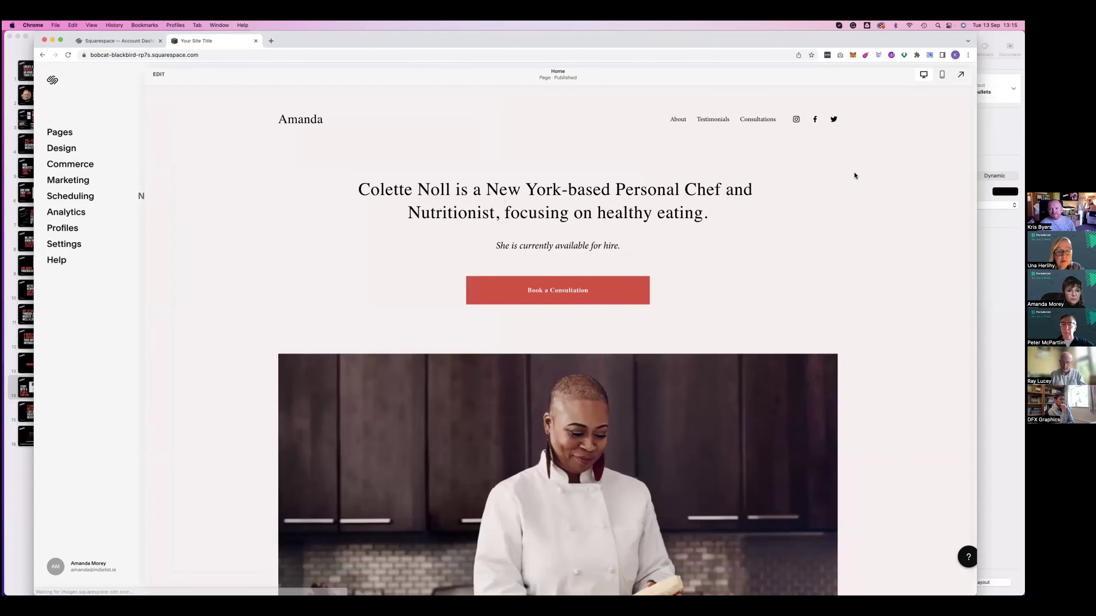
scroll(855, 174, "down", 15)
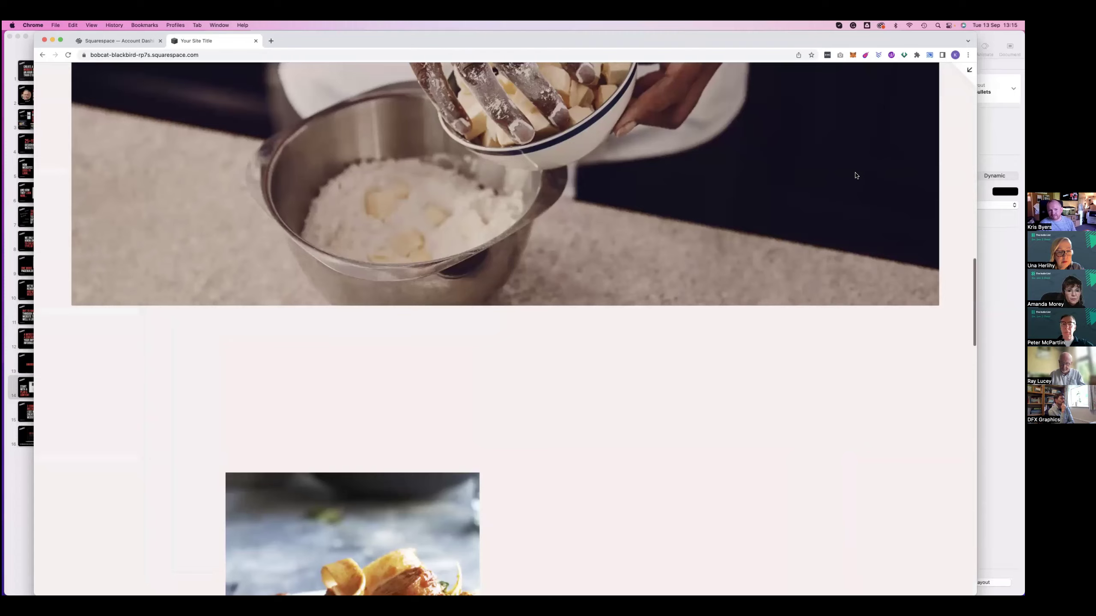
scroll(857, 175, "down", 5)
key("Escape")
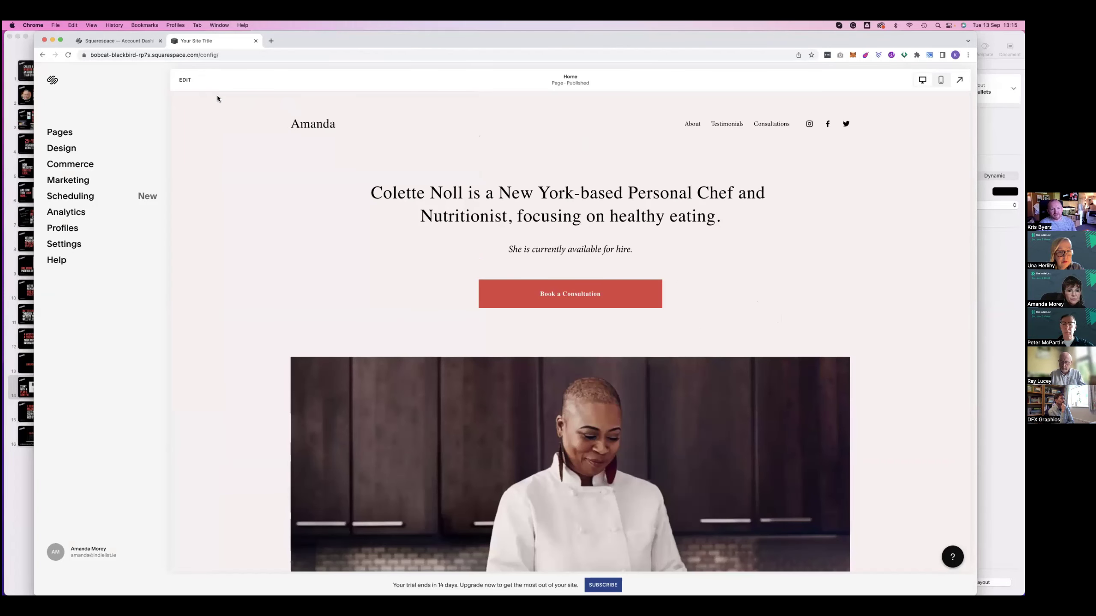
left_click(186, 82)
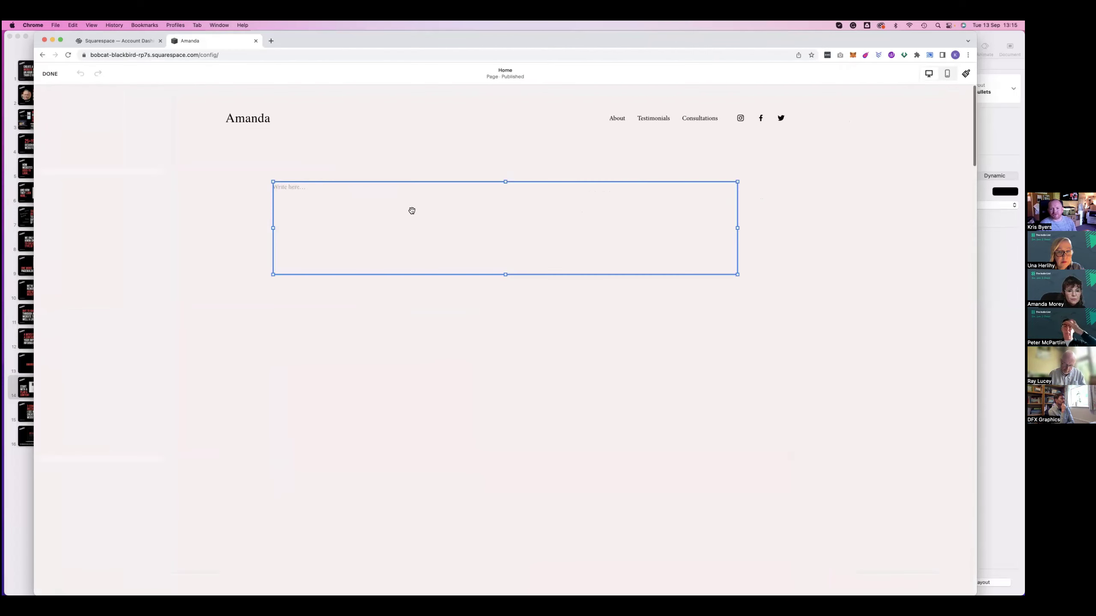
Replace 'Colette Noll' in the heading with 'Amanda', save the page, and reopen the editor
left_click_drag(547, 197, 310, 195)
type("Amanda is a New York-based Personal Chef and Nutritionist,")
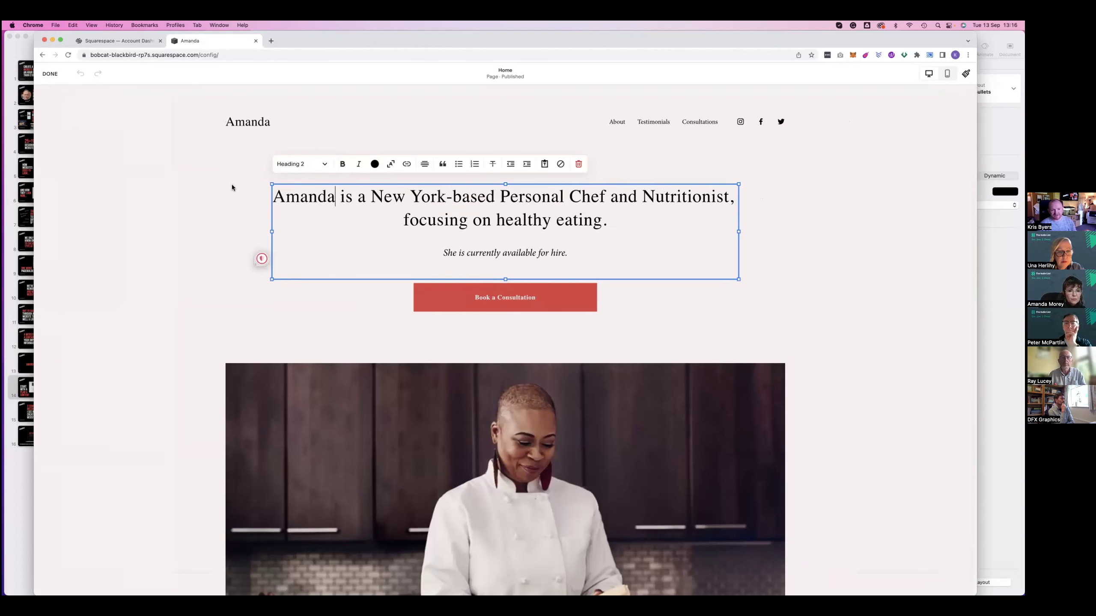
left_click(228, 189)
left_click(55, 74)
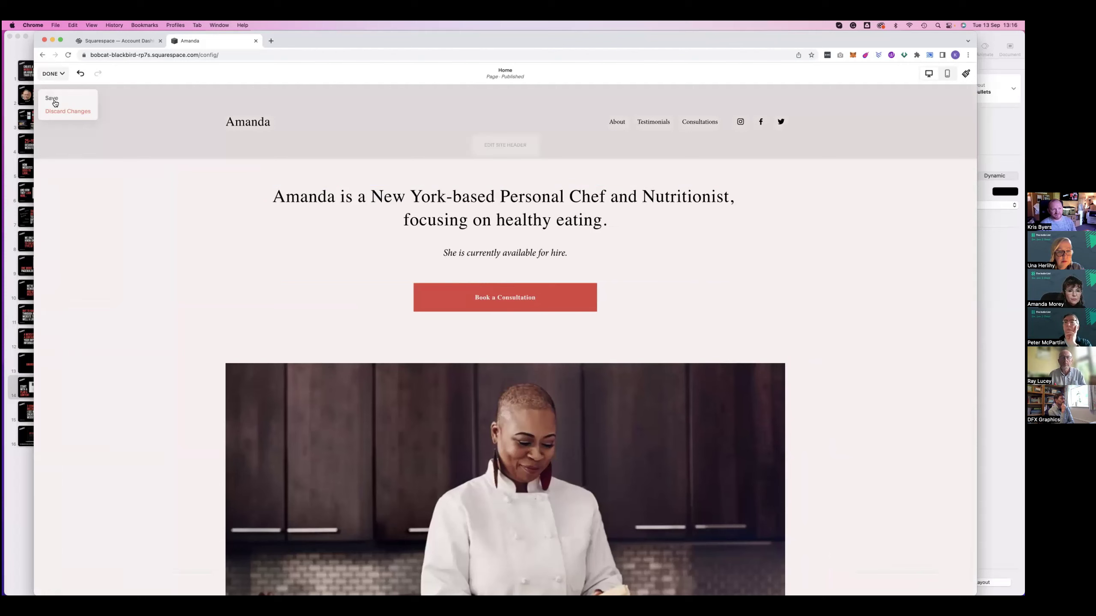
left_click(55, 102)
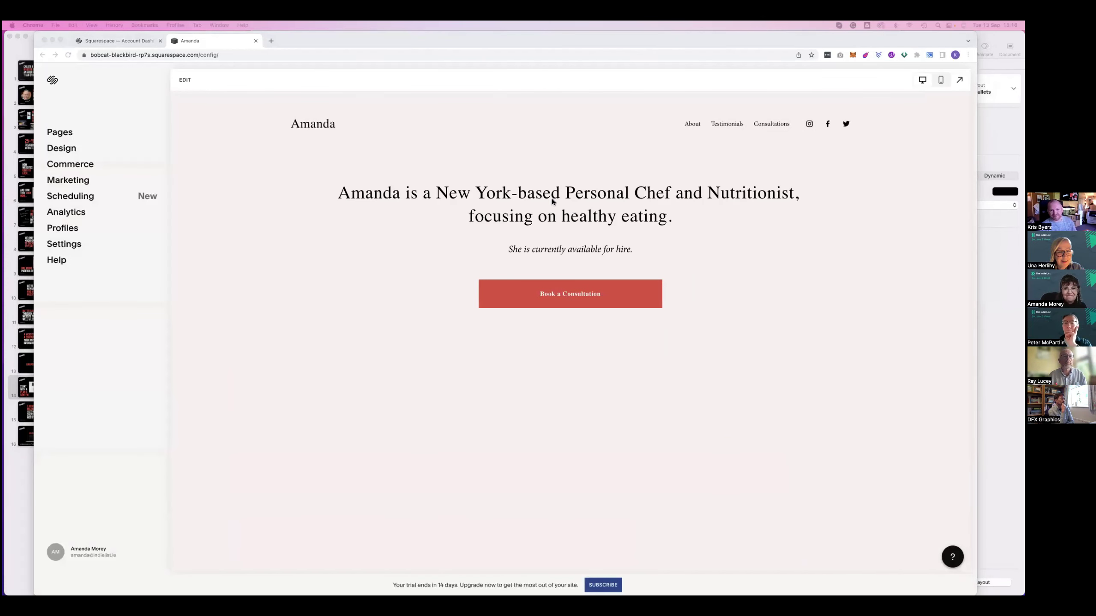
left_click(431, 187)
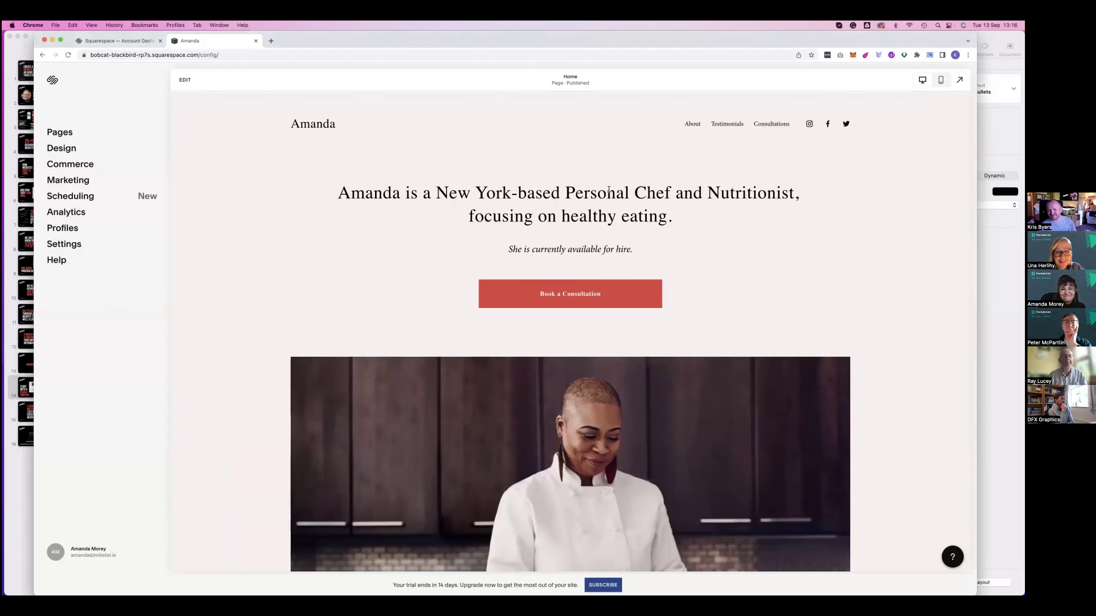
left_click(184, 79)
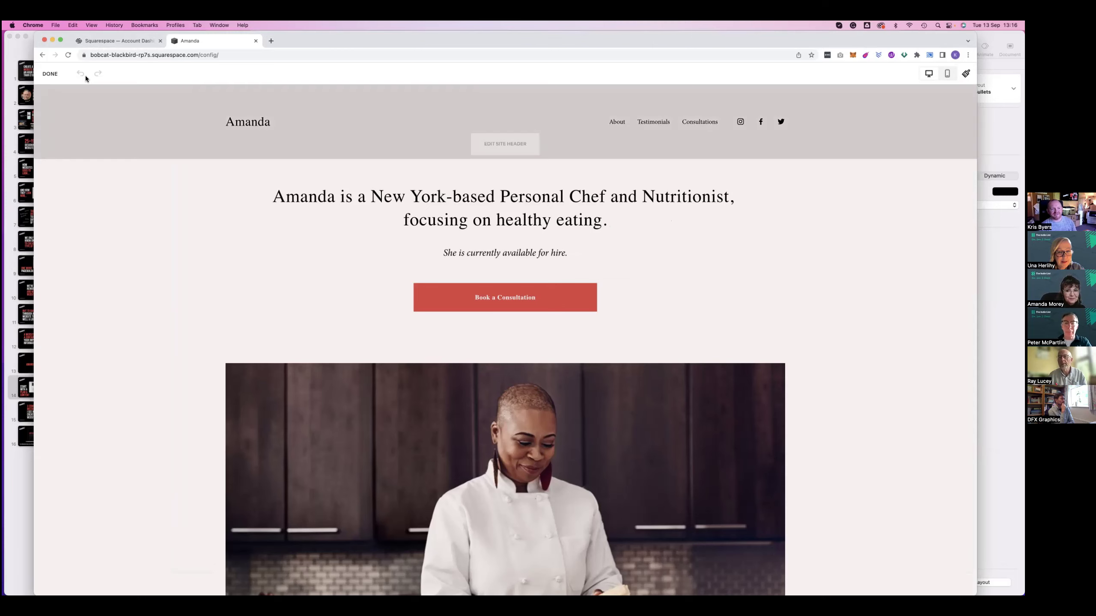
Replace the heading with the Community Manager of The Indie List bio and delete the availability line
mouse_move(463, 139)
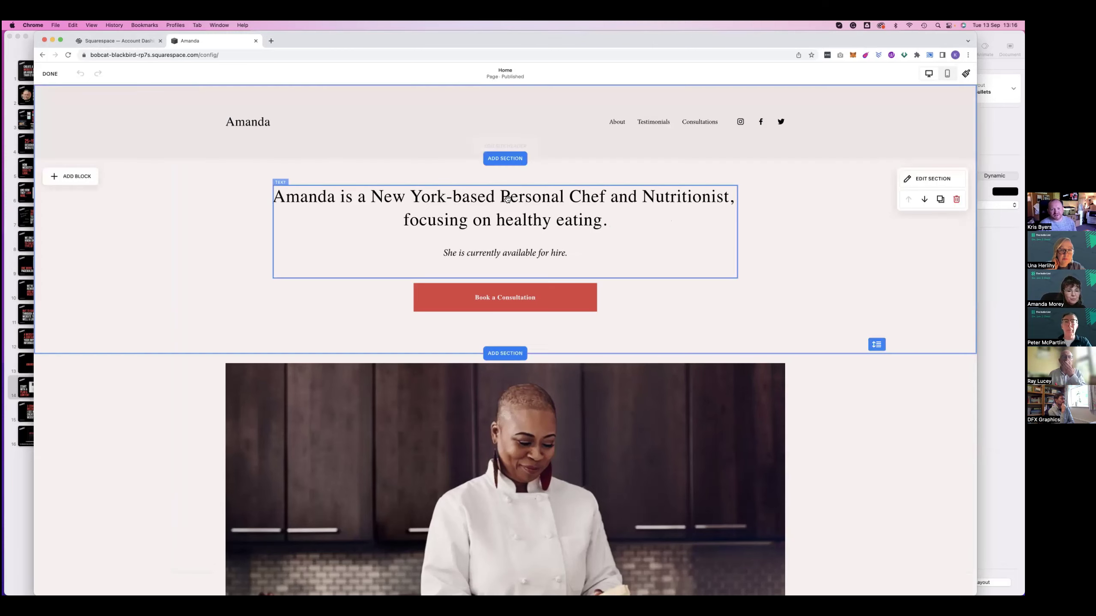
left_click(610, 223)
triple_click(285, 184)
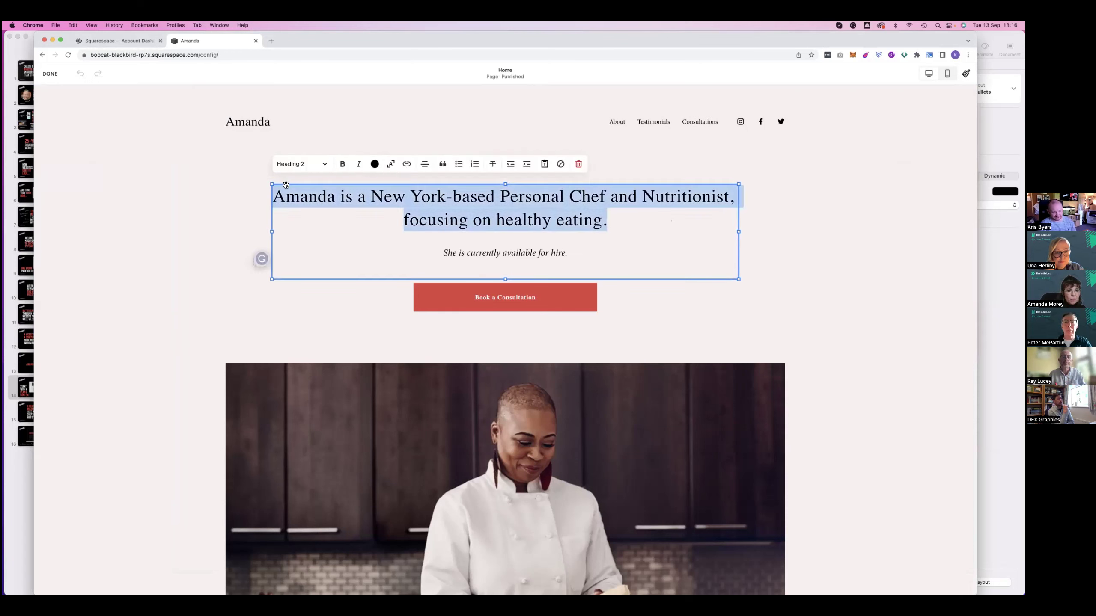
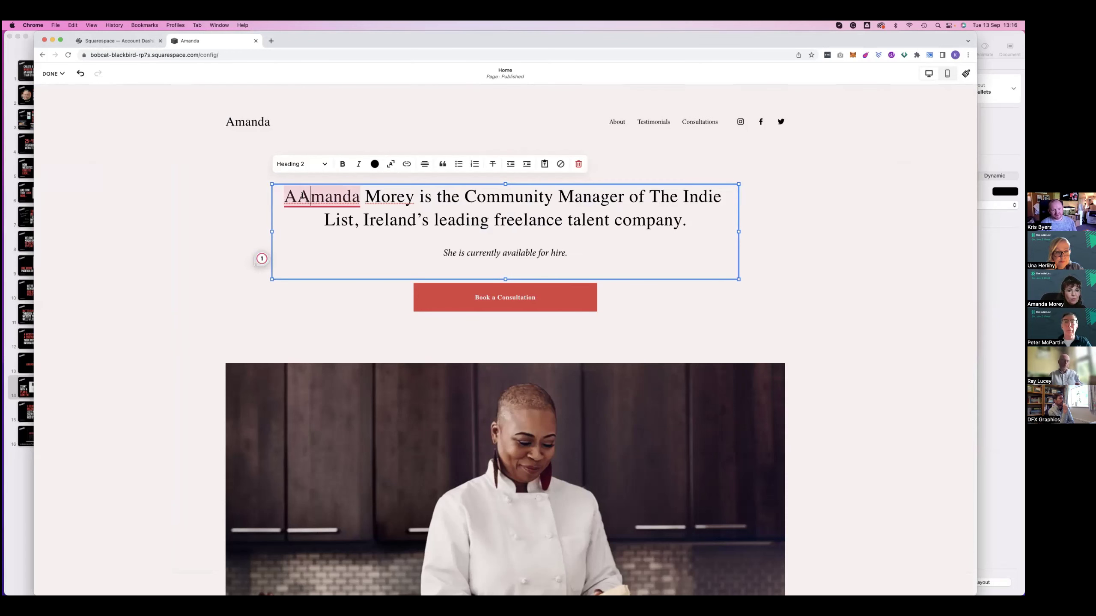
left_click_drag(580, 247, 419, 245)
key("BackSpace")
key("BackSpace")
Relabel the home page button 'Get In Touch'
left_click(492, 281)
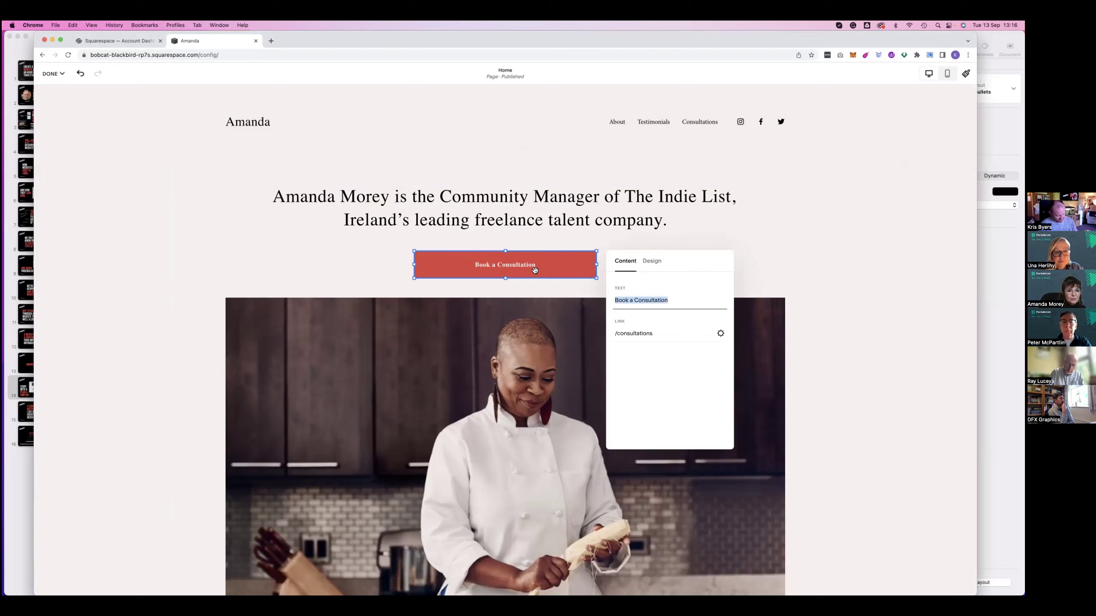
type("Get In")
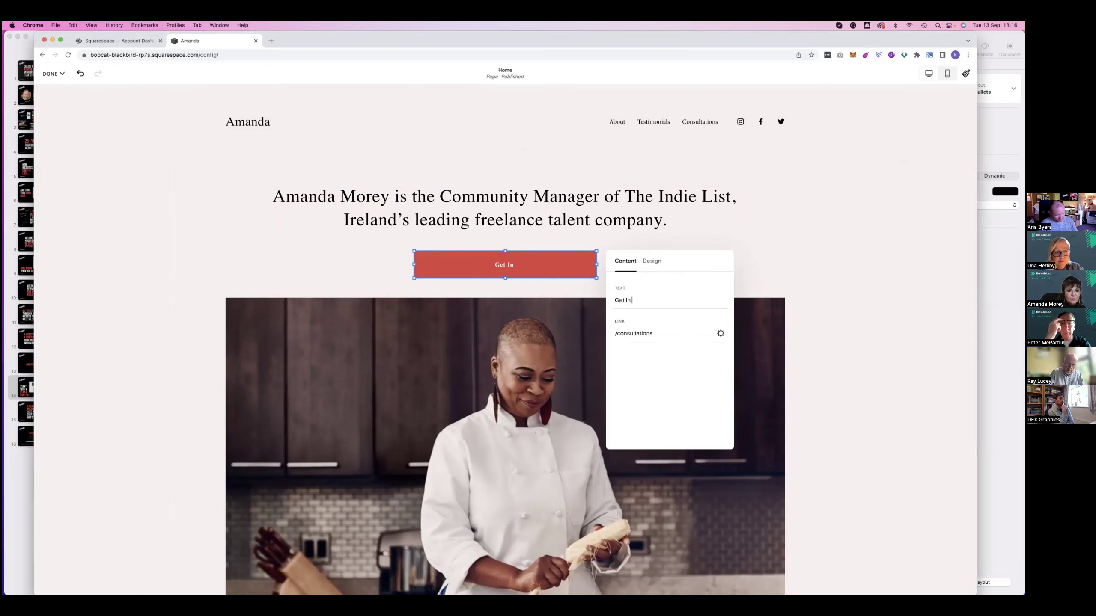
type(" Touch")
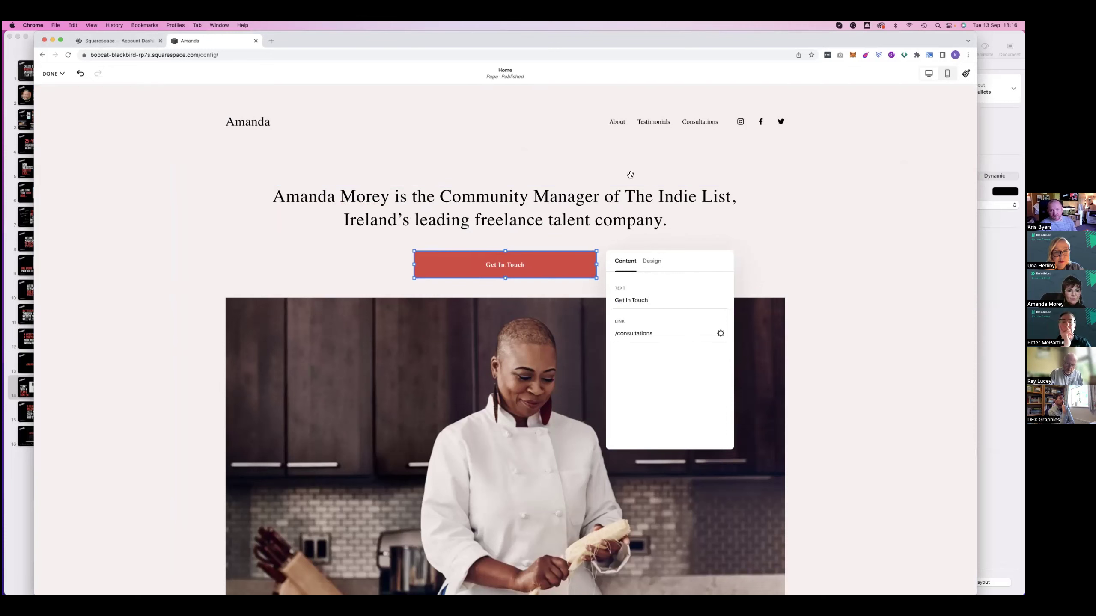
left_click(629, 174)
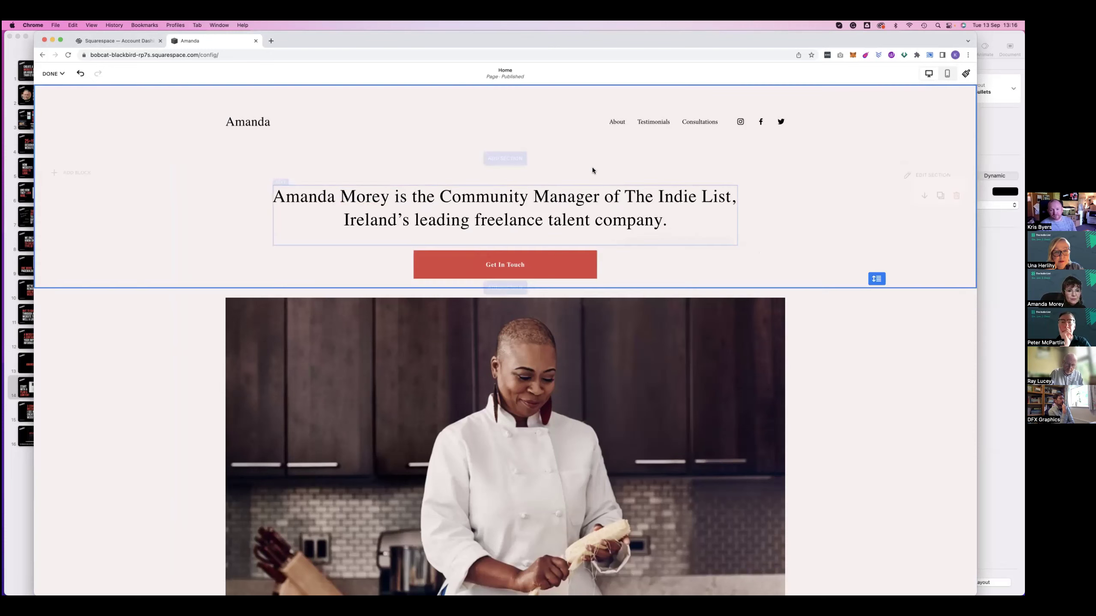
Replace the chef photo with the uploaded calla-lily image photo.jpg
left_click(529, 346)
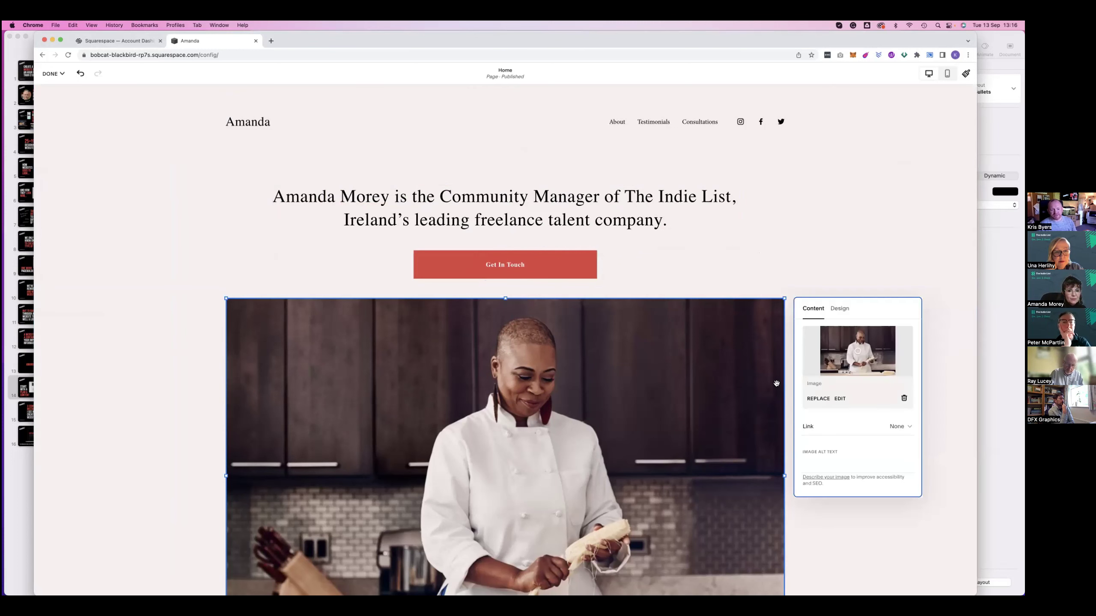
left_click(818, 398)
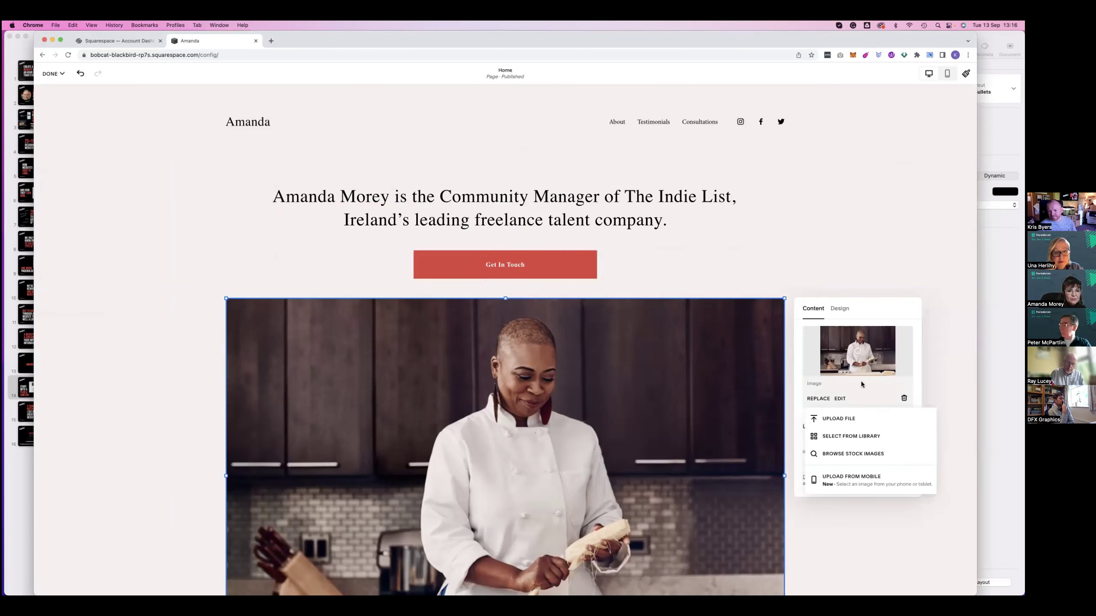
left_click(835, 410)
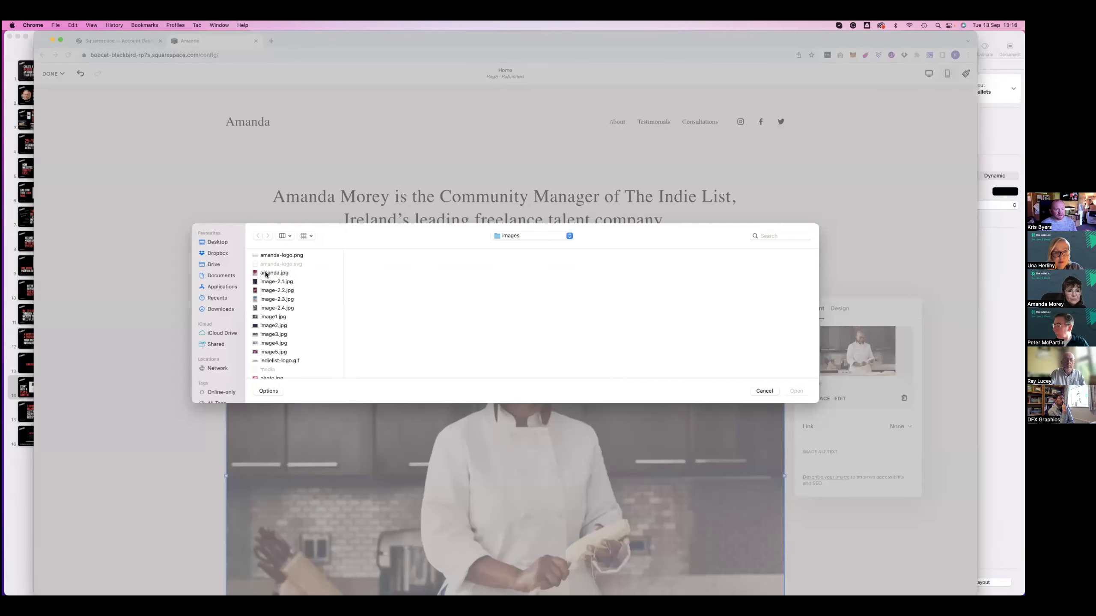
left_click(302, 272)
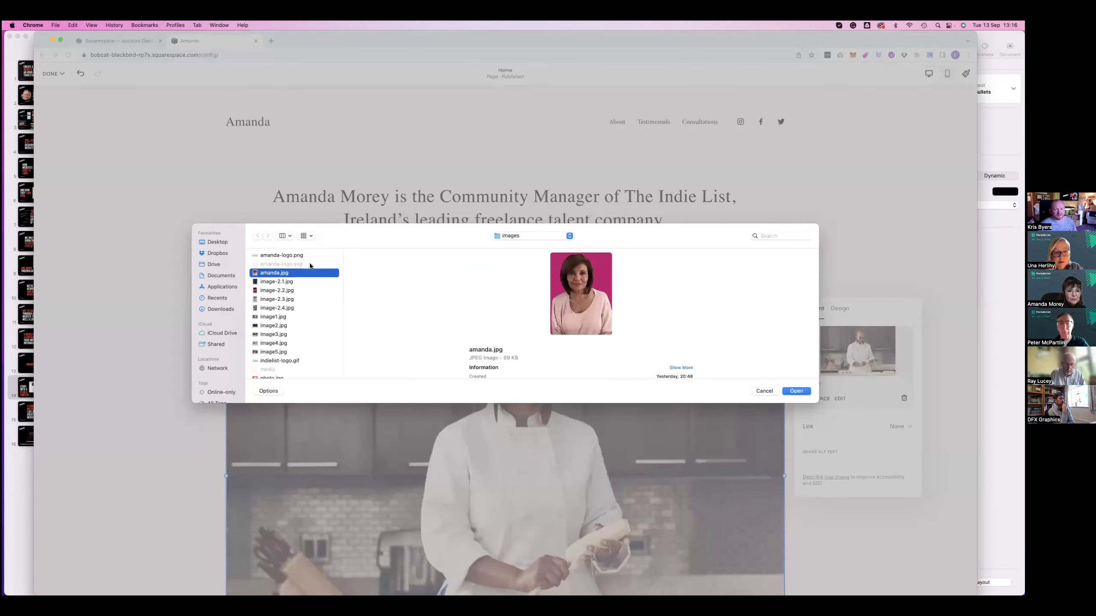
left_click(276, 289)
left_click(272, 352)
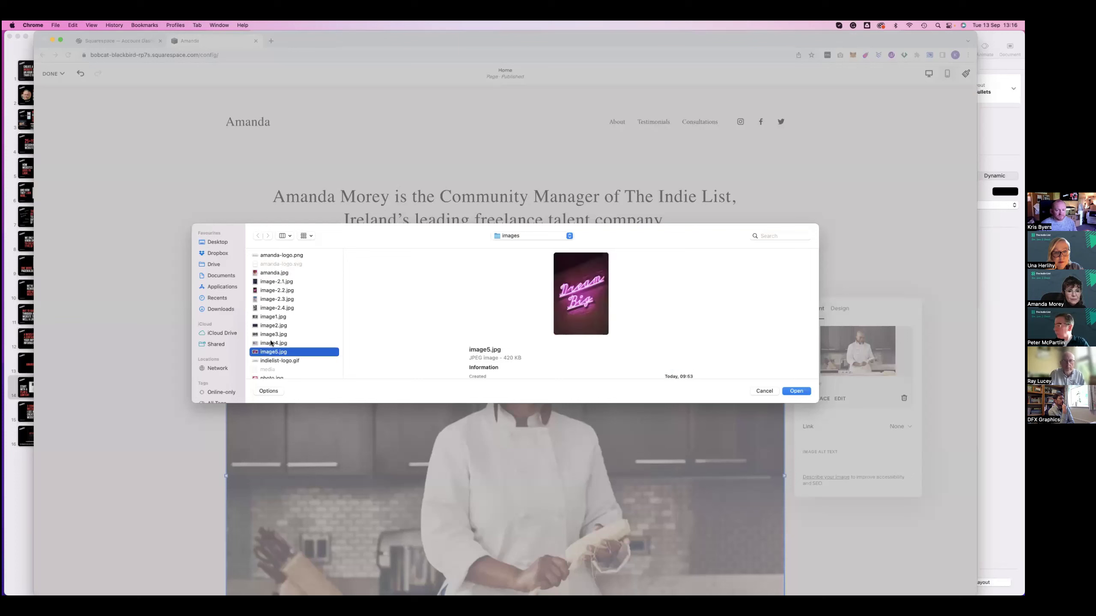
scroll(270, 335, "down", 1)
scroll(271, 321, "down", 5)
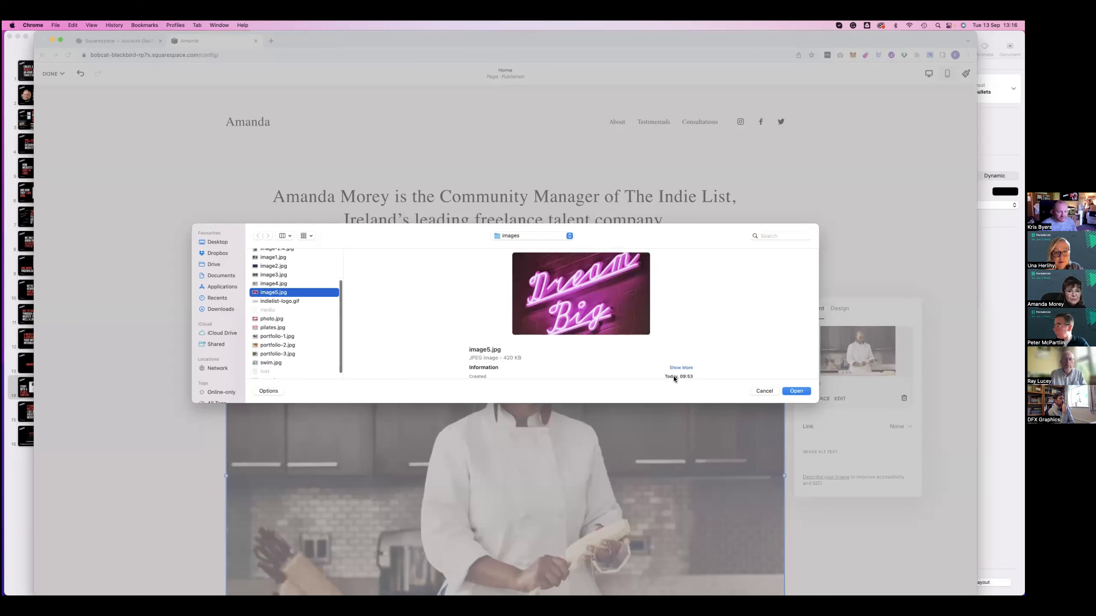
left_click(272, 319)
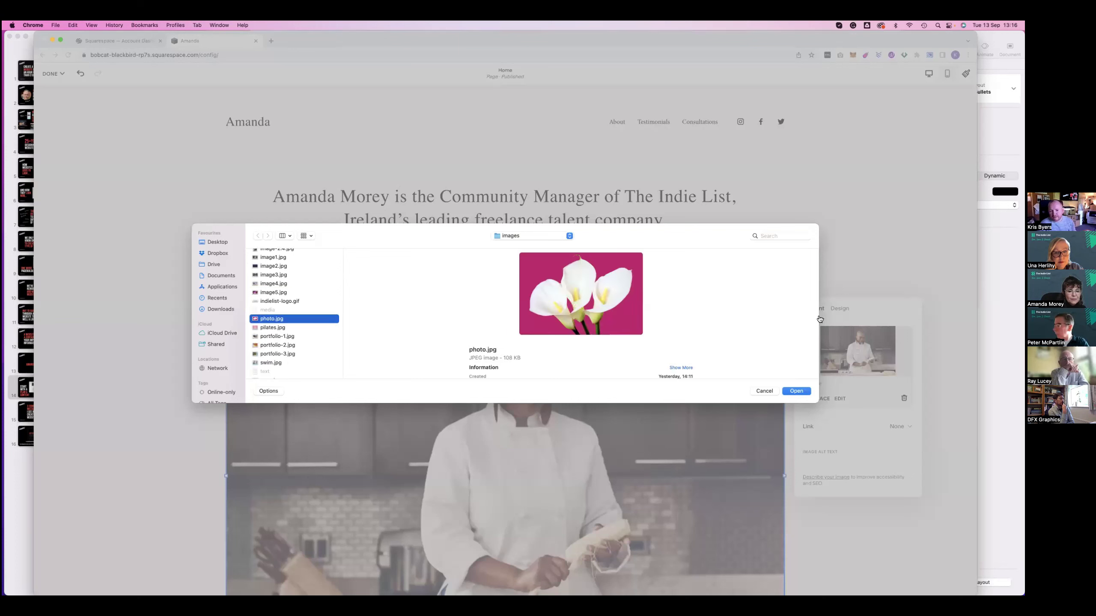
key("Return")
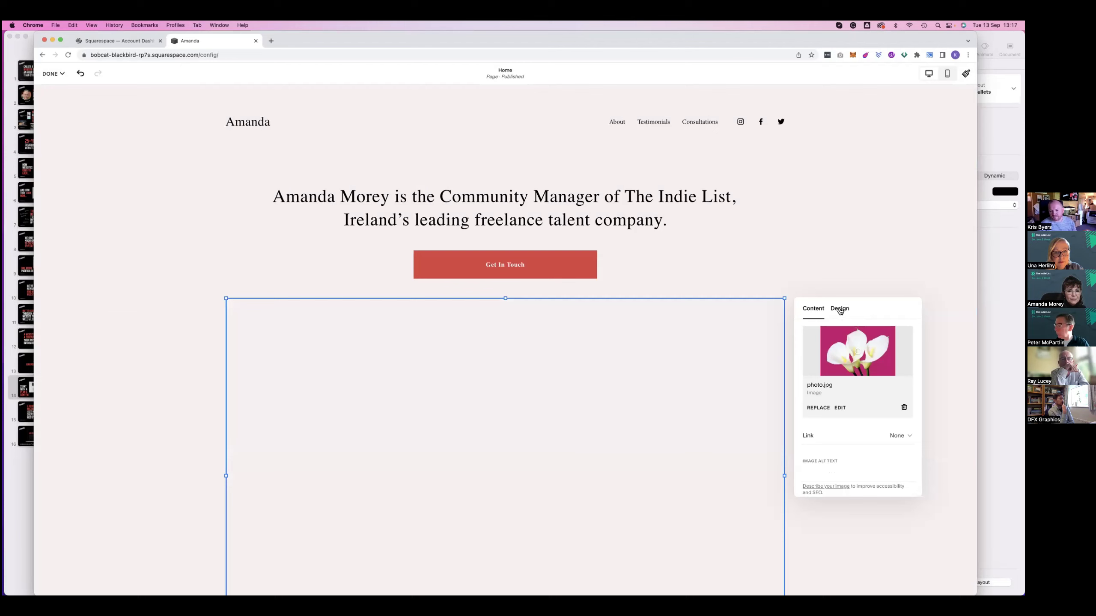
Set the lily image to Fill with a corner radius of 20
left_click(829, 319)
left_click(822, 339)
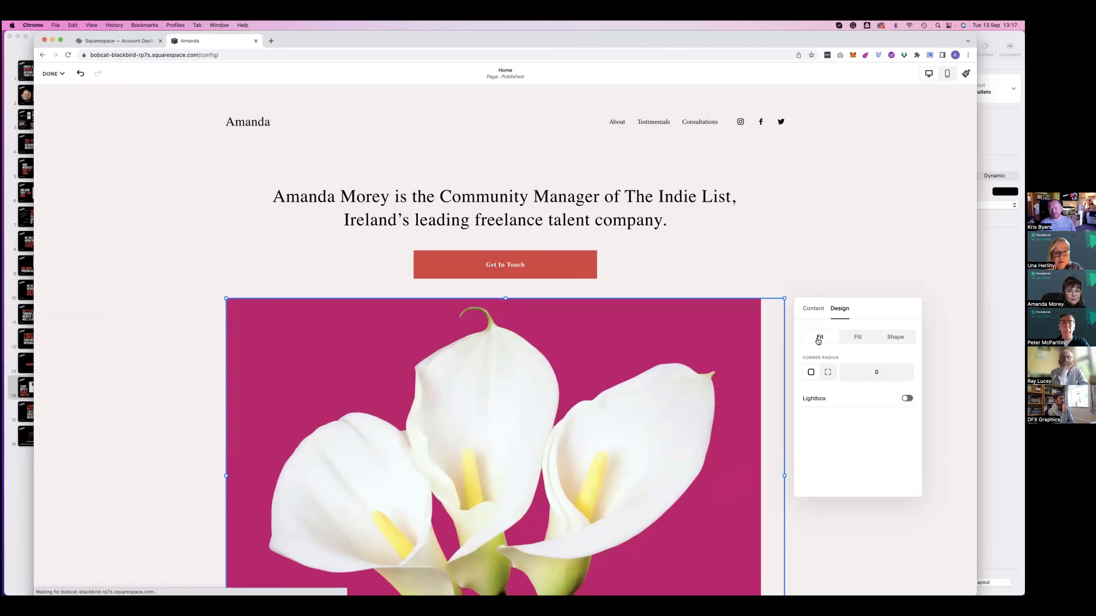
left_click(858, 338)
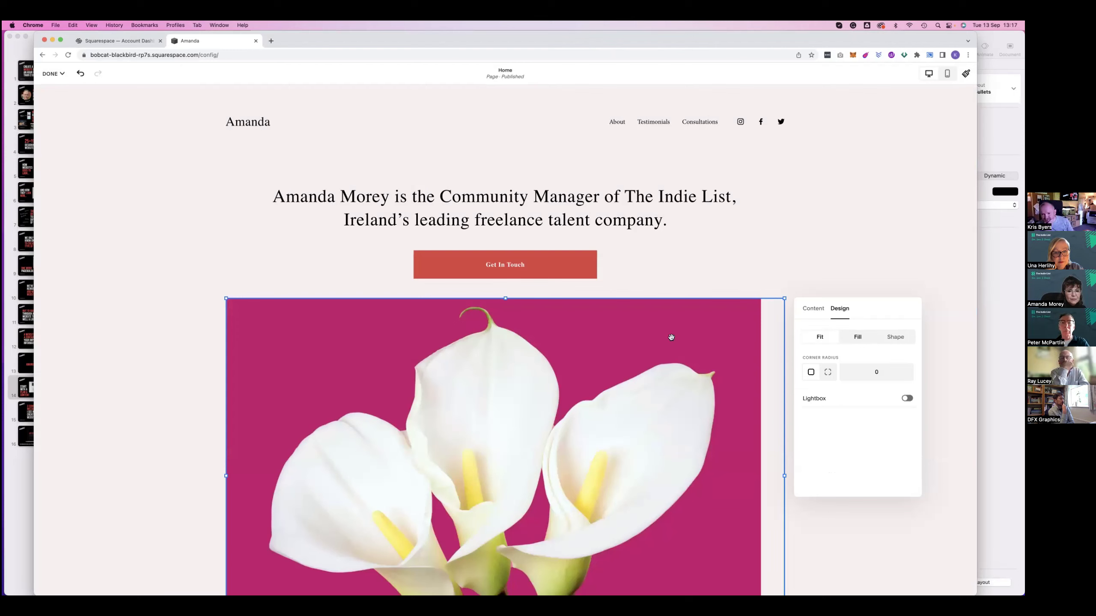
left_click(876, 371)
type("20")
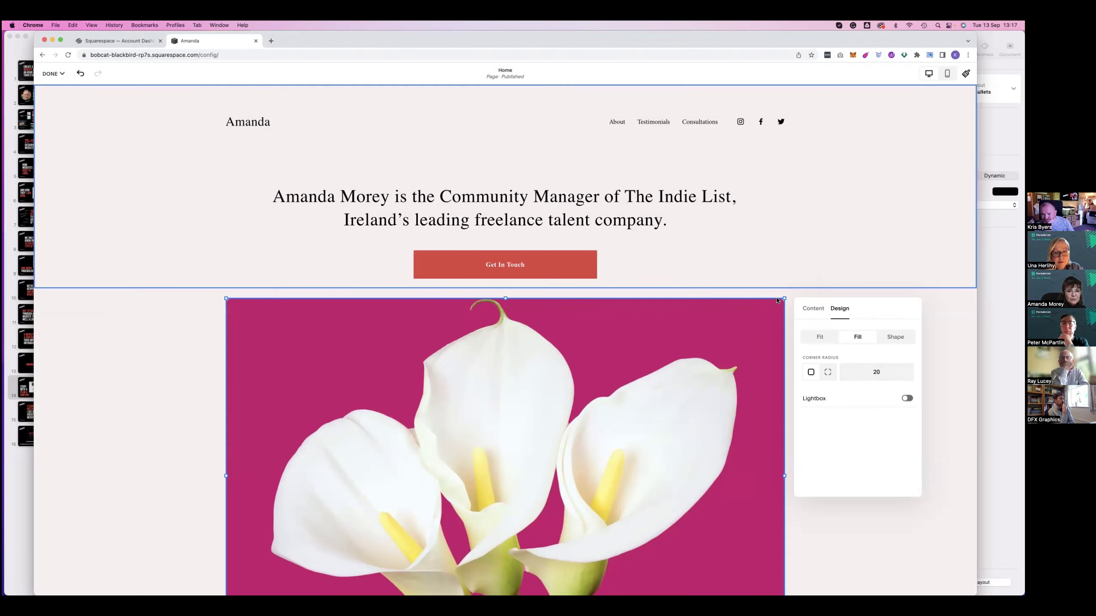
left_click(215, 338)
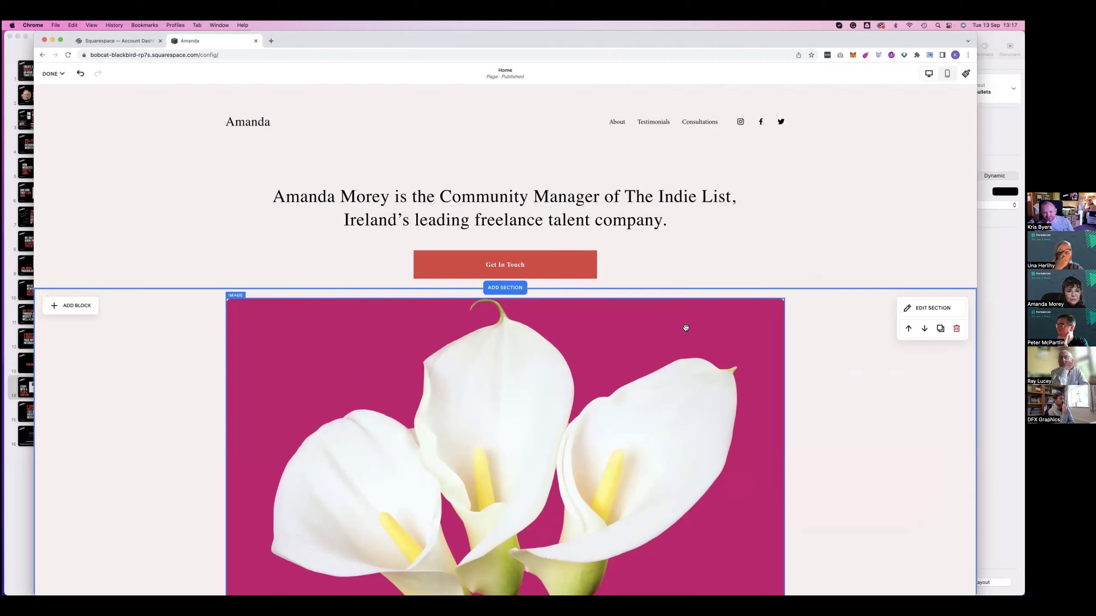
Reset the lily image's corner radius to 0 for square corners
left_click(735, 327)
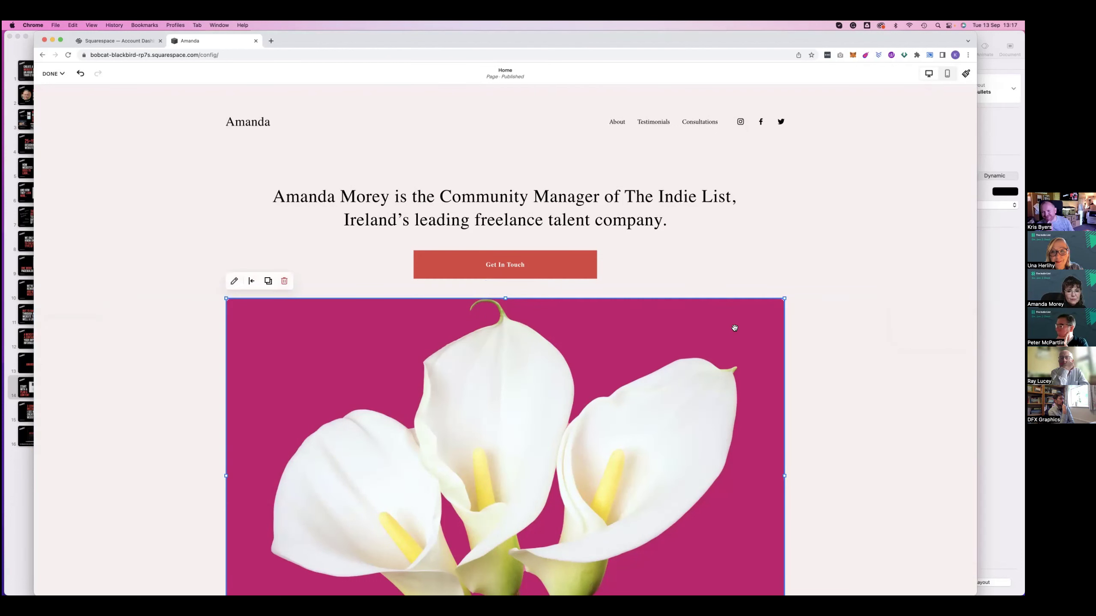
double_click(734, 328)
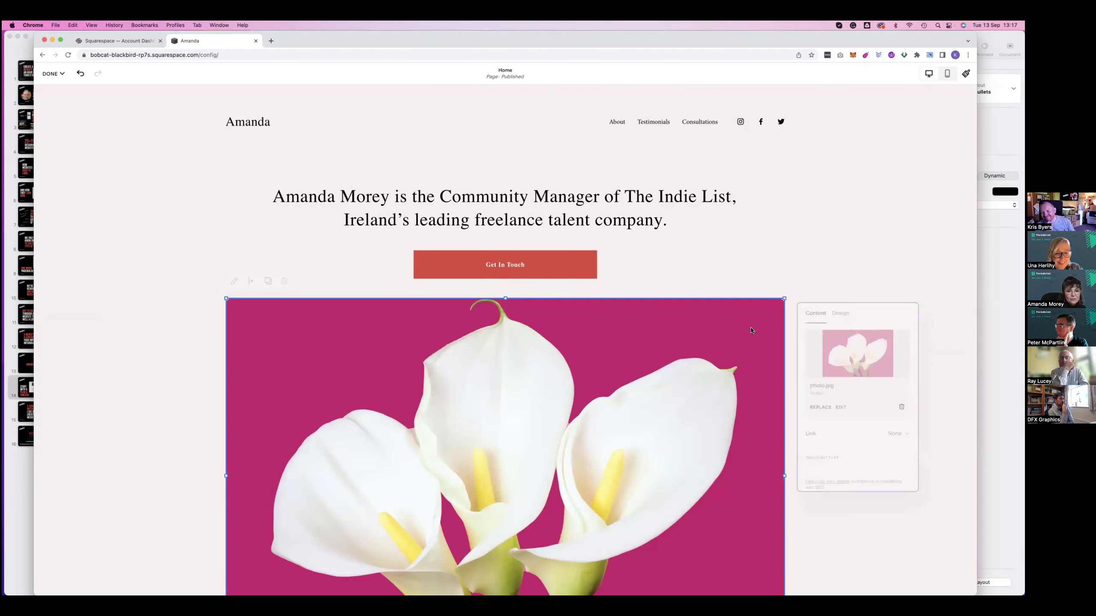
left_click(837, 311)
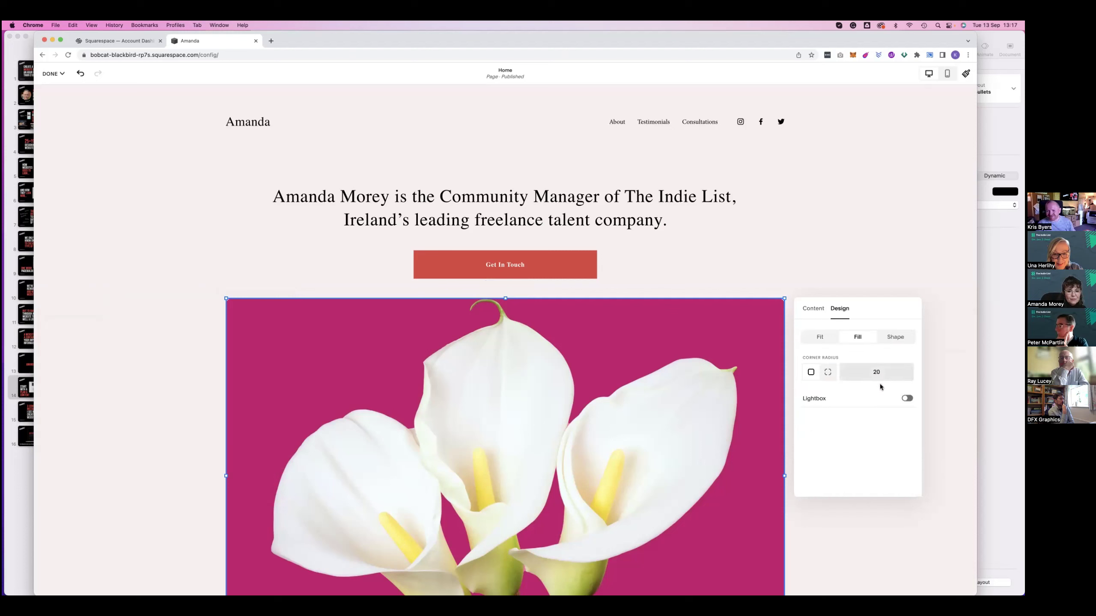
type("0")
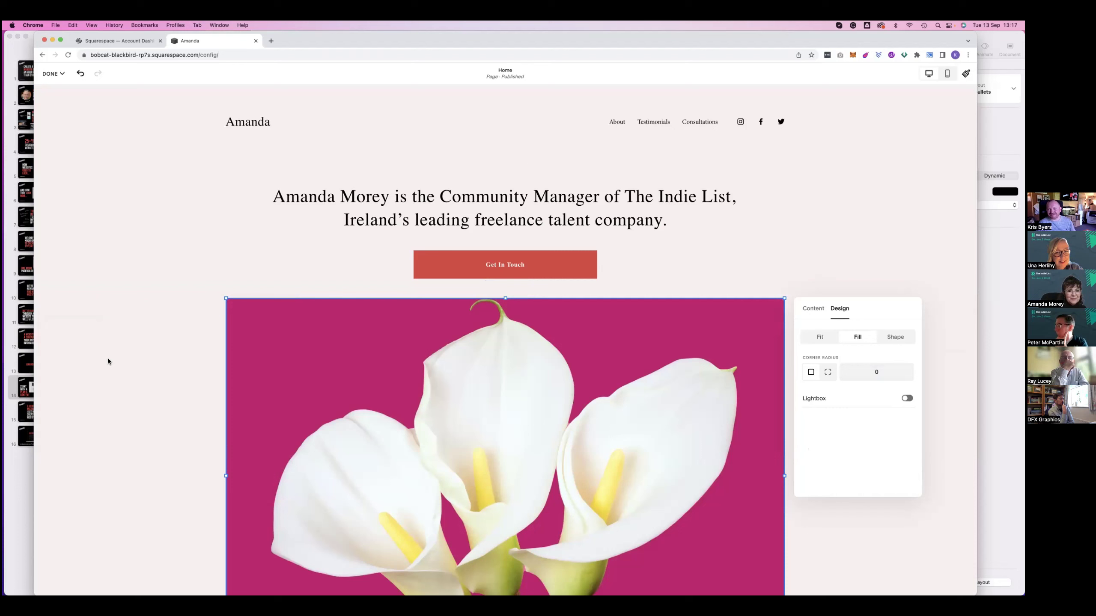
left_click(527, 168)
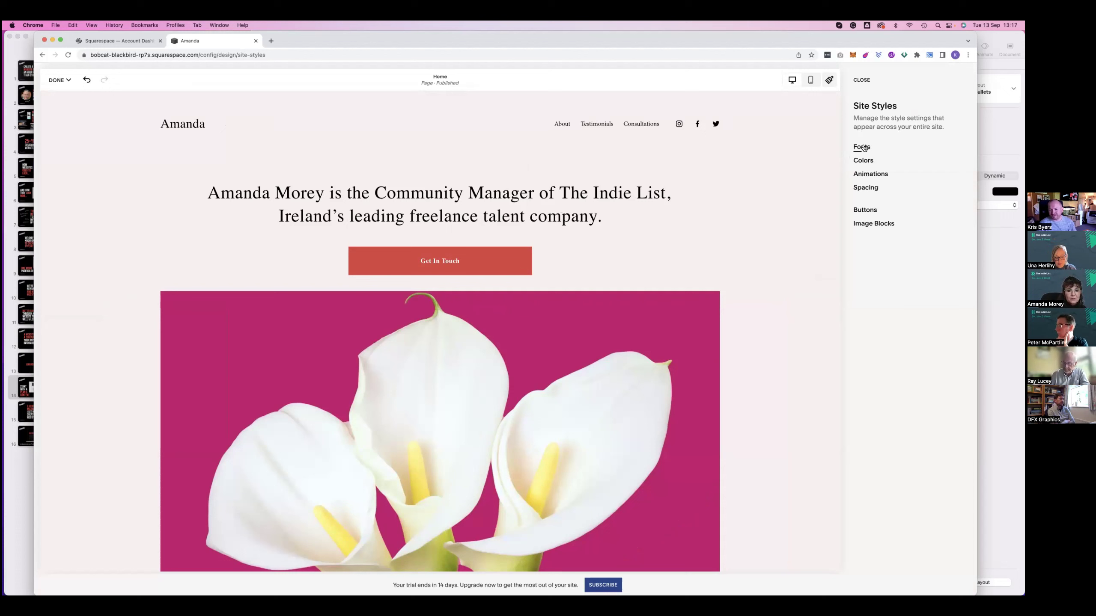
Open the Fonts settings, browse alternative font packs, and go back keeping Adobe Caslon Pro
left_click(844, 147)
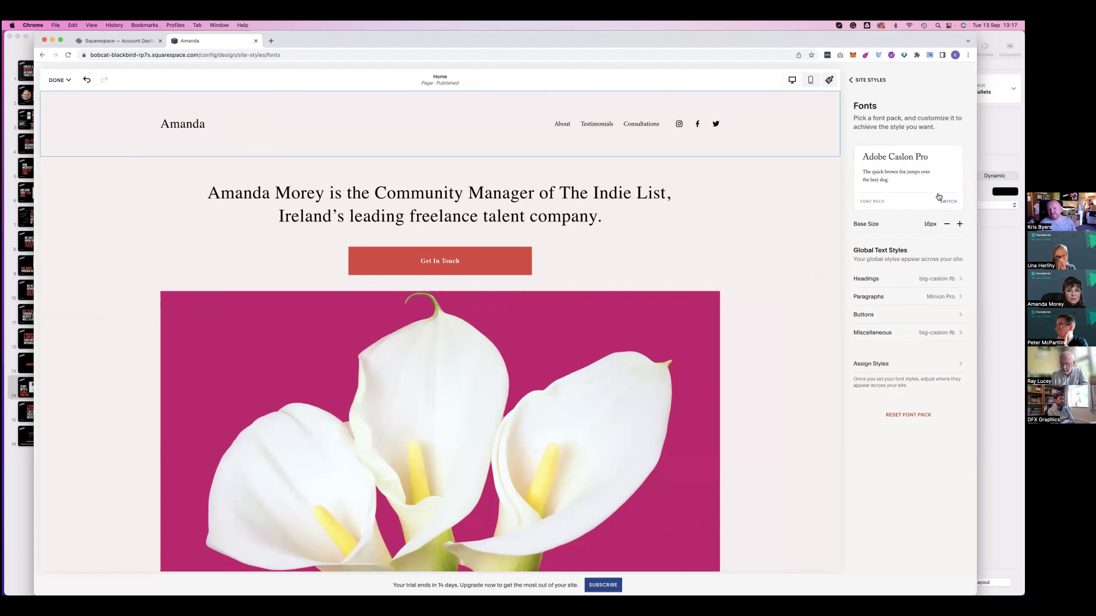
scroll(939, 198, "down", 1)
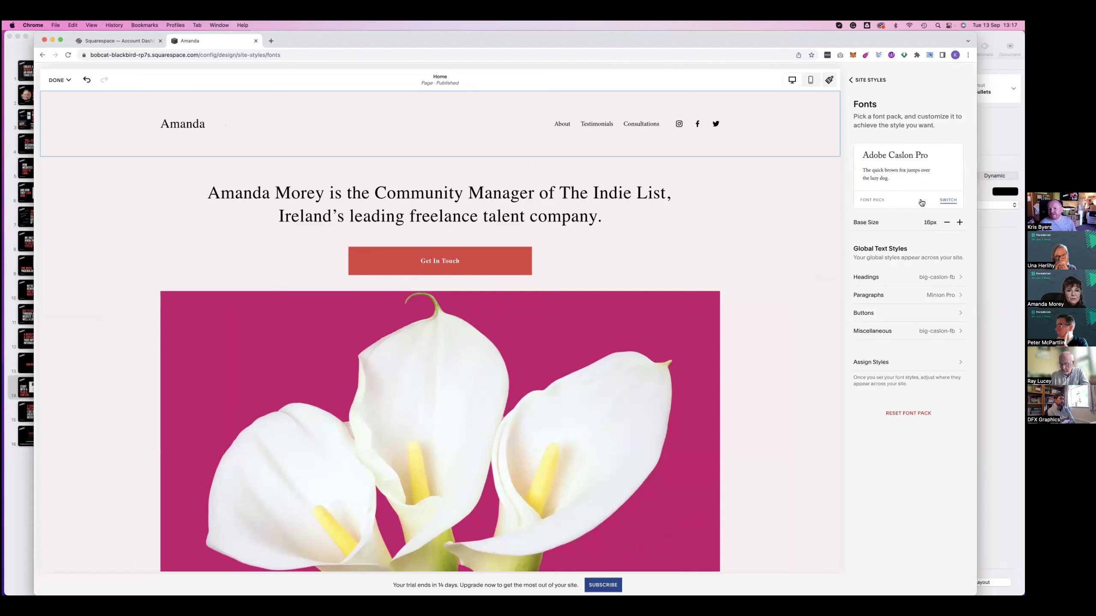
left_click(947, 200)
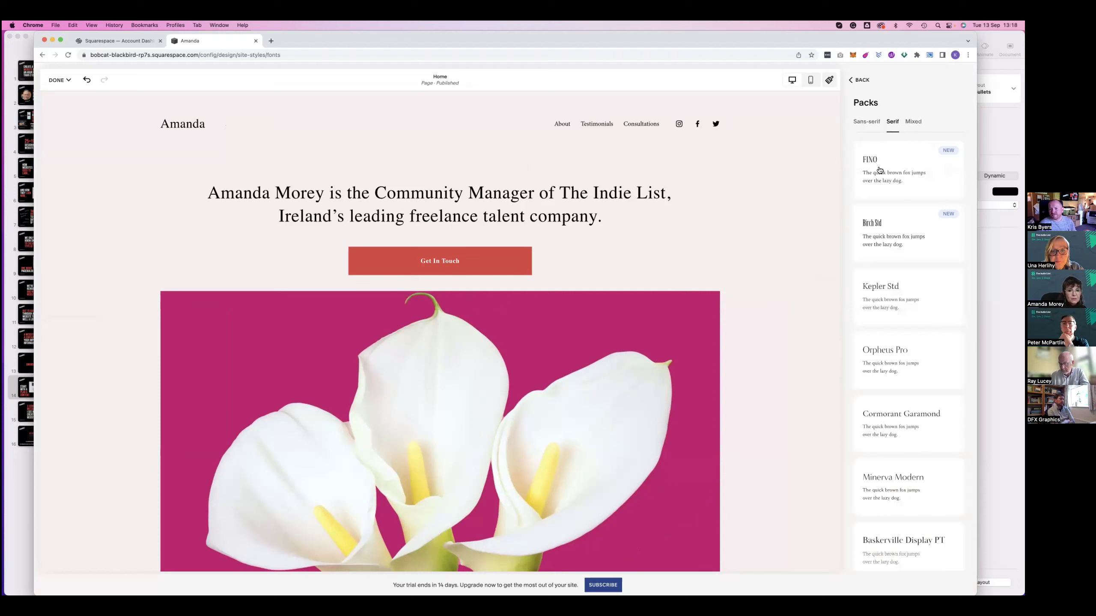
left_click(878, 171)
Browse the available heading font families in the Fonts settings
left_click(875, 278)
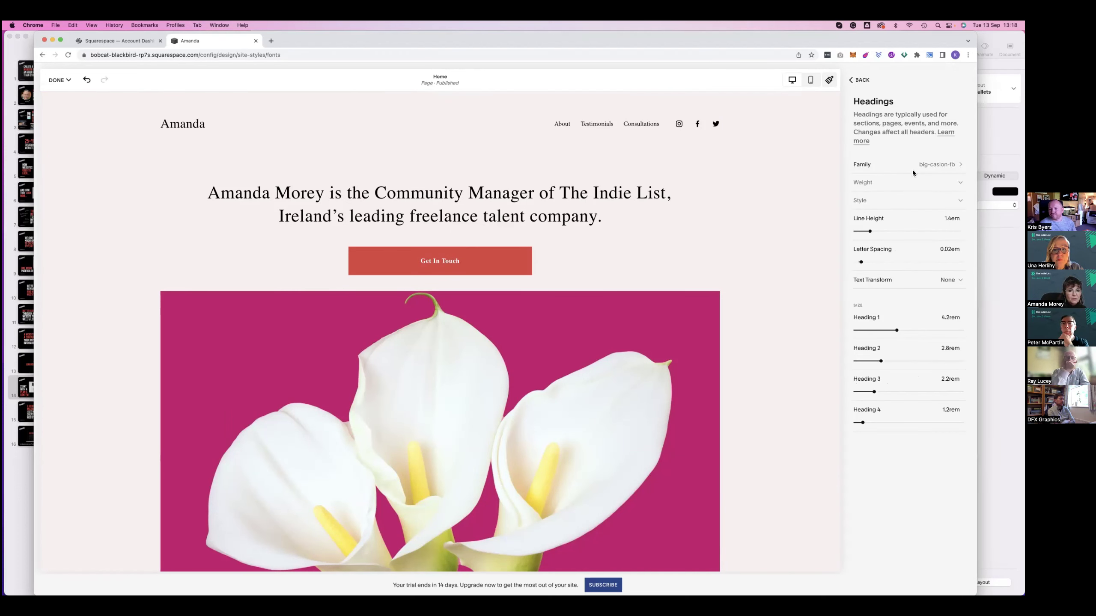
left_click(876, 168)
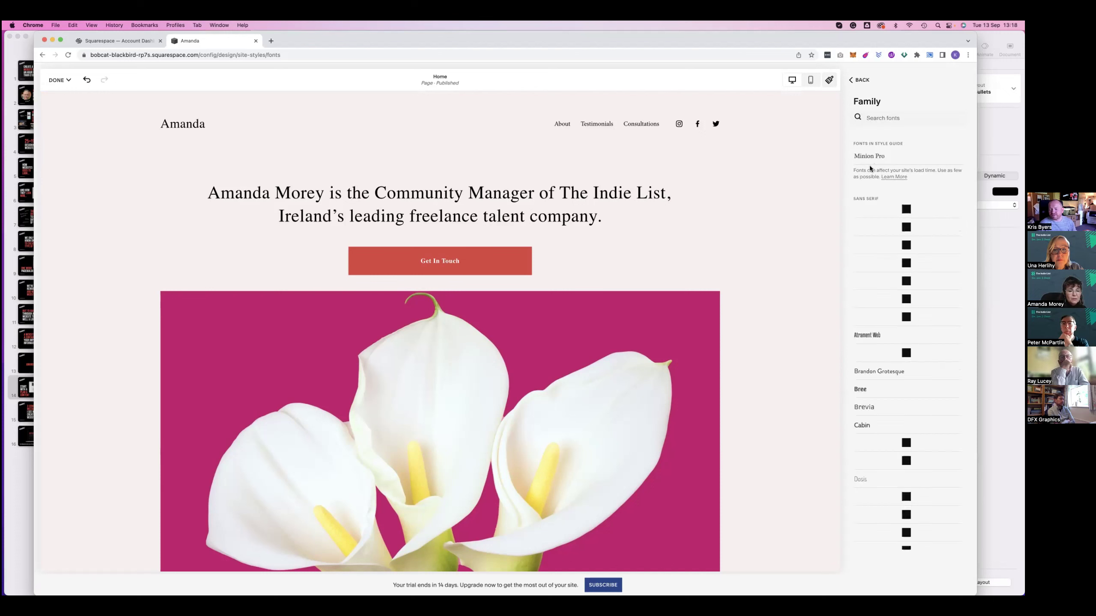
scroll(878, 223, "down", 5)
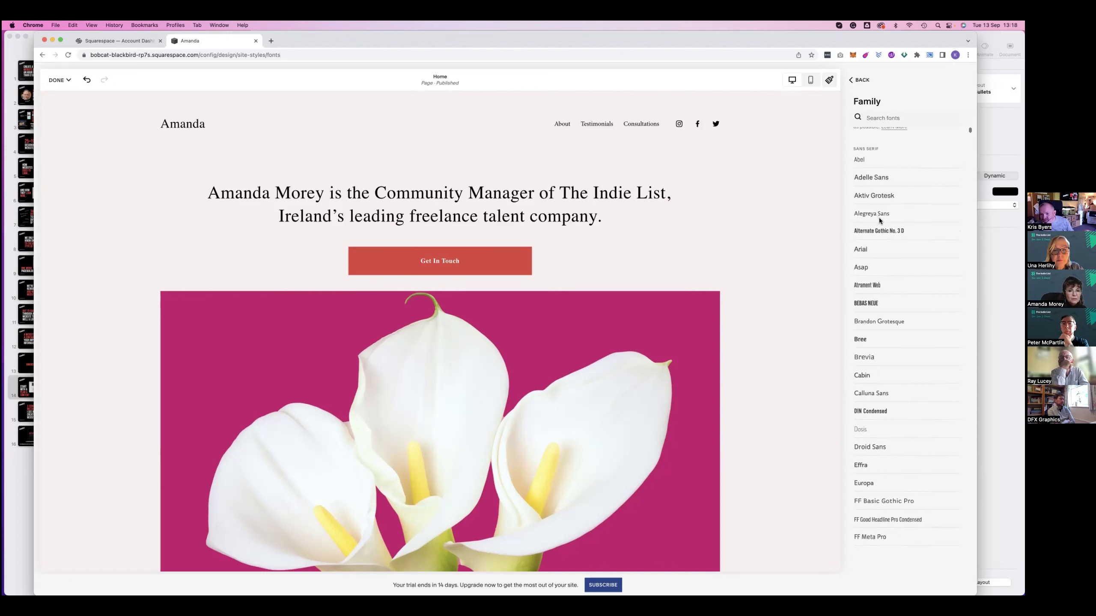
scroll(878, 220, "down", 15)
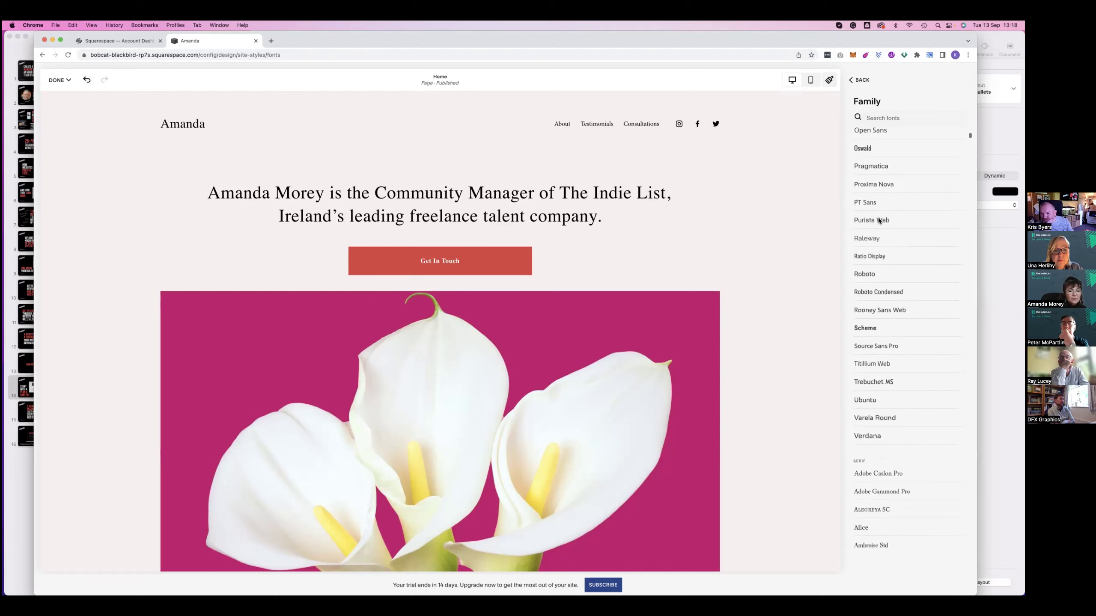
scroll(878, 218, "up", 10)
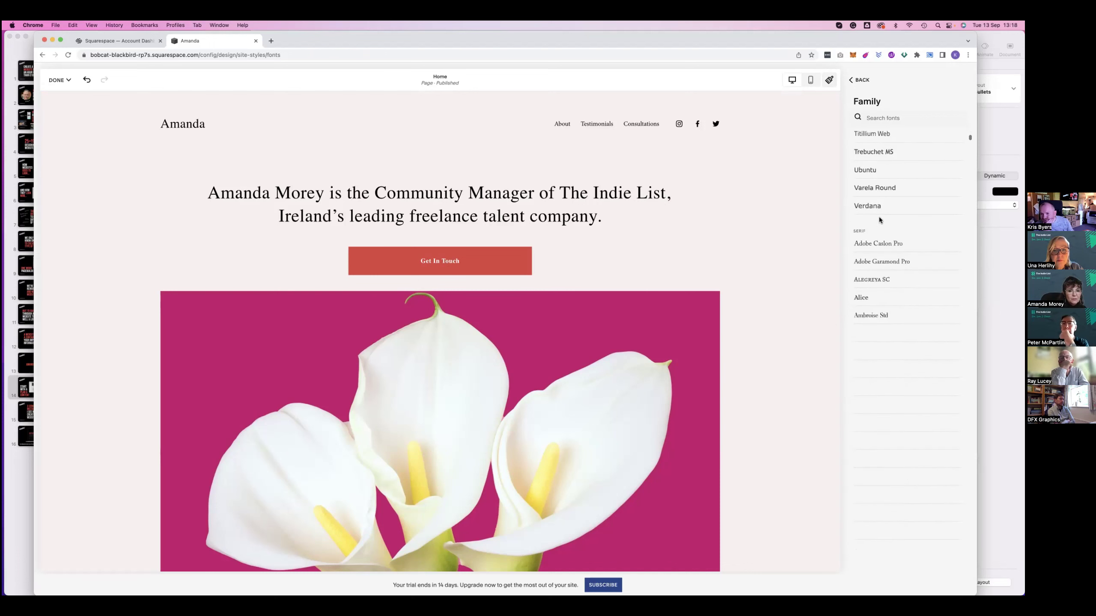
scroll(879, 220, "up", 10)
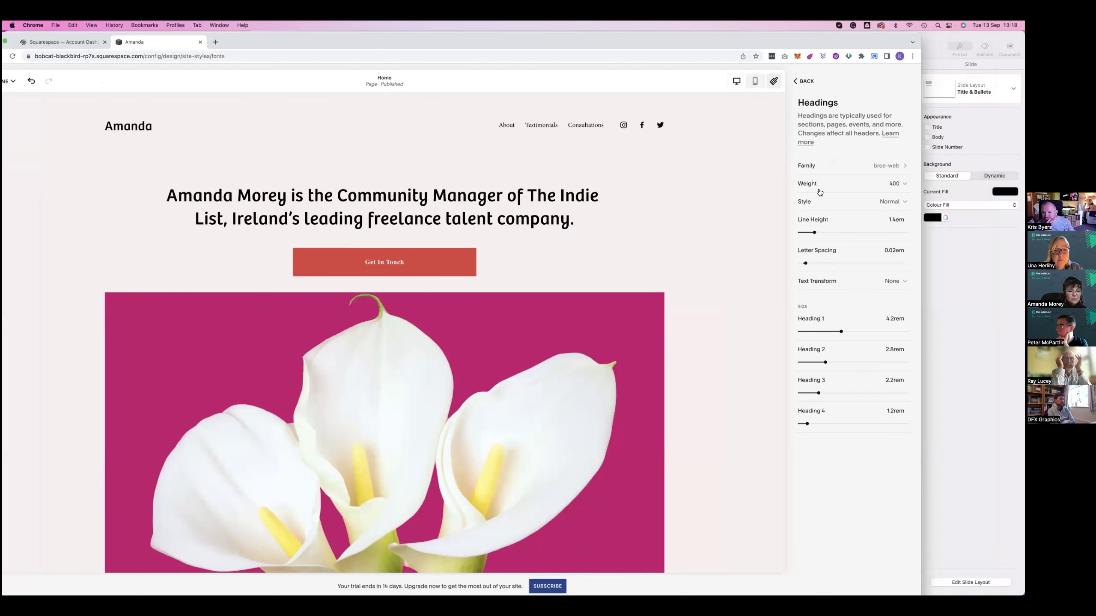
left_click(844, 166)
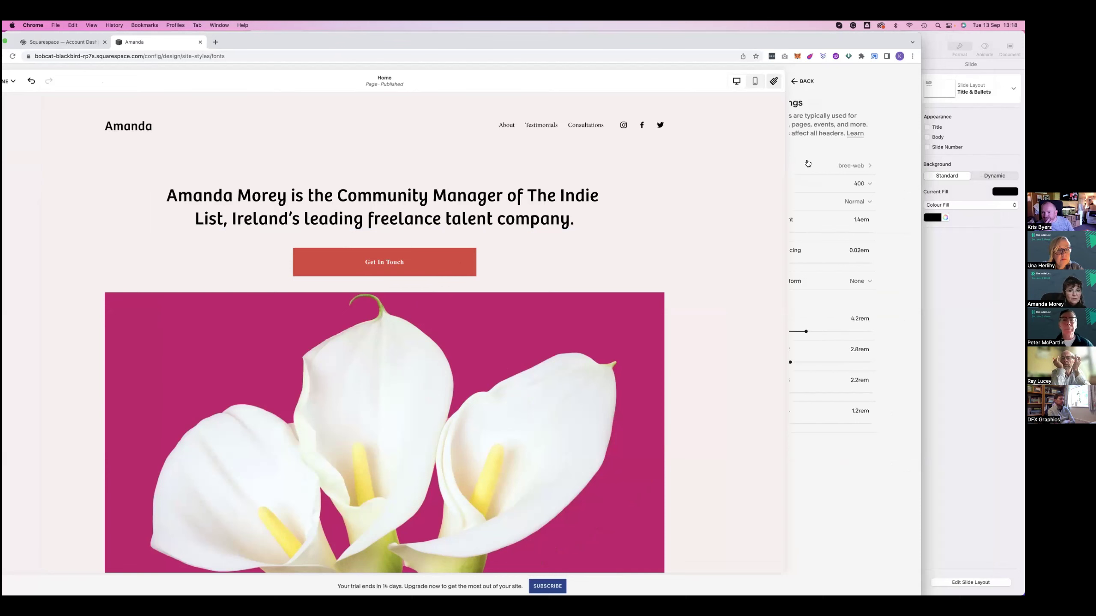
left_click(811, 82)
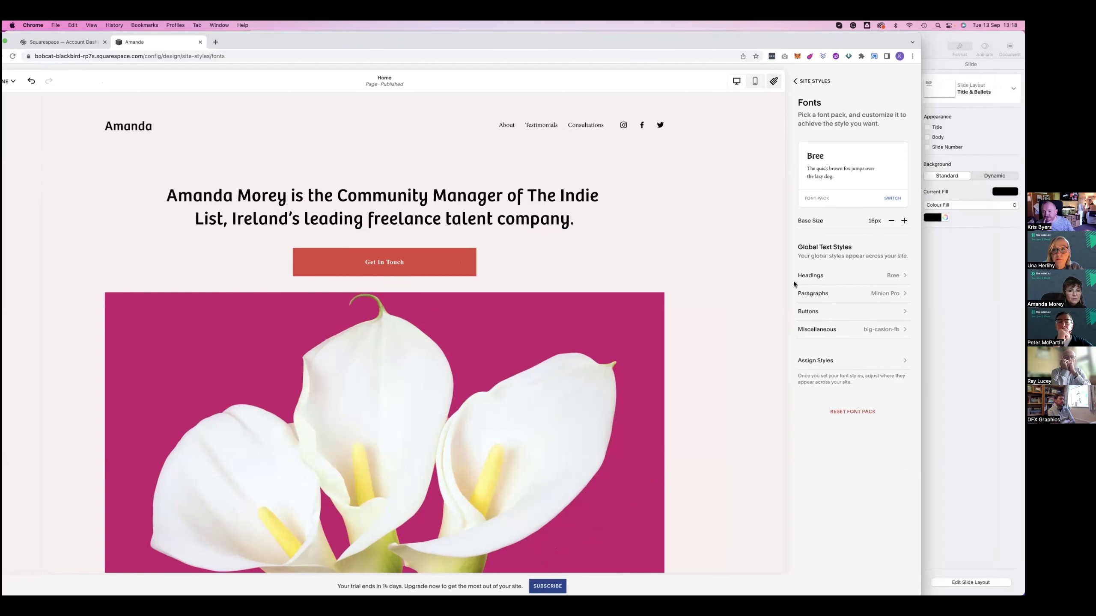
Set the paragraph font to Brandon Grotesque
left_click(812, 294)
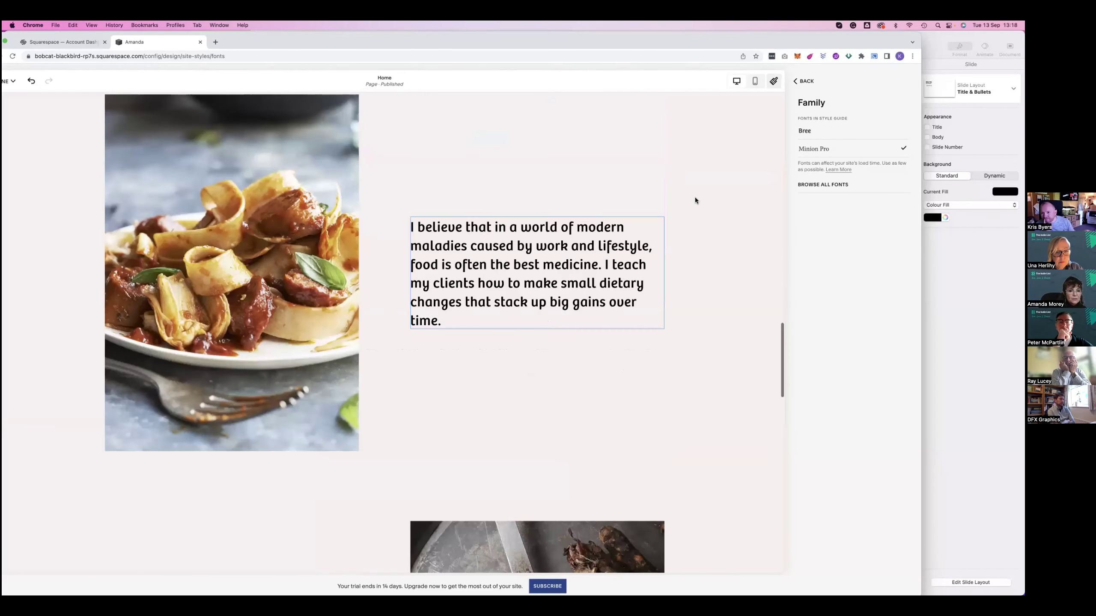
left_click(822, 186)
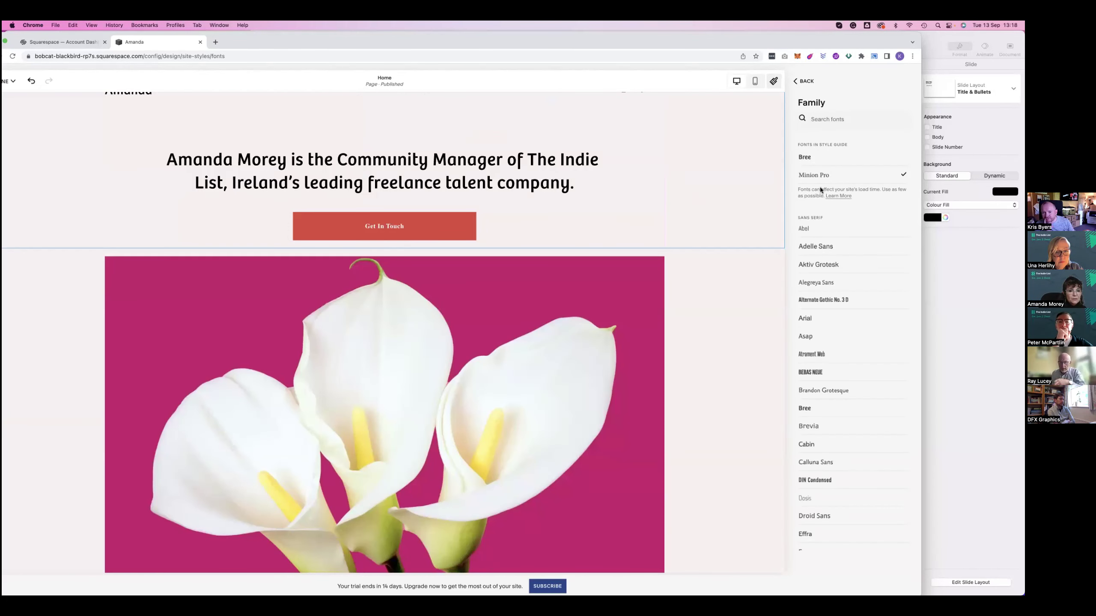
left_click(815, 390)
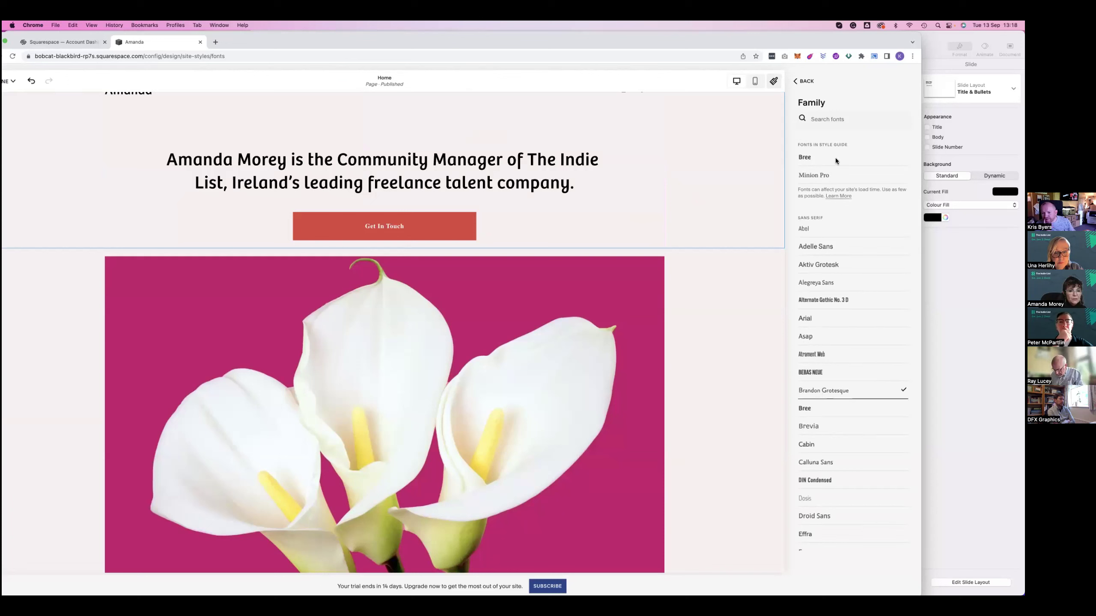
left_click(805, 81)
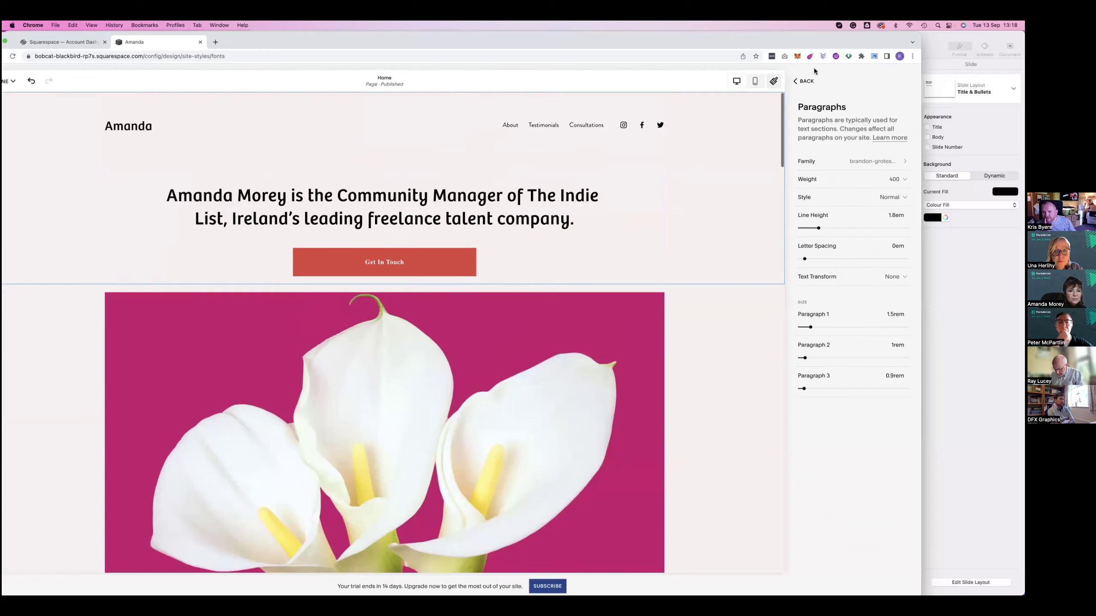
left_click(806, 82)
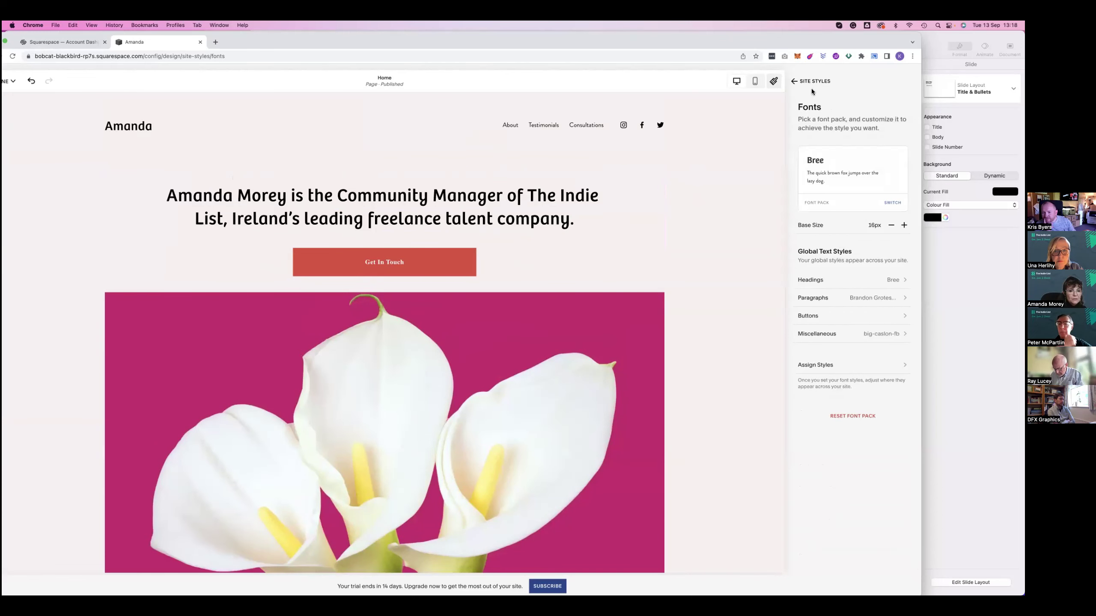
Set the primary button font to Brandon Grotesque
left_click(807, 316)
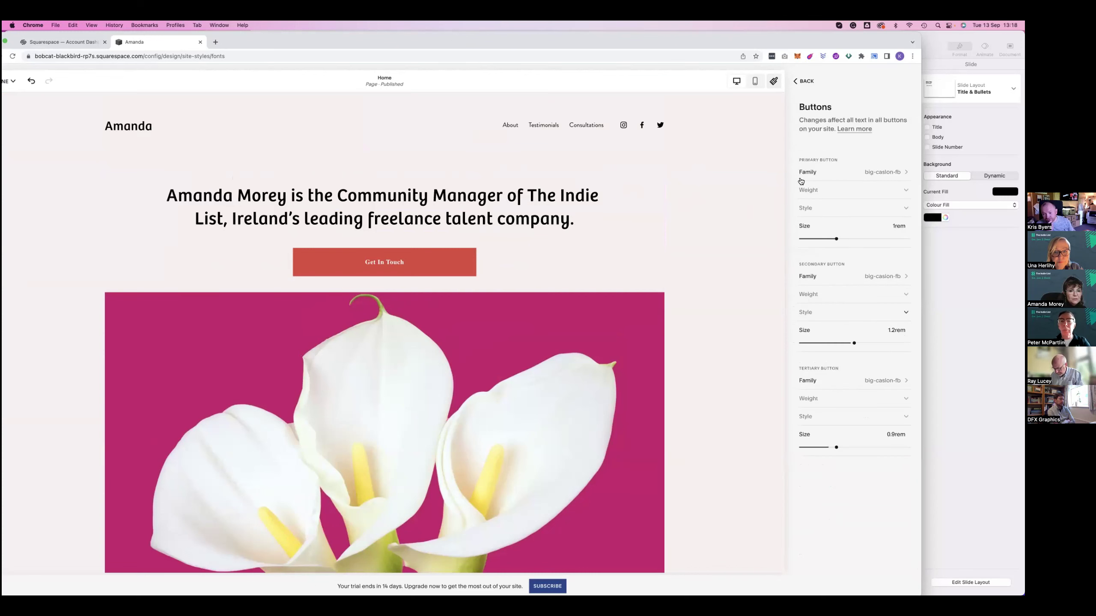
left_click(839, 173)
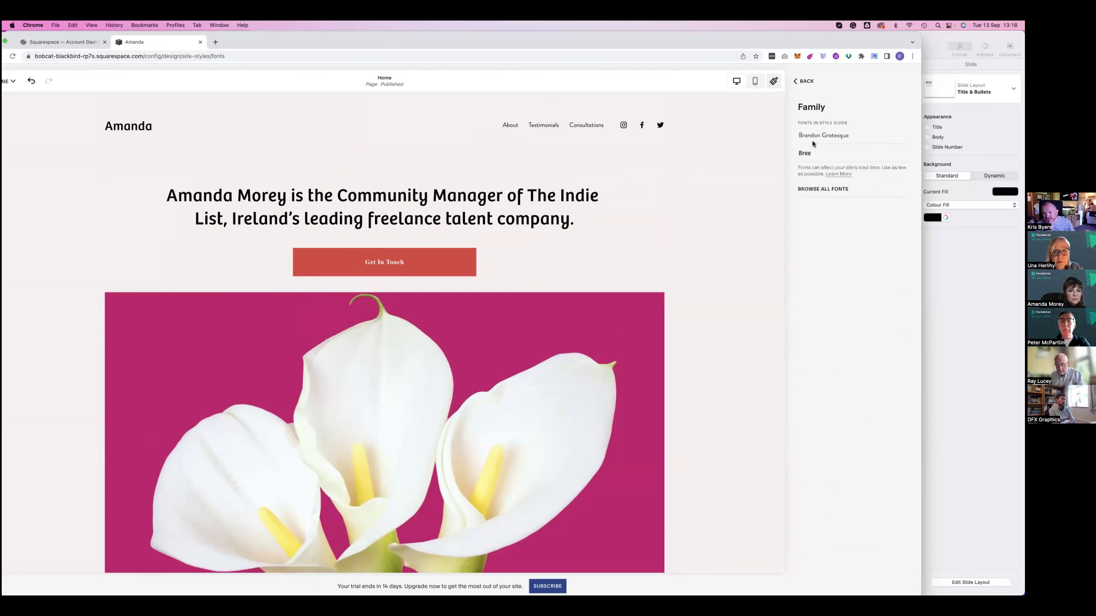
left_click(817, 135)
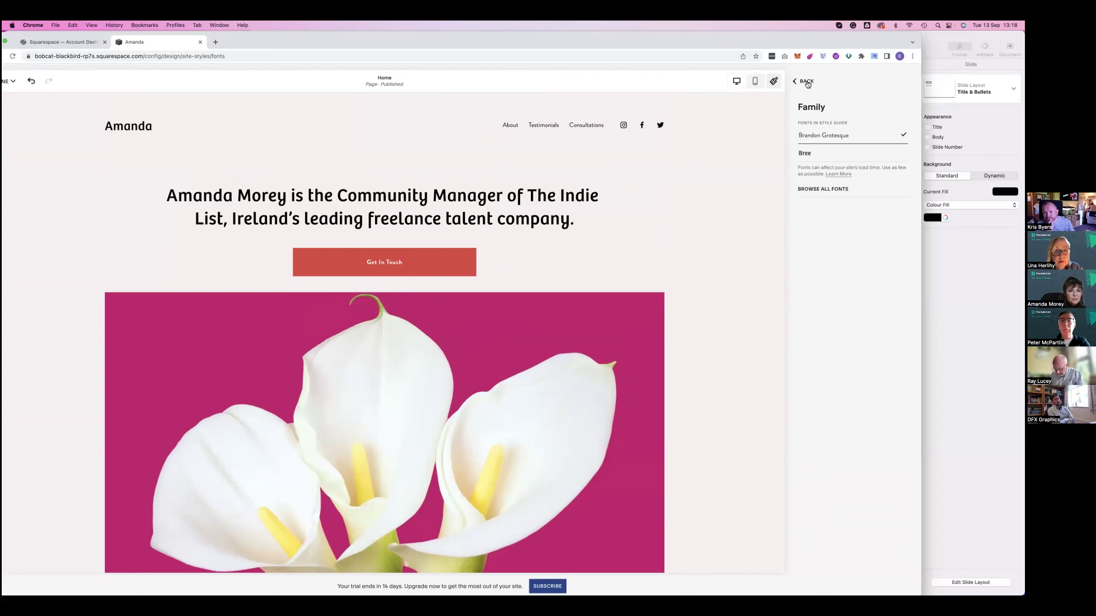
left_click(804, 82)
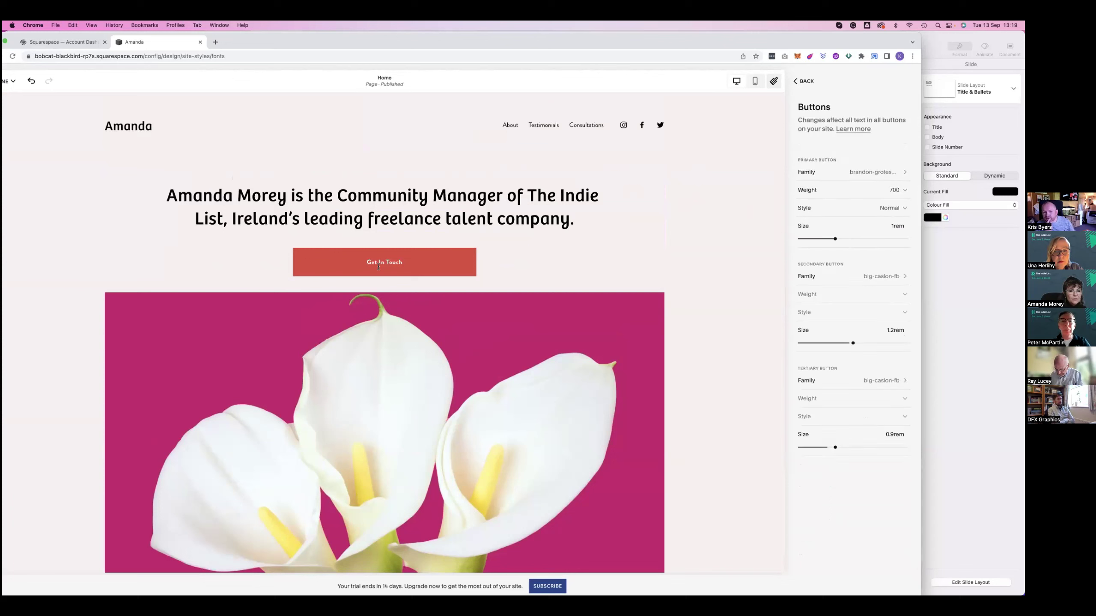
left_click(804, 82)
Enlarge the primary button text size to 1.25rem
left_click(813, 317)
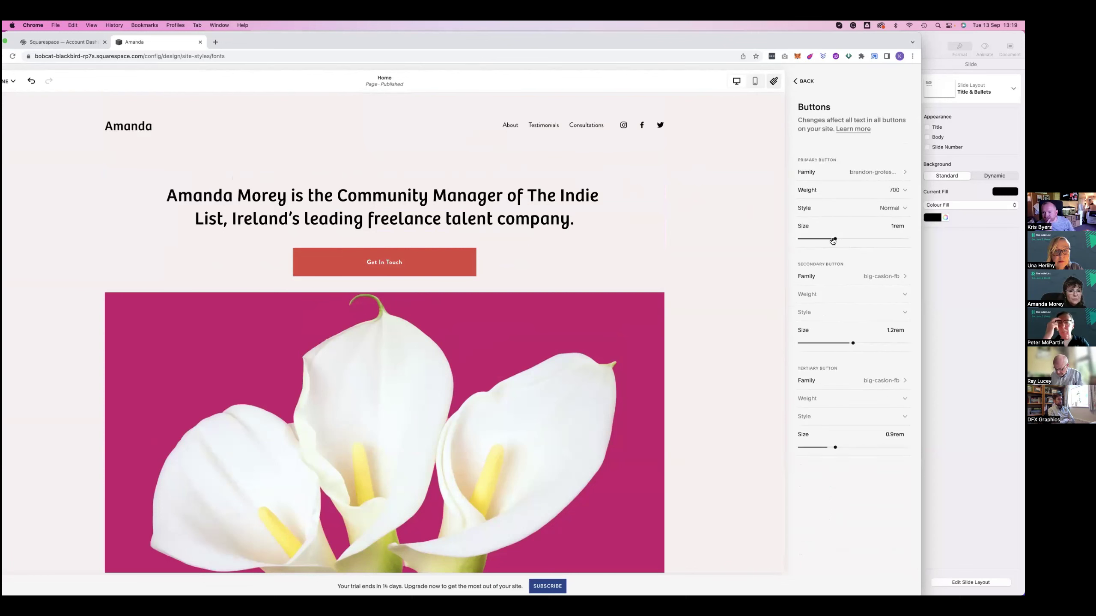
left_click_drag(844, 239, 846, 239)
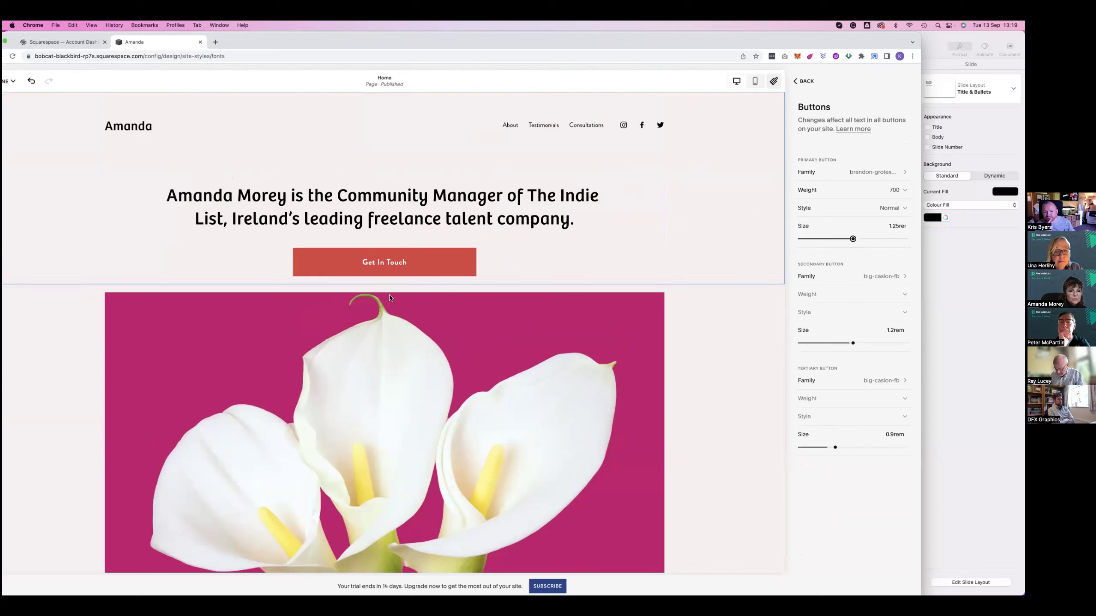
left_click(811, 83)
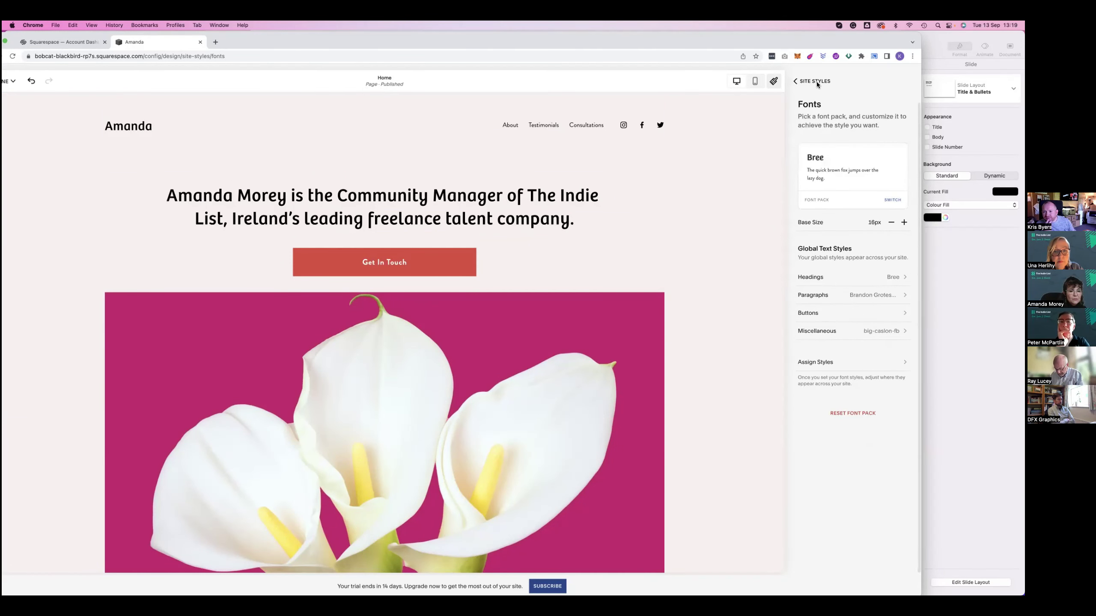
Give the buttons the Pill shape and set button padding to 2.1em
left_click(817, 82)
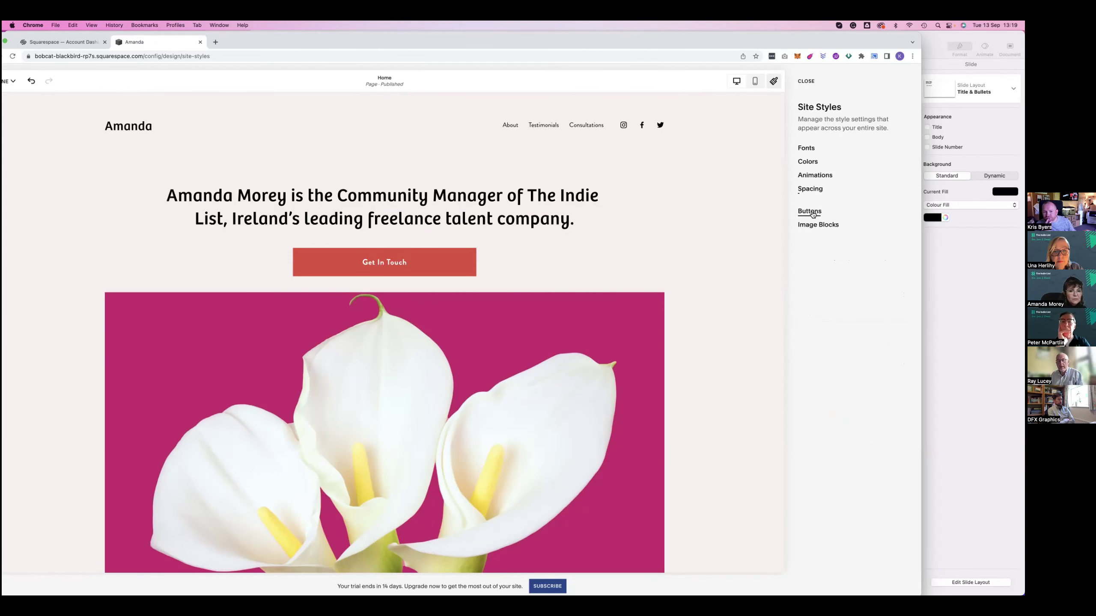
left_click(809, 211)
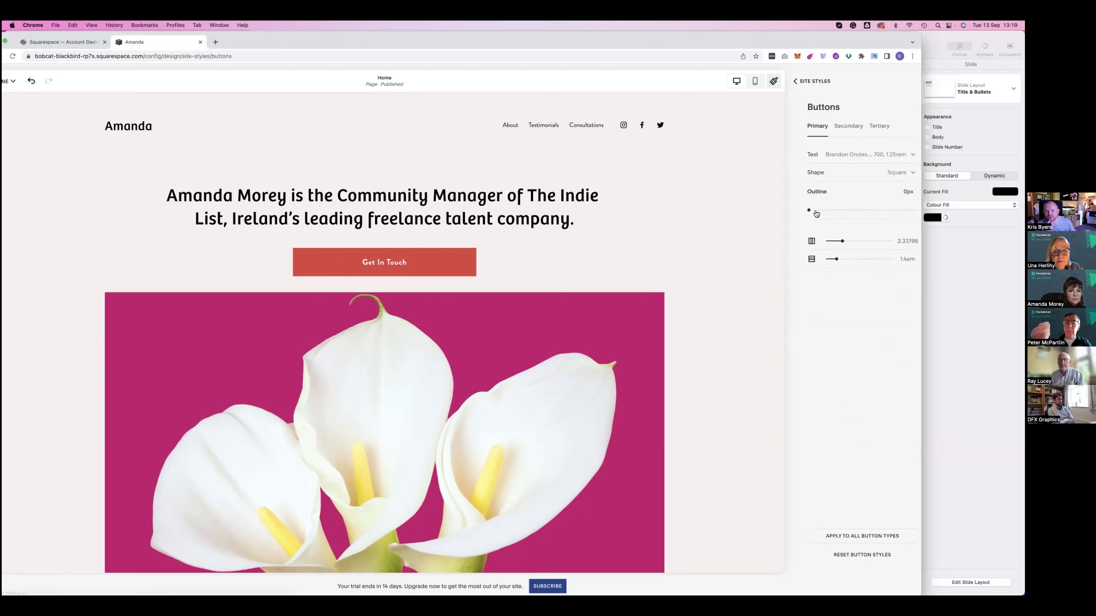
left_click(885, 172)
left_click(889, 228)
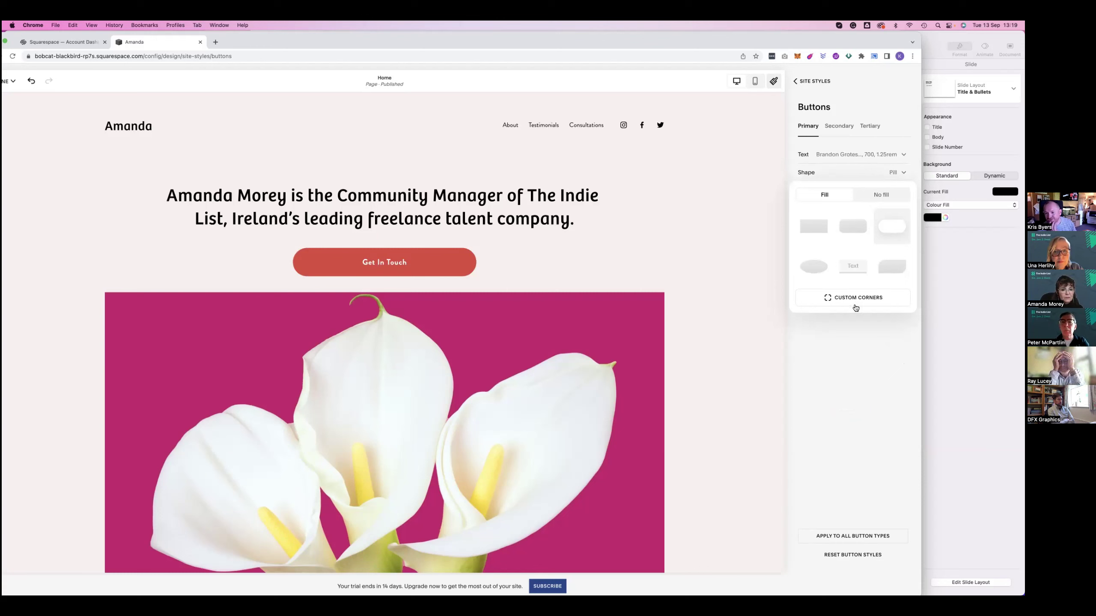
left_click(848, 347)
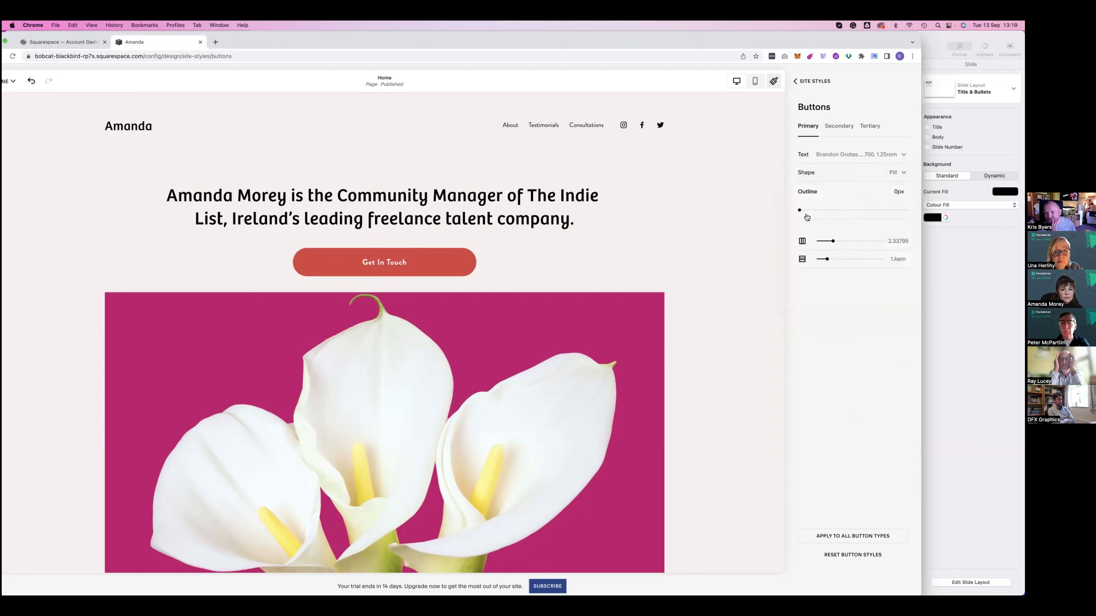
mouse_move(829, 241)
left_mouse_down()
mouse_move(845, 241)
mouse_move(831, 241)
left_mouse_up()
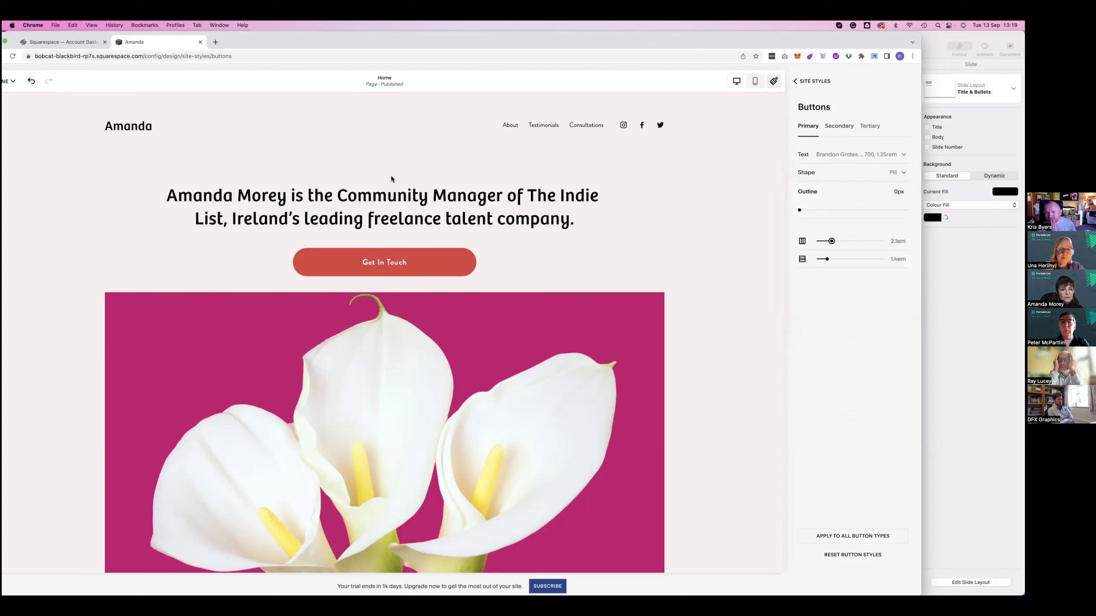
Preview the Slide, Scale and Fade animations, then settle on Slide
left_click(882, 82)
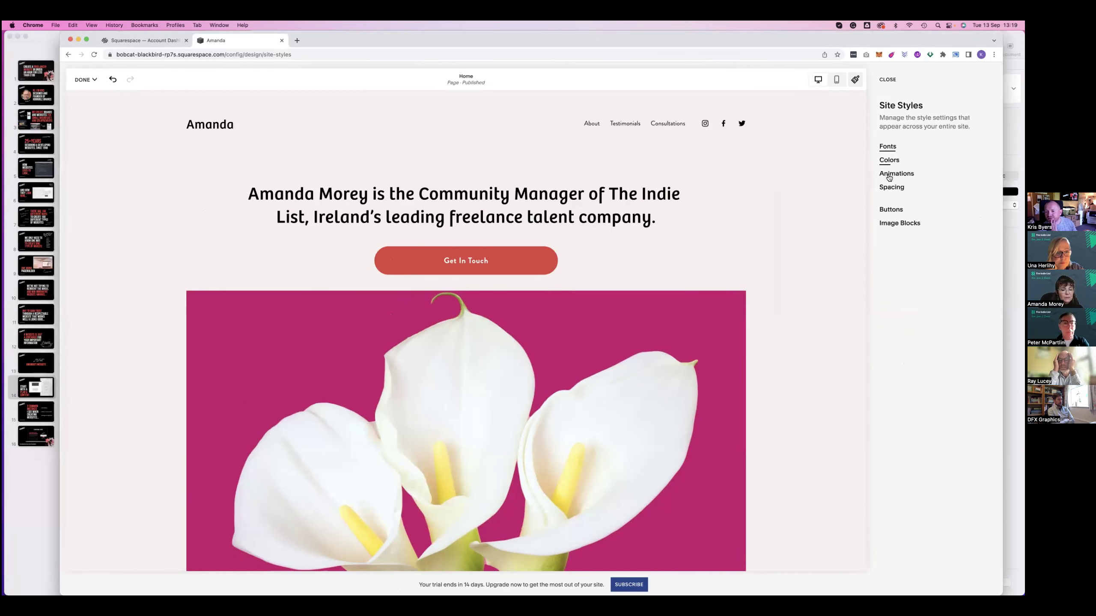
left_click(889, 175)
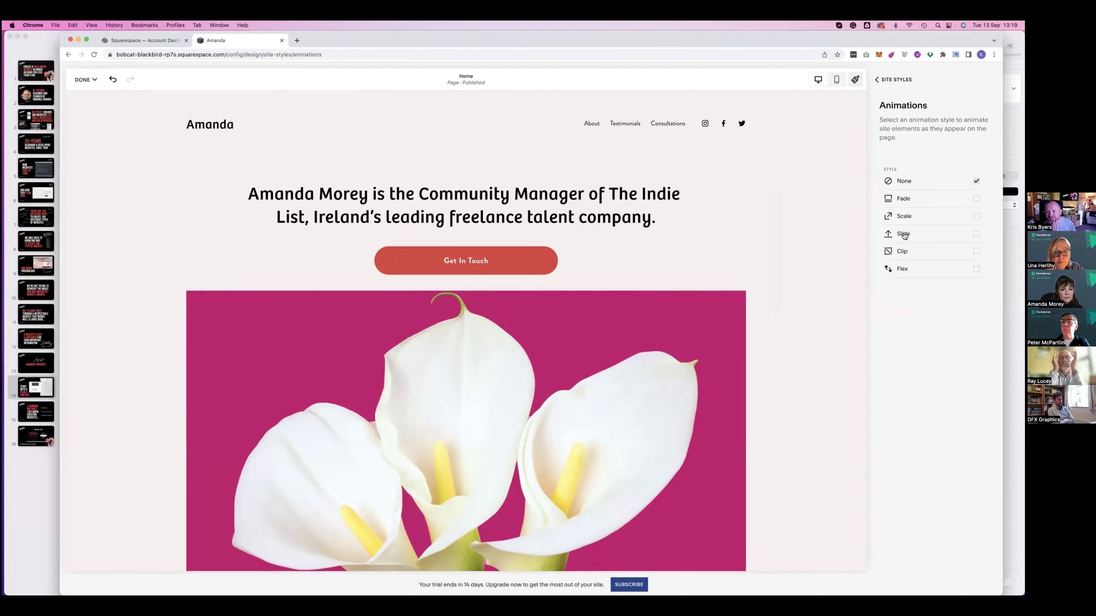
left_click(904, 235)
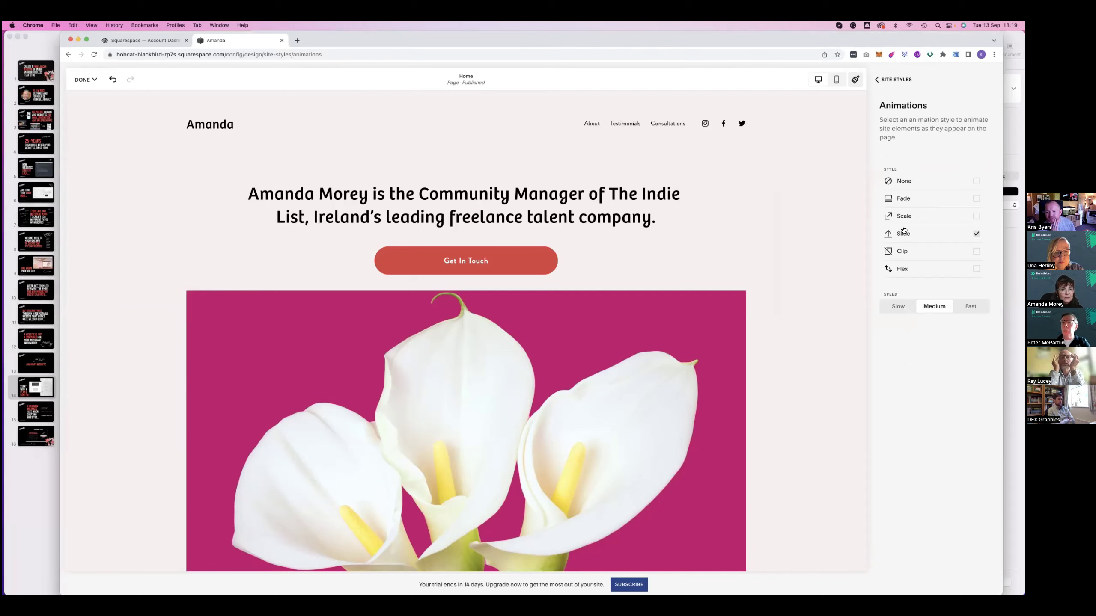
left_click(904, 217)
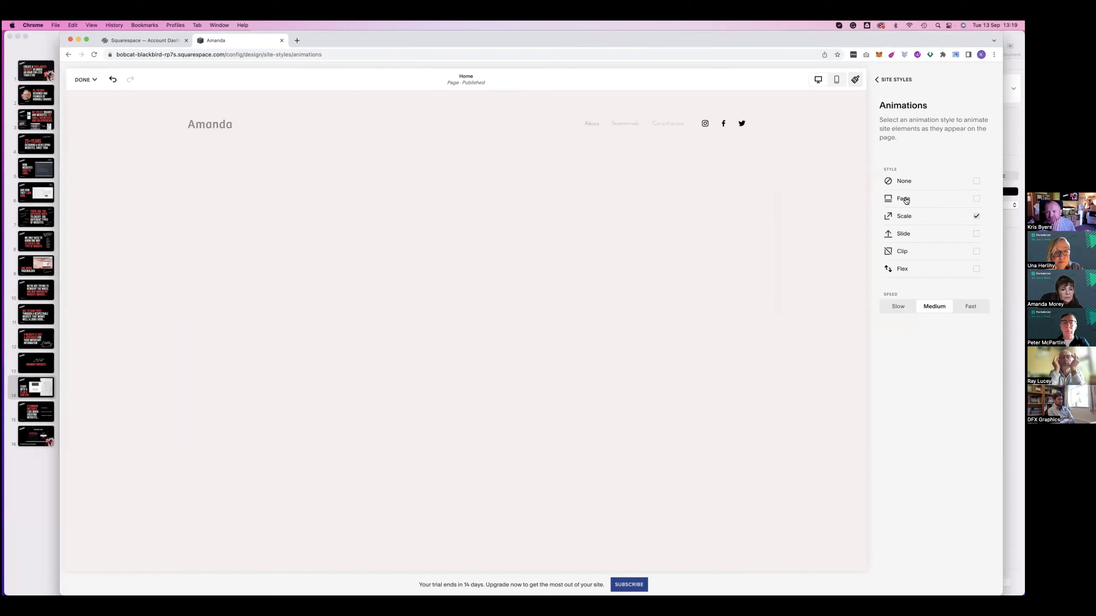
left_click(906, 200)
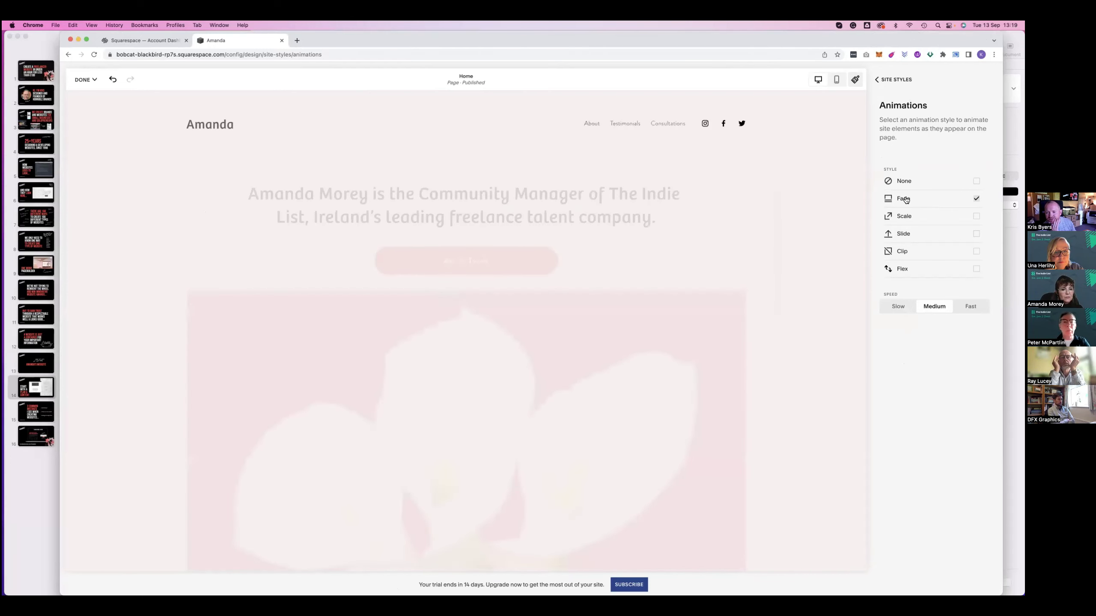
left_click(906, 235)
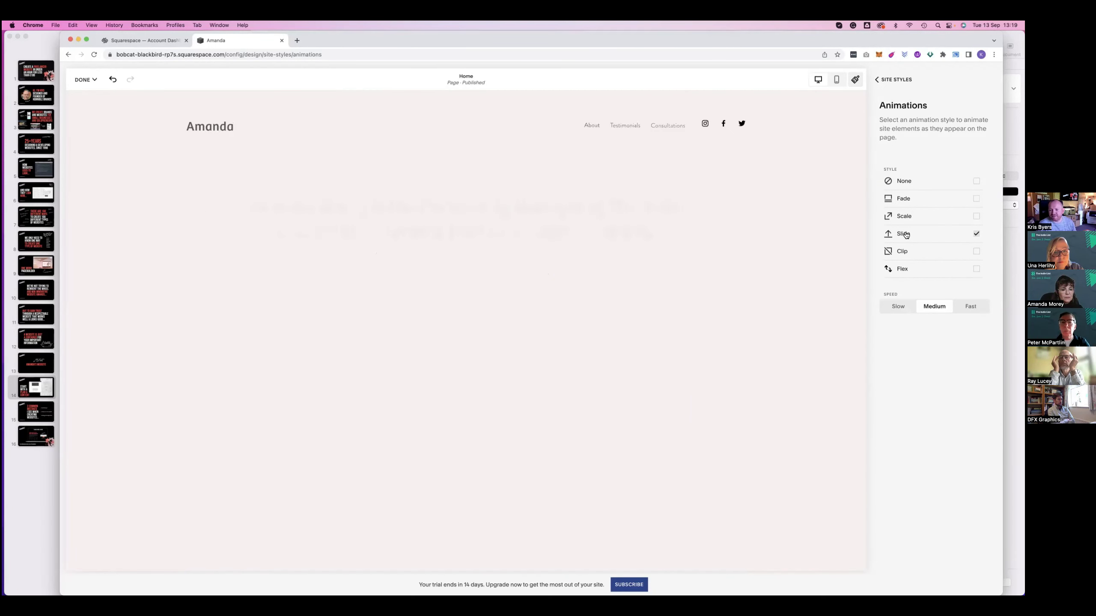
scroll(752, 214, "down", 2)
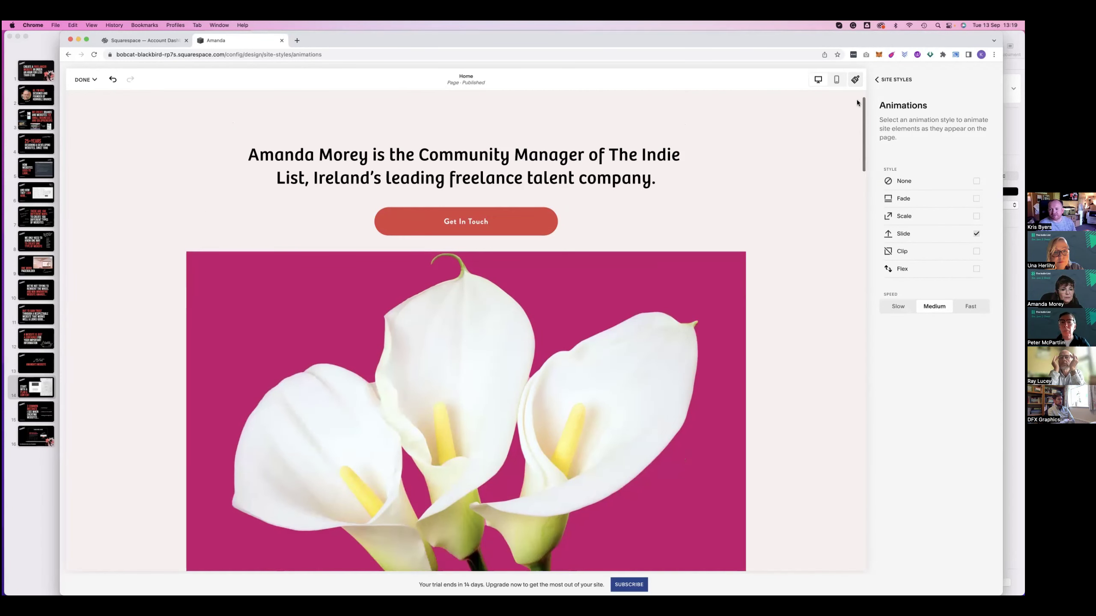
scroll(856, 103, "up", 2)
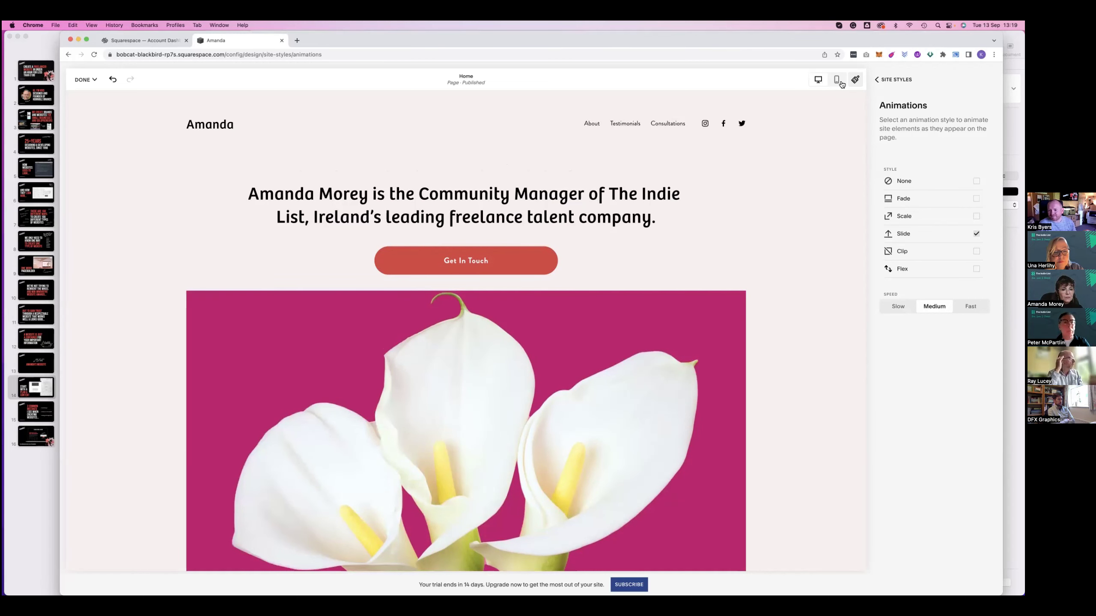
left_click(857, 83)
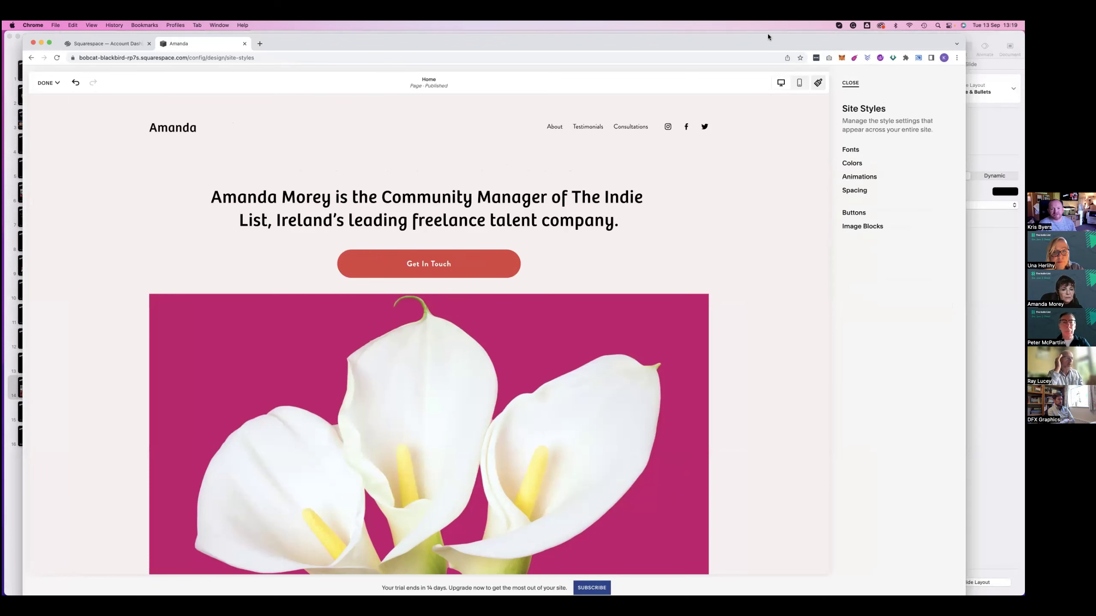
Close Site Styles, reposition the Get In Touch button, and stretch the hero section taller
left_click(850, 82)
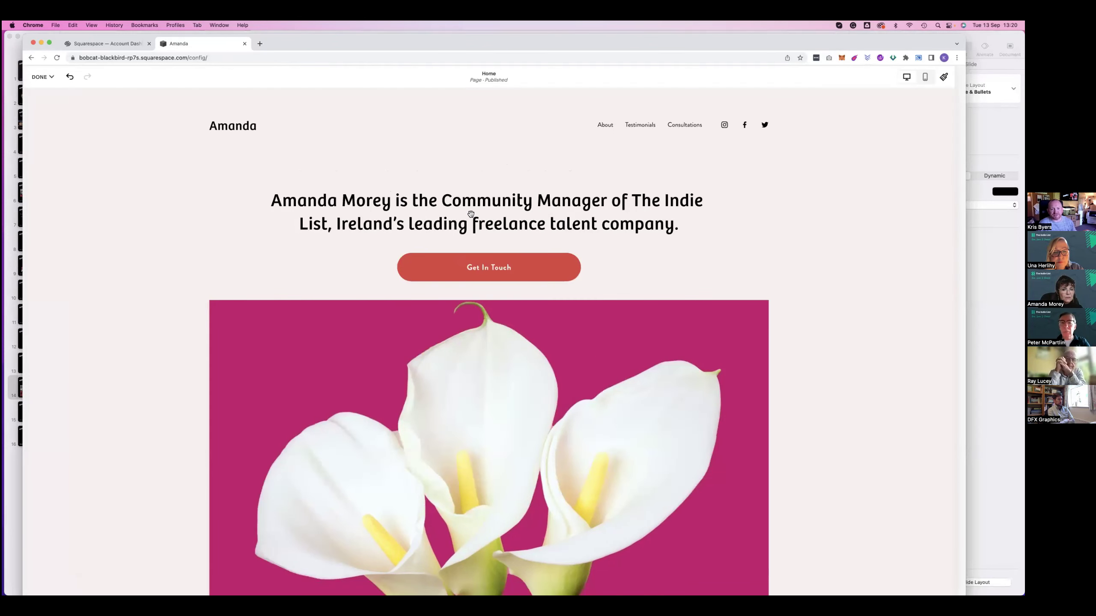
left_click(481, 200)
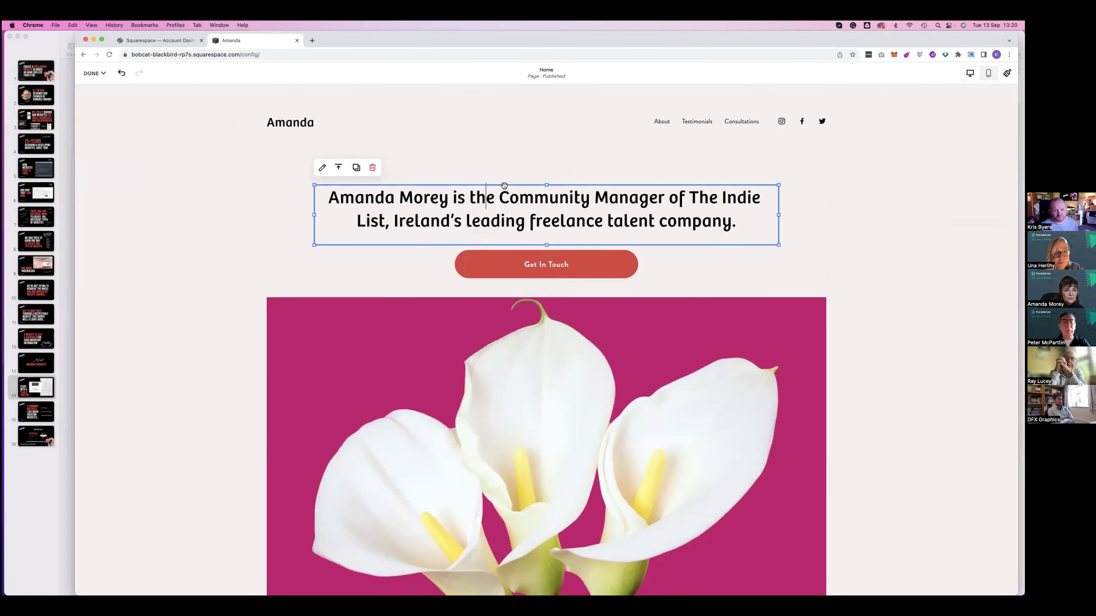
left_click(510, 194)
left_click(503, 264)
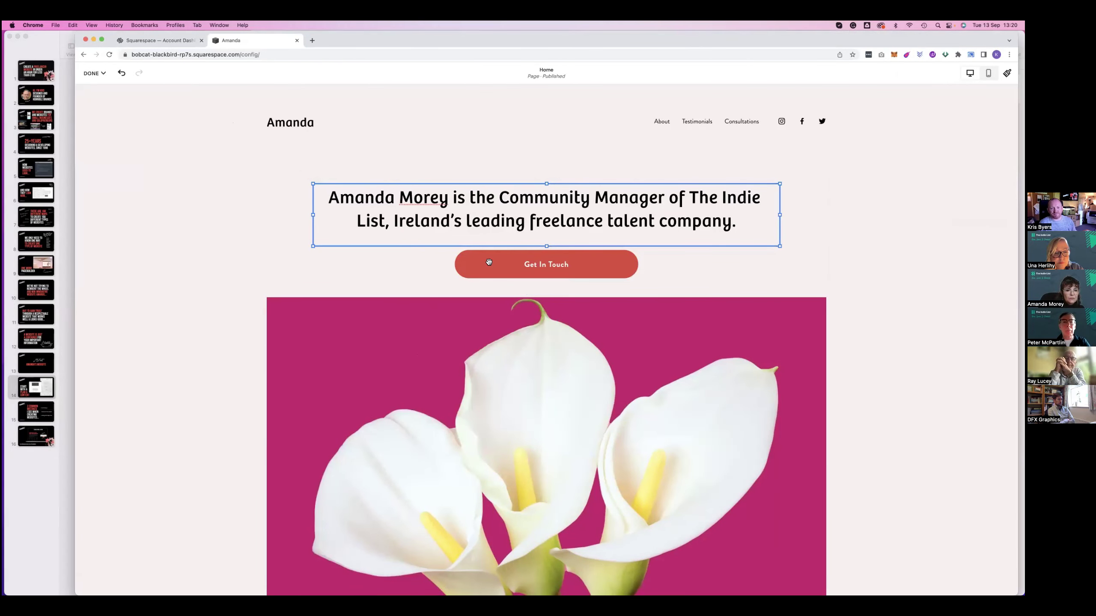
left_click_drag(489, 282, 487, 358)
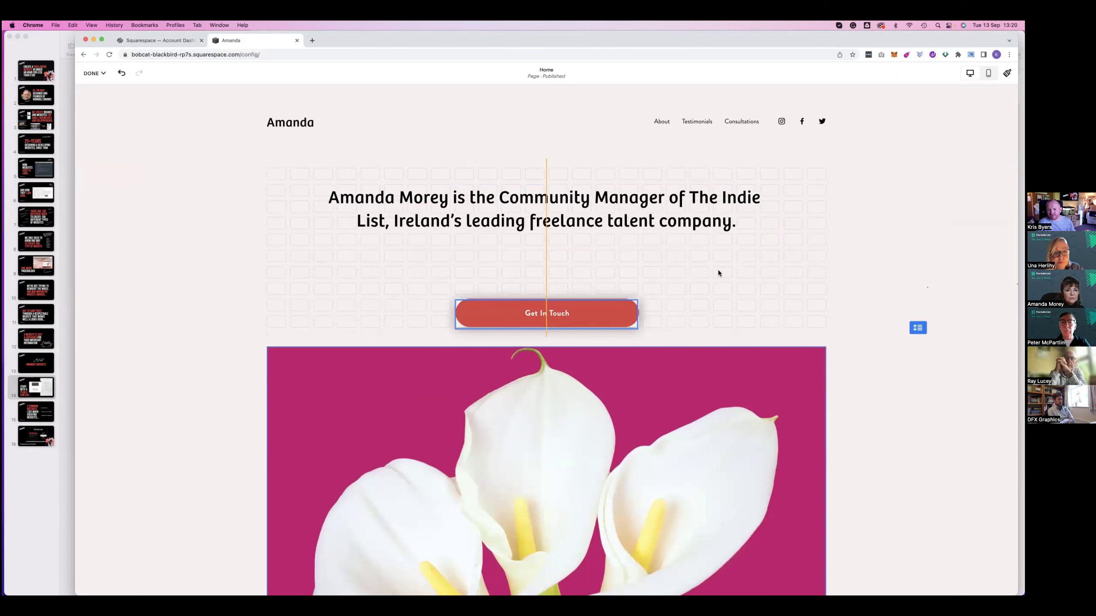
left_click_drag(717, 271, 293, 265)
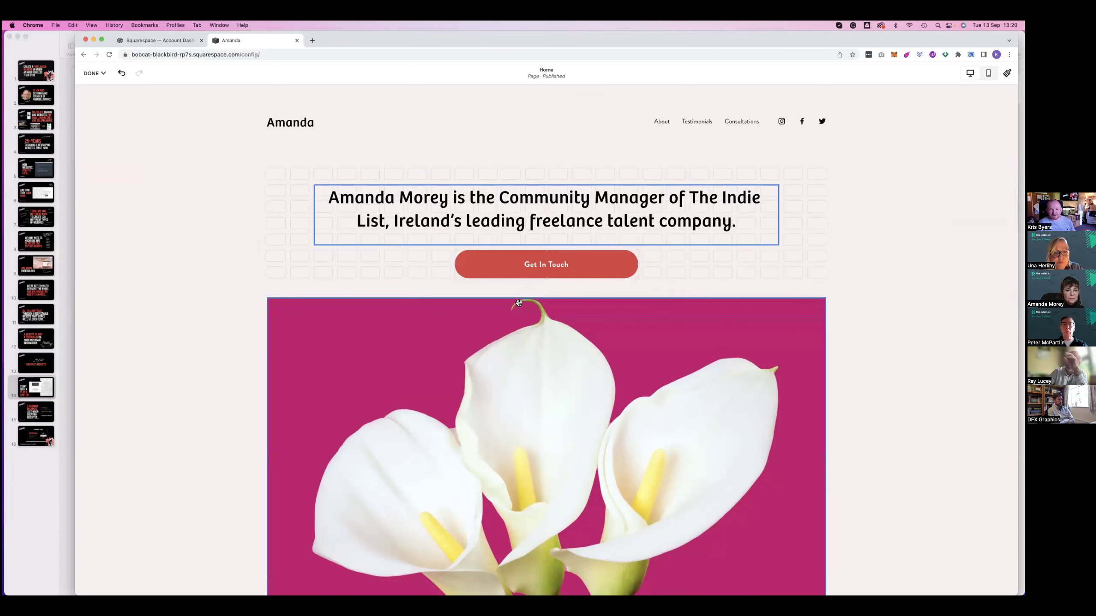
left_click(815, 281)
mouse_move(912, 308)
left_mouse_down()
mouse_move(902, 340)
mouse_move(896, 318)
left_mouse_up()
left_click(691, 195)
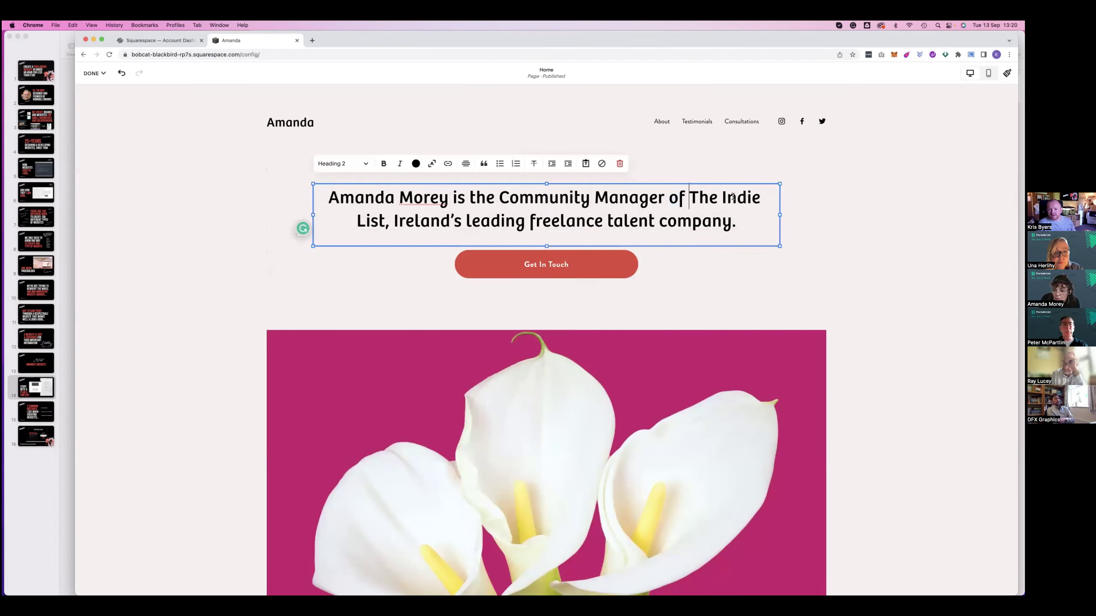
left_click_drag(689, 197, 385, 219)
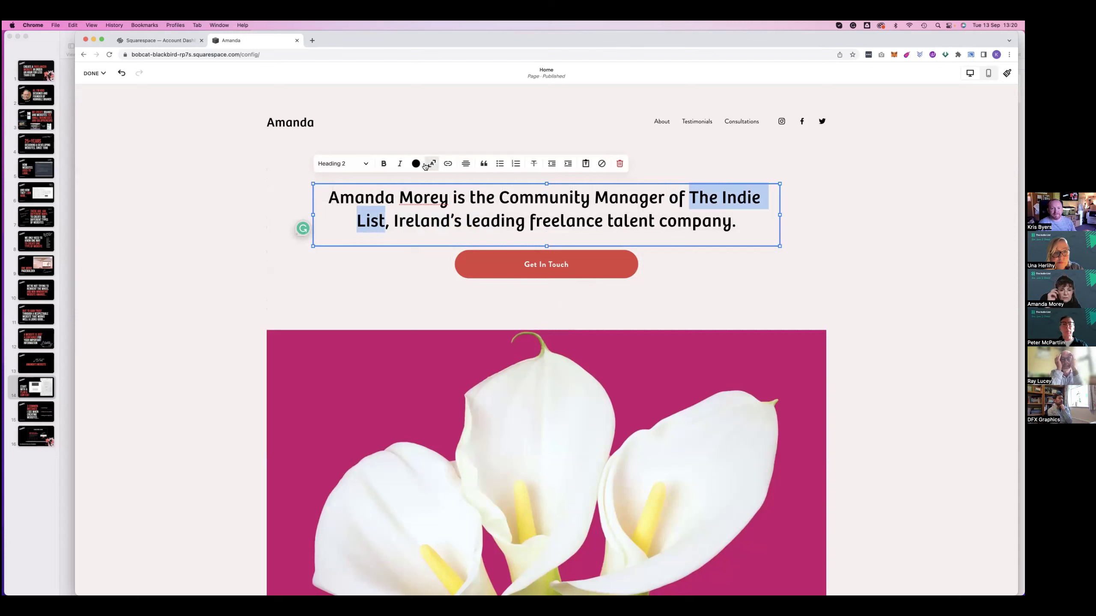
left_click(448, 164)
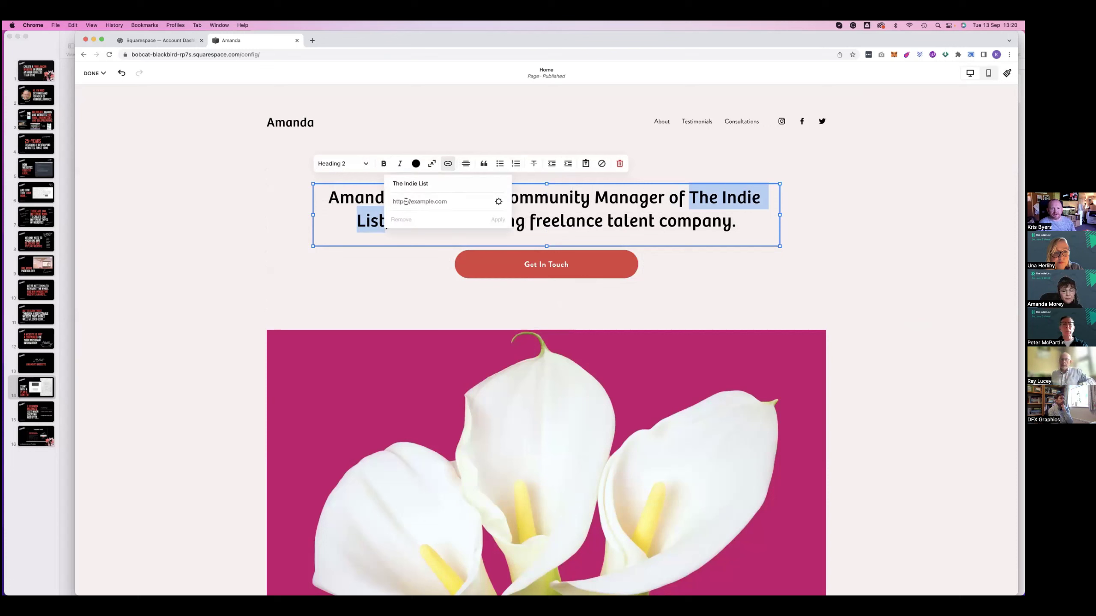
type("https://www.indielist.ie")
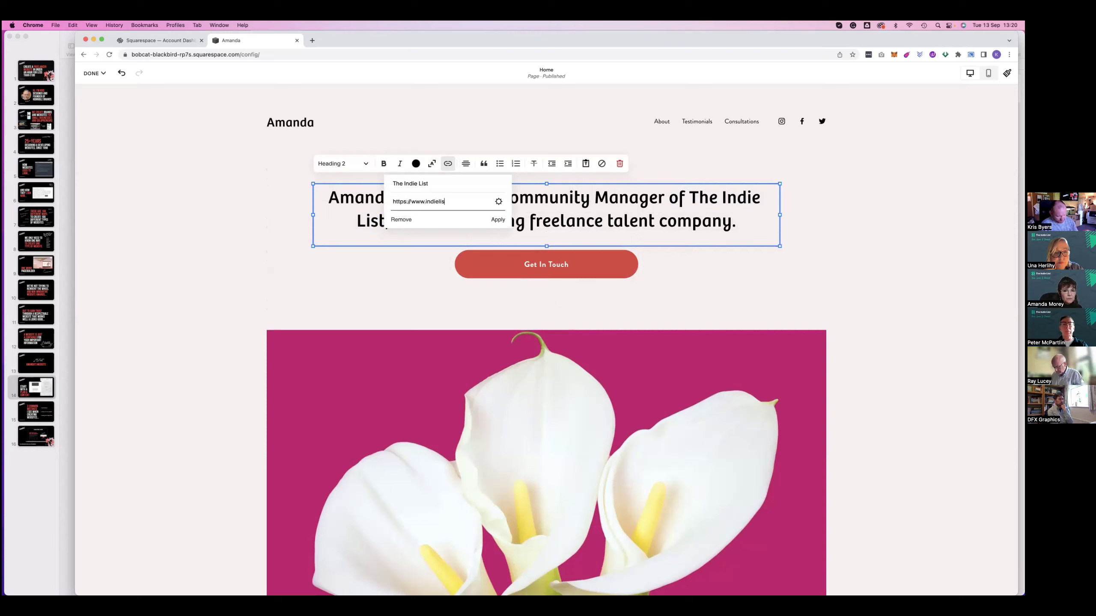
left_click(498, 220)
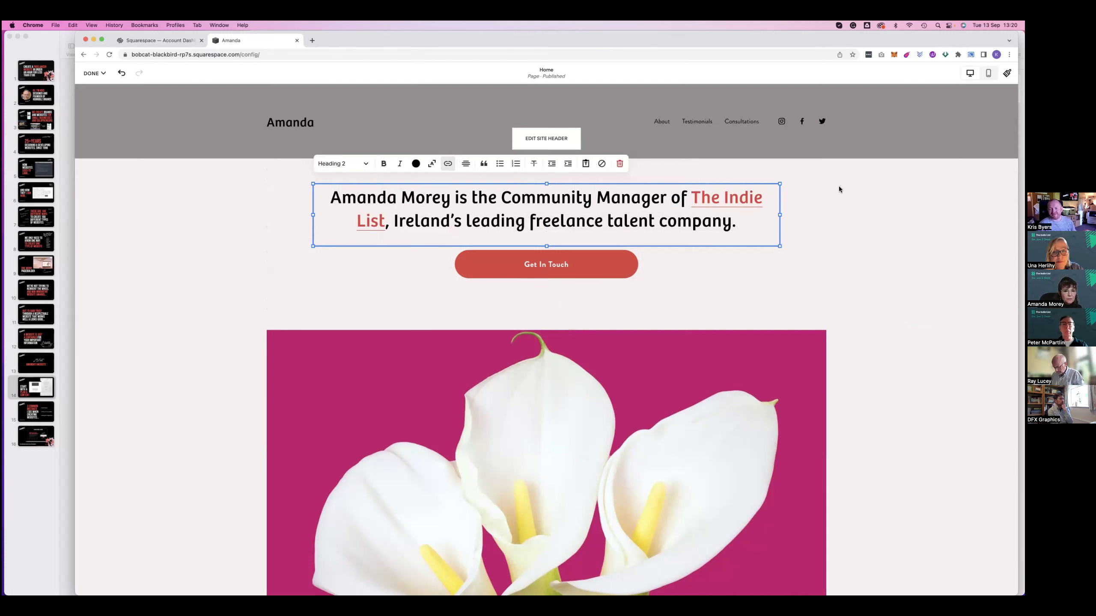
left_click(729, 36)
left_click_drag(693, 35, 644, 33)
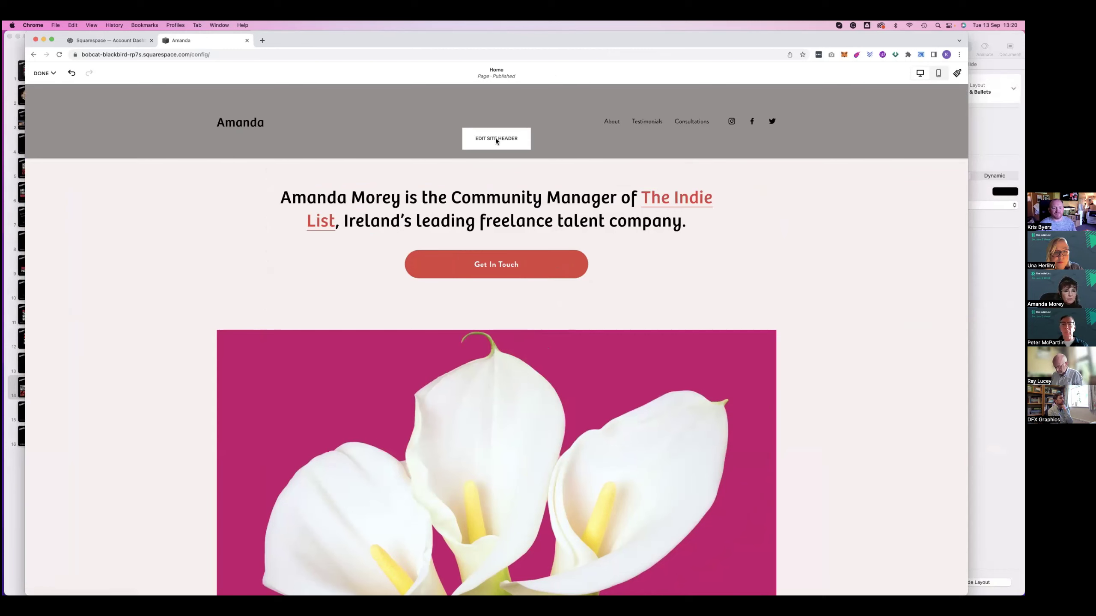
Upload amanda-logo.png as the site header logo
left_click(515, 139)
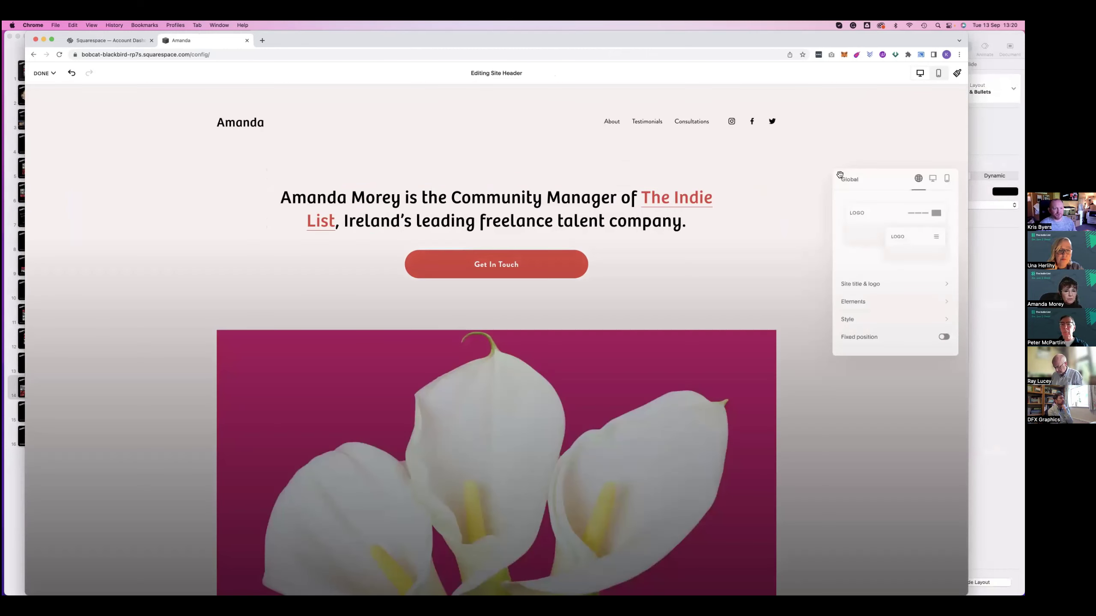
left_click(866, 285)
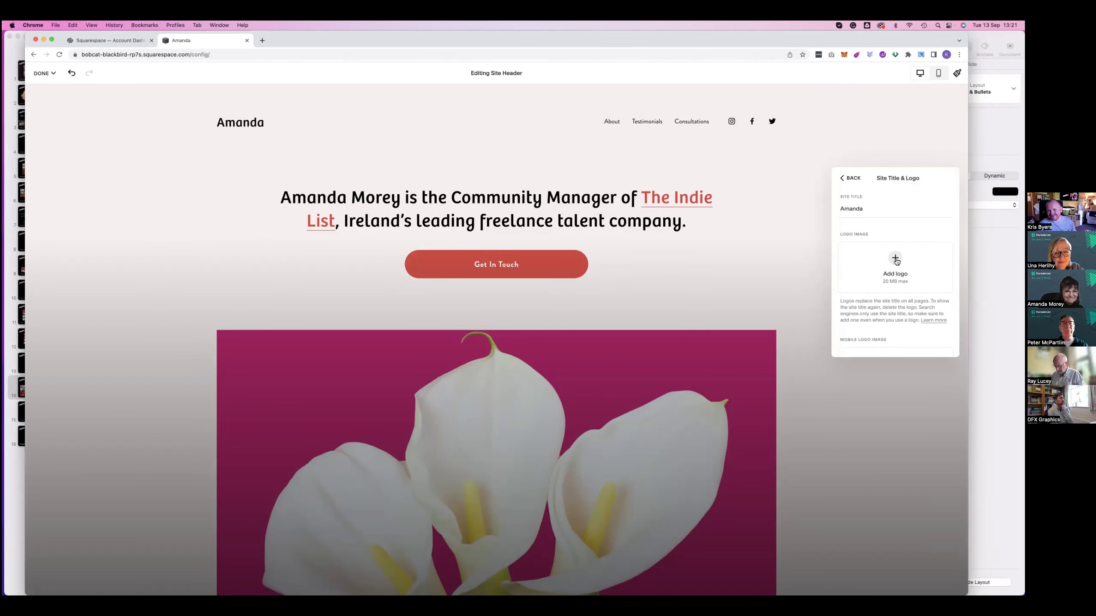
left_click(895, 260)
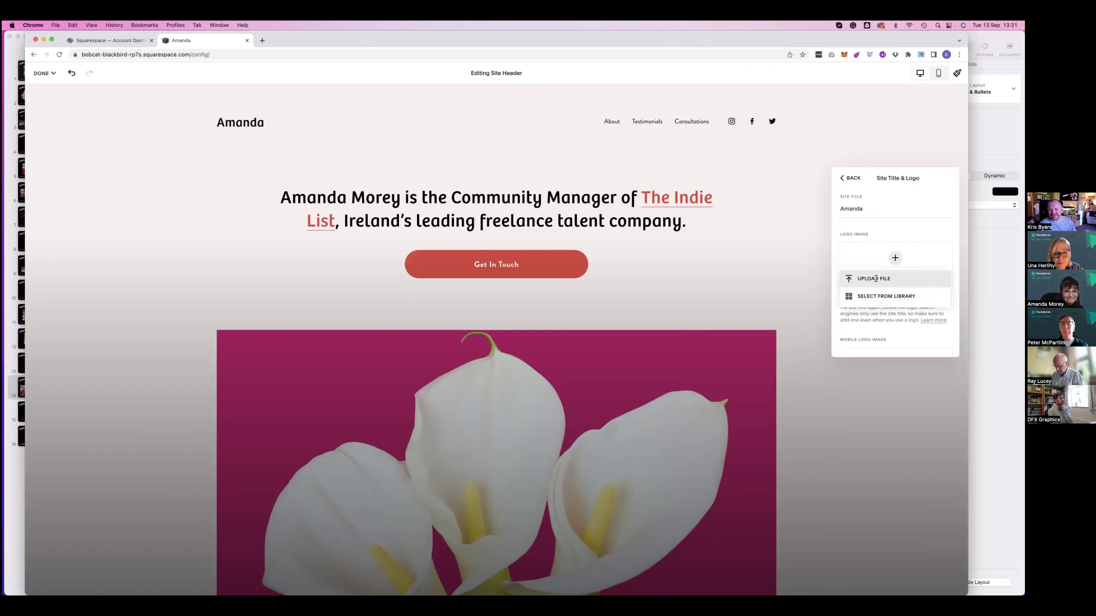
left_click(137, 328)
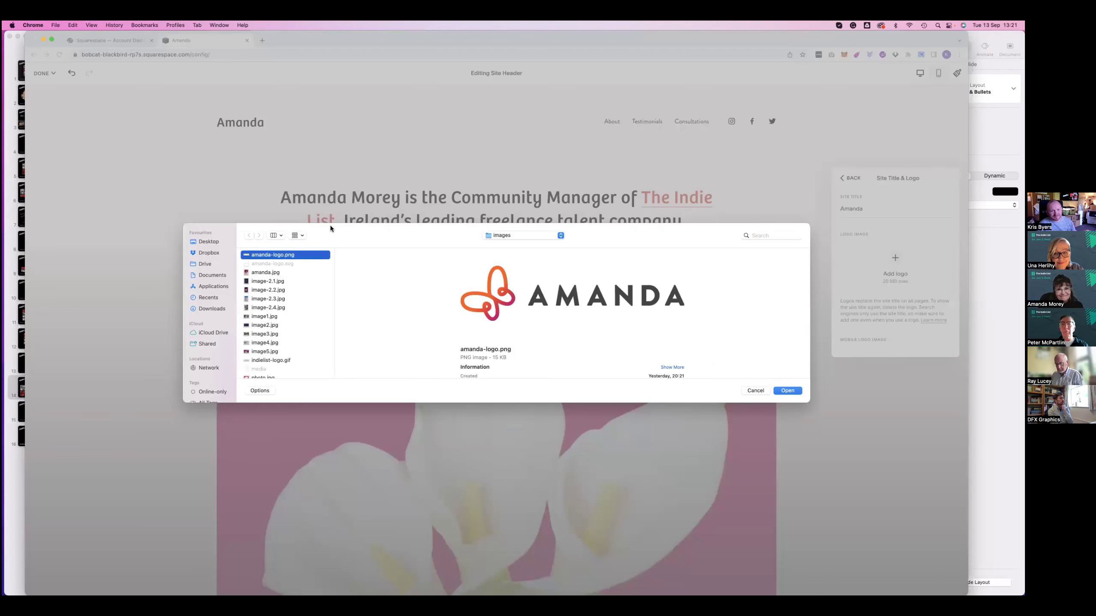
key("Return")
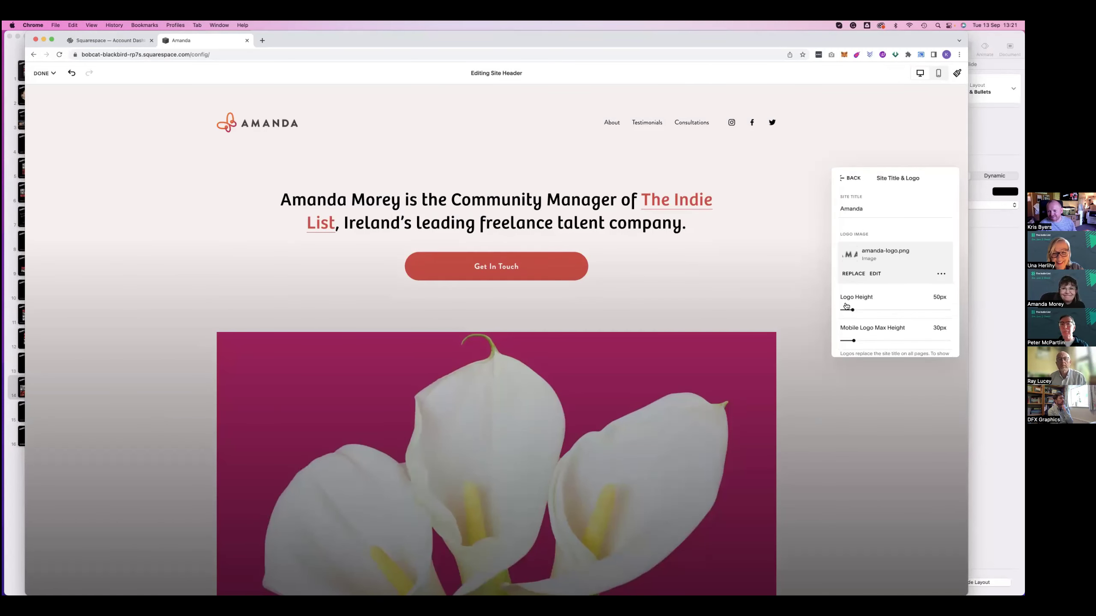
Enlarge the header logo to 57px and exit header editing
left_click_drag(852, 309, 861, 310)
left_click(692, 213)
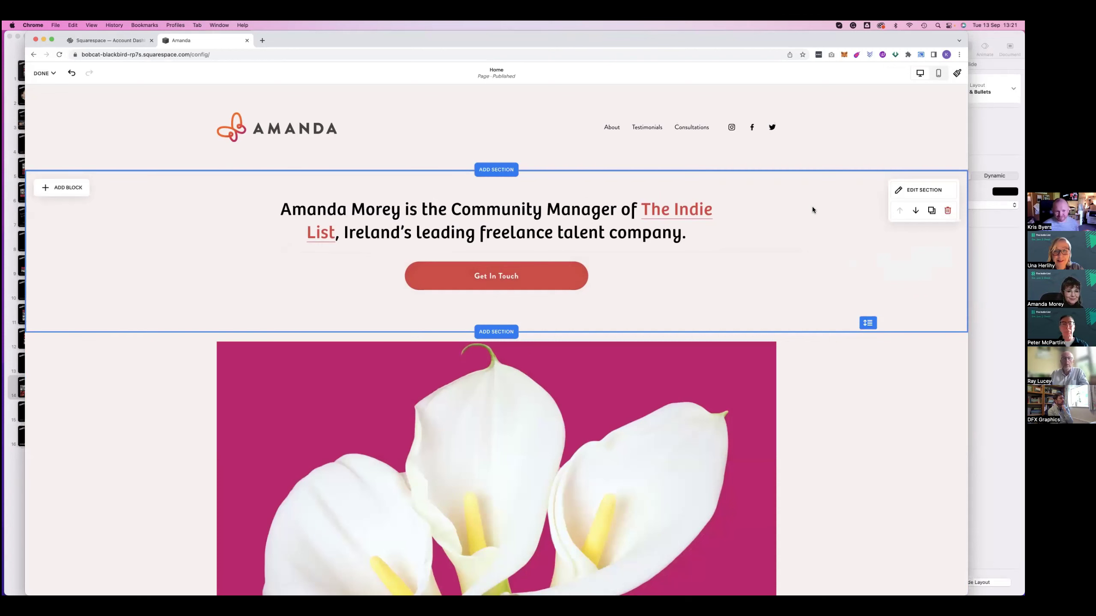
scroll(809, 223, "down", 1)
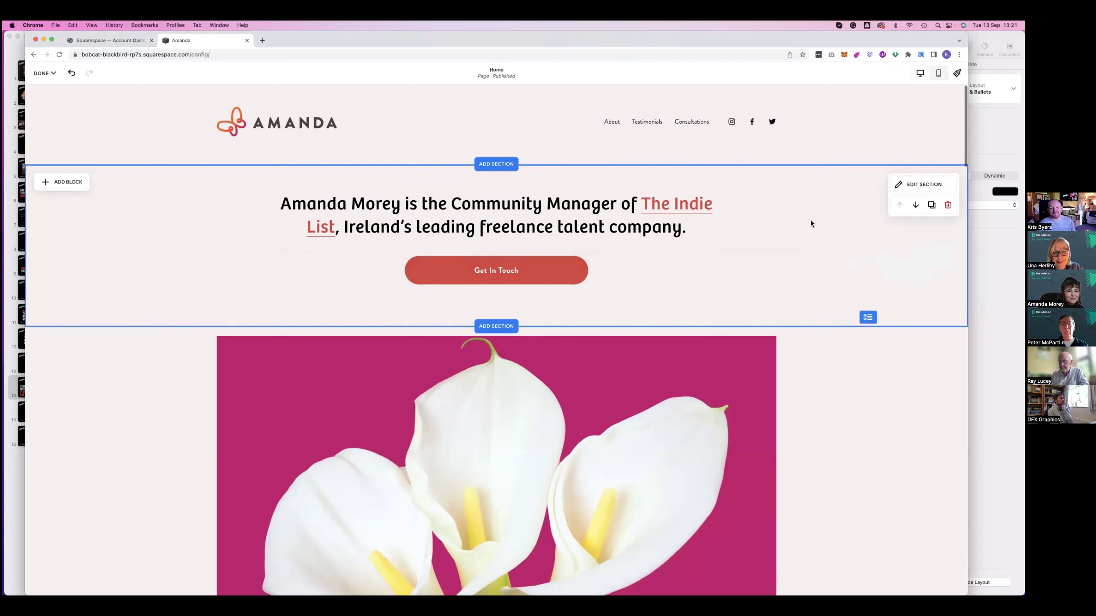
scroll(810, 223, "up", 1)
scroll(811, 222, "down", 4)
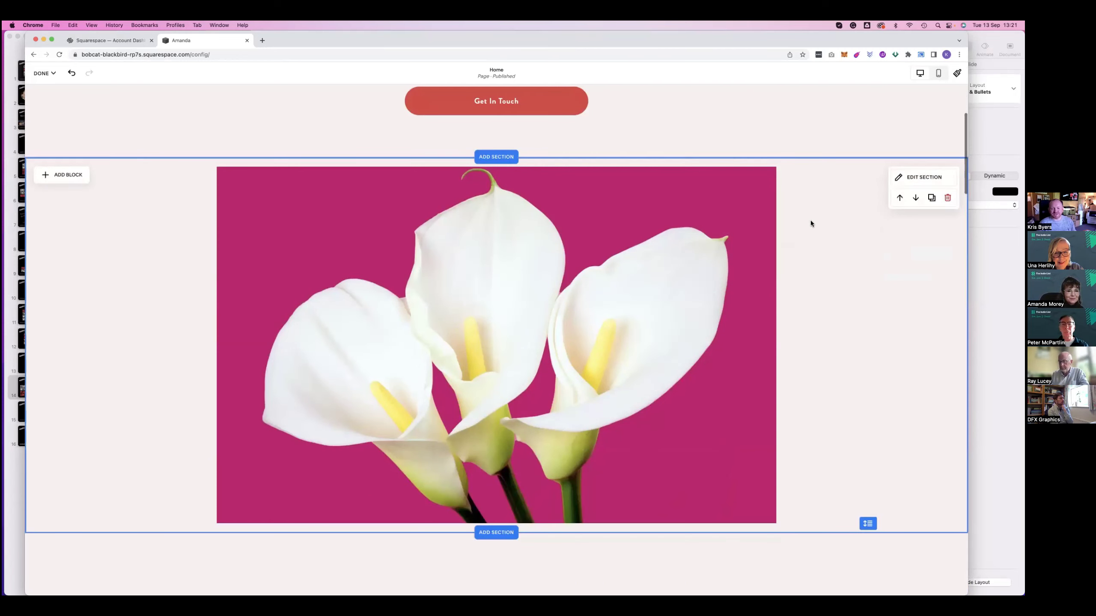
Make the My Background title a Heading 2
scroll(802, 224, "down", 5)
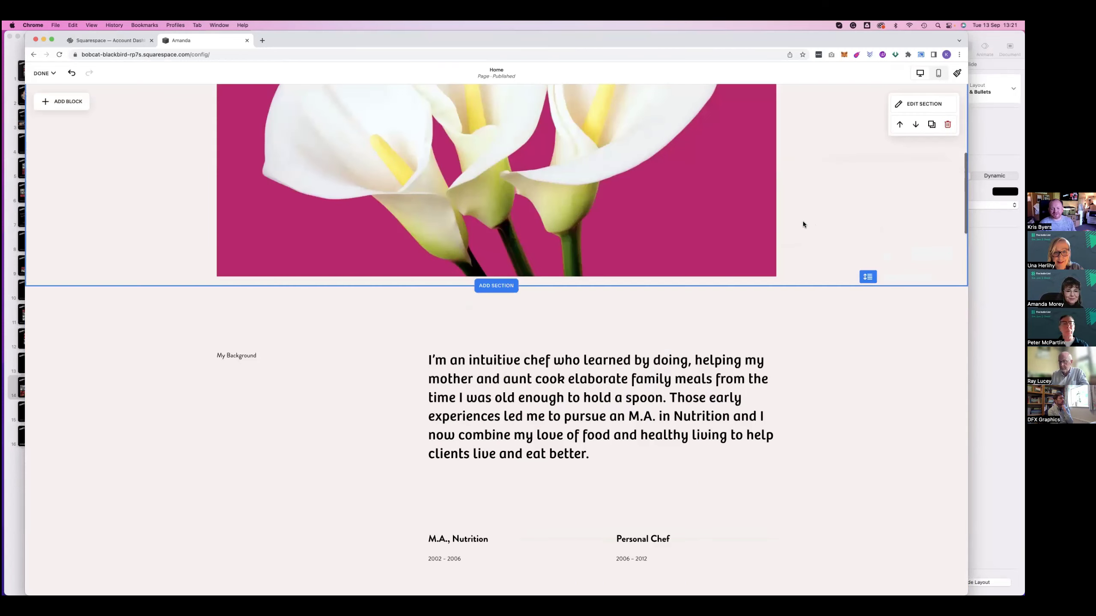
scroll(237, 197, "down", 4)
left_click(237, 199)
left_click(254, 199)
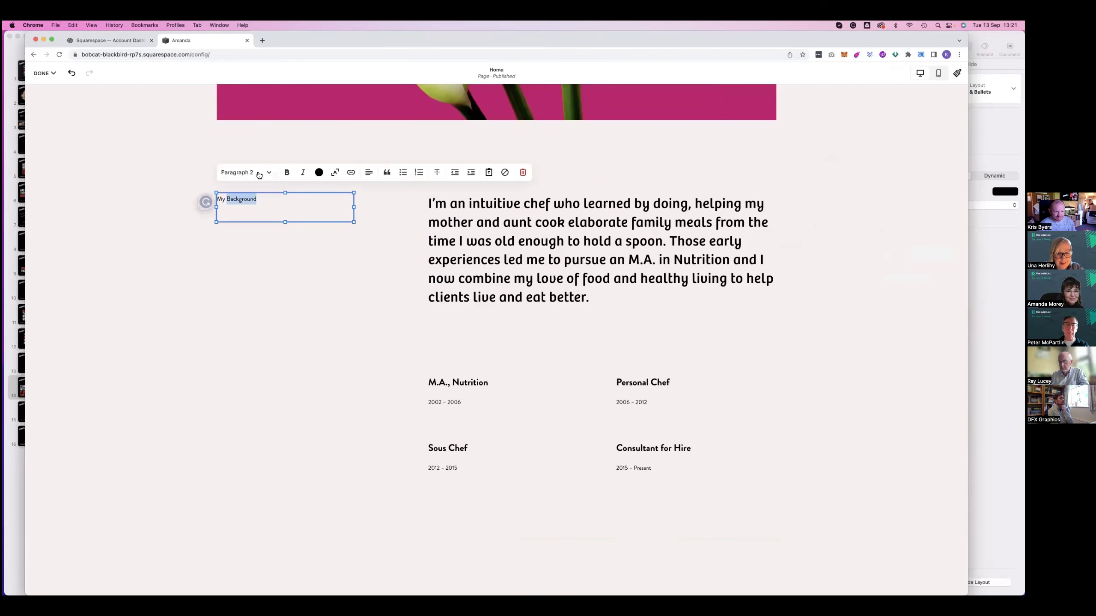
left_click(267, 173)
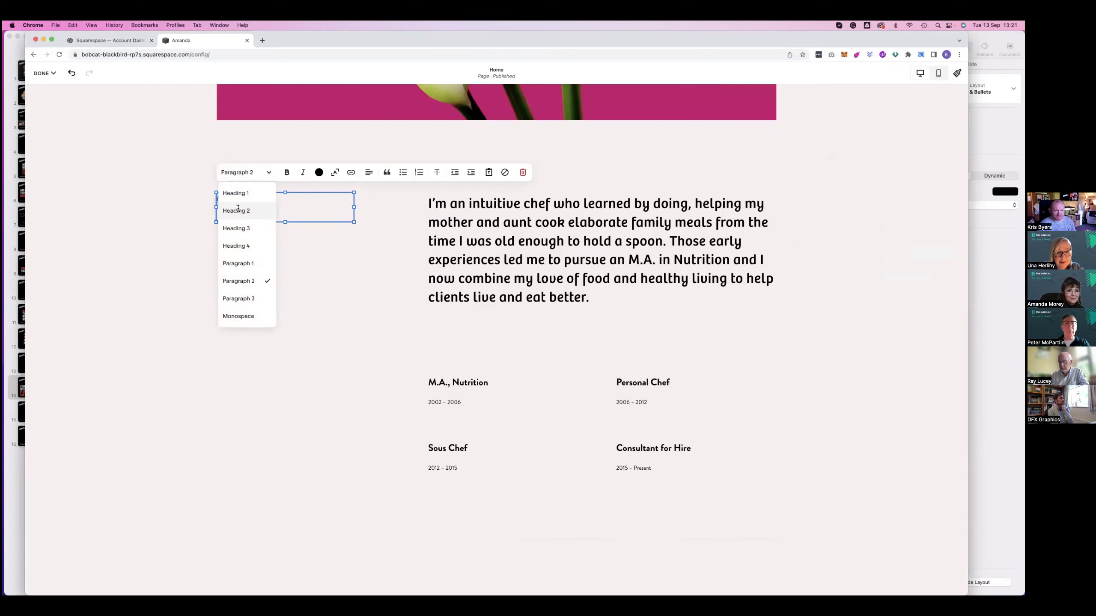
left_click(236, 211)
key("Escape")
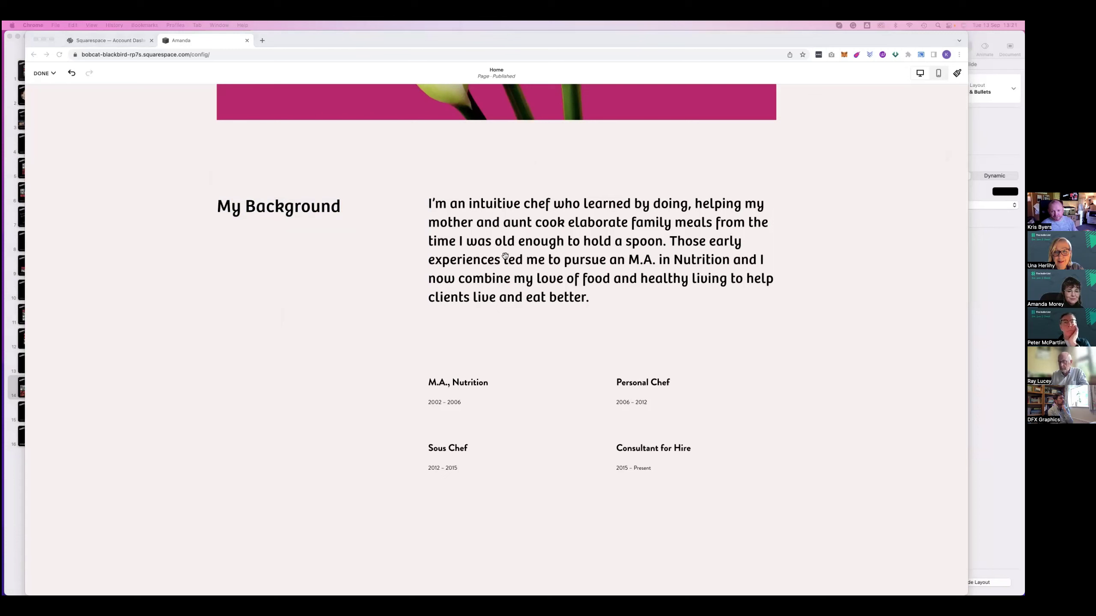
Replace the chef biography with the pasted Indie List text in Paragraph 1 style
left_click(598, 301)
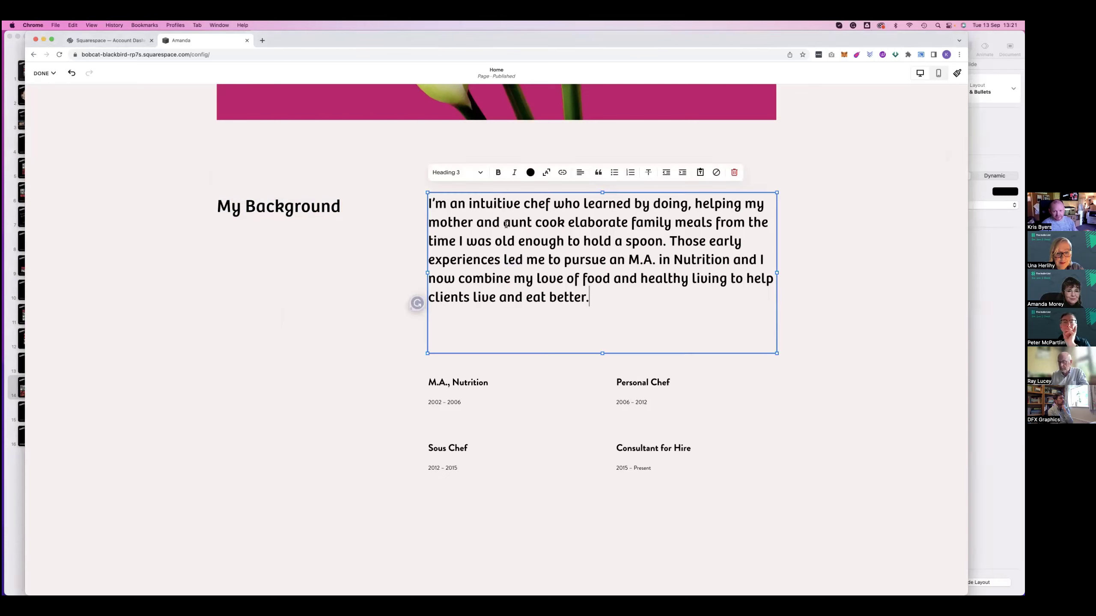
left_click_drag(503, 241, 480, 239)
key("super+z")
key("super+a")
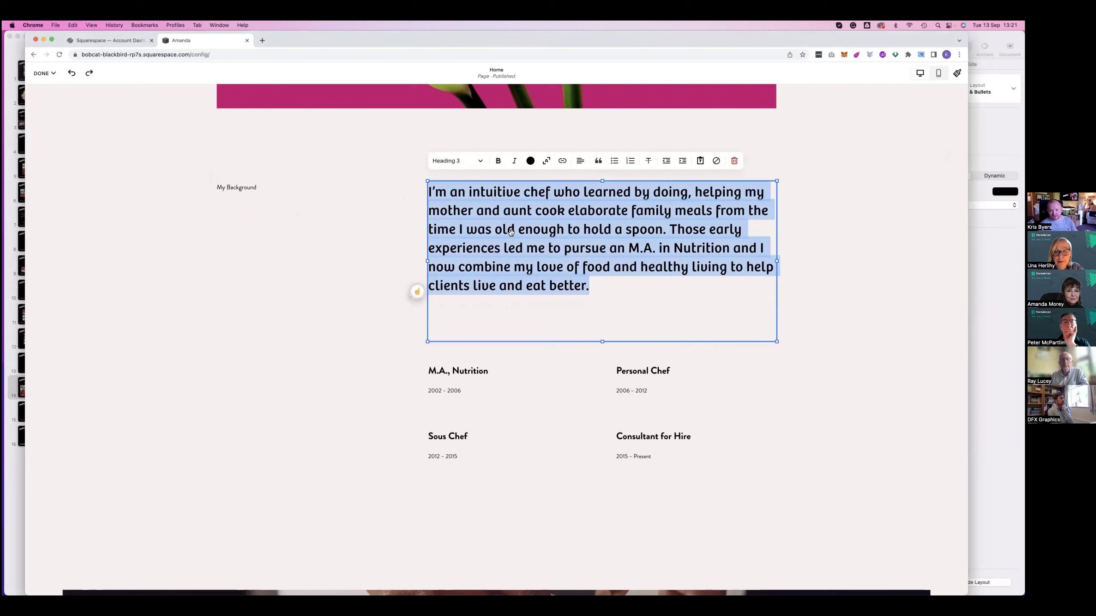
type("Finding the right talent to plug gaps in your current team, especially at short notice, is frustrating and time-consuming. The Indie List team will help remove the irritation out of talent searching for you. It's our combination of experience and thorough understanding of the marketing services world that makes our offering so valuable and unified.")
key("super+a")
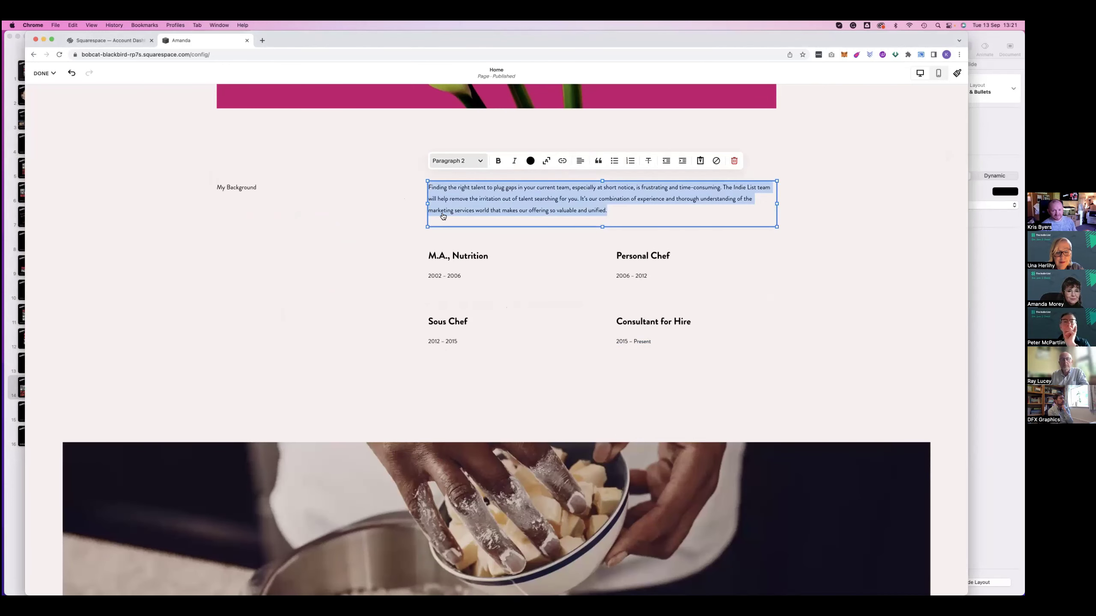
left_click(457, 161)
left_click(449, 252)
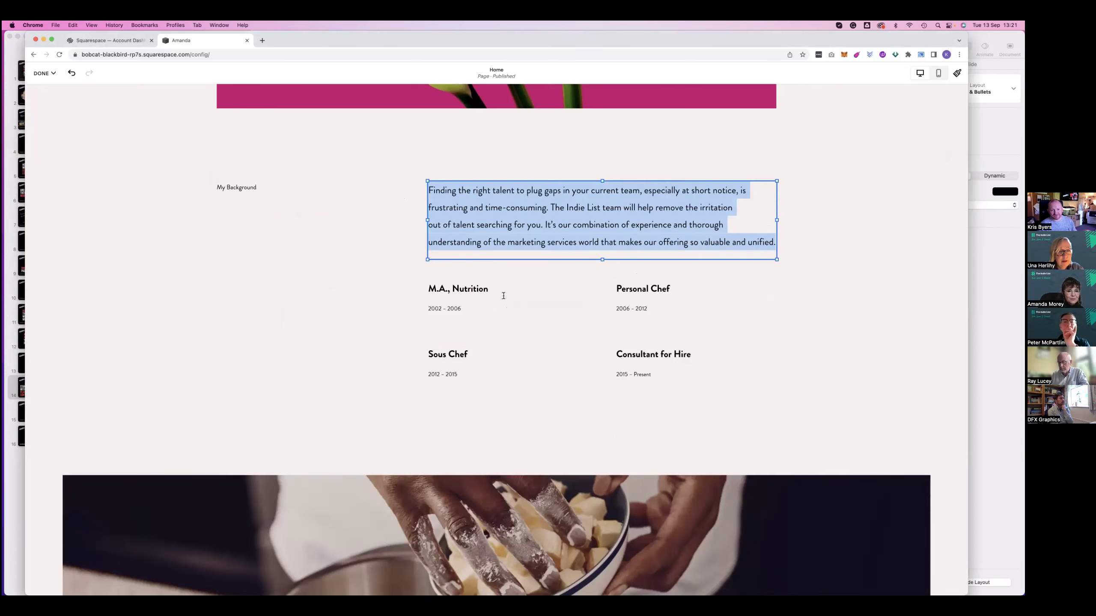
Delete the M.A., Nutrition career block
left_click(504, 296)
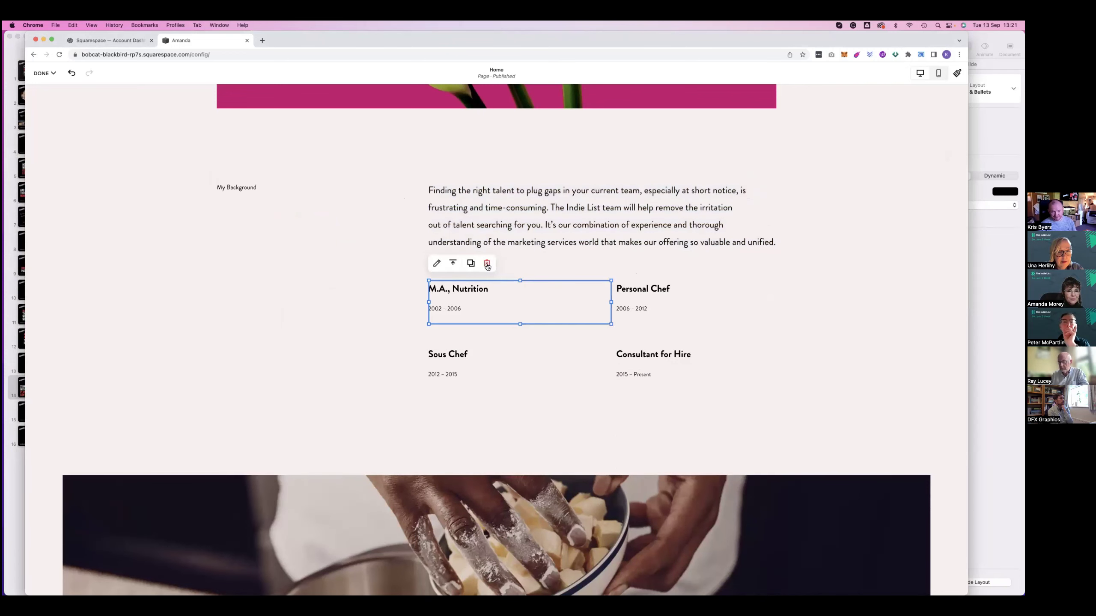
key("Delete")
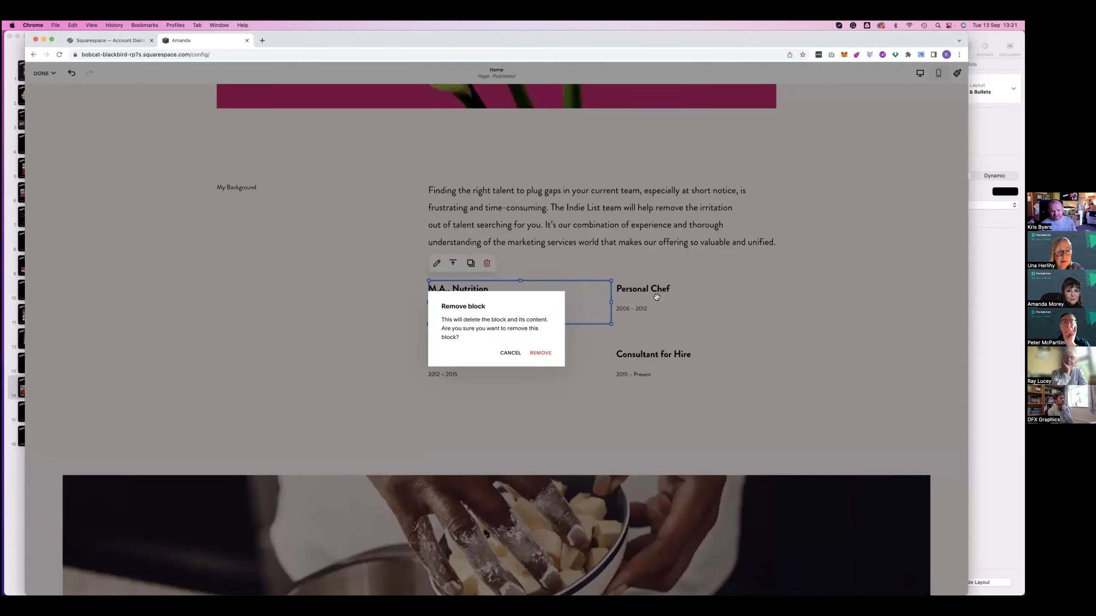
left_click(536, 352)
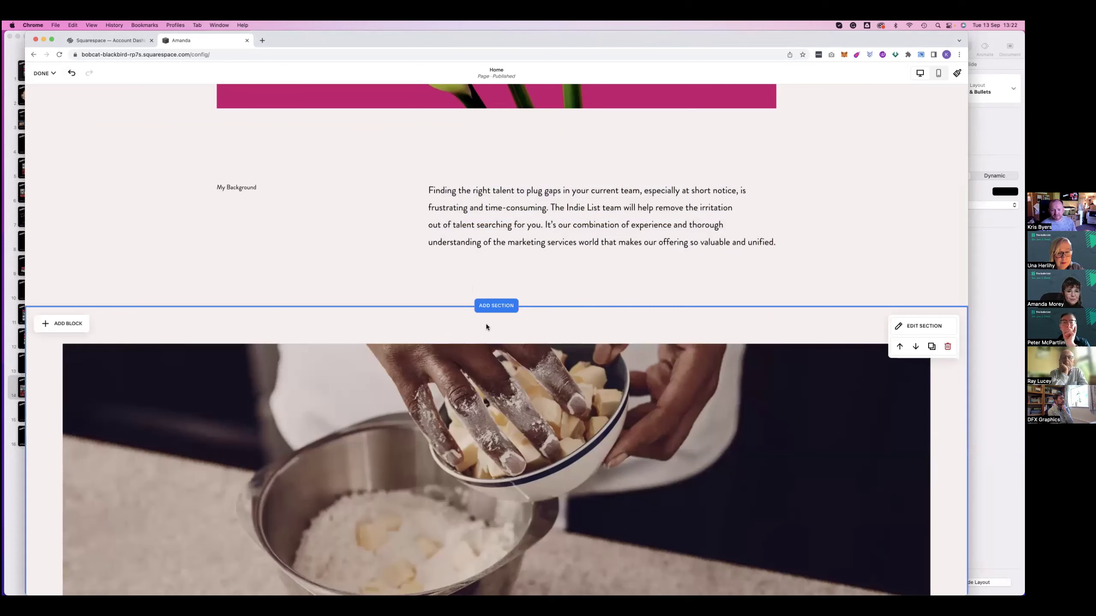
Upload image1.jpg as the image section's background
scroll(487, 326, "down", 2)
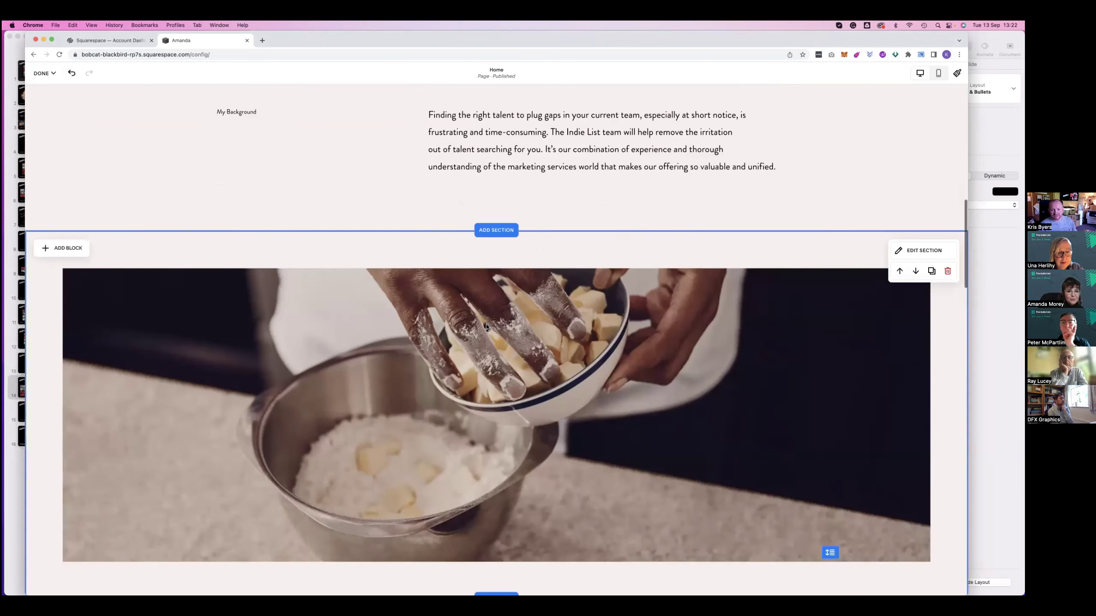
scroll(923, 212, "down", 1)
left_click(924, 211)
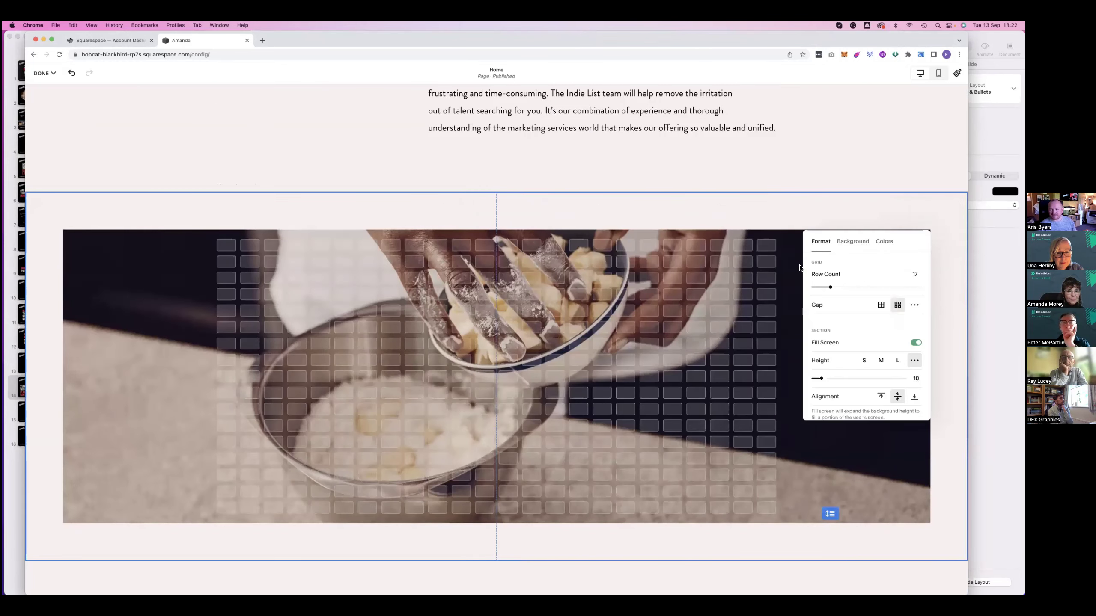
left_click(853, 242)
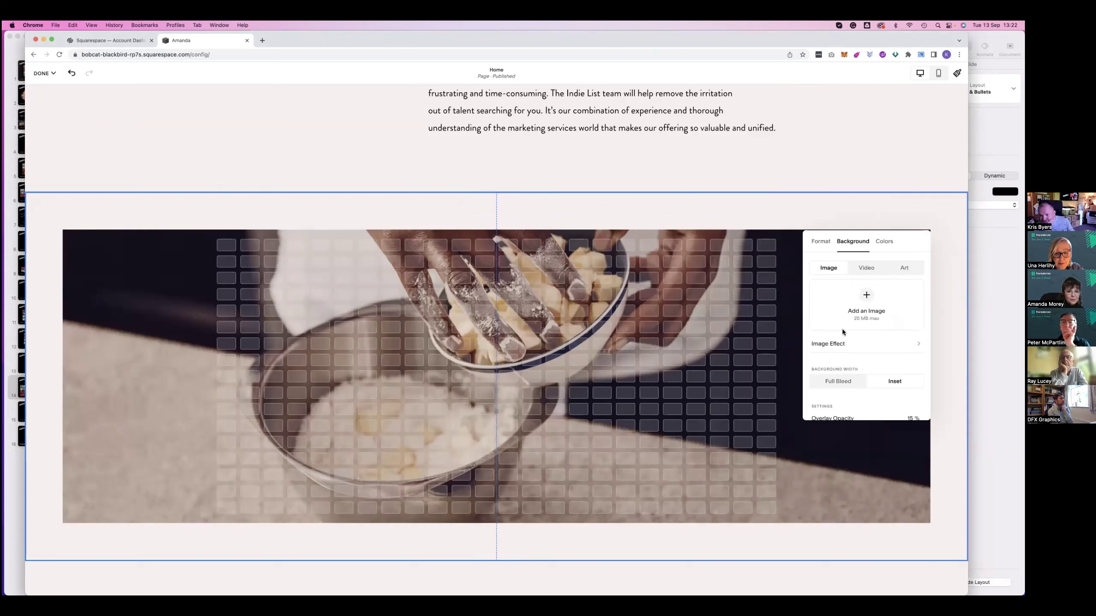
left_click(825, 361)
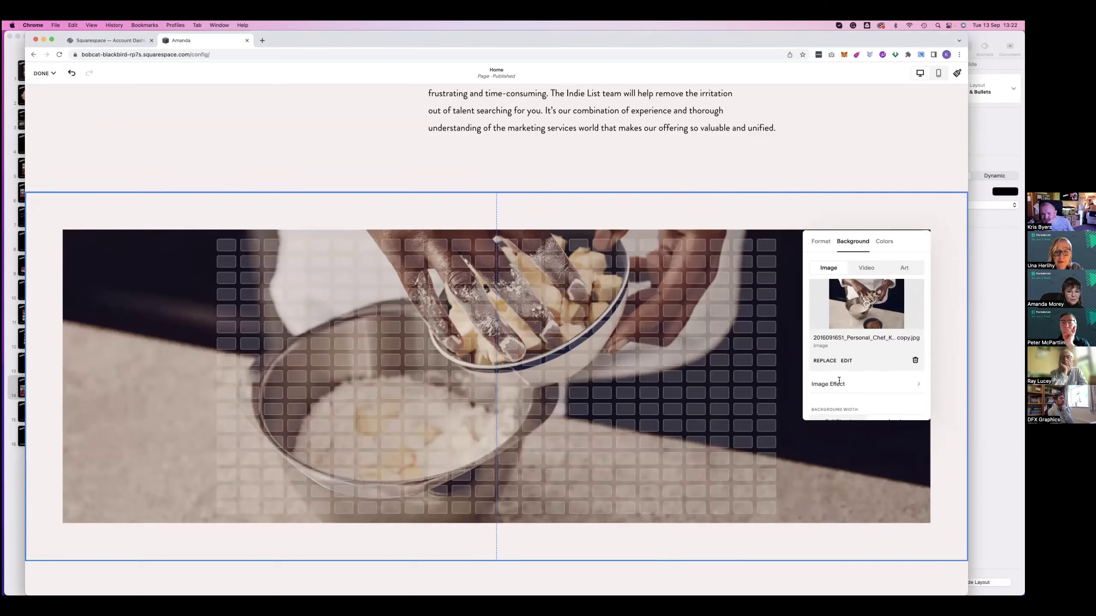
left_click(839, 380)
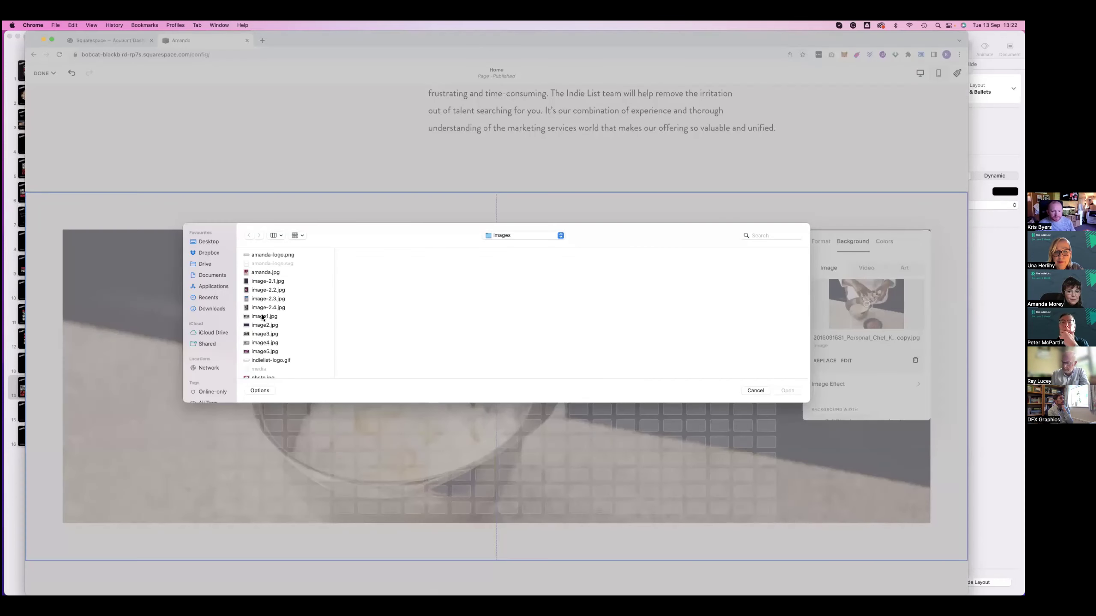
left_click(264, 317)
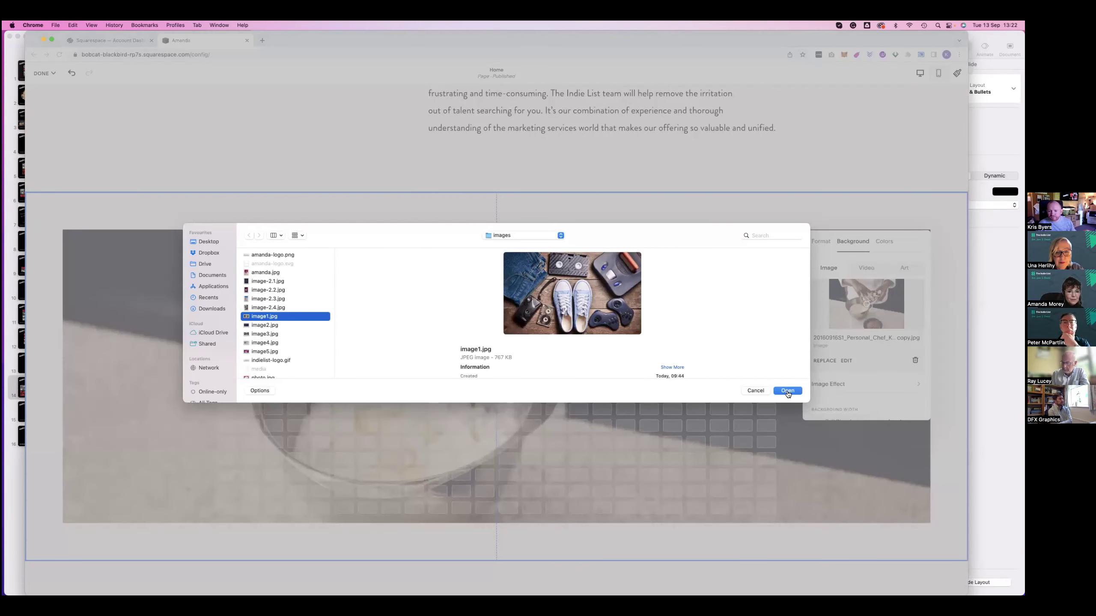
left_click(786, 391)
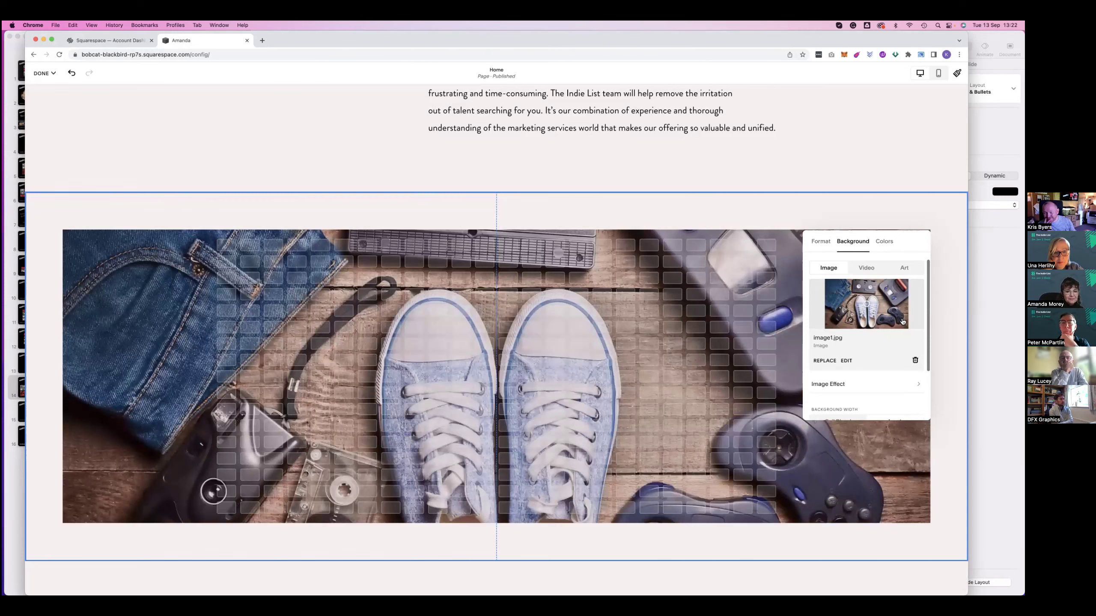
Look through the background image effects without applying one
scroll(888, 306, "down", 3)
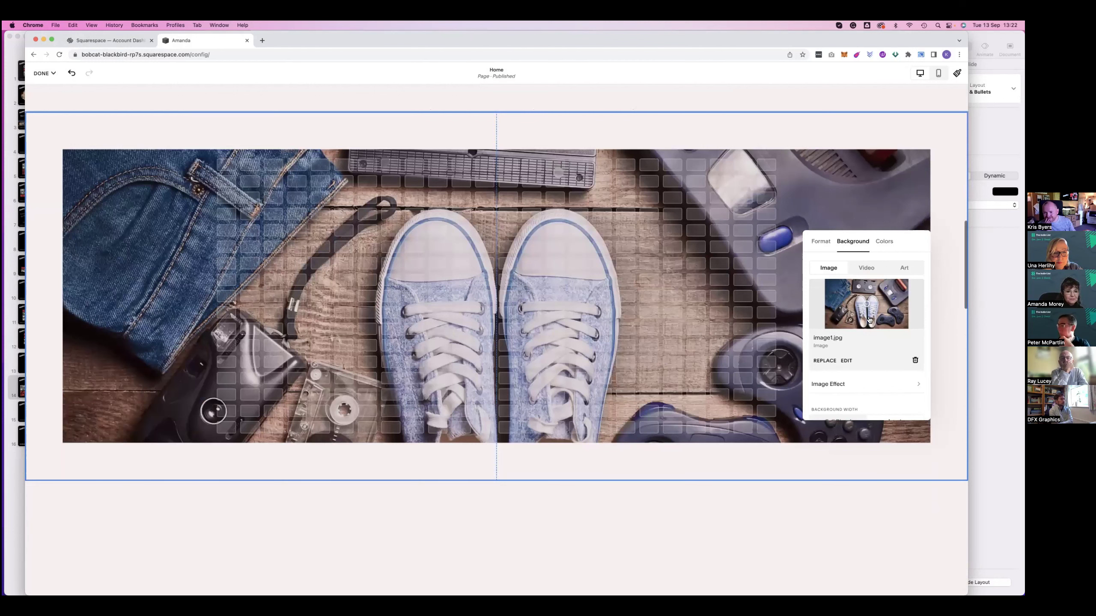
scroll(868, 306, "down", 3)
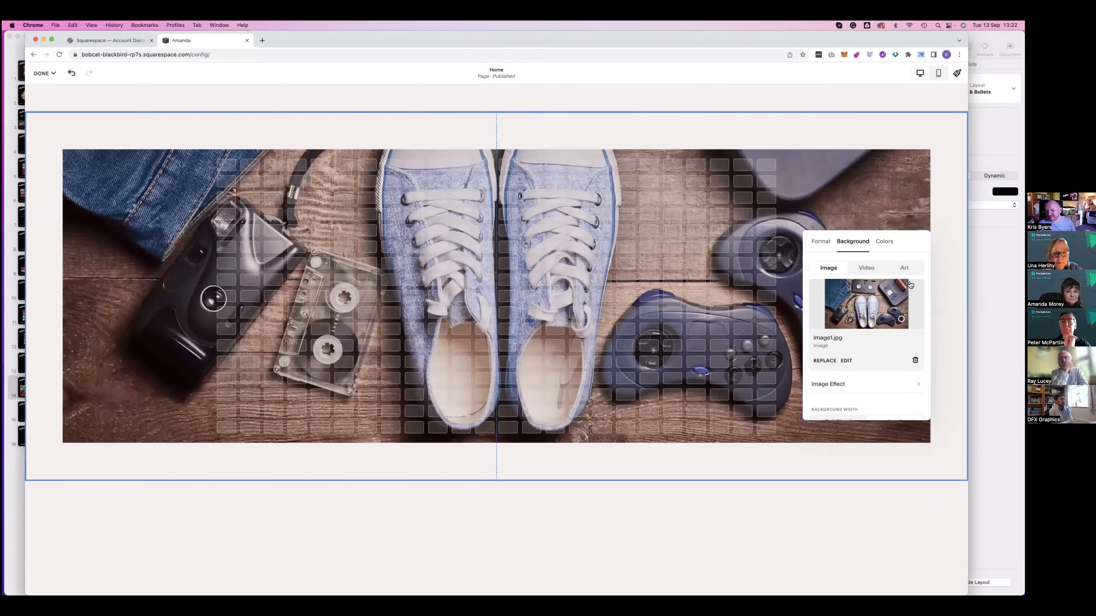
left_click(845, 384)
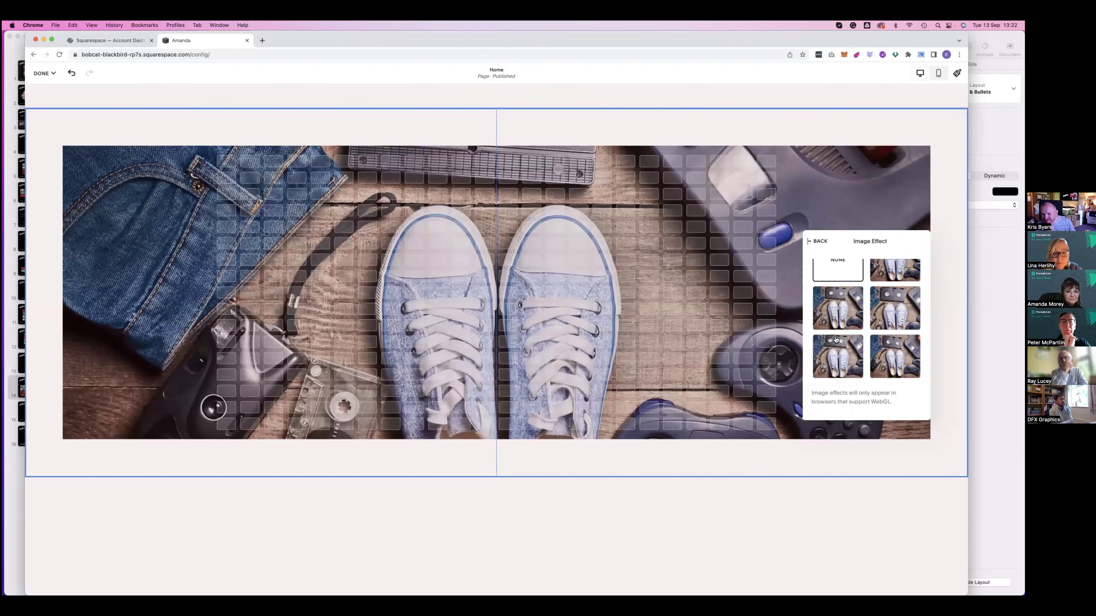
left_click(820, 243)
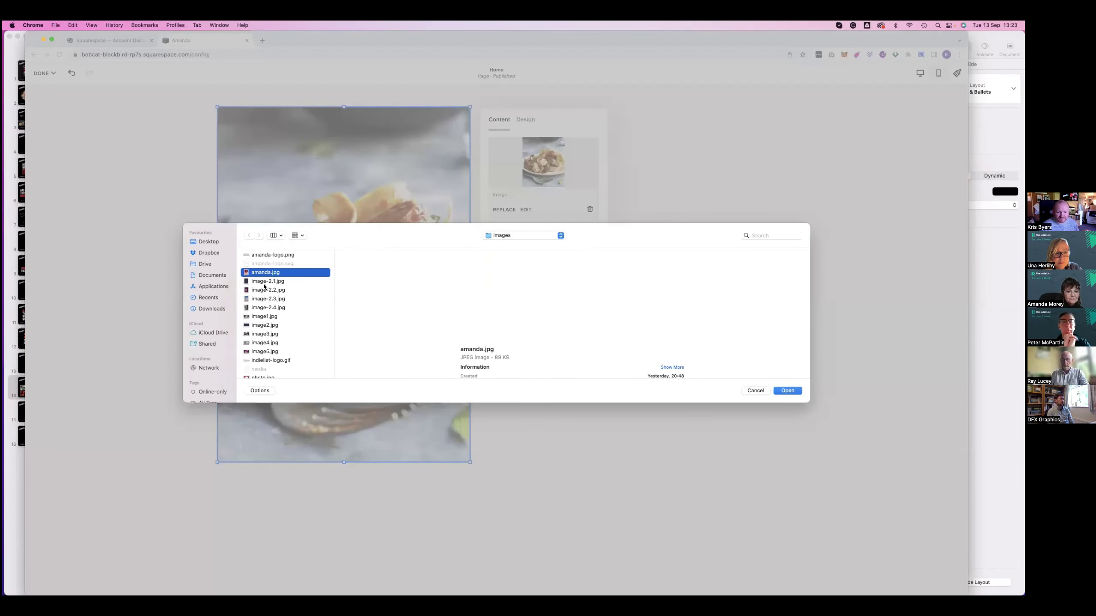
Upload image-2.1.jpg from the file picker
left_click(264, 289)
left_click(264, 281)
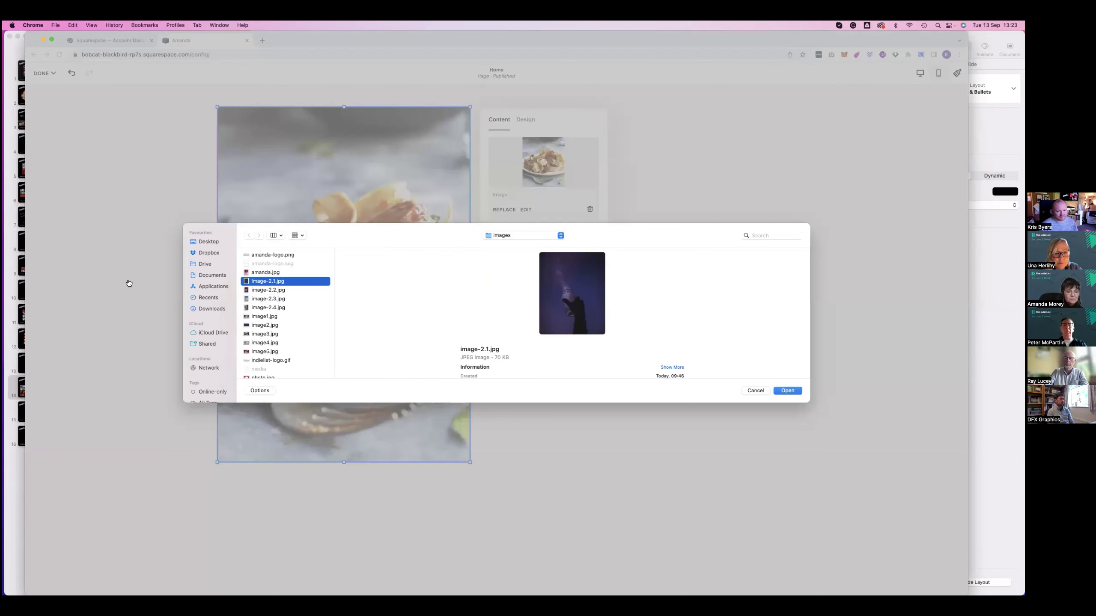
key("Return")
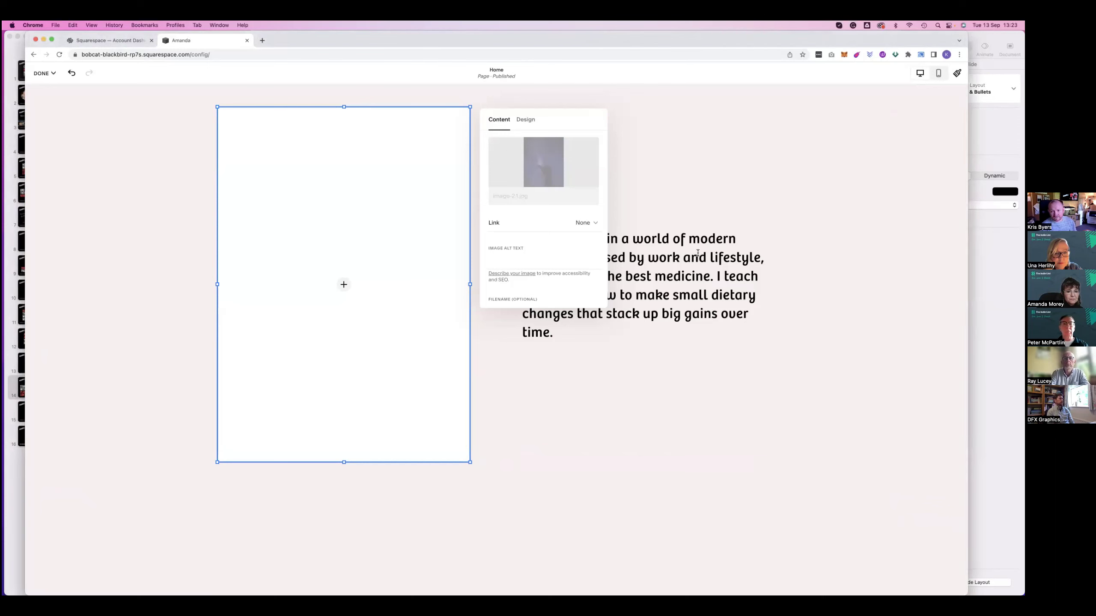
Replace the quote block's text with the pasted touch-the-stars sentence
left_click(676, 256)
left_click(676, 256)
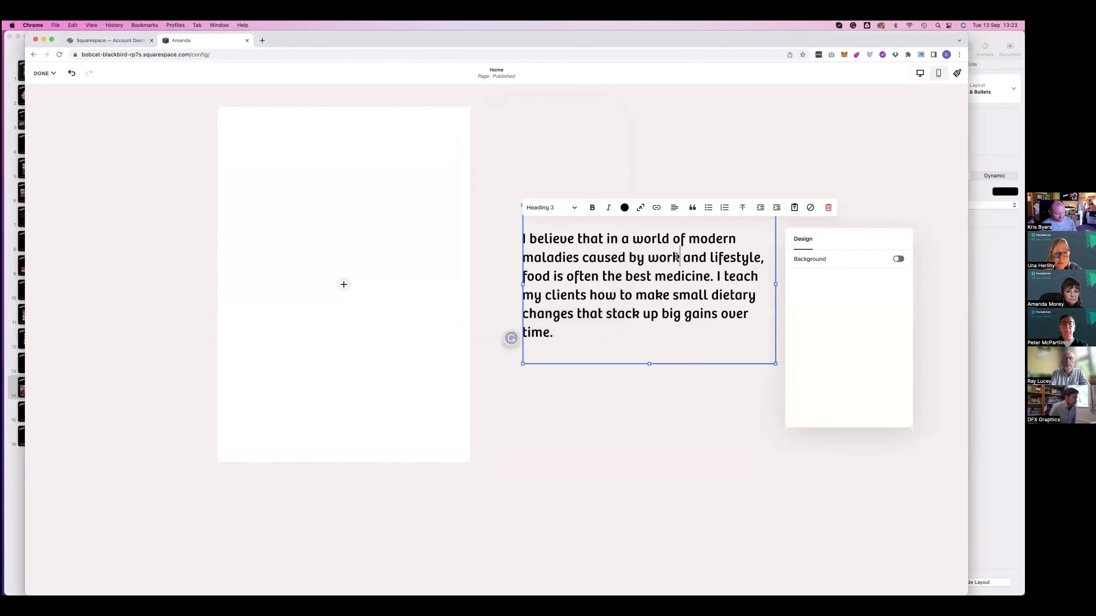
key("super+a")
key("super+v")
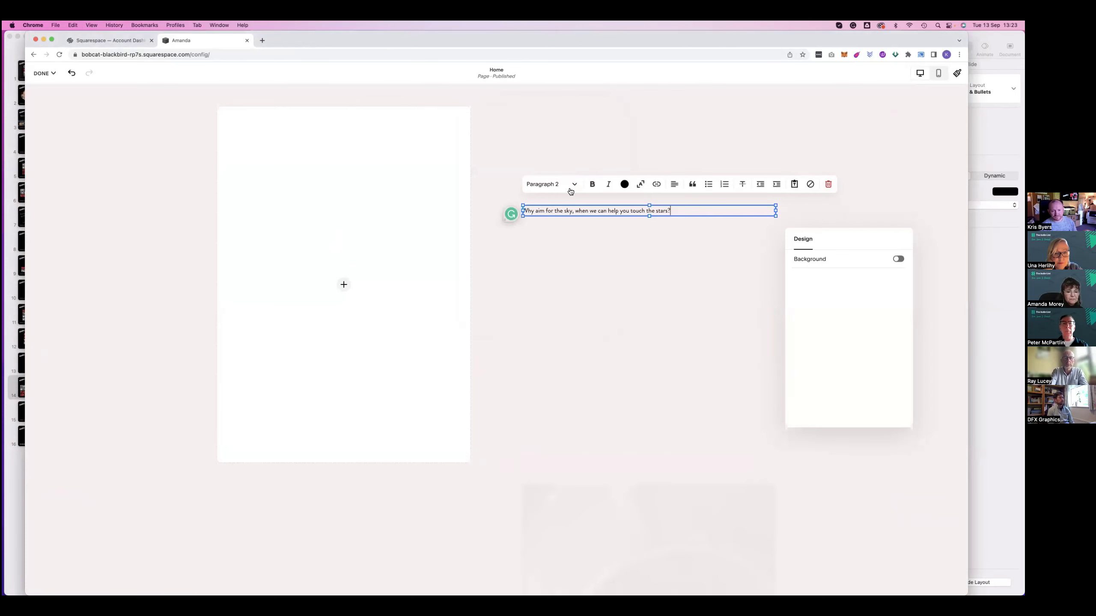
left_click(559, 184)
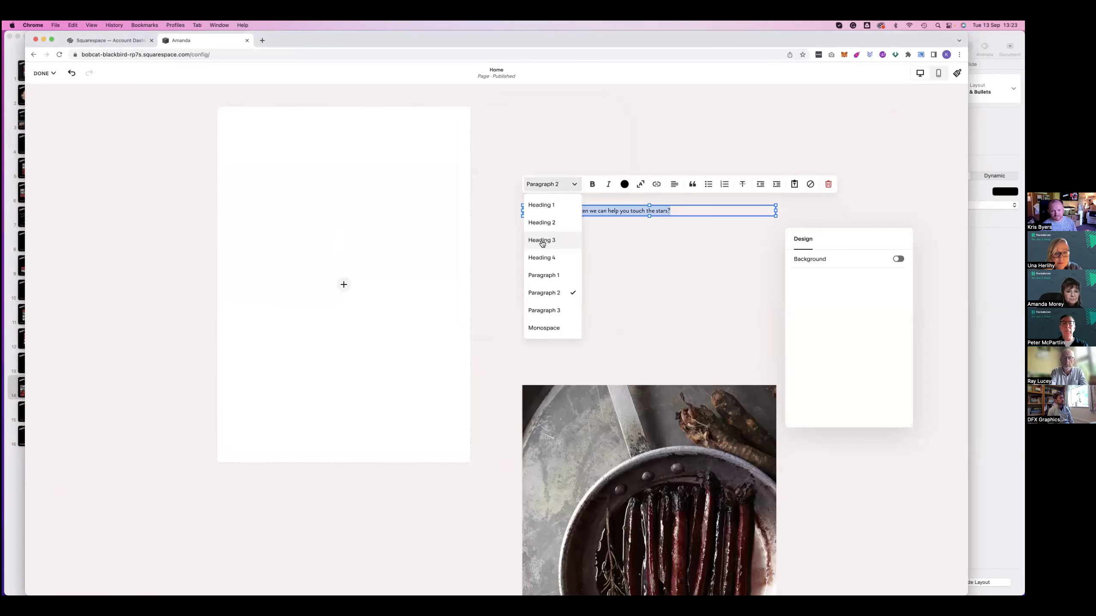
Upload the starry-sky jar photo into the empty image block, set to Fill
left_click(341, 283)
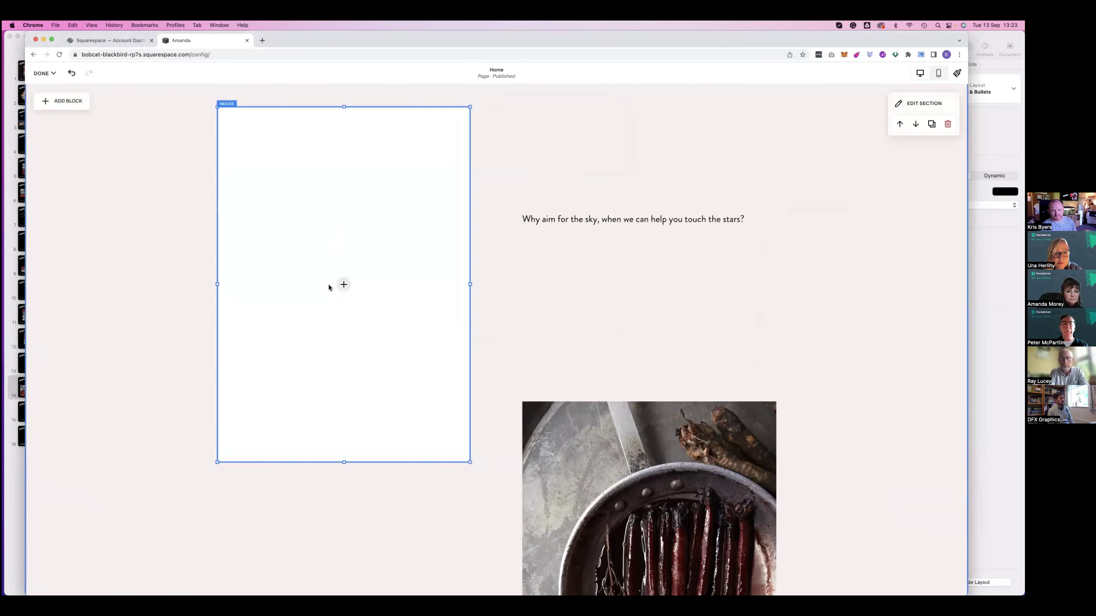
left_click(329, 285)
left_click(301, 282)
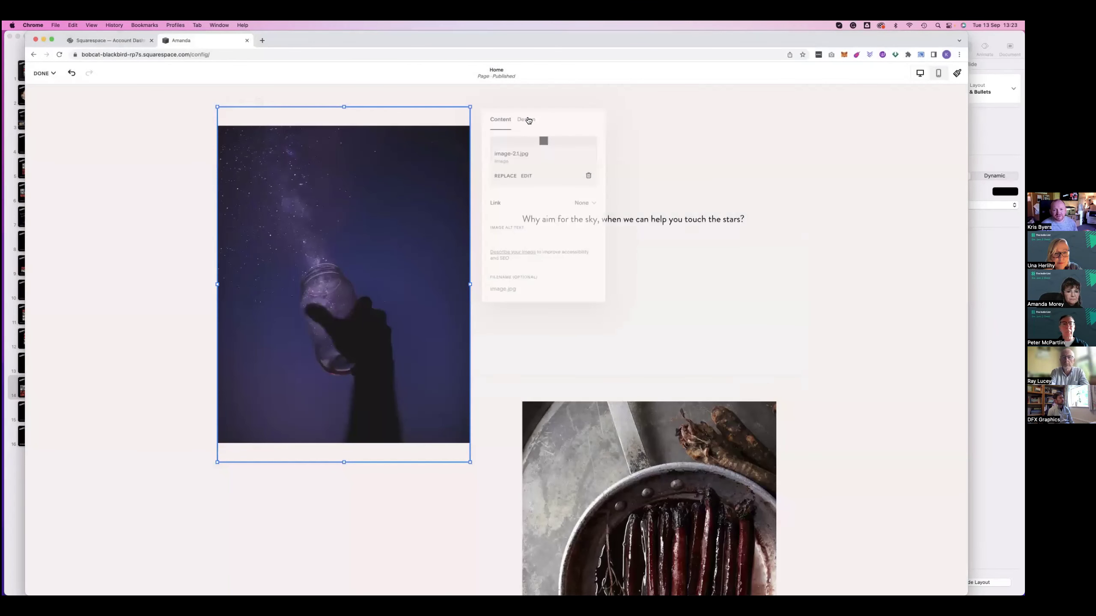
left_click(526, 120)
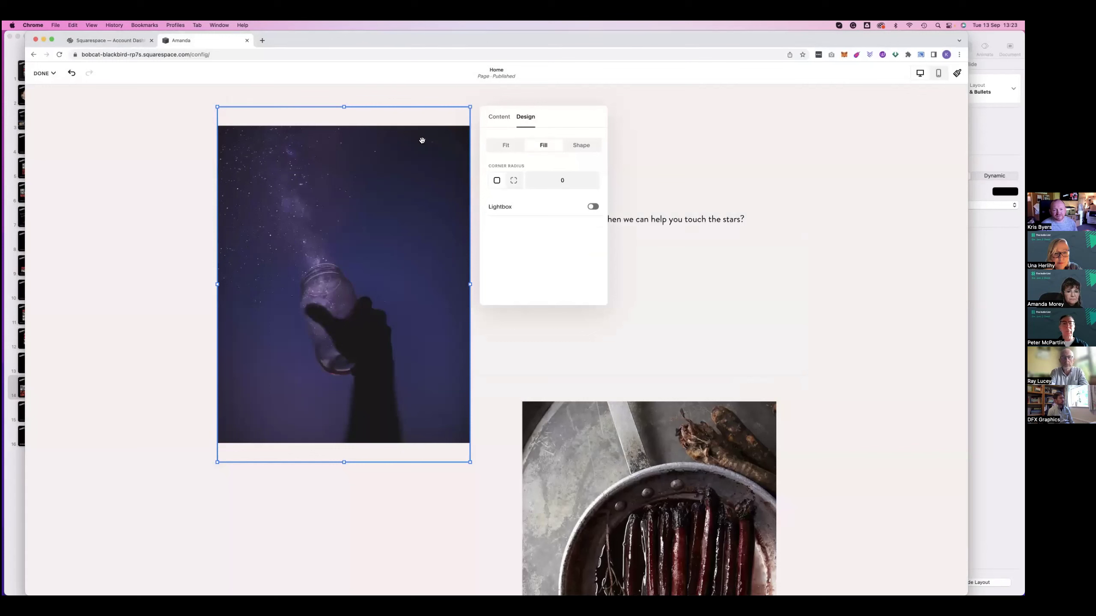
left_click(505, 145)
left_click(542, 145)
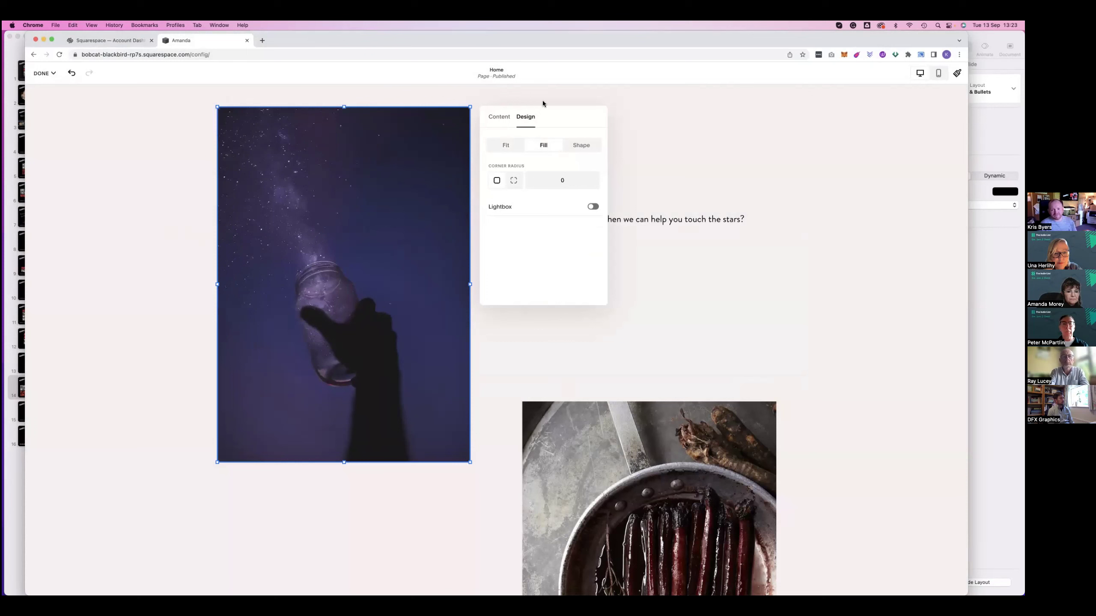
Turn the touch-the-stars sentence into a Heading 3
double_click(570, 231)
left_click(556, 191)
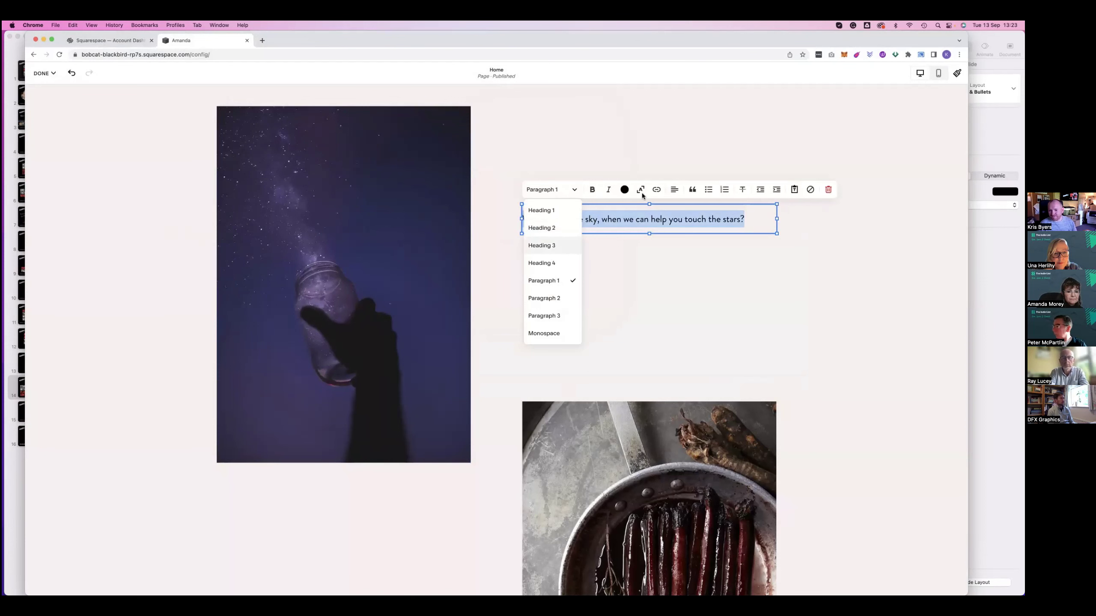
left_click(541, 245)
left_click(644, 280)
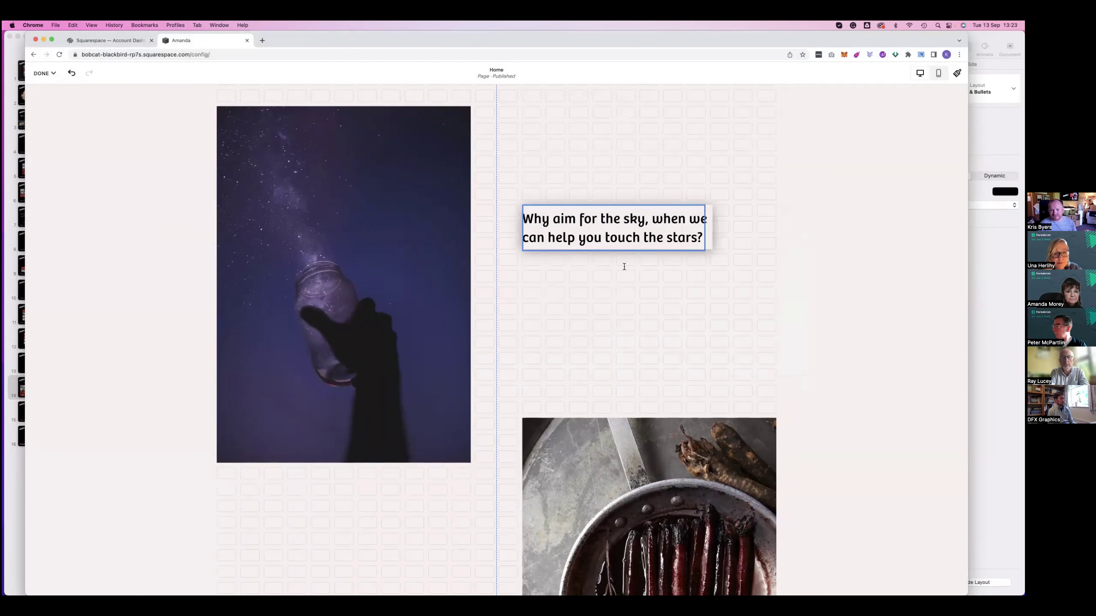
Colour the whole heading red
left_click(621, 233)
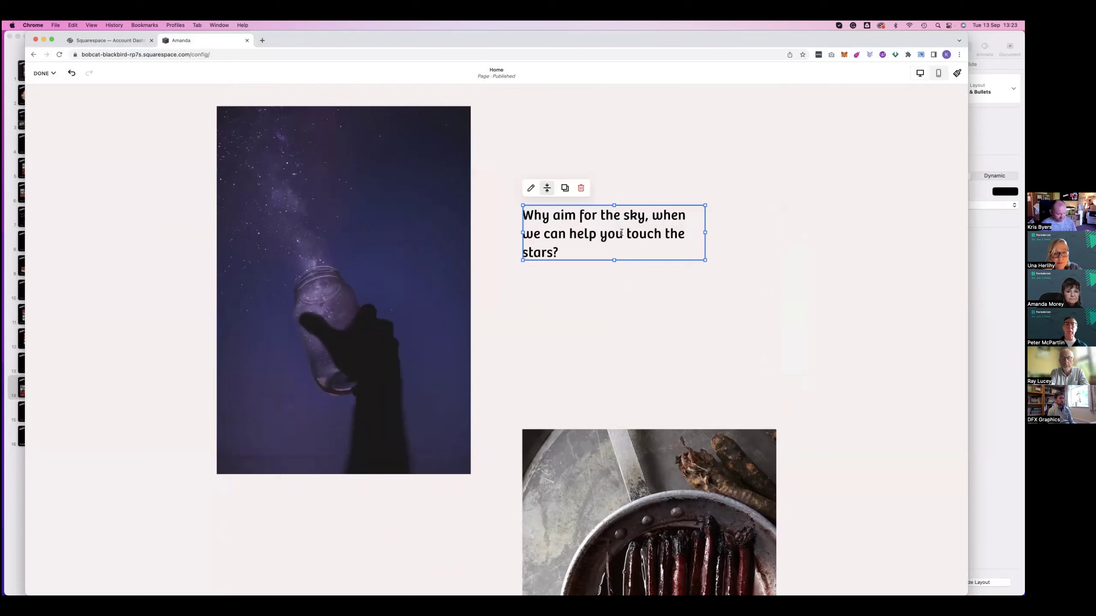
left_click(530, 187)
key("super+a")
left_click(624, 184)
left_click(624, 228)
left_click(635, 323)
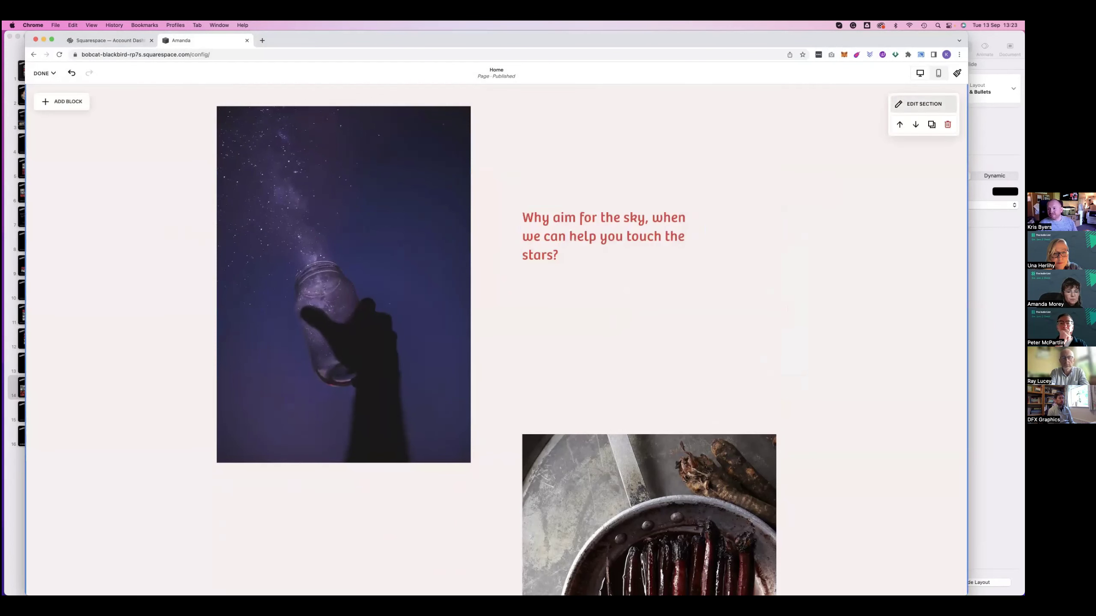
Change the palette's red accent swatch to orange at HSL 17, 85, 52
left_click(956, 72)
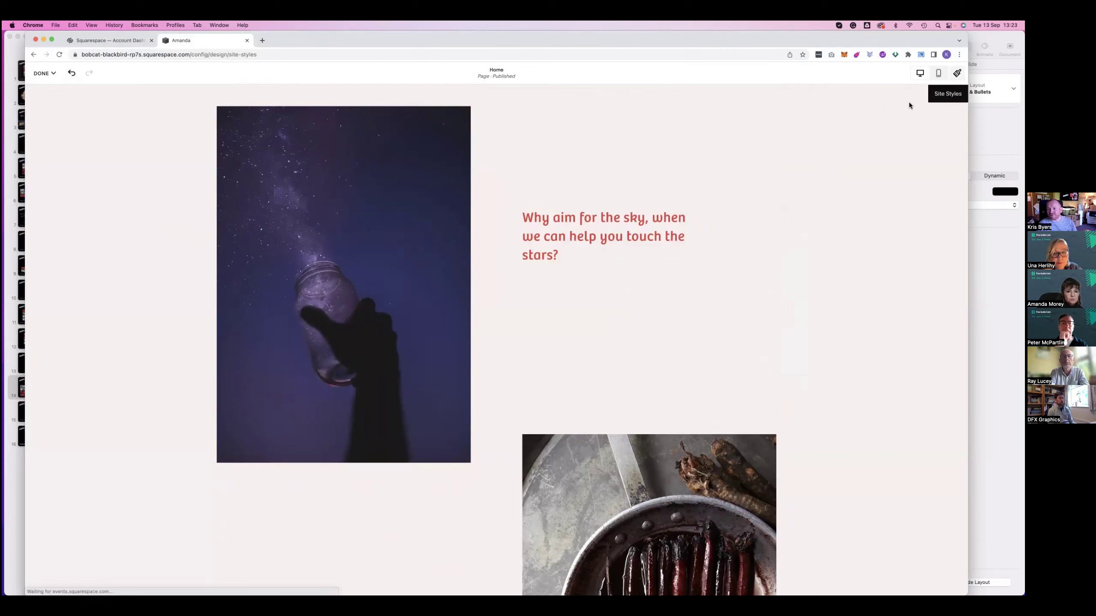
left_click(856, 161)
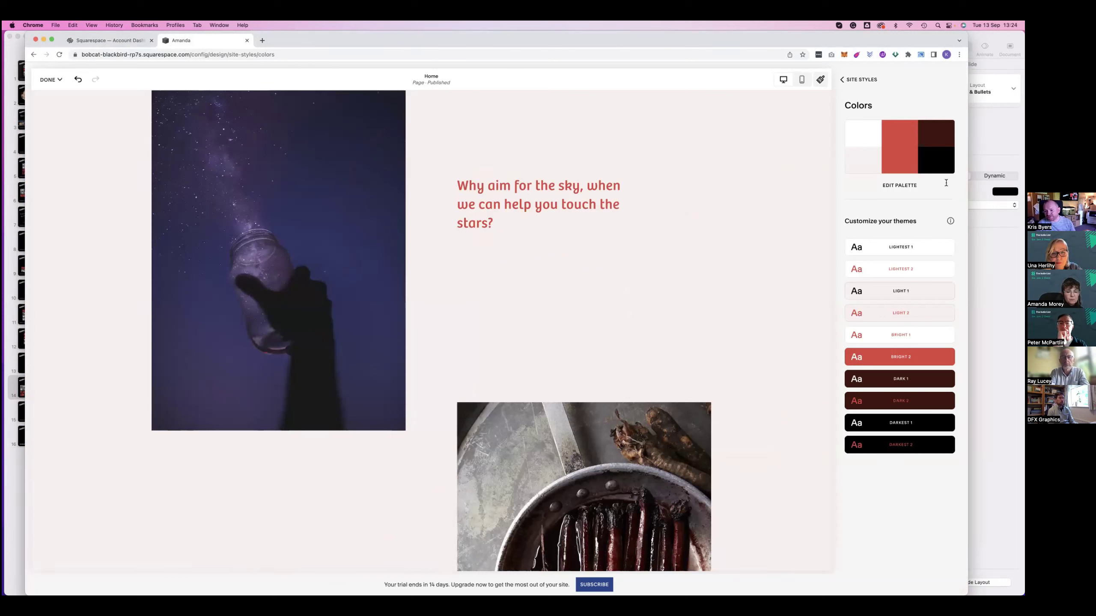
left_click(861, 147)
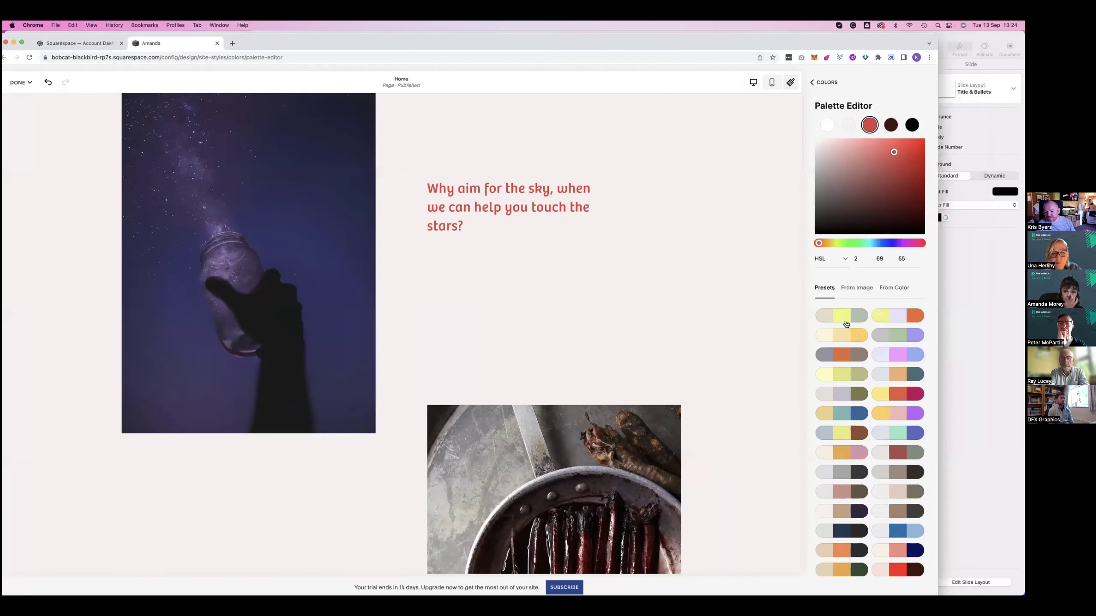
scroll(846, 323, "down", 3)
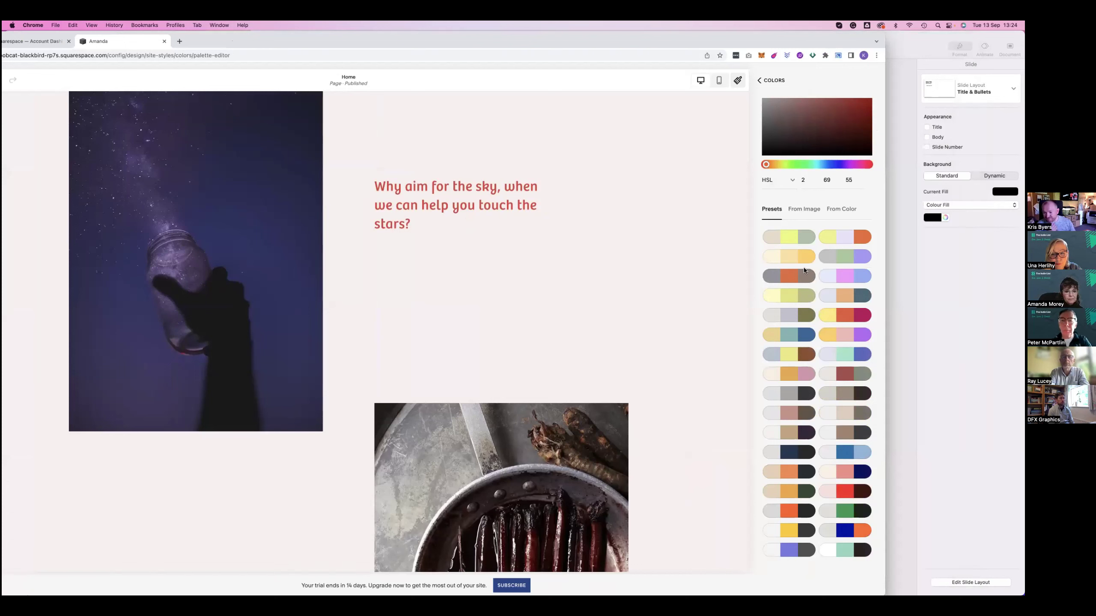
scroll(820, 222, "up", 3)
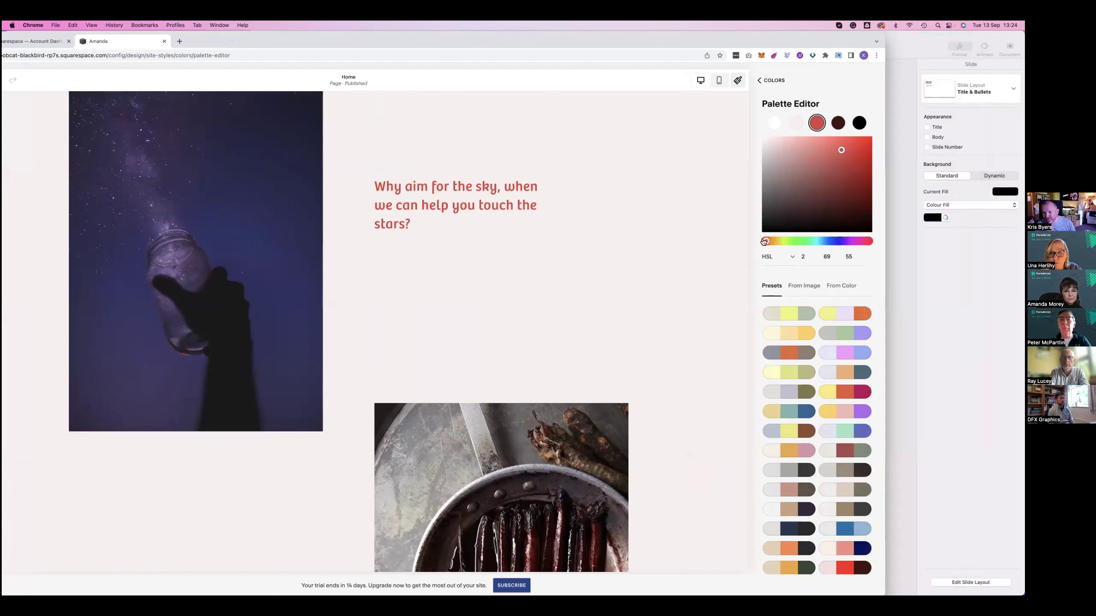
left_click(766, 241)
left_click(859, 144)
left_click_drag(762, 243, 768, 243)
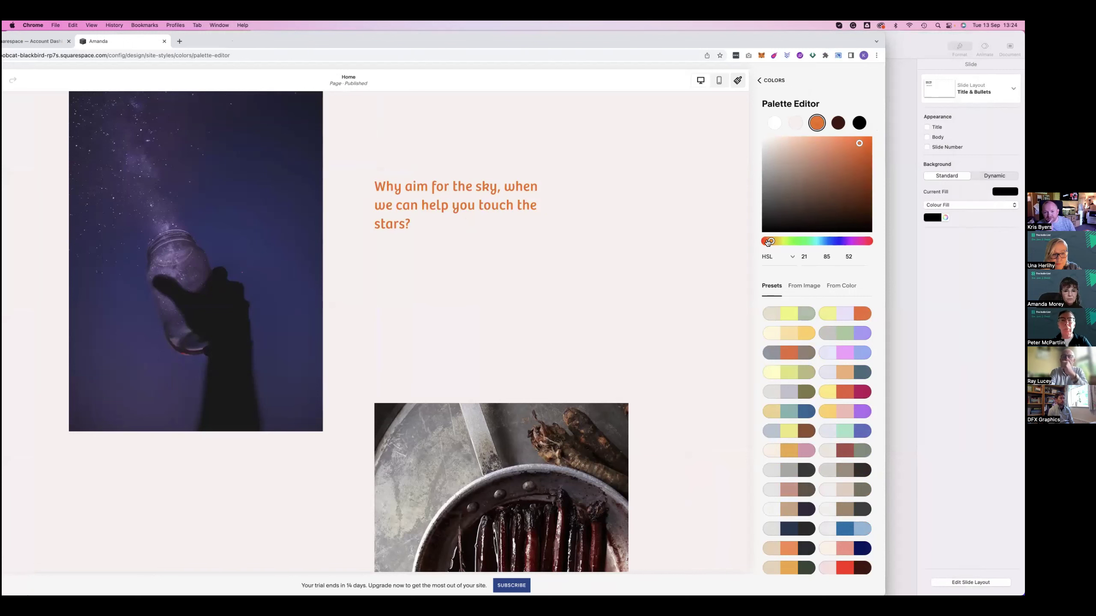
left_click(768, 242)
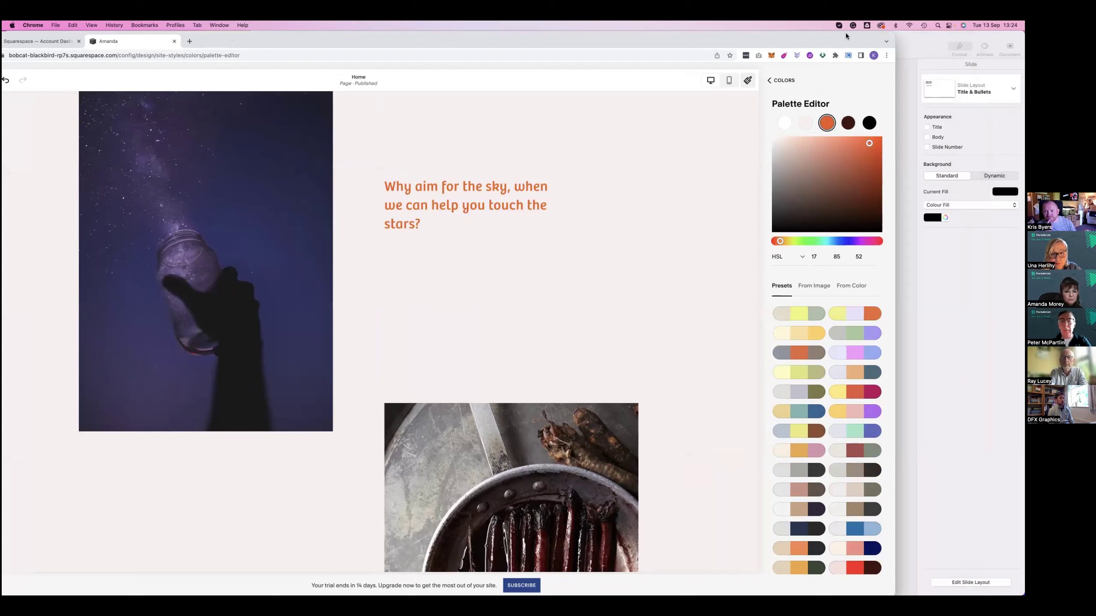
double_click(845, 34)
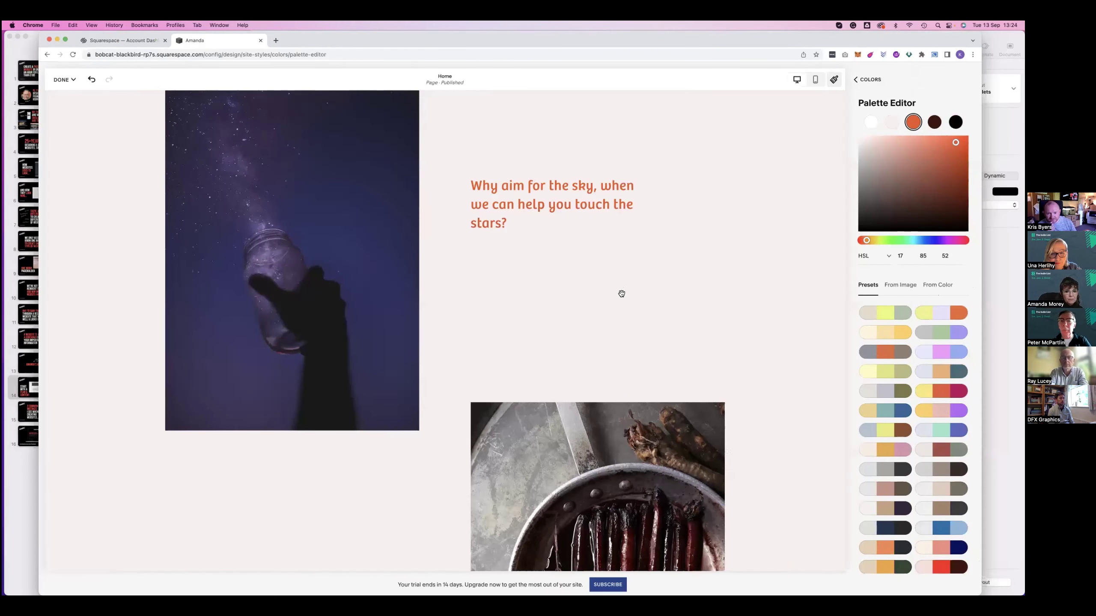
Replace the food photo beside the testimonial with image-2.2.jpg from the images folder
scroll(772, 218, "down", 7)
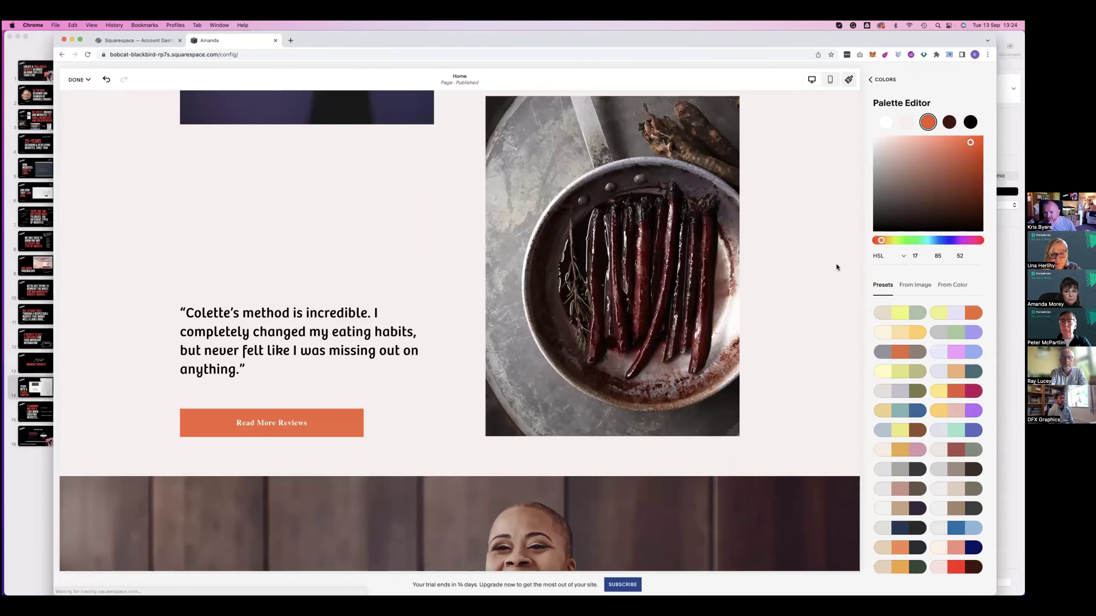
left_click(712, 269)
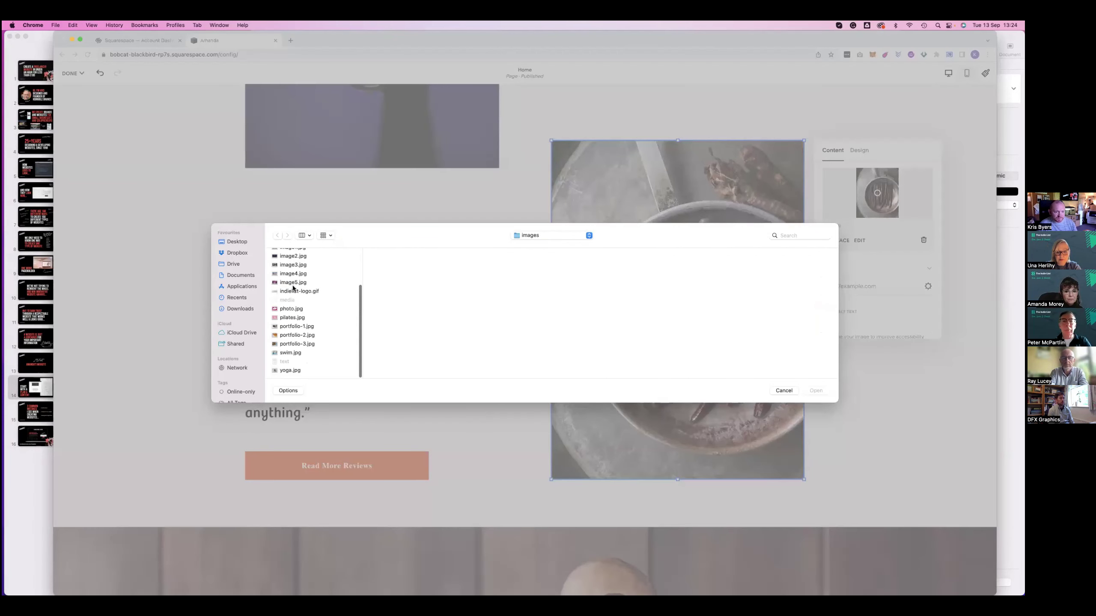
scroll(290, 301, "up", 2)
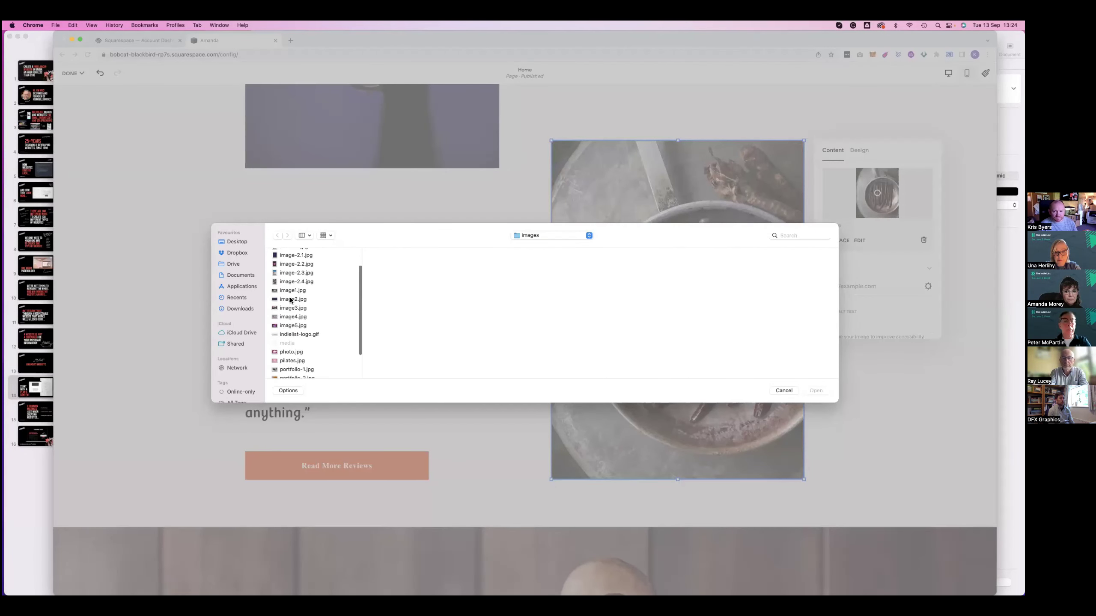
type("image-2.2")
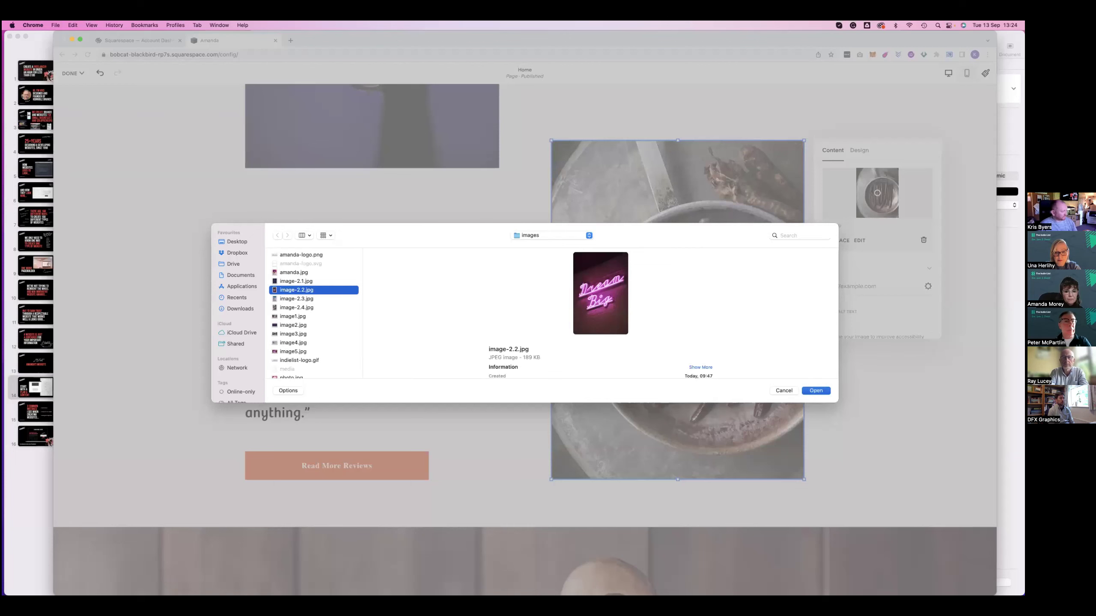
key("Return")
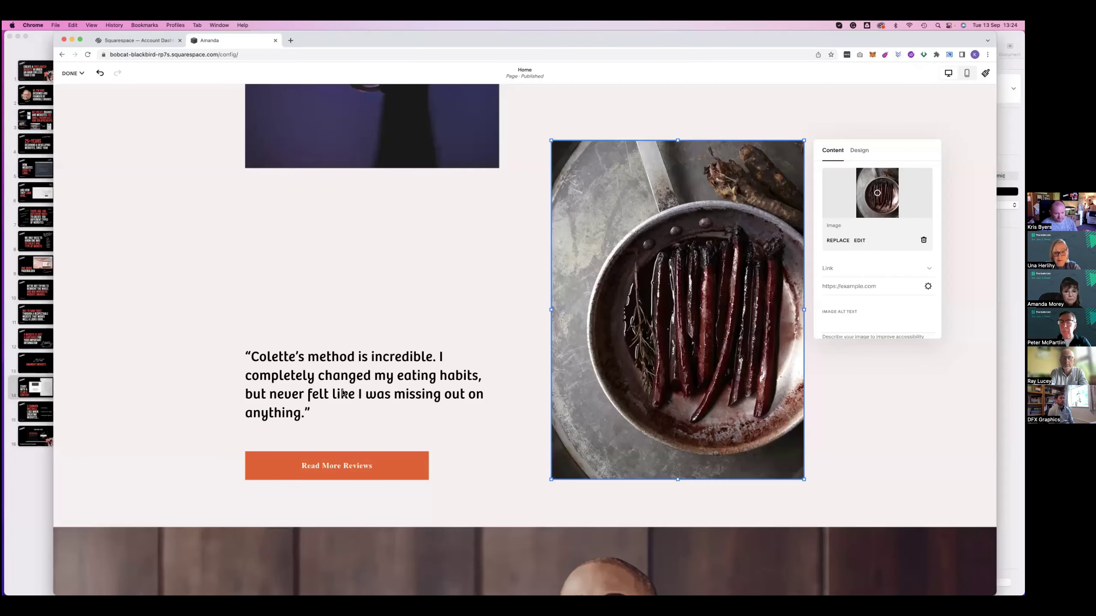
Make the 'If you believe it'll work out' quote a Heading 1, with Read More Reviews beneath
left_click(332, 383)
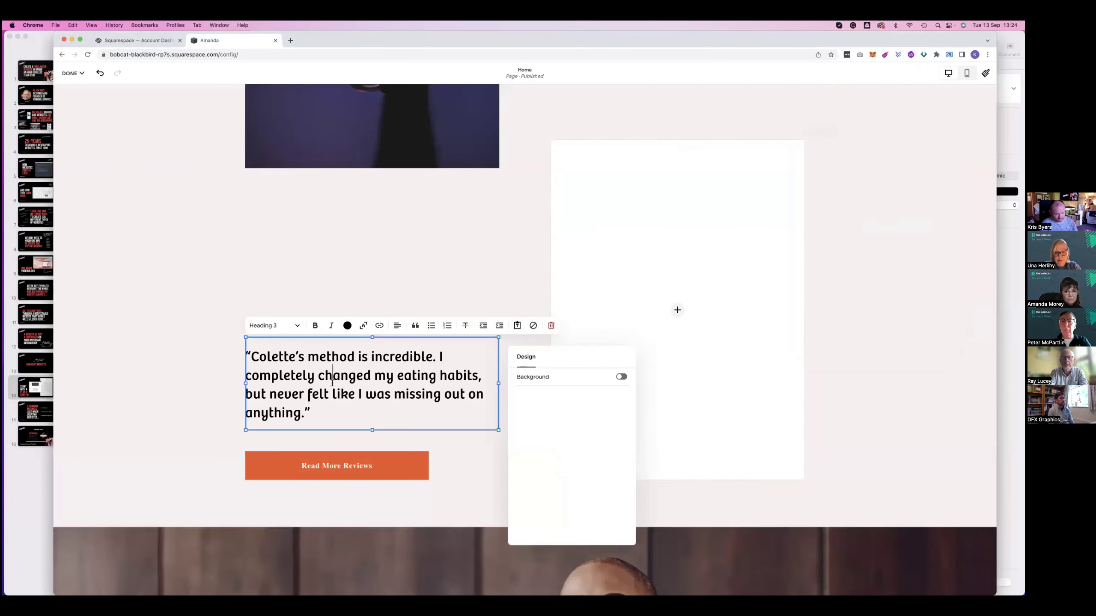
double_click(333, 383)
key("super+z")
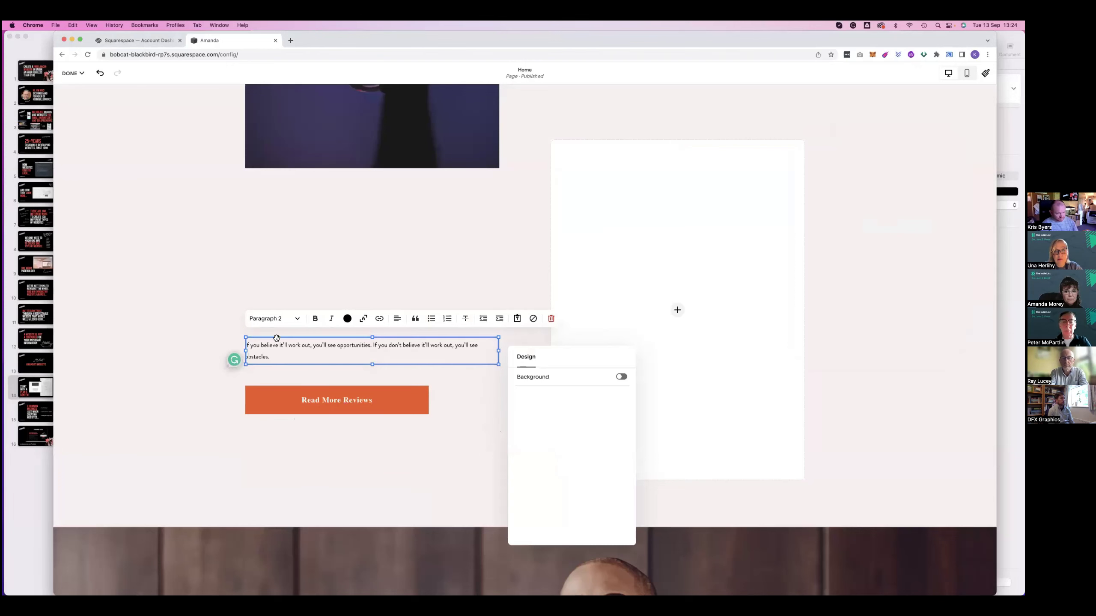
key("super+a")
left_click(279, 322)
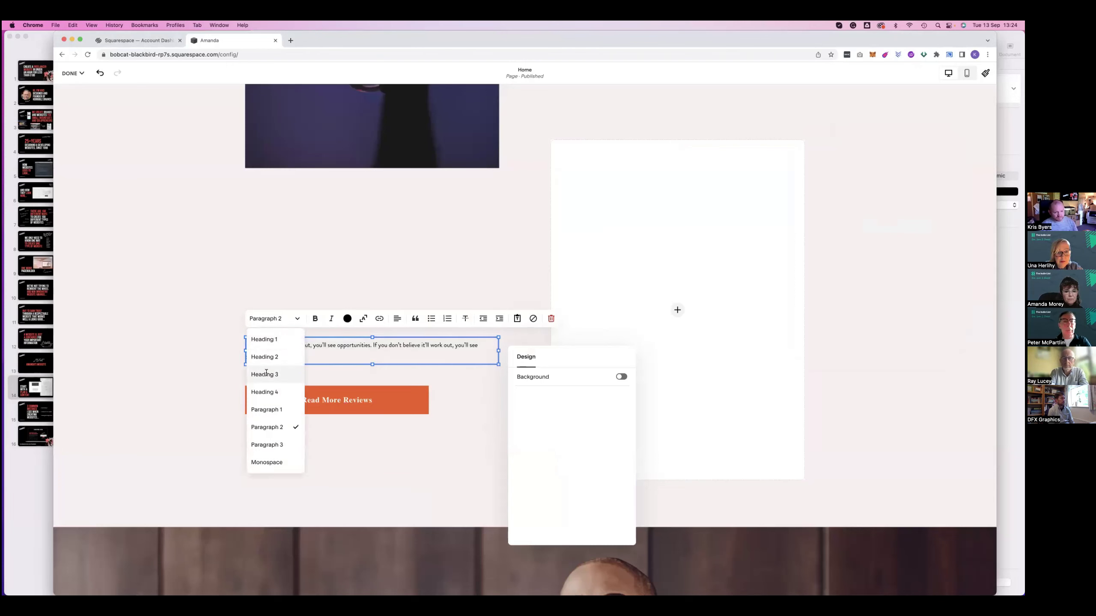
left_click(268, 345)
key("Escape")
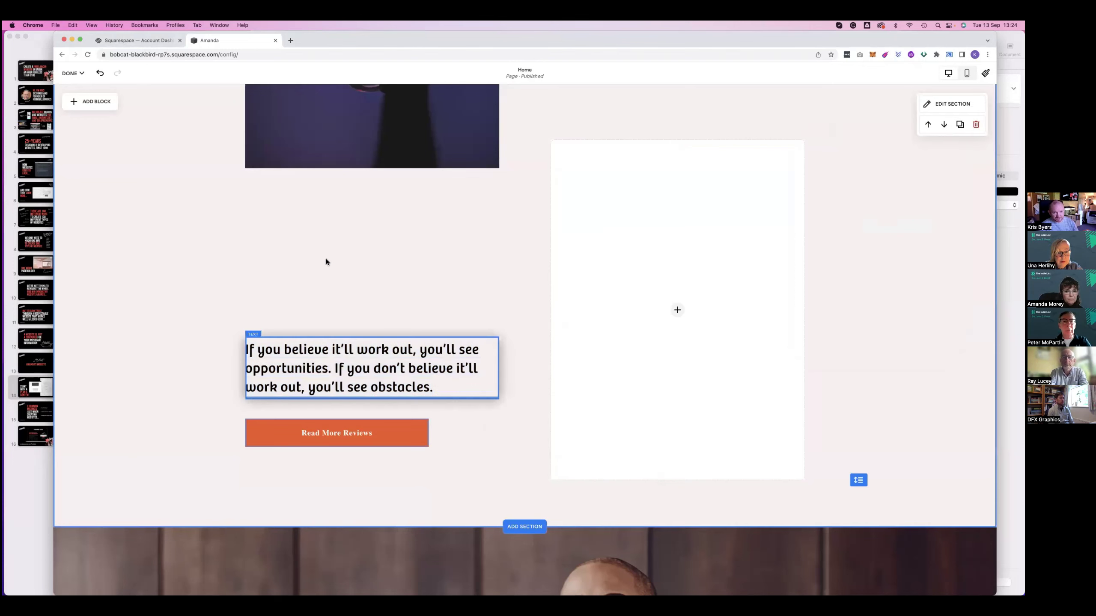
key("Up")
key("Up")
key("Up")
key("Up")
key("Up")
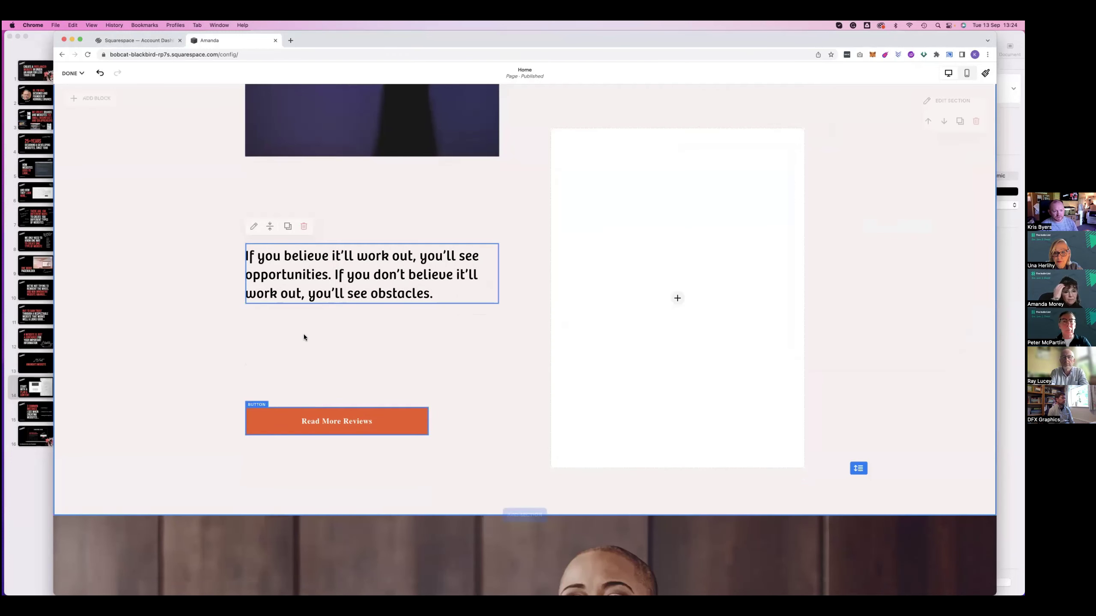
left_click_drag(308, 421, 308, 339)
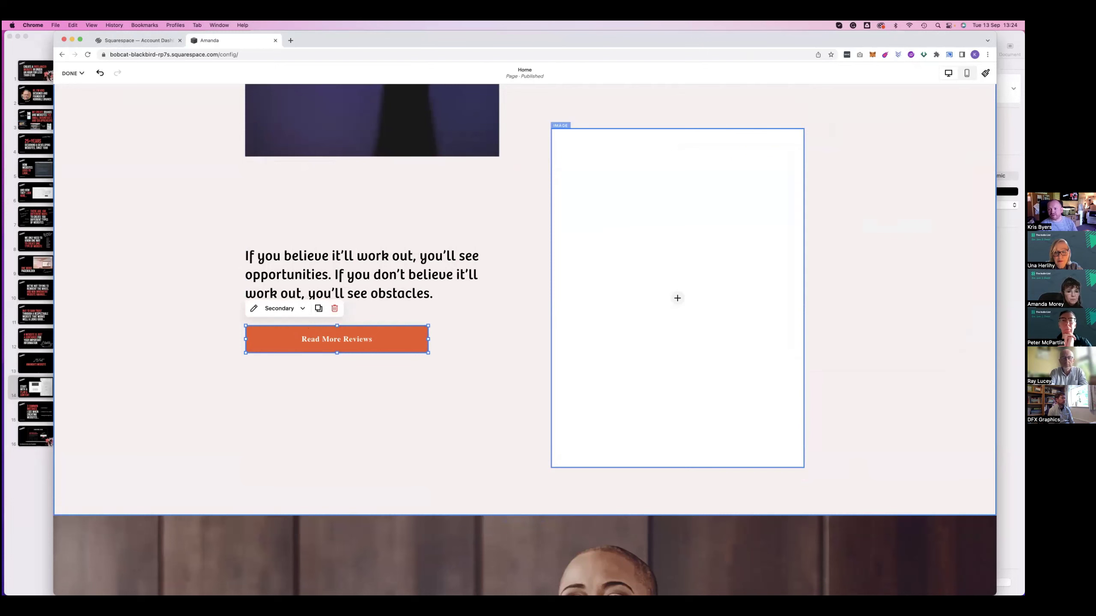
Apply the primary button style to all button types, giving uppercase labels like READ MORE REVIEWS
scroll(887, 259, "up", 10)
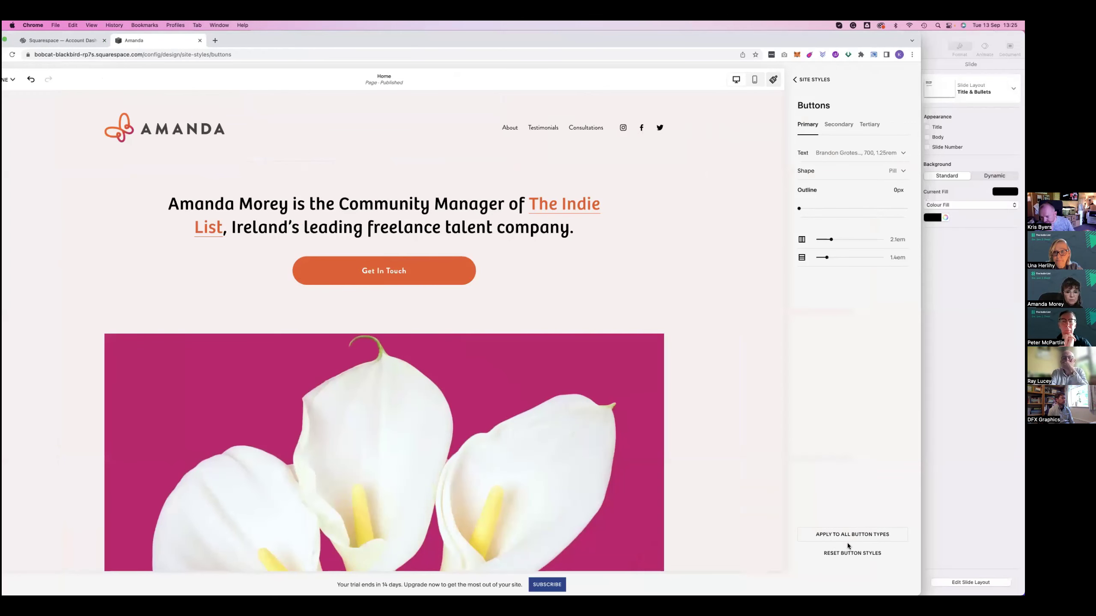
mouse_move(827, 540)
left_mouse_down()
mouse_move(815, 542)
mouse_move(836, 536)
left_mouse_up()
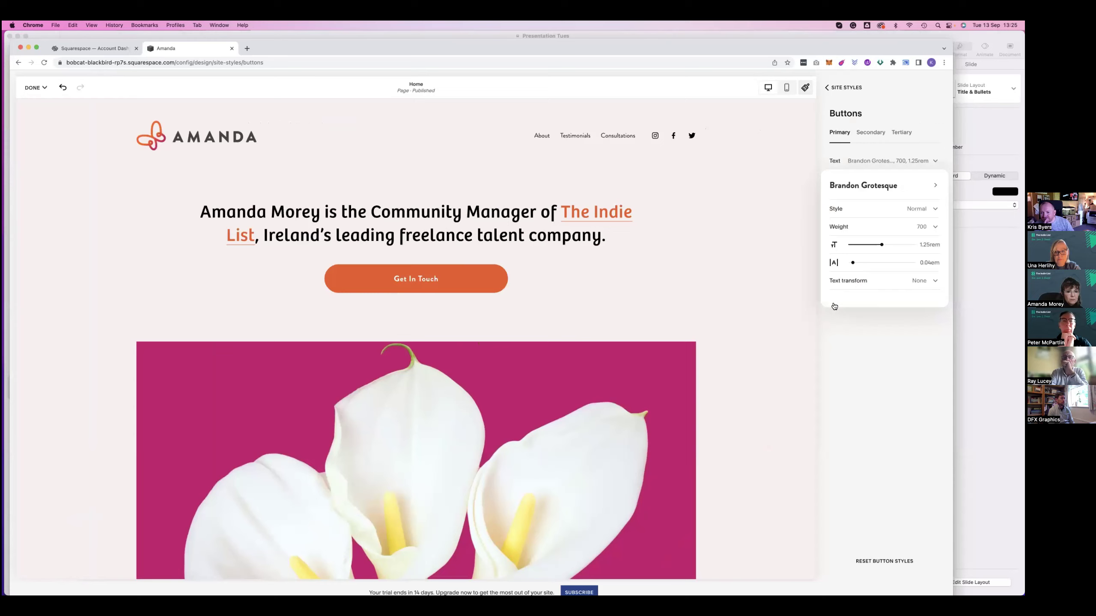
left_click(824, 283)
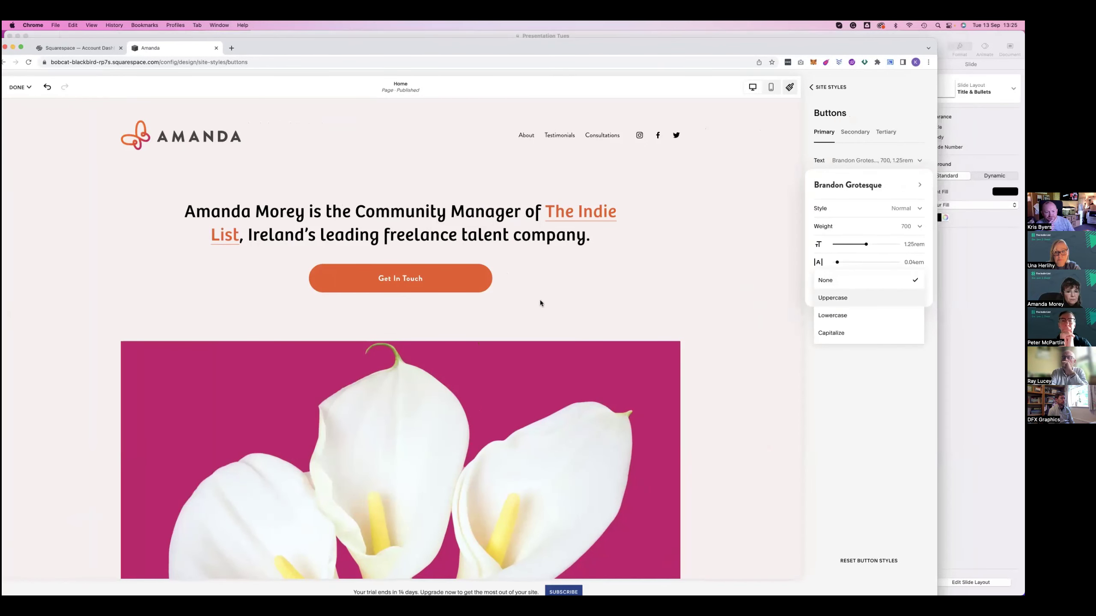
scroll(423, 354, "down", 10)
scroll(669, 264, "down", 10)
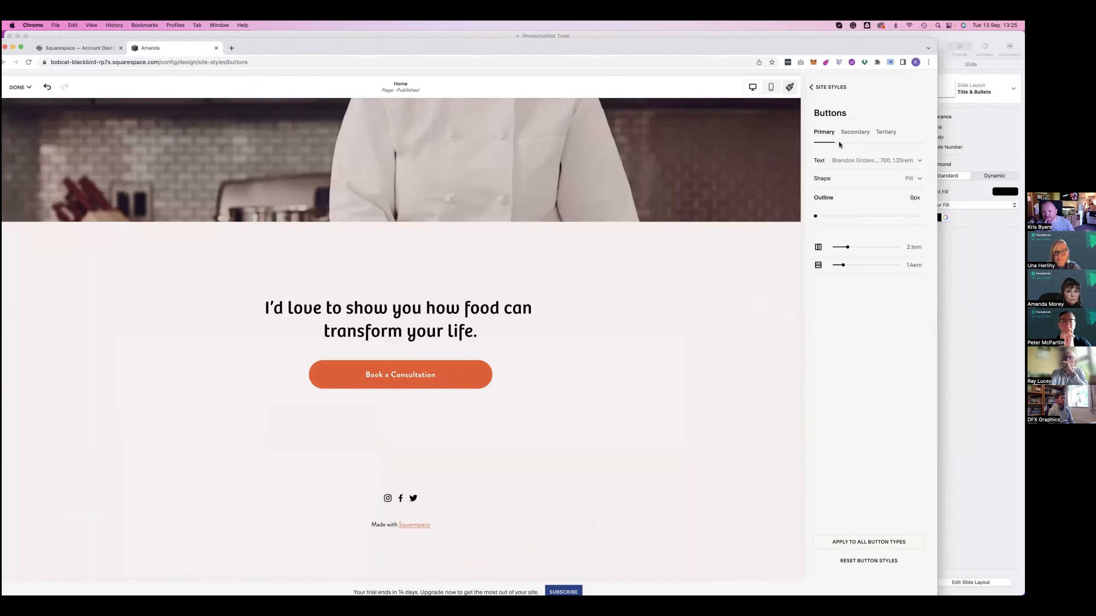
scroll(475, 325, "up", 10)
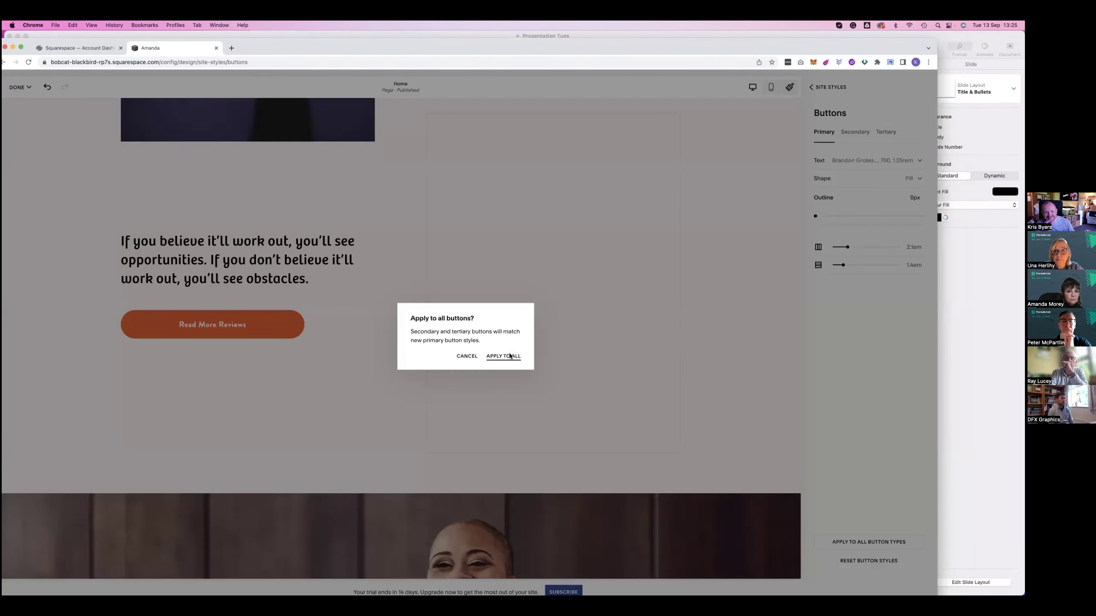
left_click(508, 357)
scroll(391, 281, "down", 1)
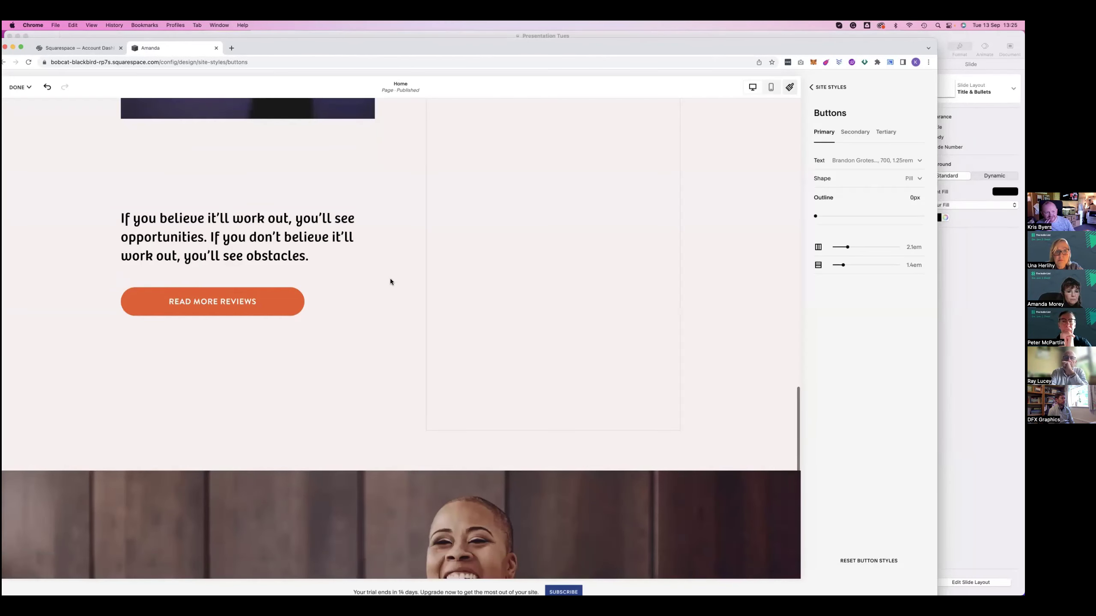
scroll(548, 296, "down", 10)
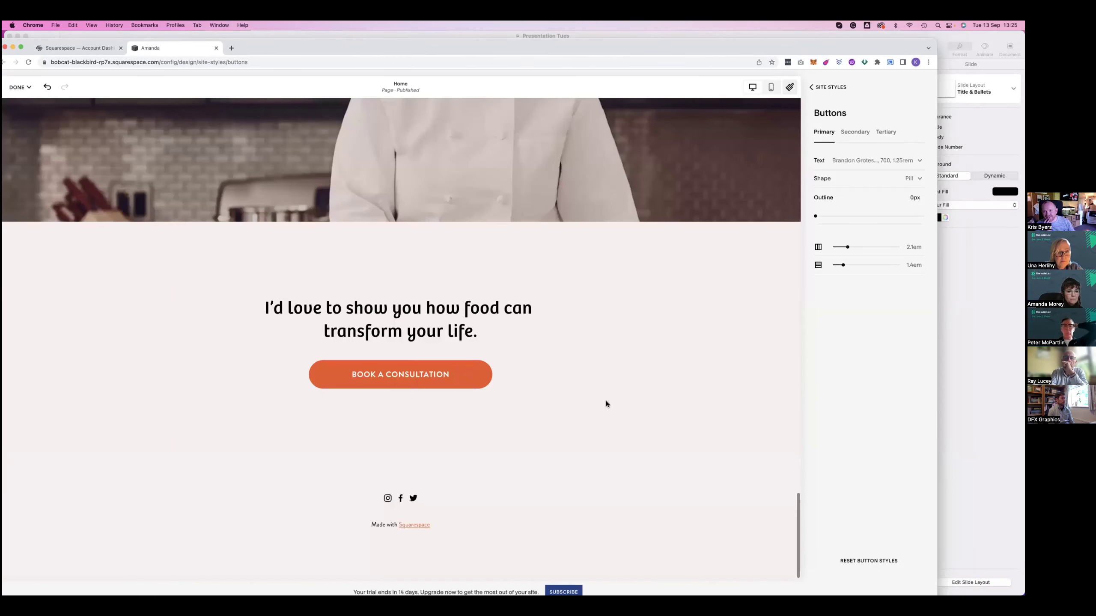
scroll(625, 402, "up", 3)
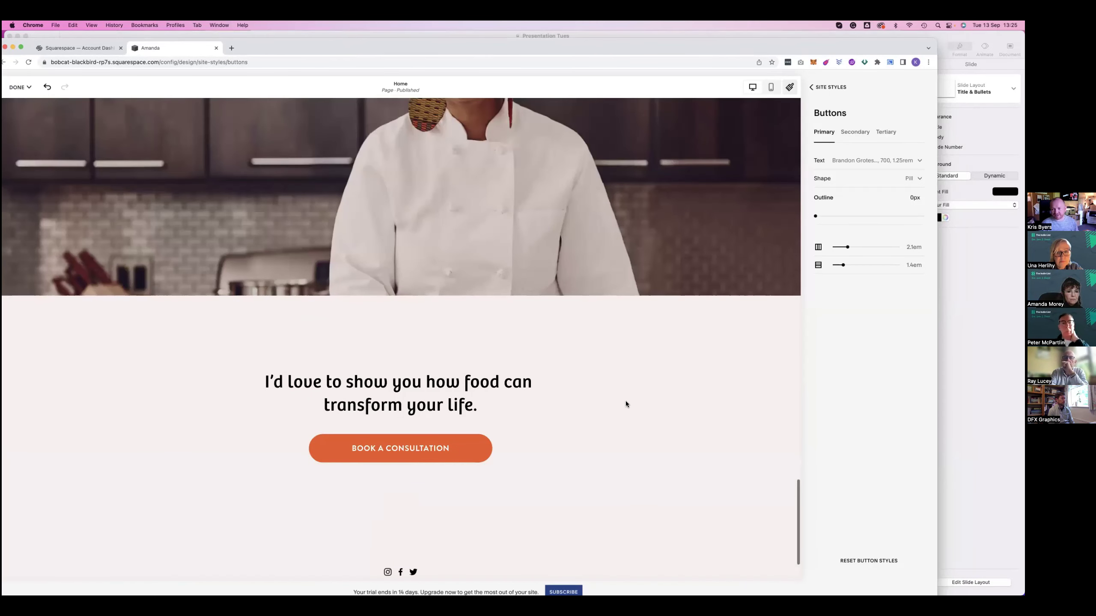
scroll(625, 404, "down", 3)
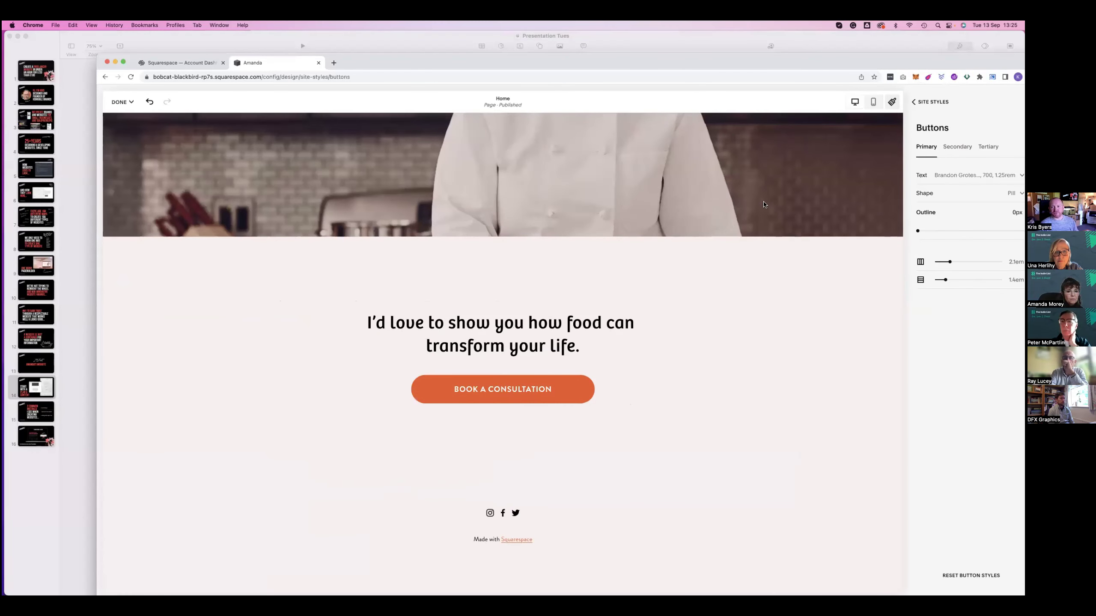
Add a Newsletter block to the closing section and place the Subscribe form over the headline
scroll(442, 288, "up", 10)
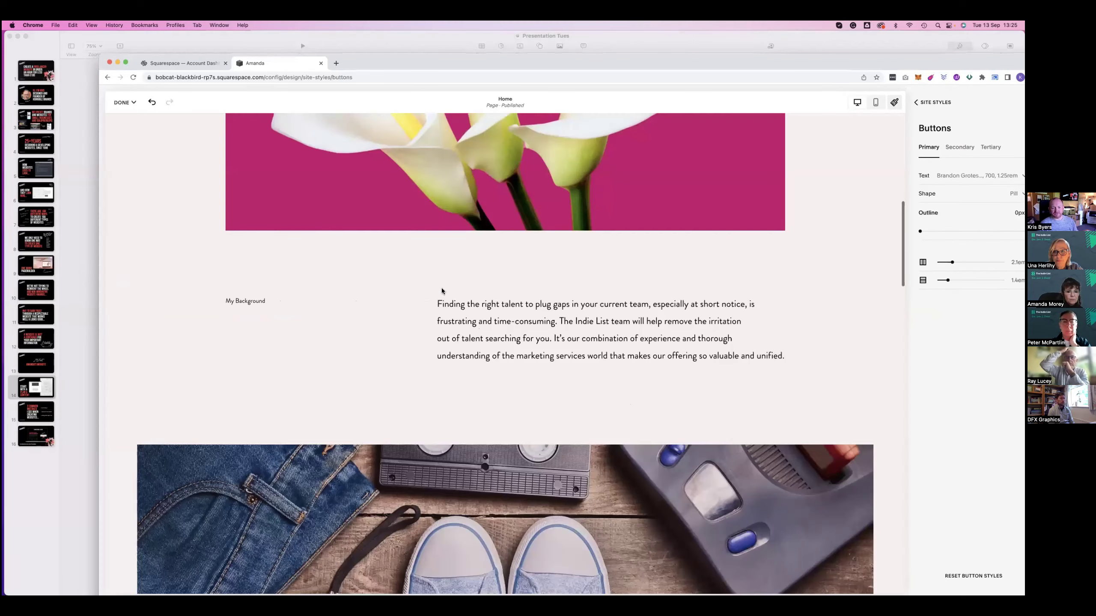
left_click(444, 326)
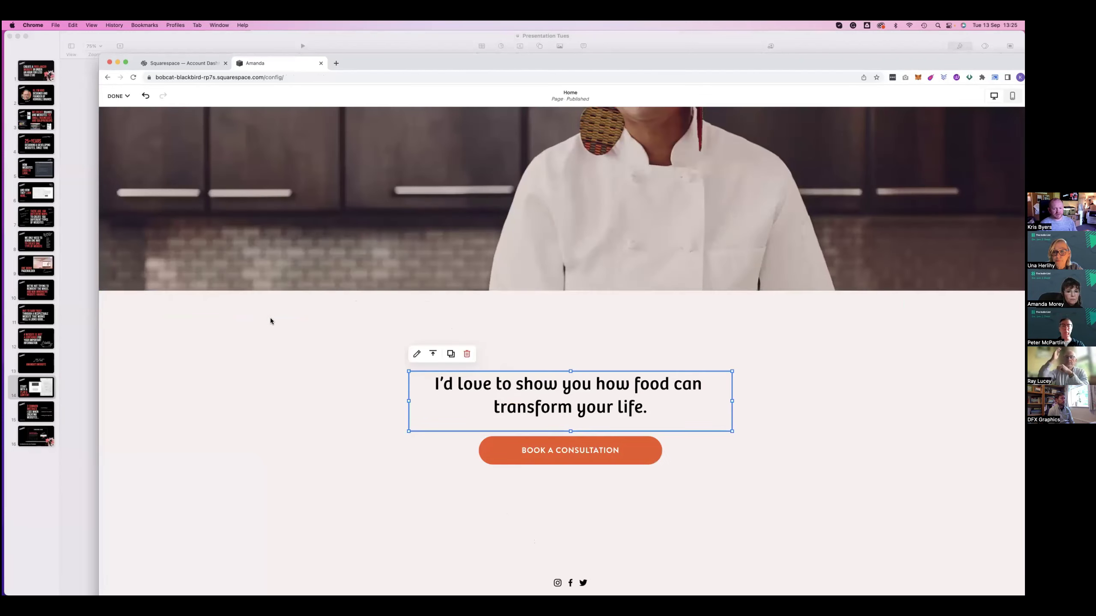
left_click(135, 309)
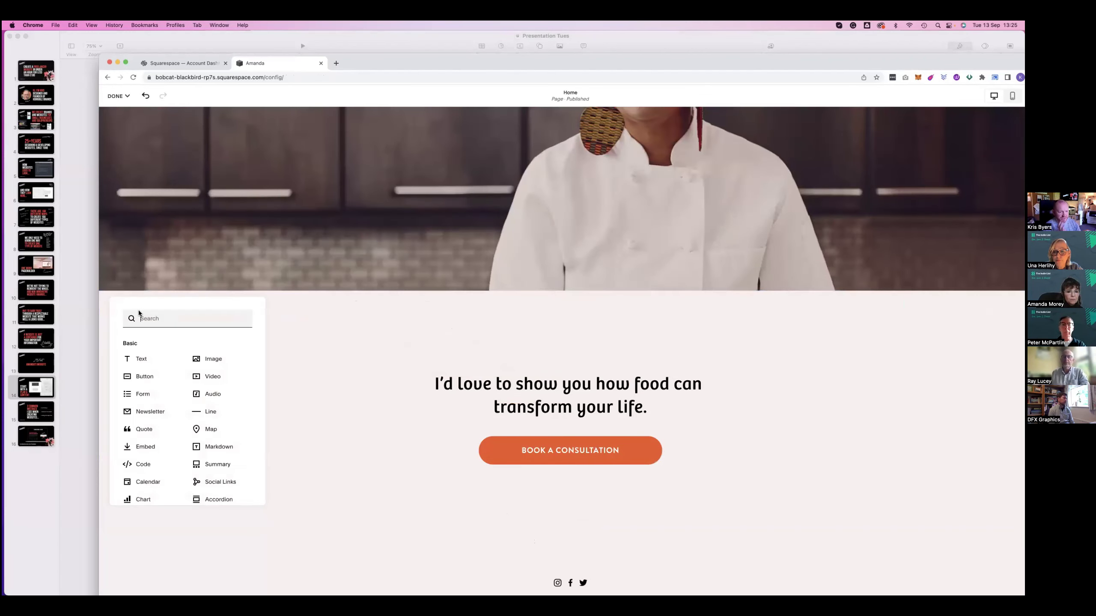
left_click(144, 412)
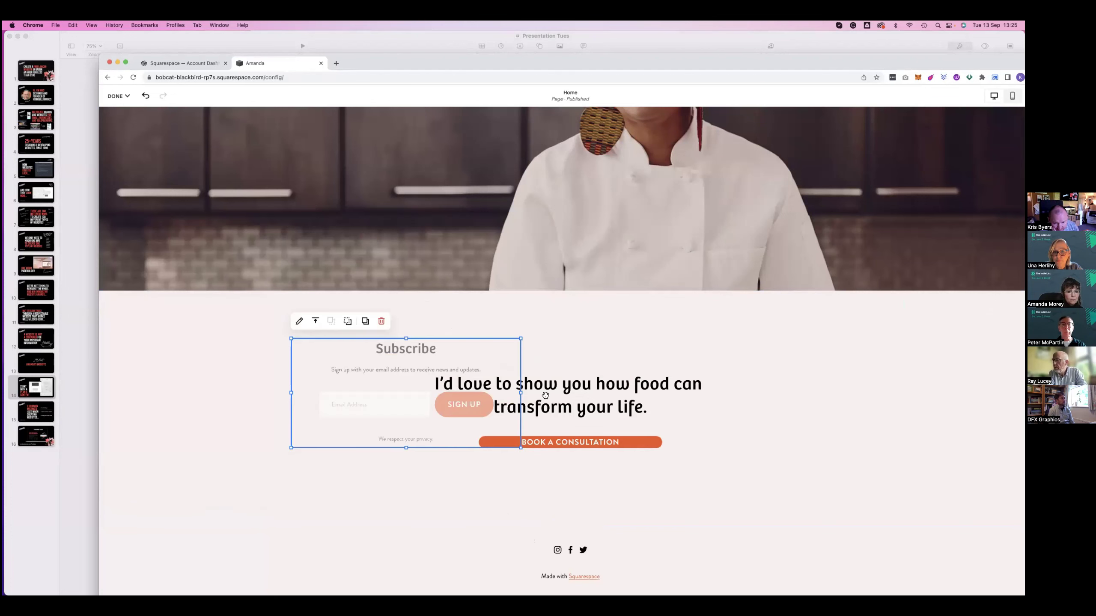
left_click_drag(474, 340, 712, 371)
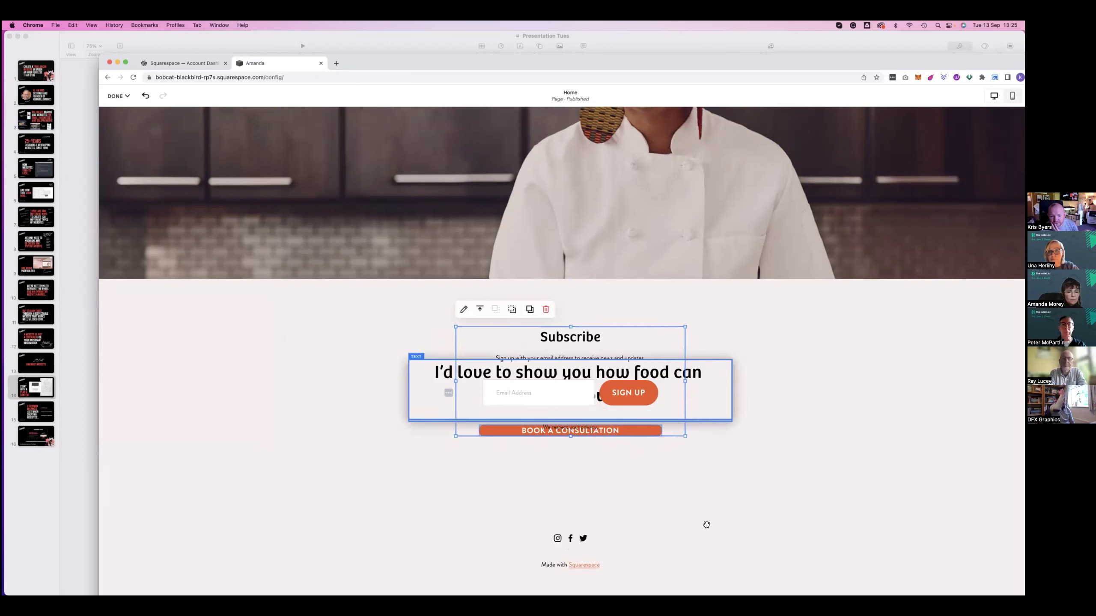
Delete the headline text and Book a Consultation button, centre the Subscribe block, and save
left_click(619, 417)
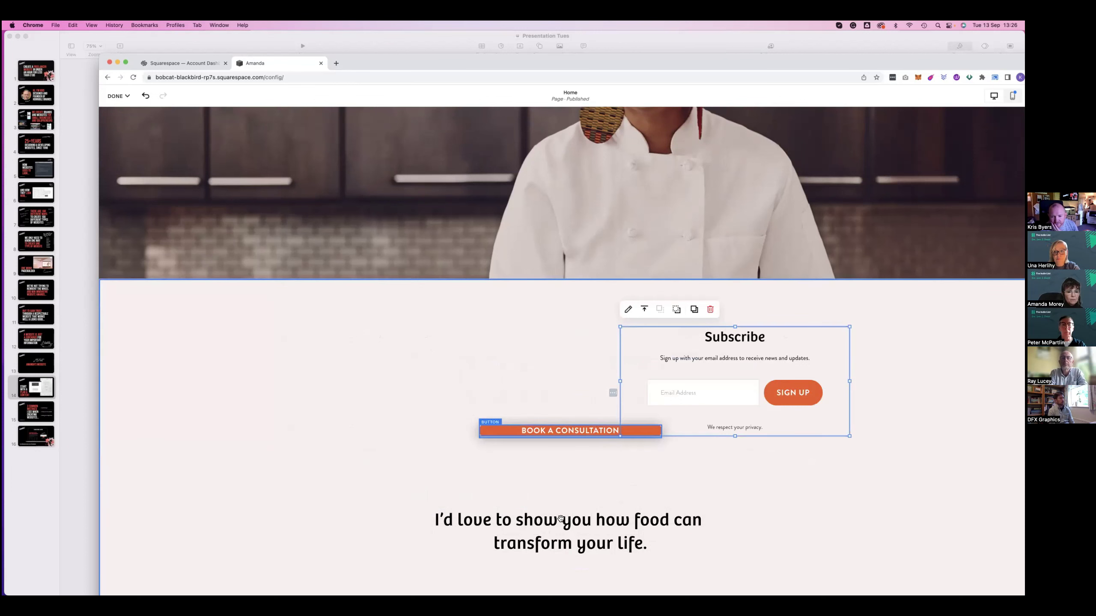
left_click_drag(560, 518, 567, 559)
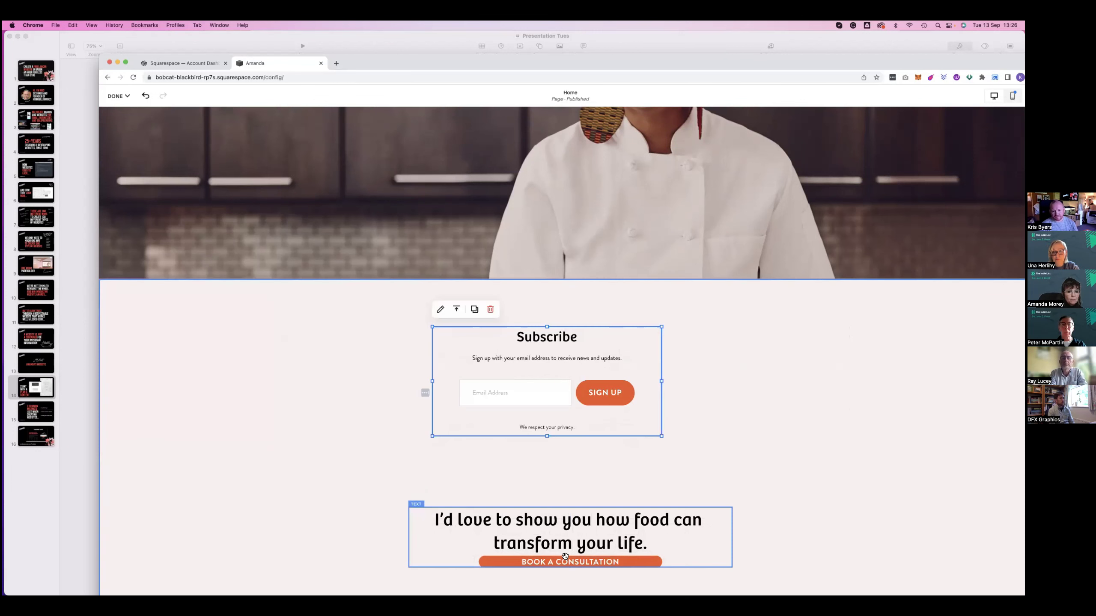
left_click(558, 518)
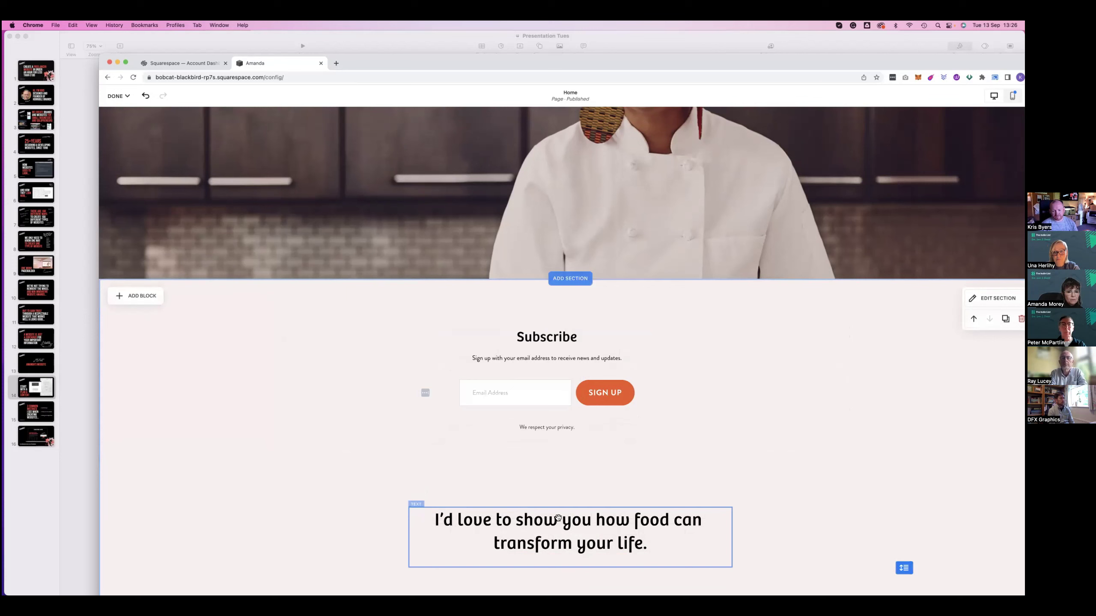
key("BackSpace")
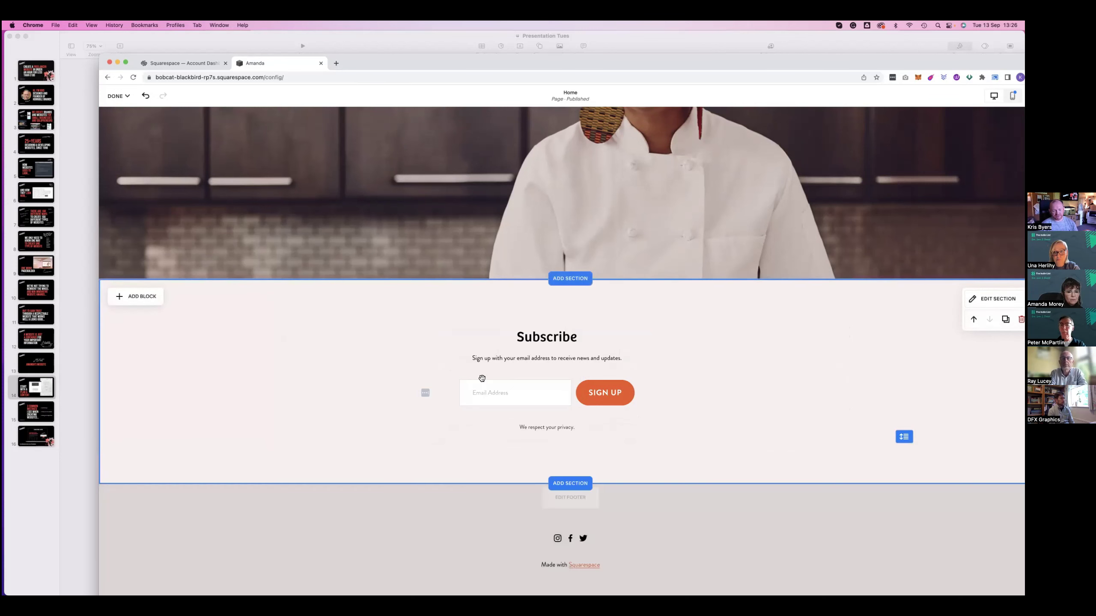
left_click(475, 378)
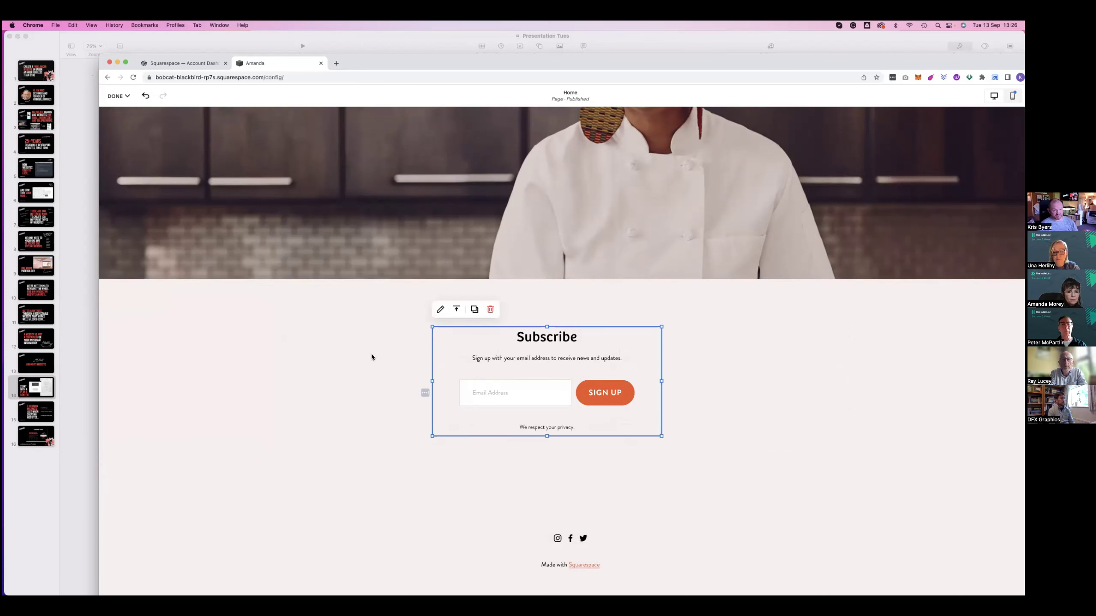
left_click_drag(425, 369, 285, 380)
mouse_move(501, 371)
left_mouse_down()
mouse_move(531, 372)
mouse_move(482, 373)
left_mouse_up()
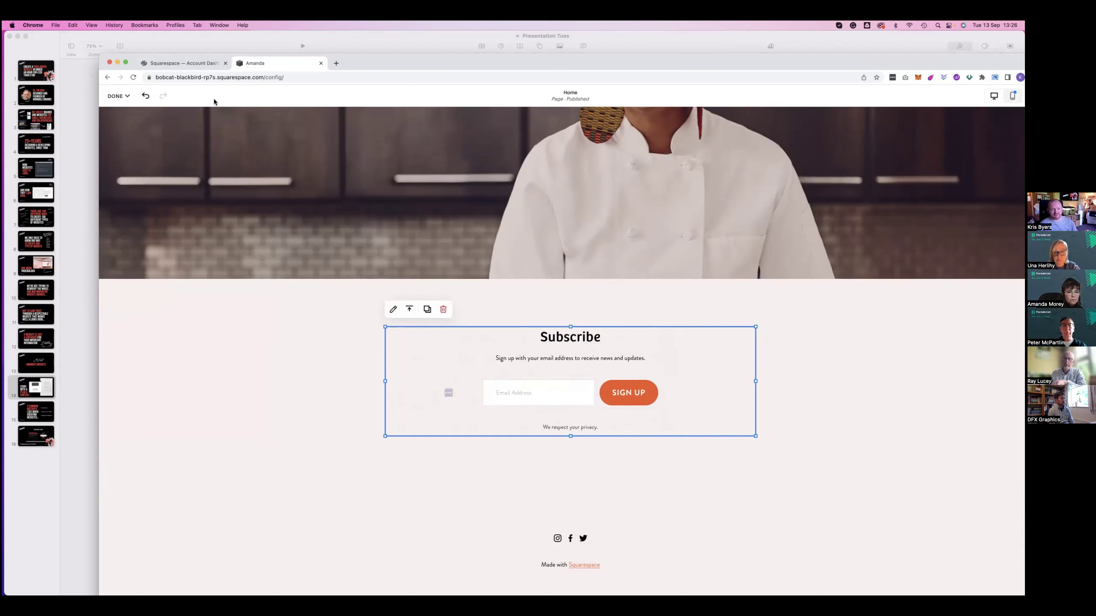
left_click(121, 96)
left_click(119, 122)
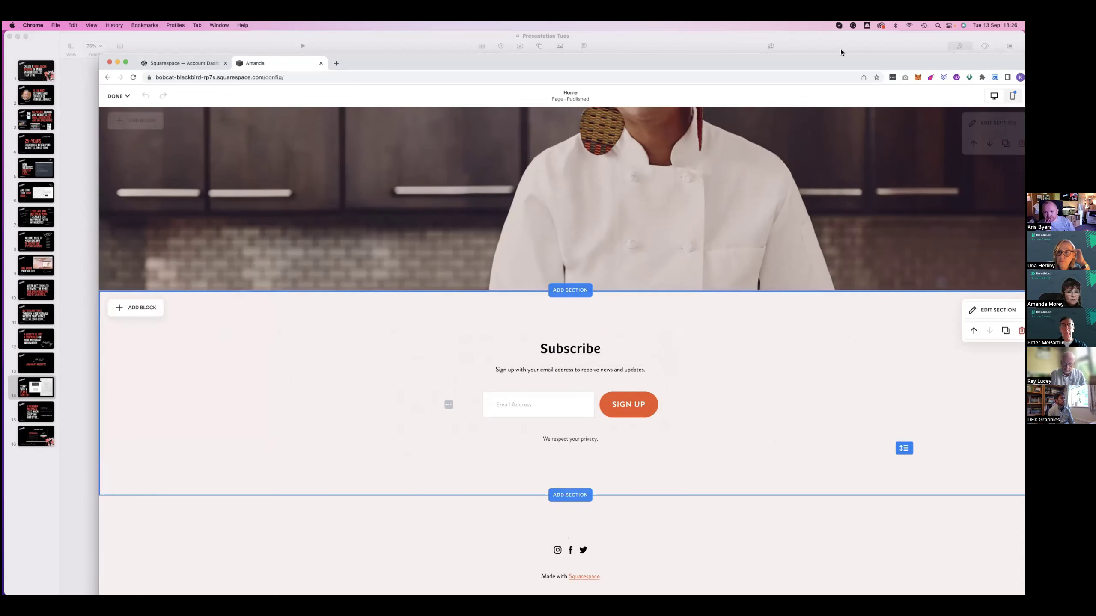
Preview the Home page in desktop view, then exit the page editor to the dashboard
left_click_drag(754, 63, 668, 51)
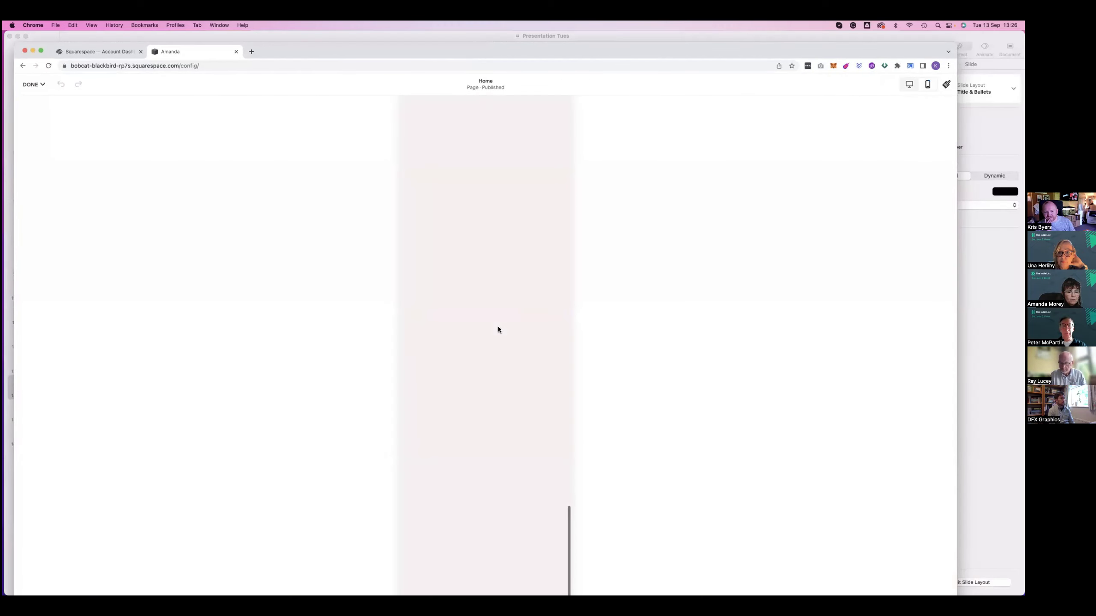
scroll(498, 329, "up", 5)
scroll(507, 383, "up", 10)
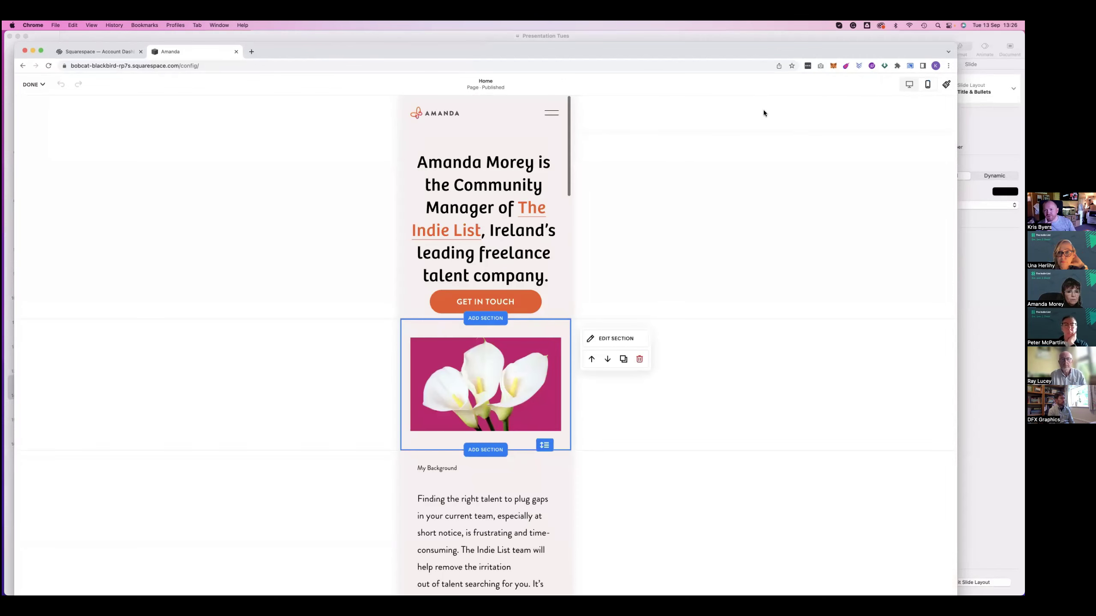
left_click(909, 84)
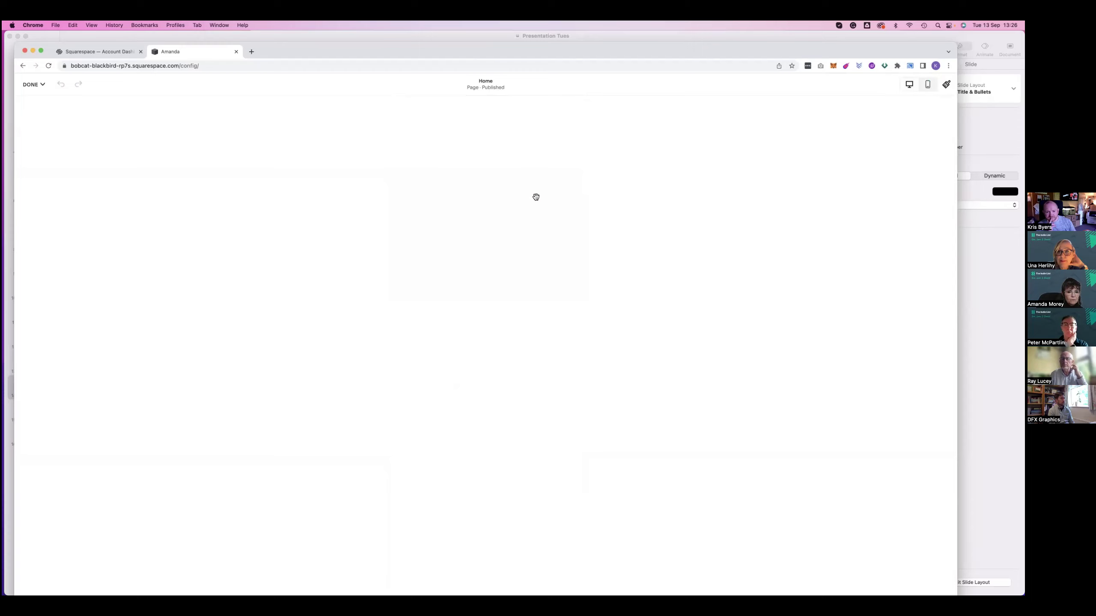
scroll(536, 197, "down", 5)
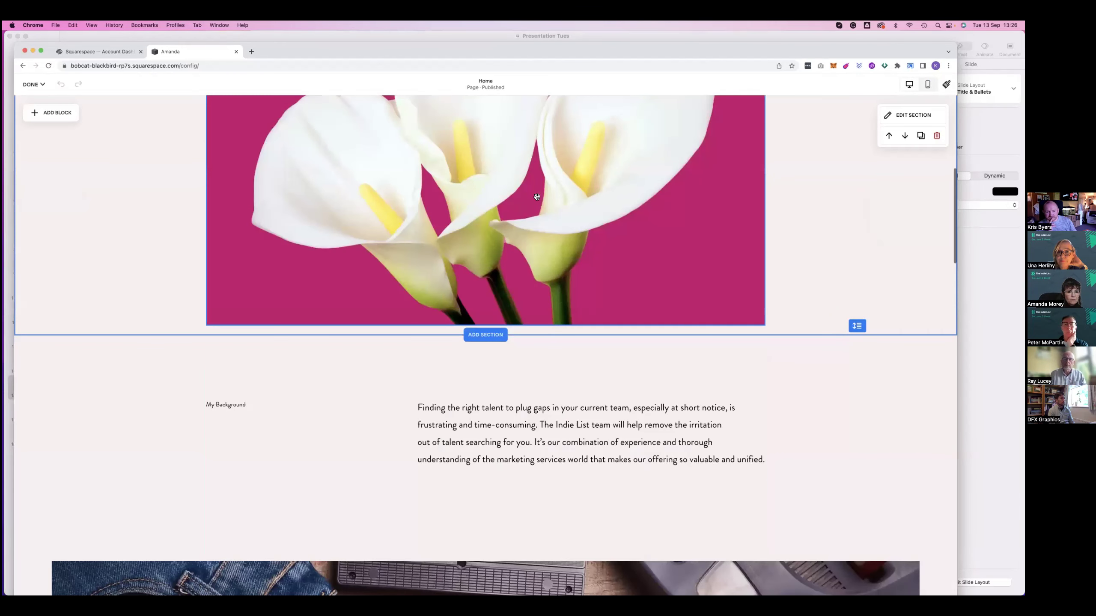
scroll(497, 254, "down", 10)
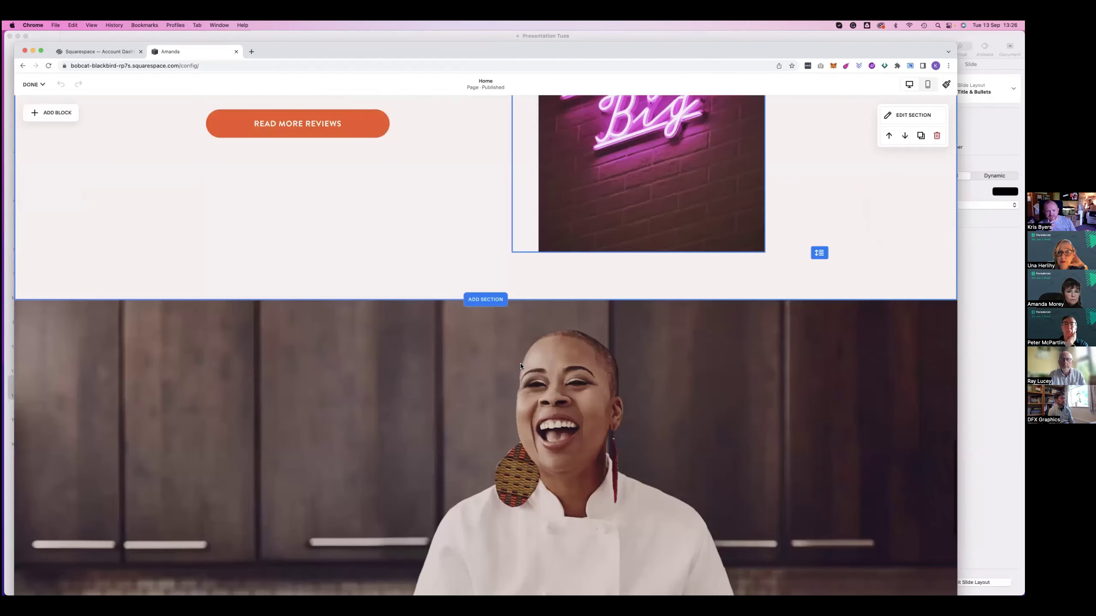
key("Escape")
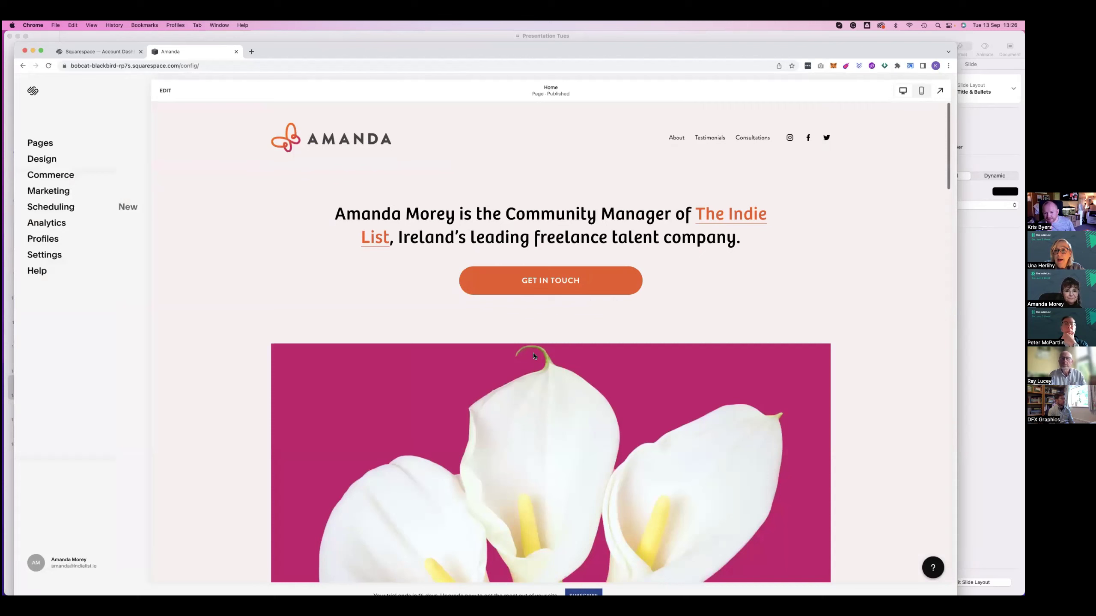
In the chef section's Background settings, choose Replace and upload a file from the computer
scroll(572, 272, "down", 10)
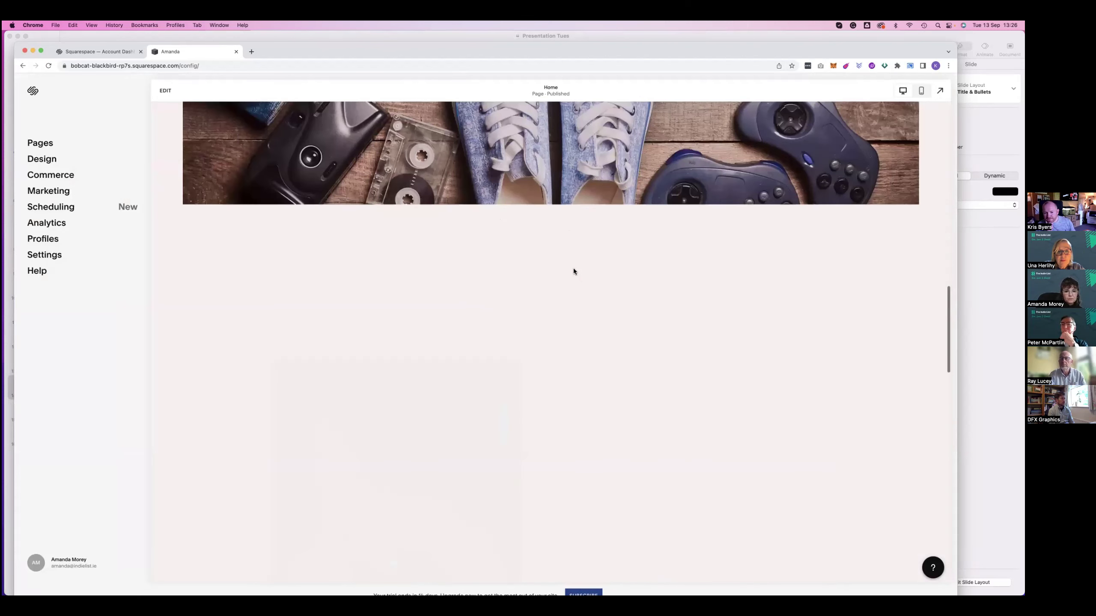
scroll(573, 272, "down", 10)
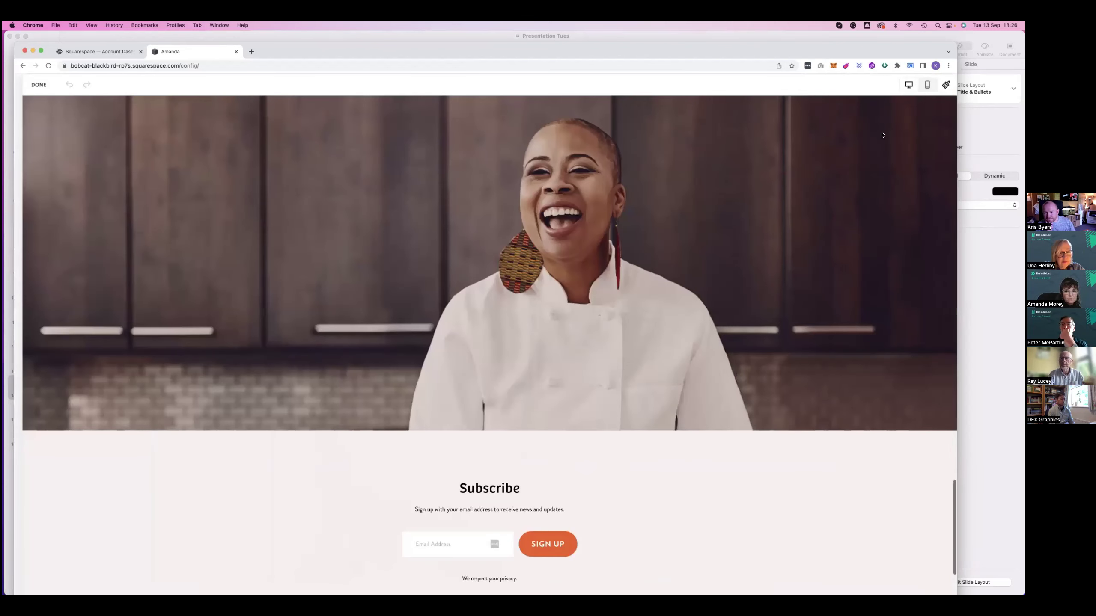
left_click(512, 258)
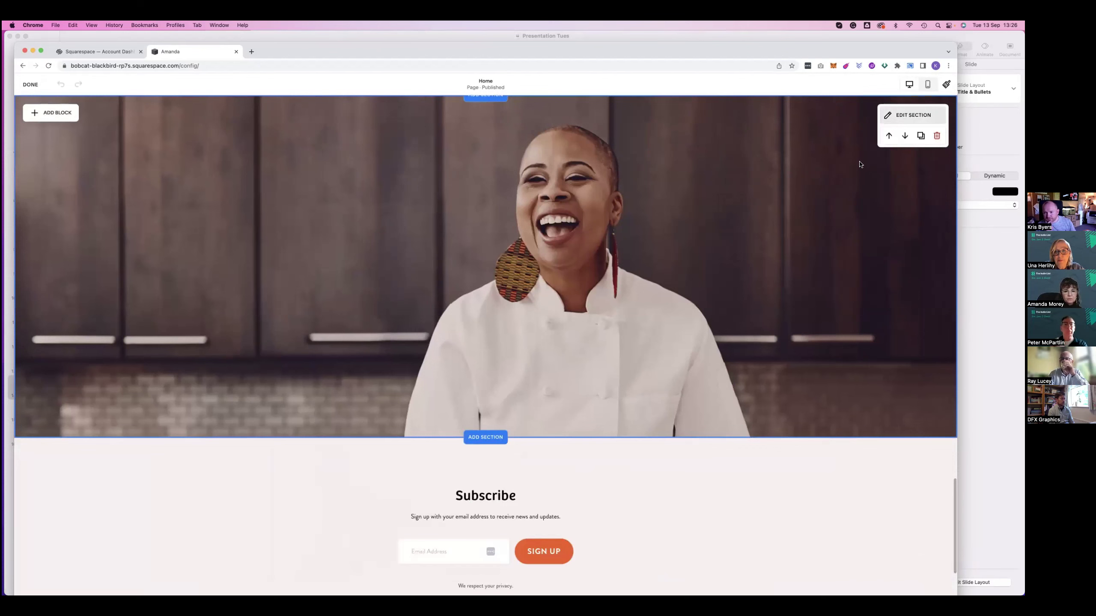
left_click(904, 115)
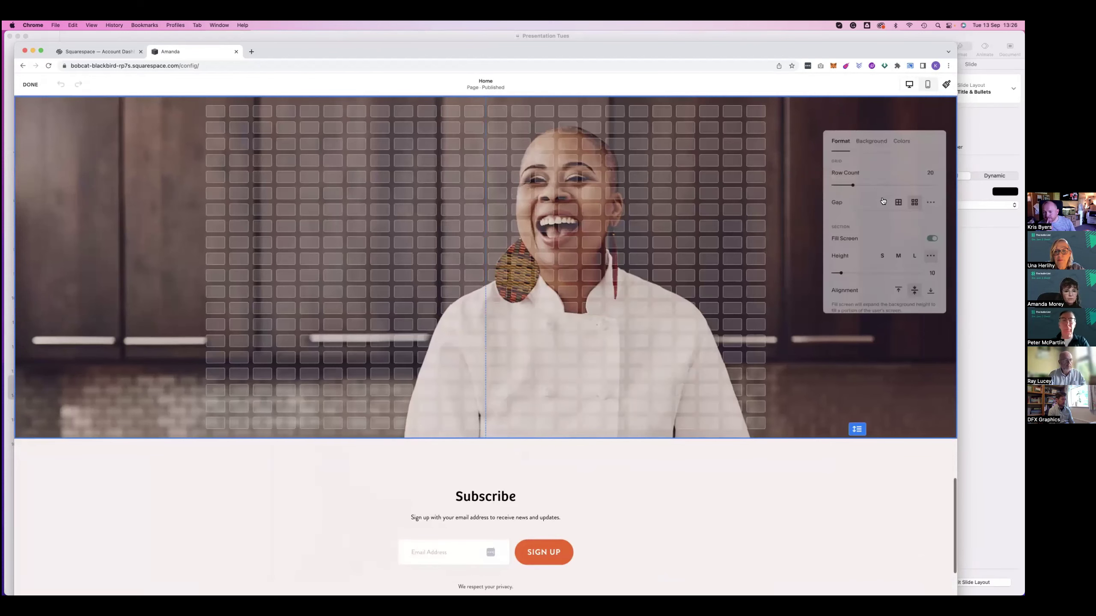
left_click(871, 141)
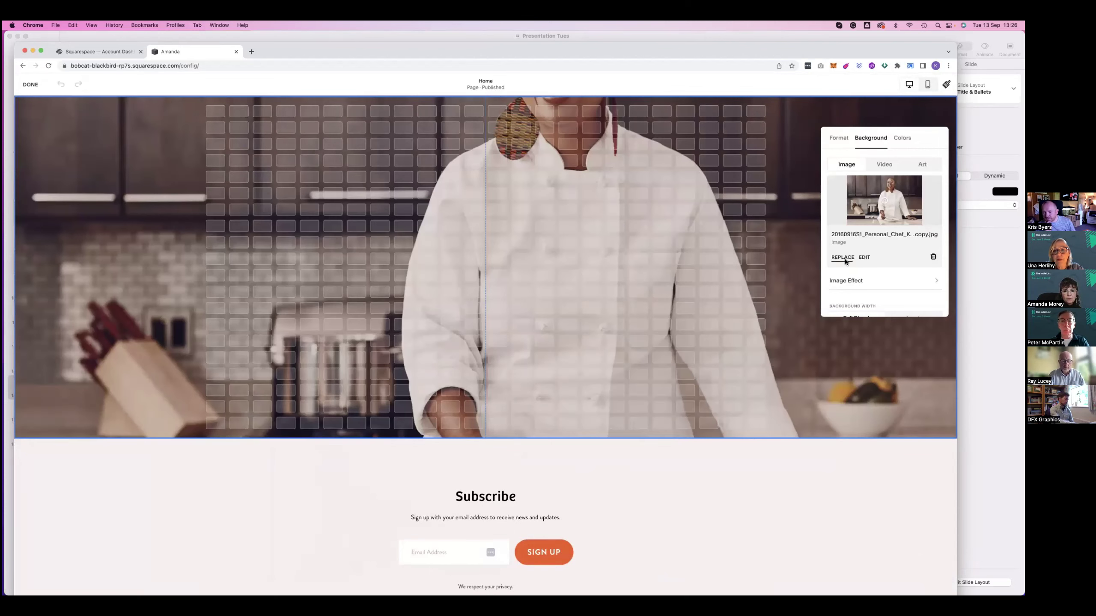
left_click(843, 258)
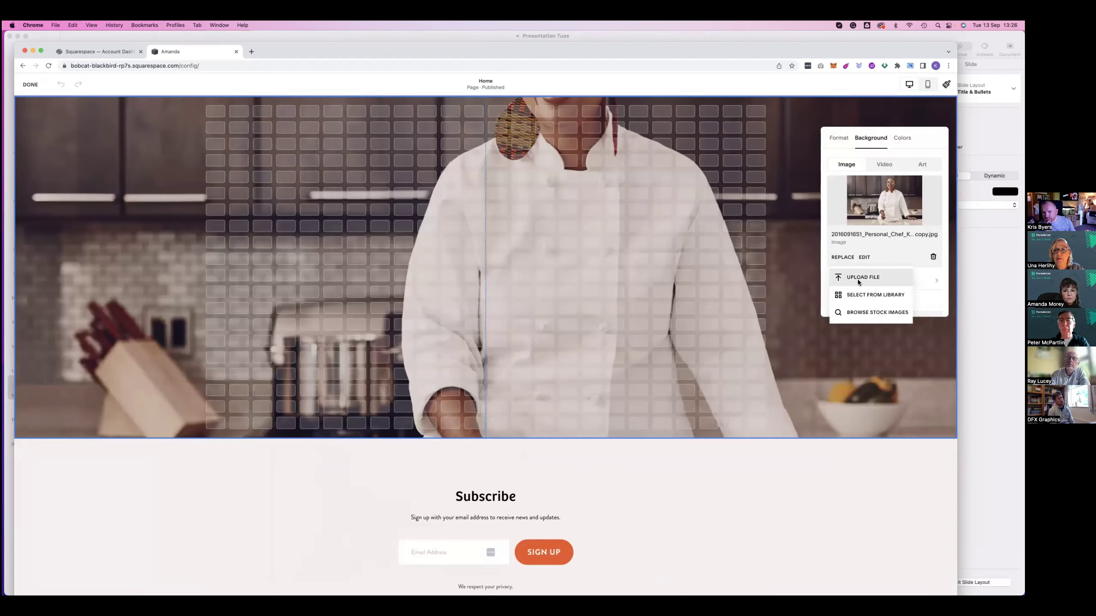
left_click(259, 291)
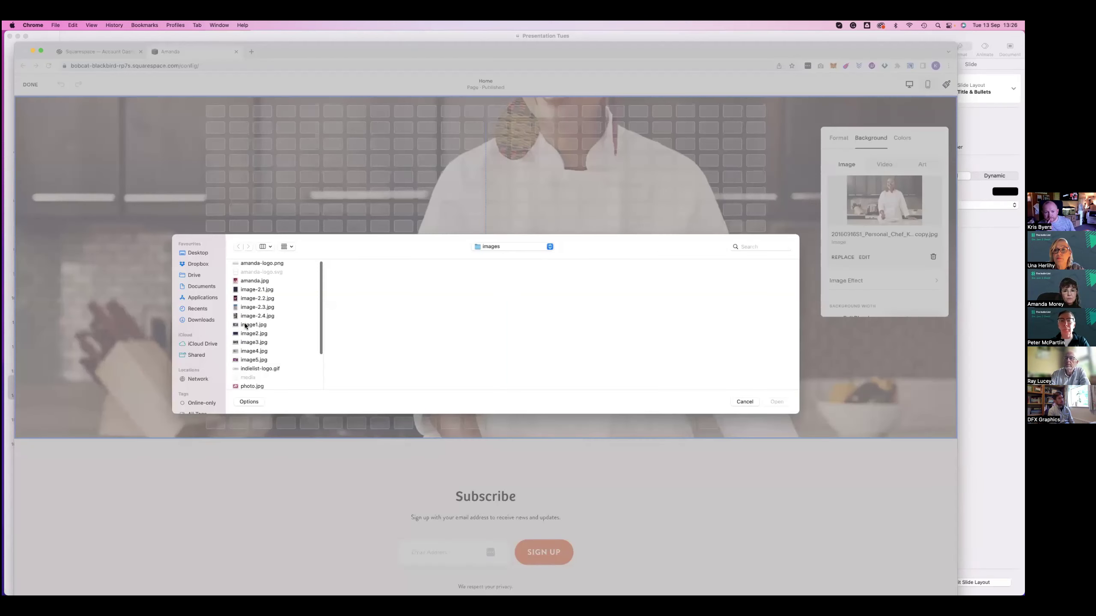
Choose image-2.4.jpg, the blurred bicycle photo, as the chef section's new background
left_click(253, 333)
key("Up")
key("Up")
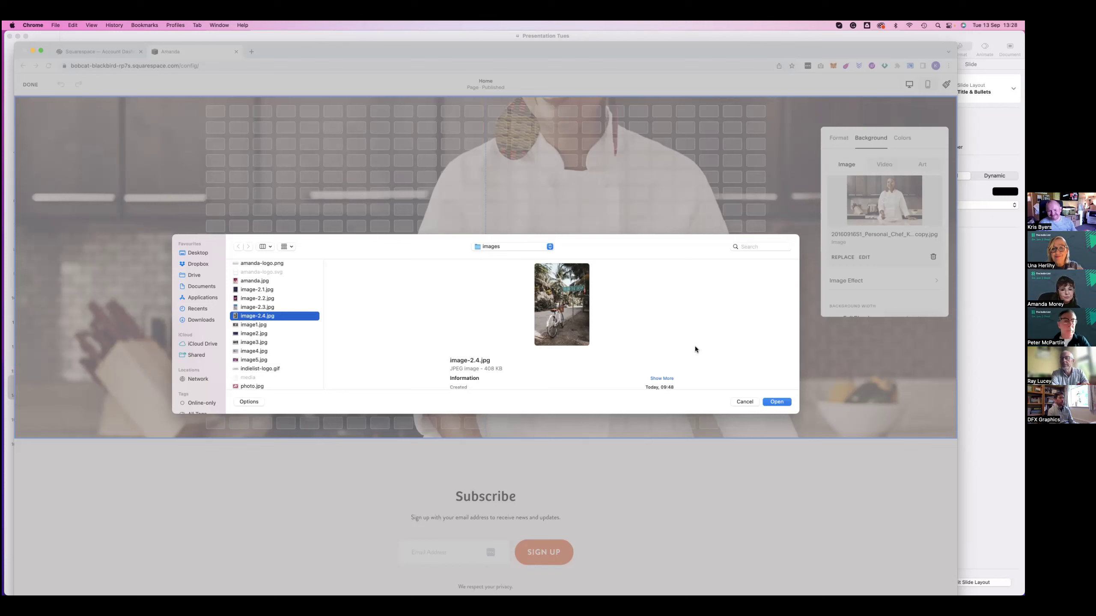
left_click(773, 403)
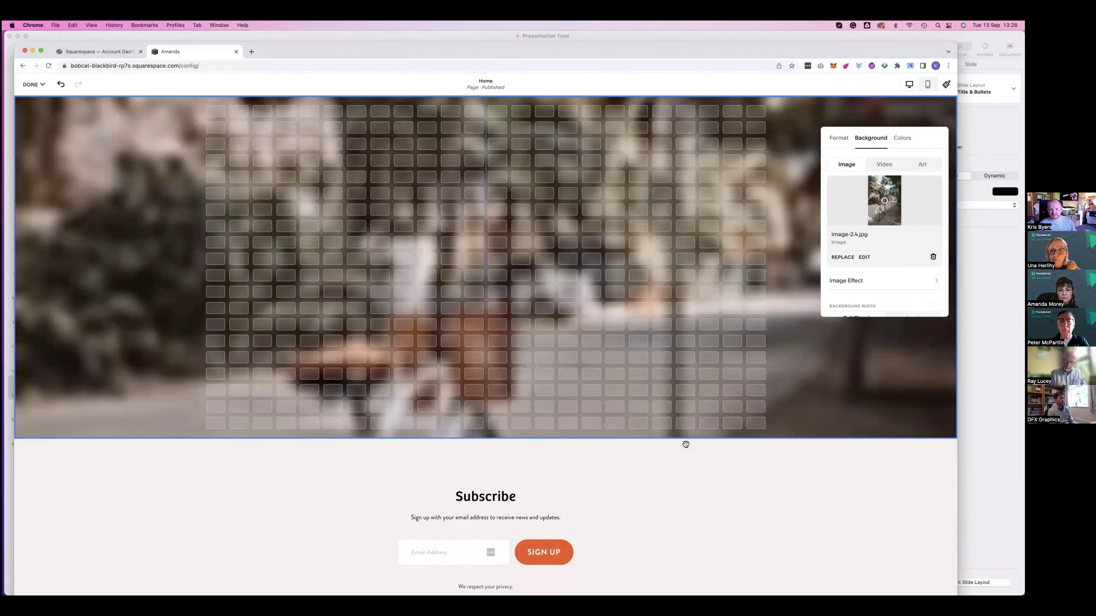
Save the home page, then delete the About, Testimonials and Consultations pages
left_click(30, 84)
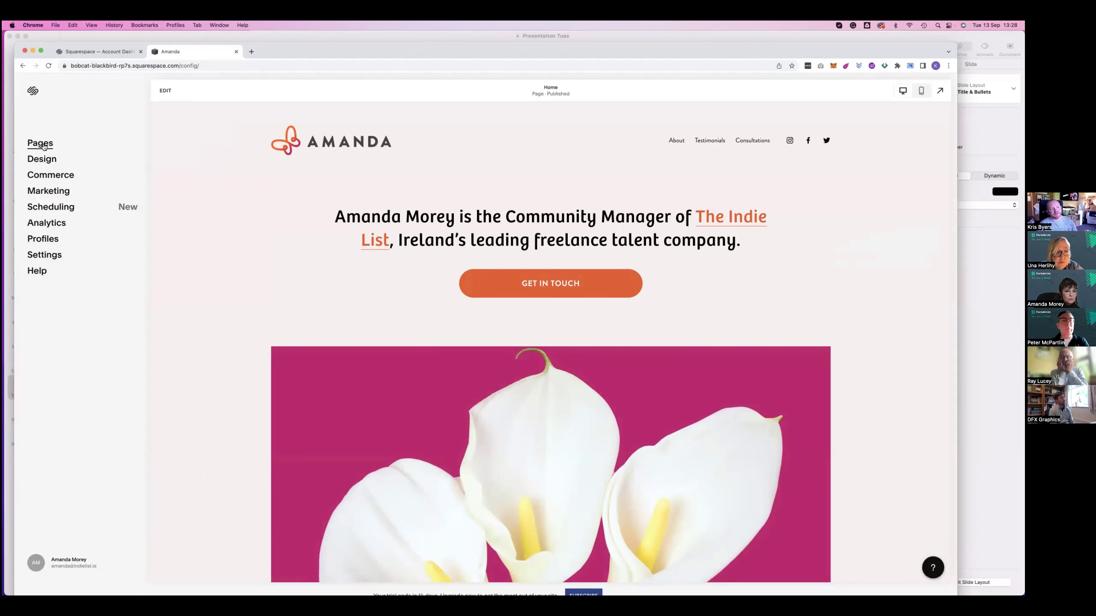
left_click(43, 147)
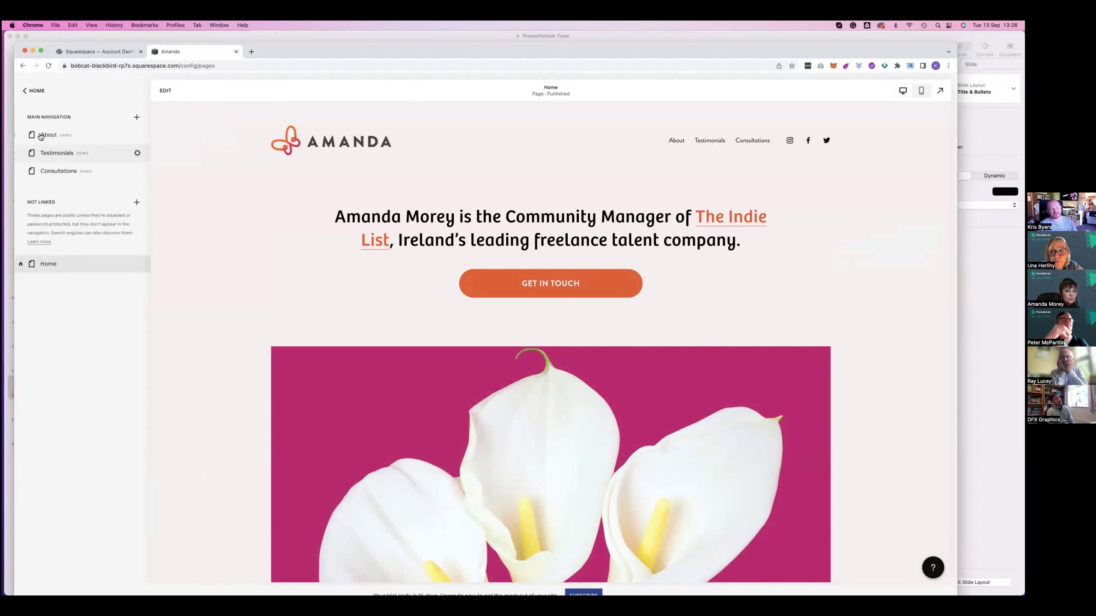
mouse_move(137, 137)
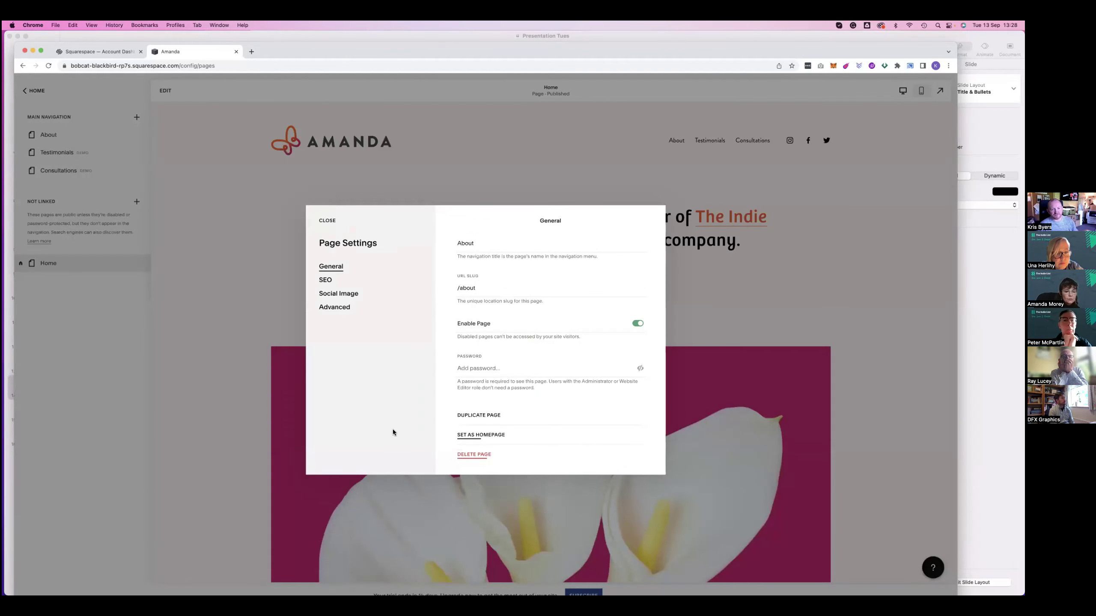
key("Return")
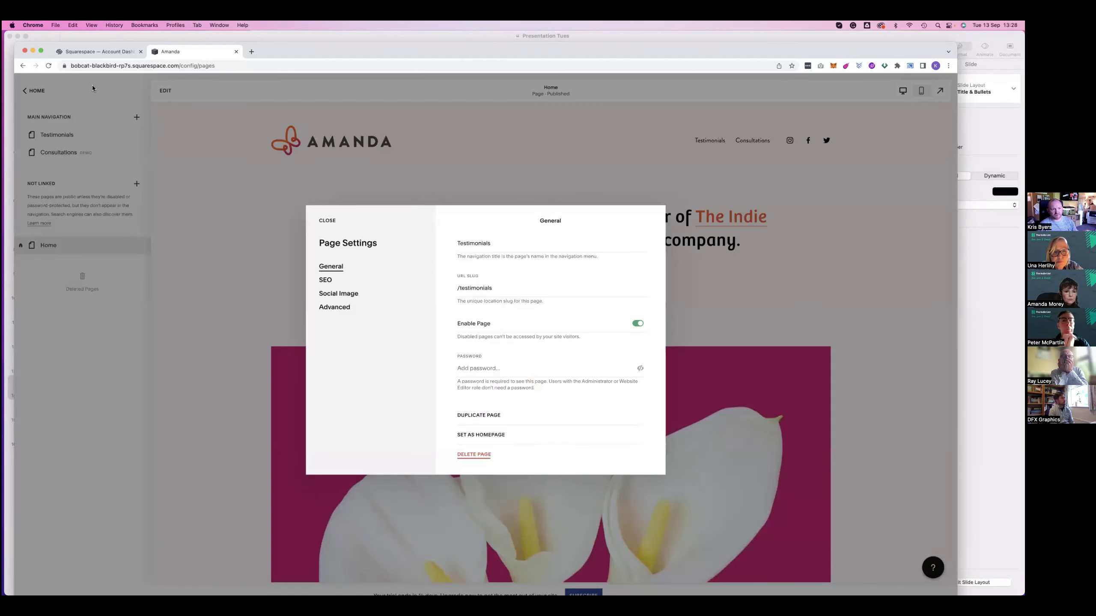
left_click(474, 454)
key("Return")
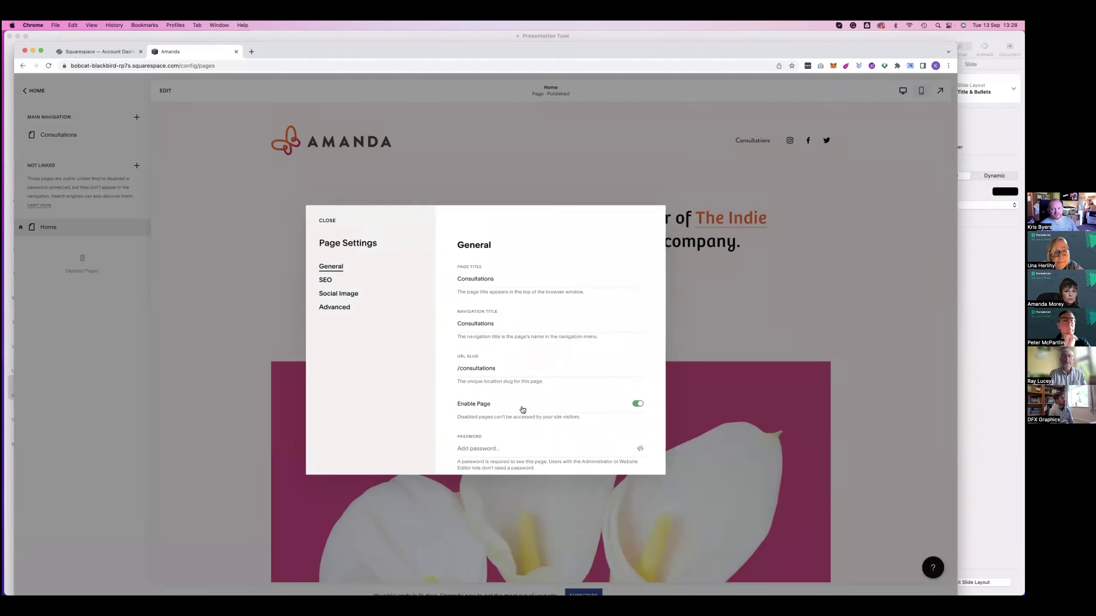
scroll(545, 400, "down", 4)
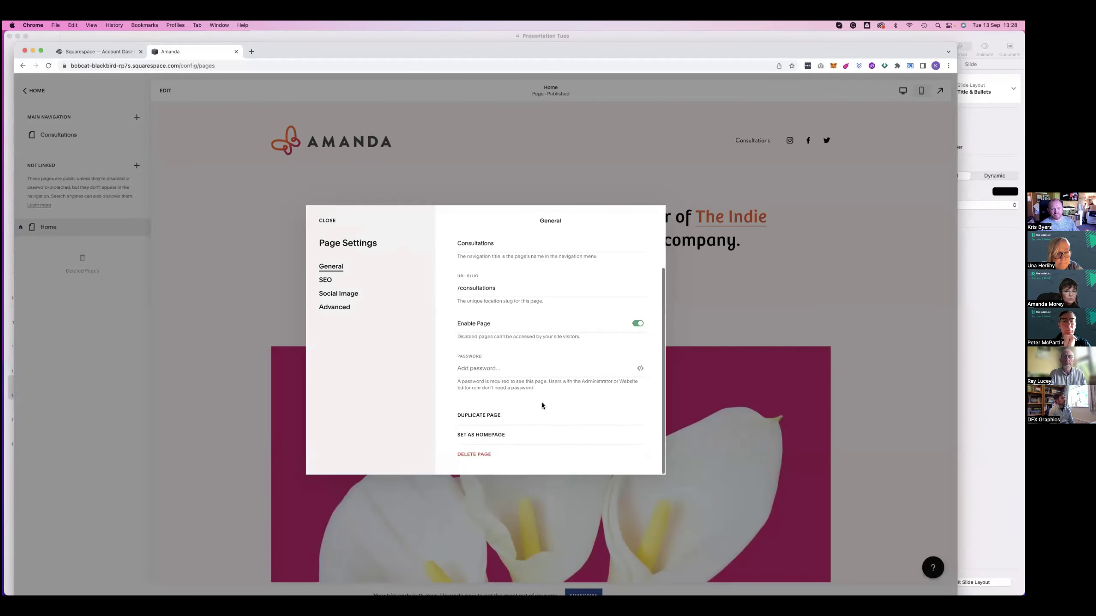
left_click(474, 454)
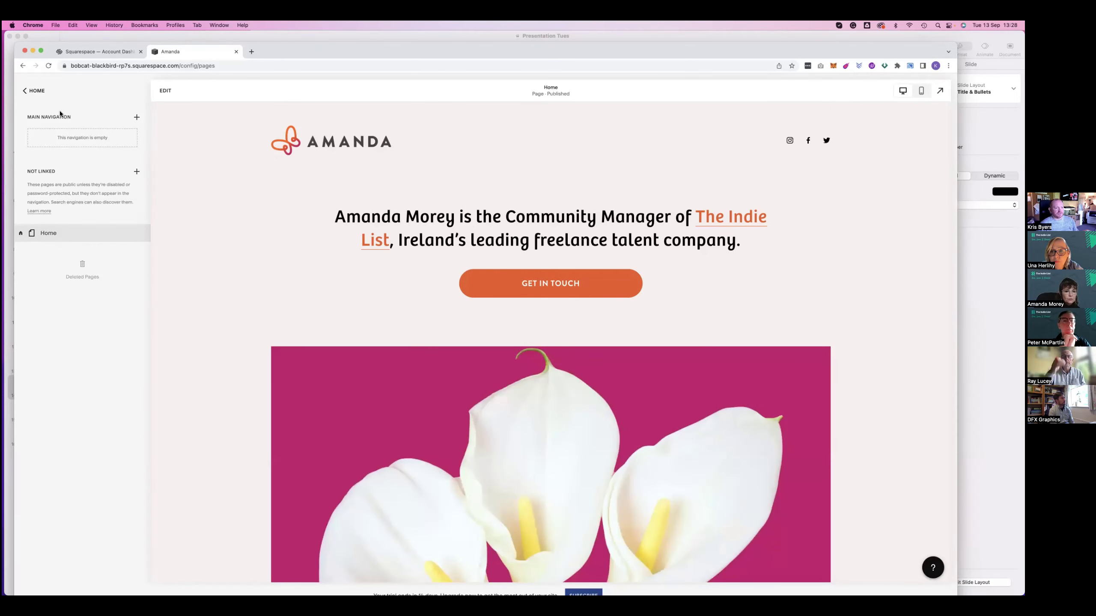
left_click(137, 118)
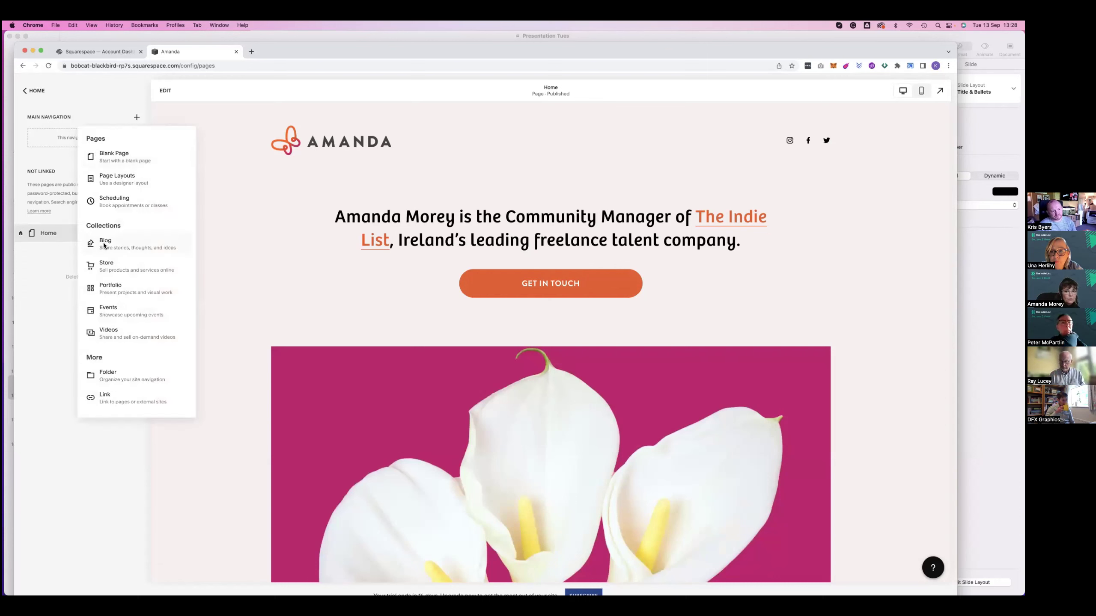
Add a blog page to Main Navigation and rename it from Blog 3 to Blog
left_click(394, 211)
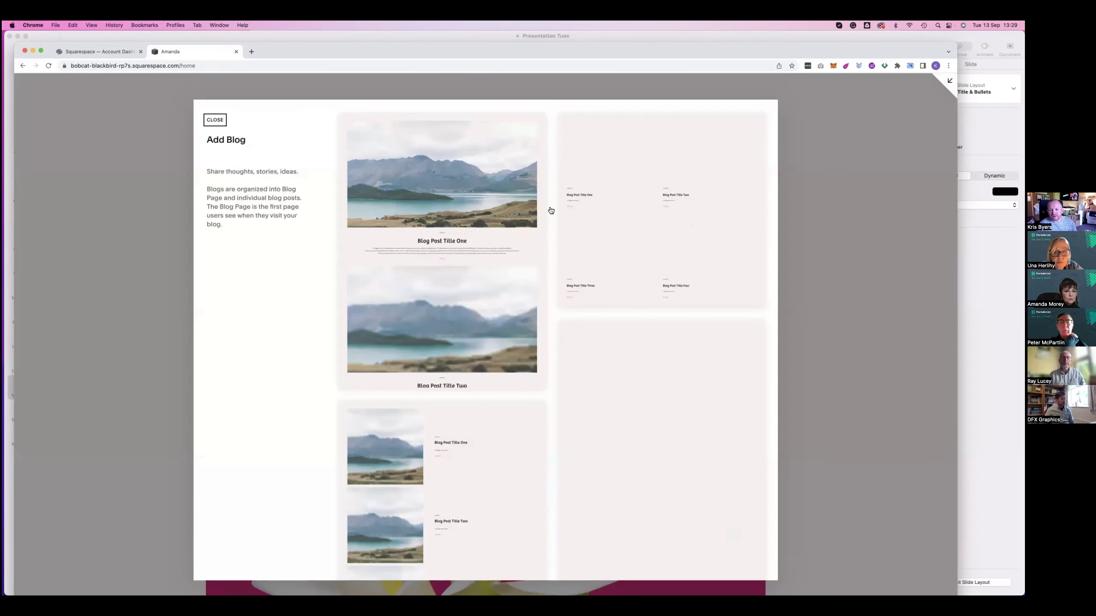
scroll(533, 447, "down", 3)
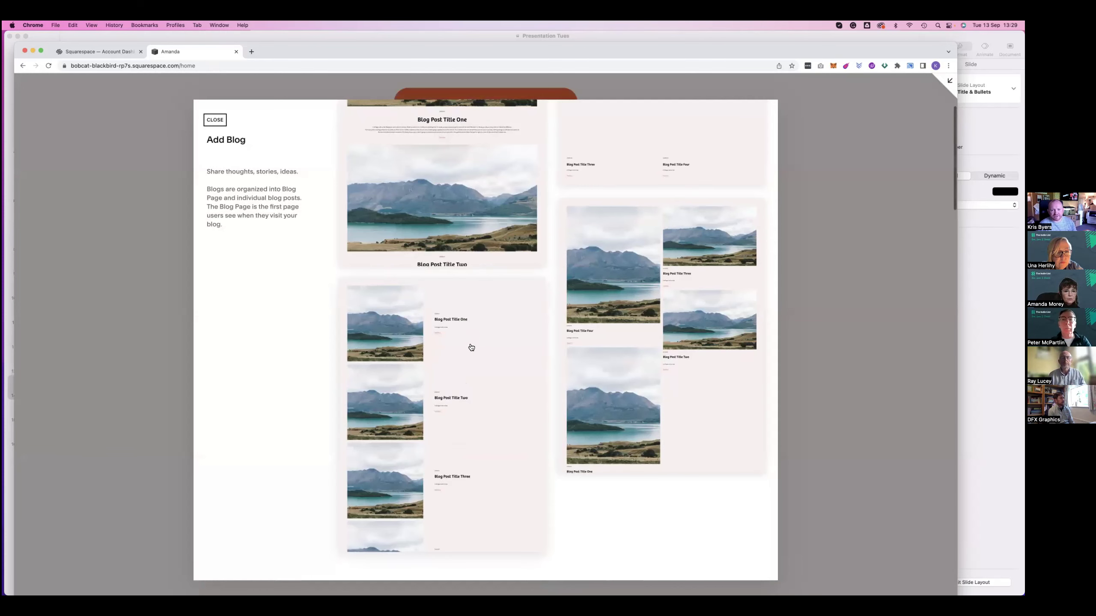
scroll(505, 388, "up", 3)
scroll(518, 331, "down", 3)
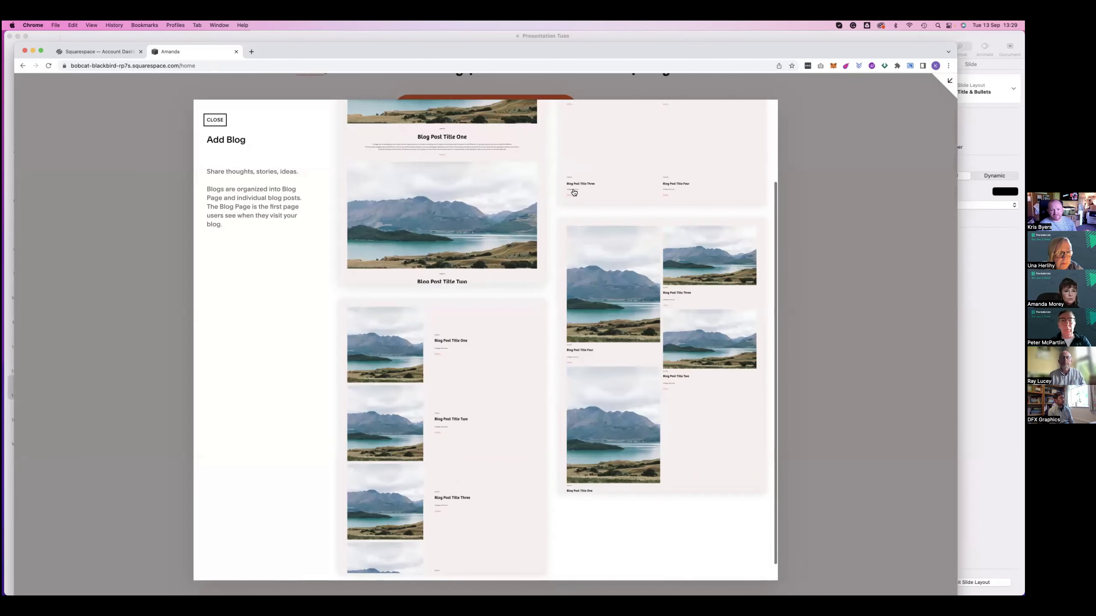
key("Escape")
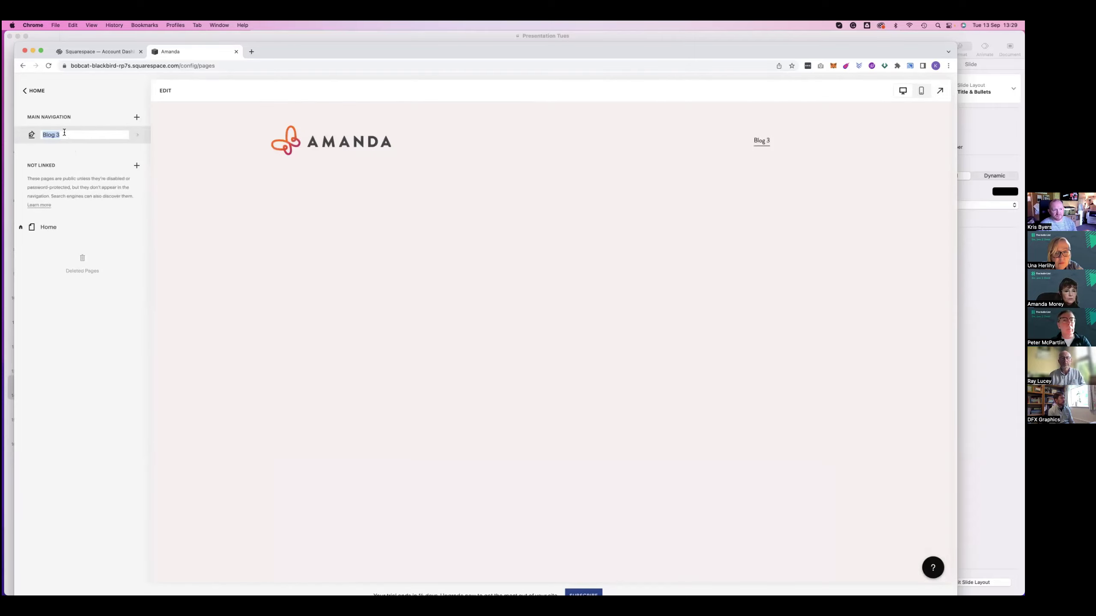
left_click(69, 136)
key("BackSpace")
key("BackSpace")
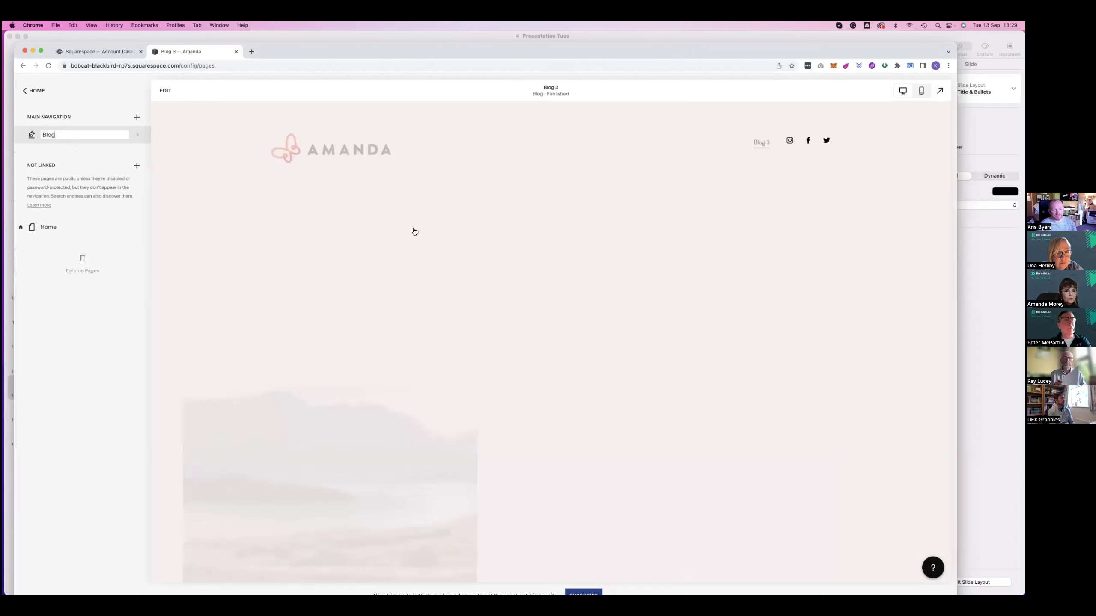
scroll(633, 262, "down", 10)
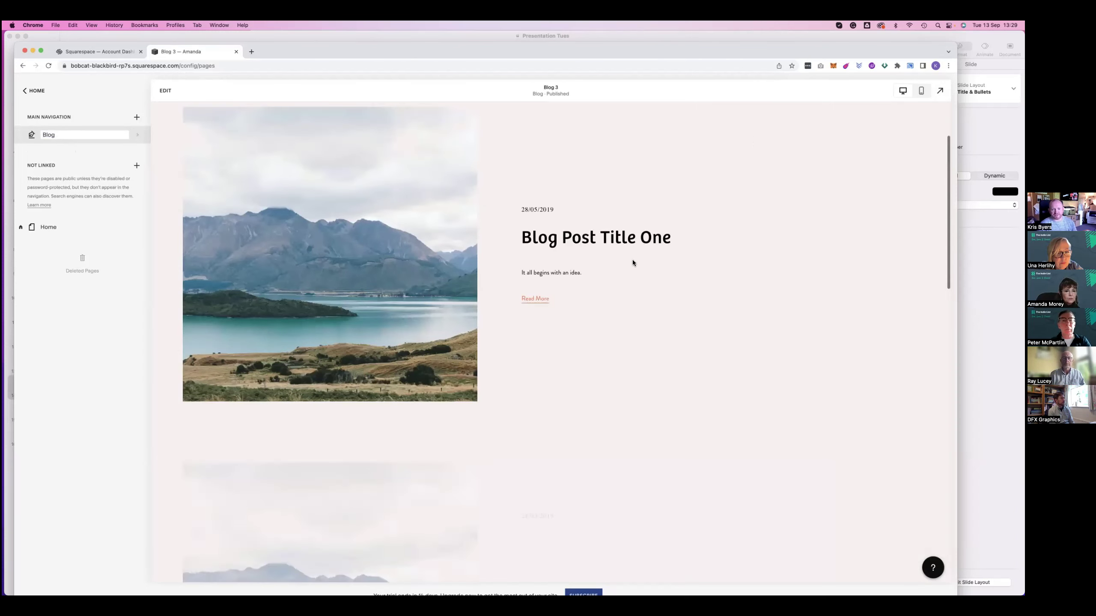
scroll(633, 262, "down", 5)
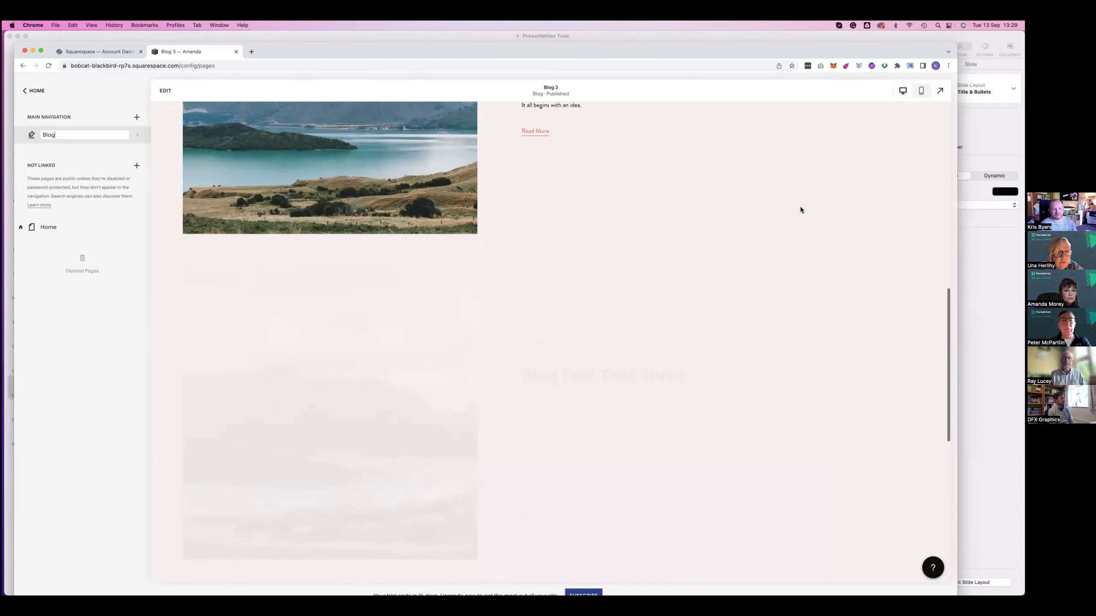
scroll(800, 210, "up", 15)
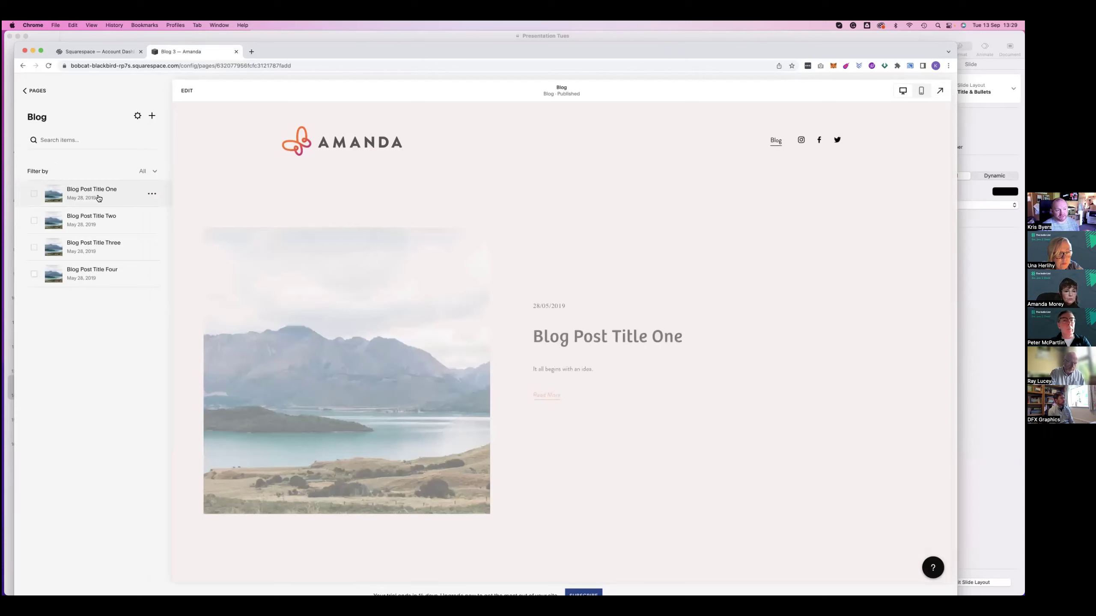
Open Blog Post Title One and review its Content, Options and SEO settings, then close them
left_click(34, 194)
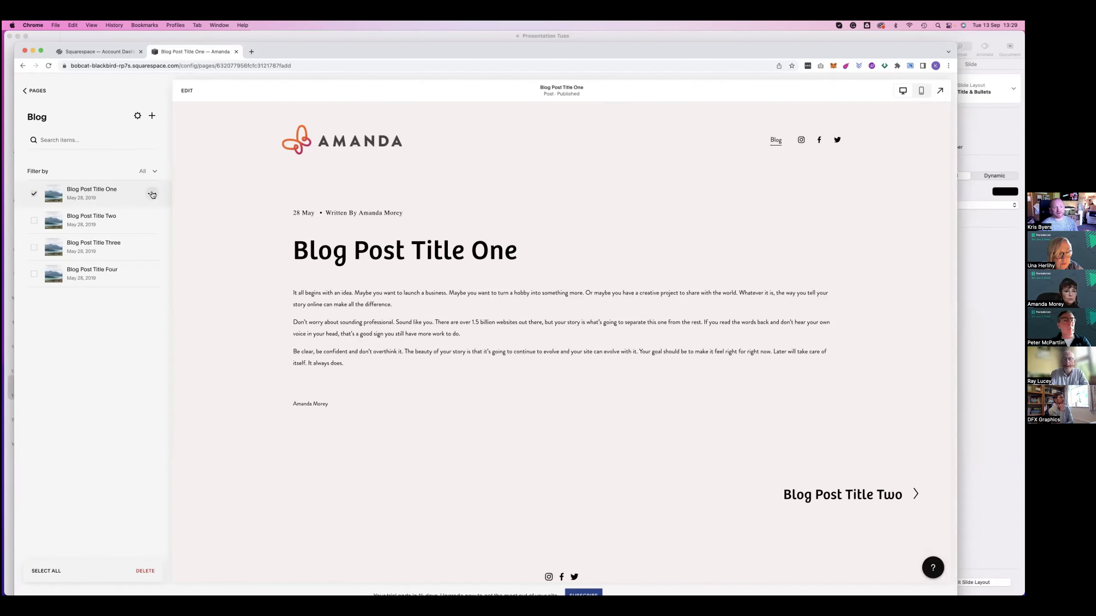
left_click(151, 194)
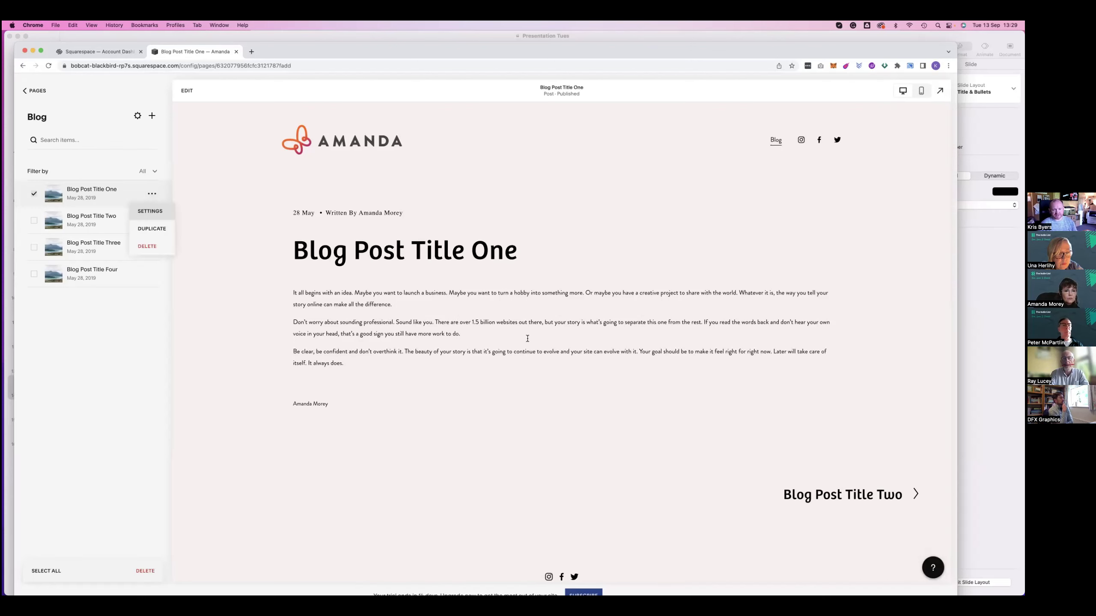
key("Return")
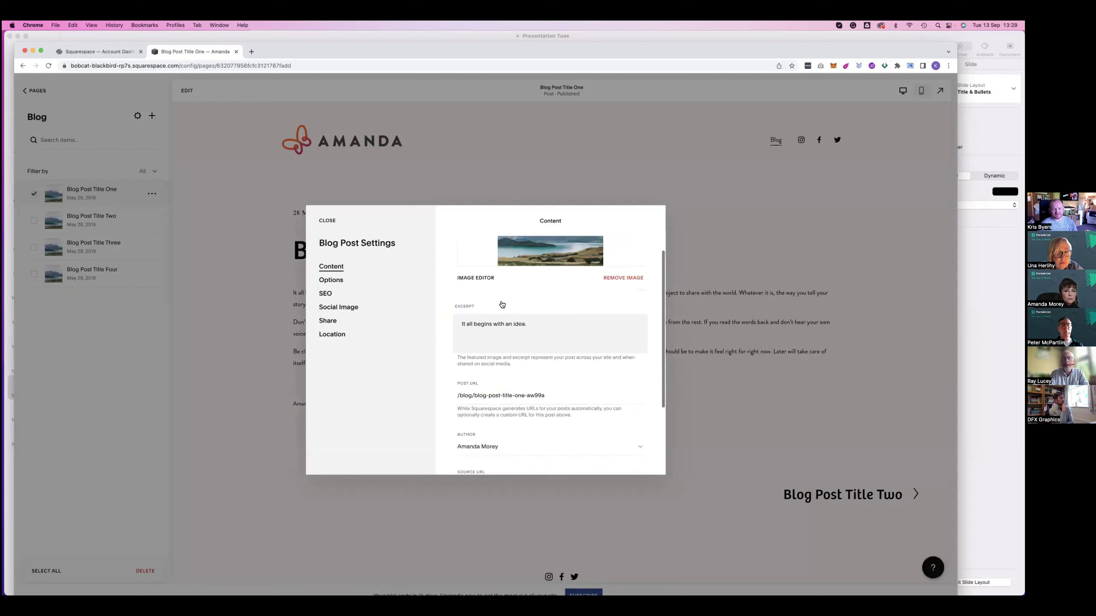
scroll(503, 330, "down", 1)
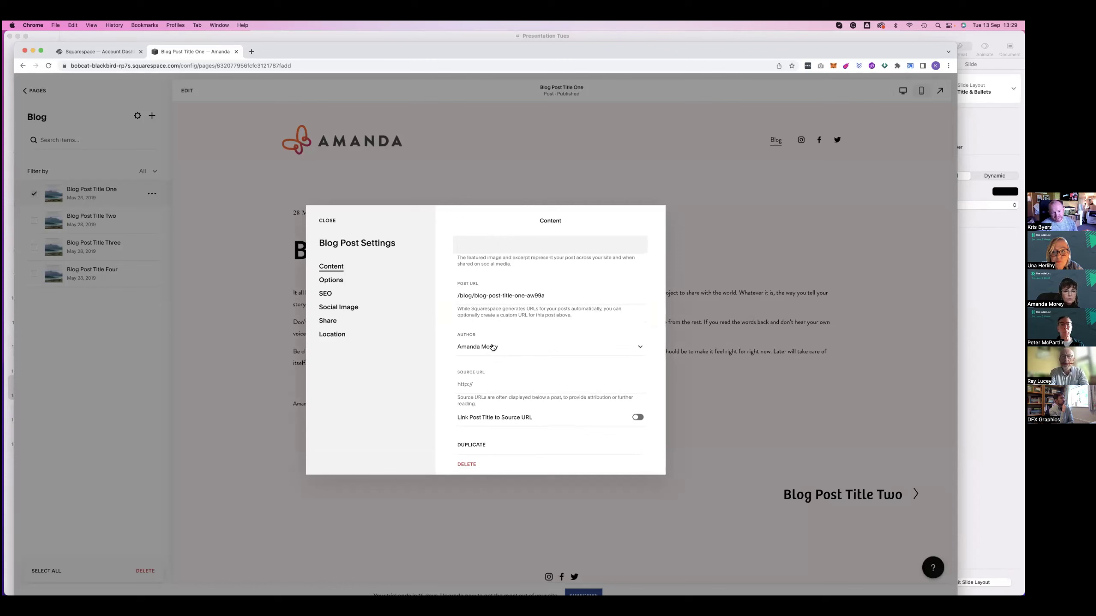
scroll(493, 349, "down", 1)
scroll(486, 383, "up", 6)
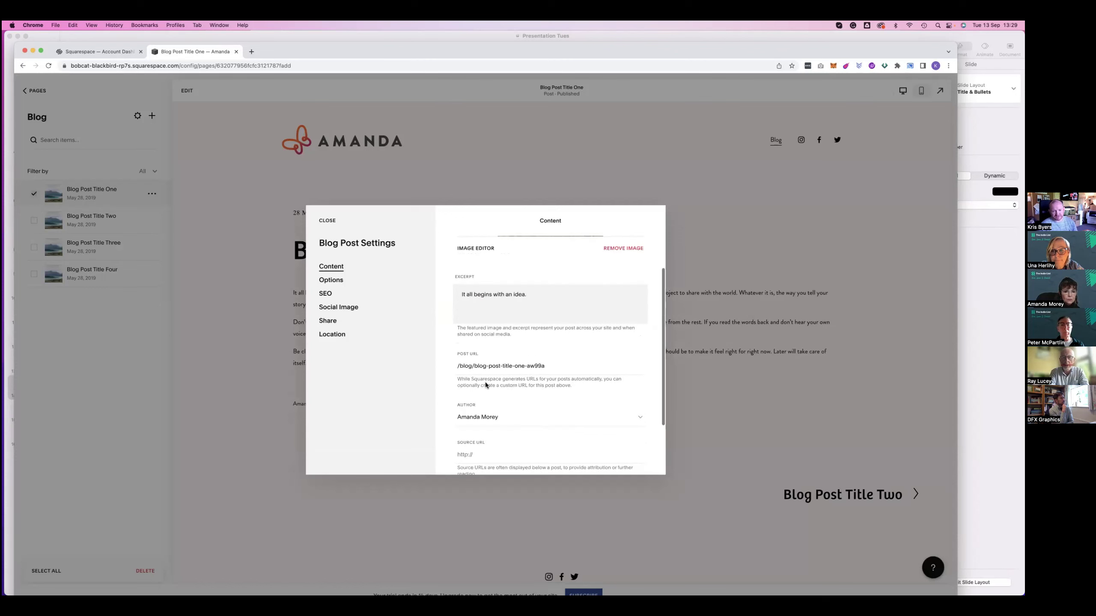
left_click(335, 282)
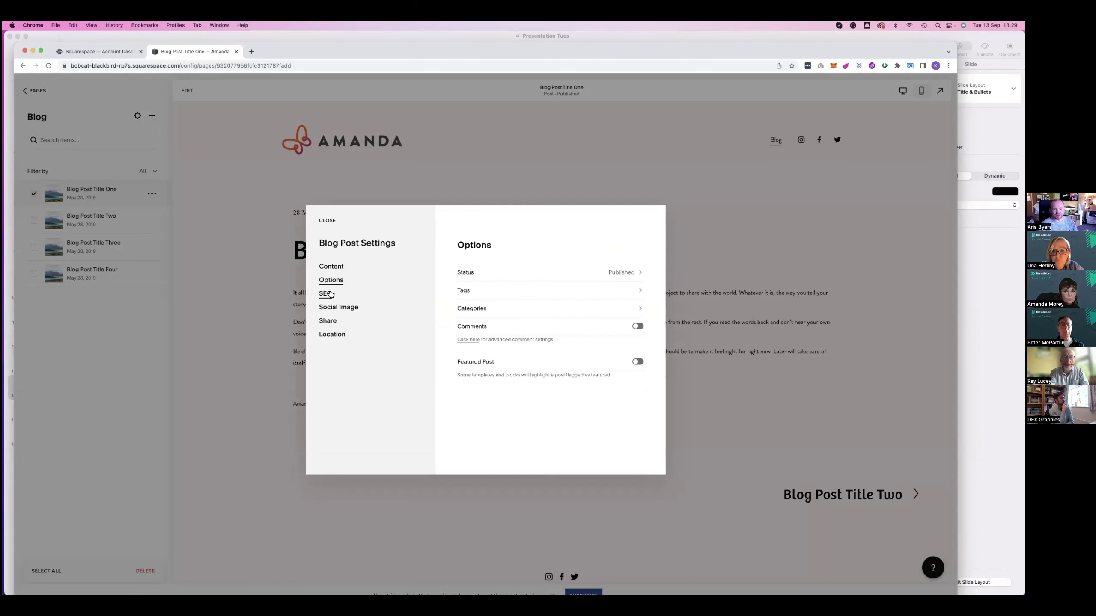
left_click(332, 294)
scroll(514, 311, "down", 1)
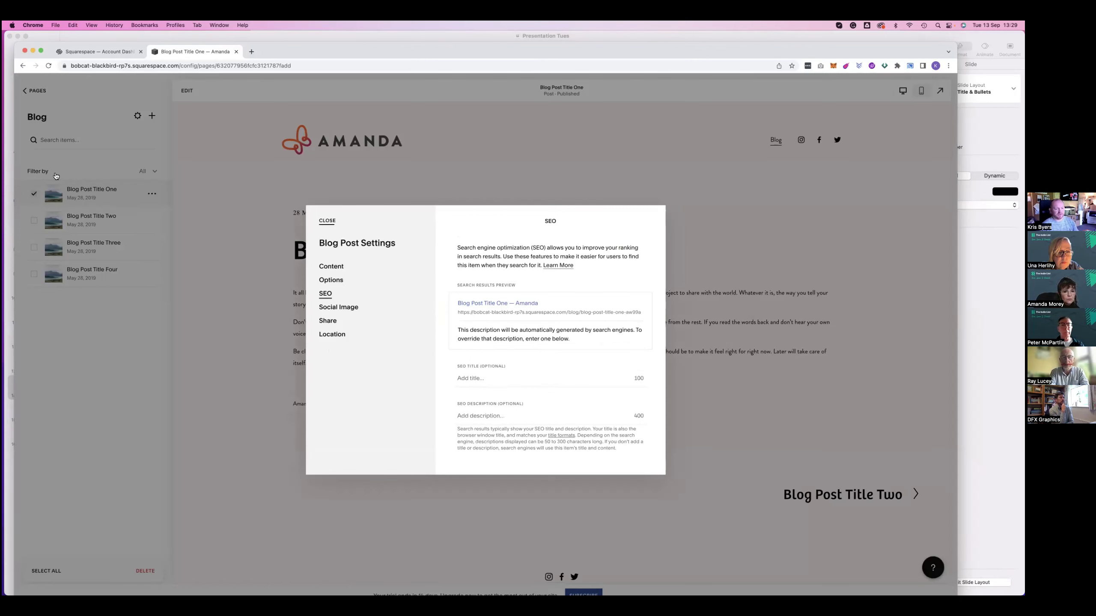
left_click(88, 193)
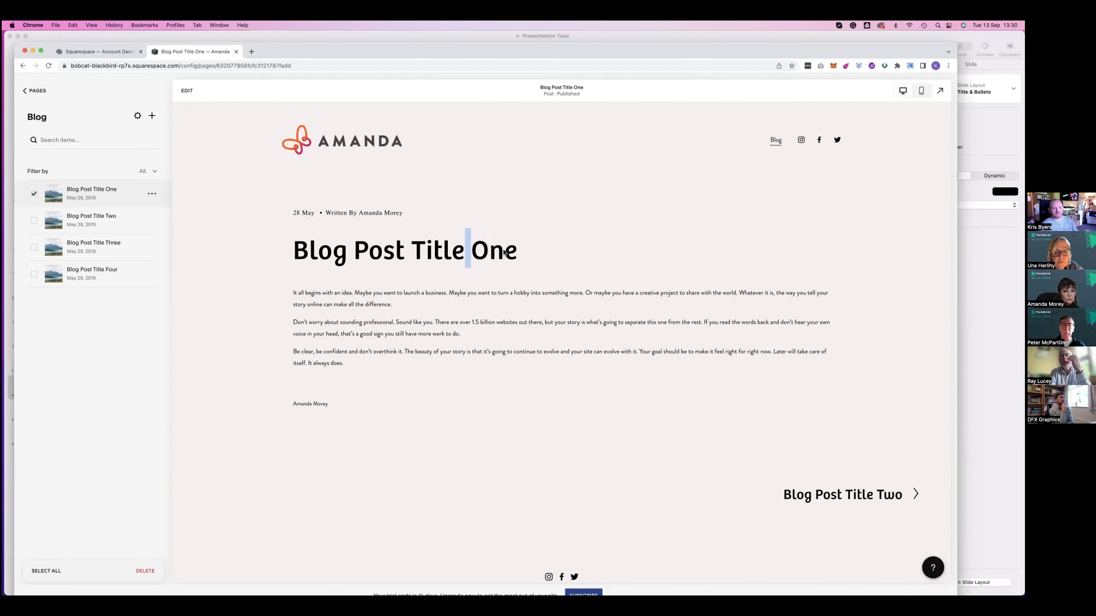
Retitle the first blog post 'Article 1'
left_click(464, 255)
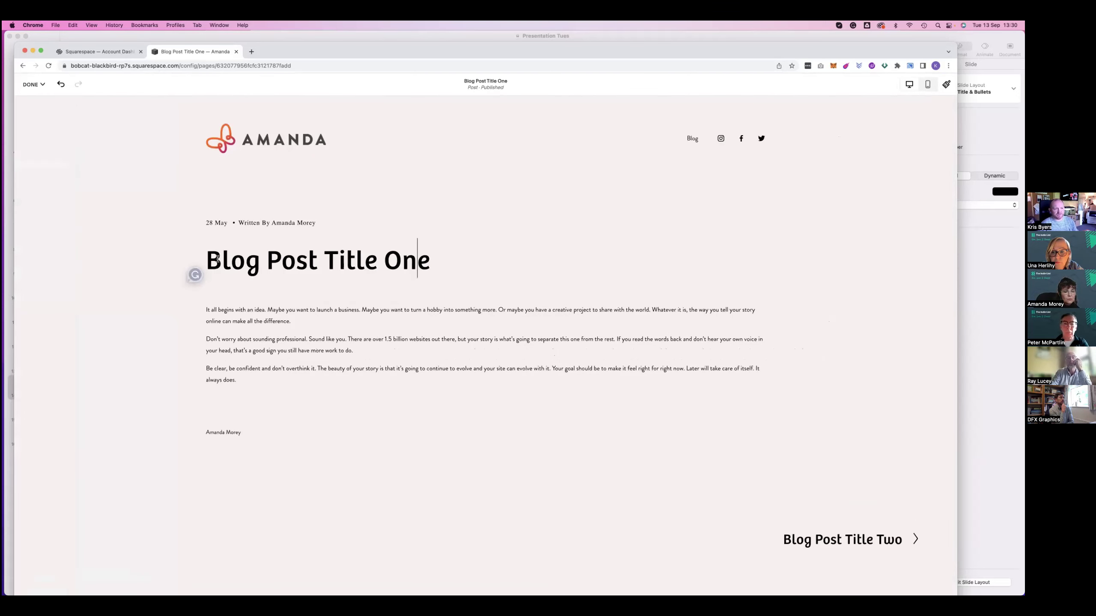
key("super+a")
type("Article ")
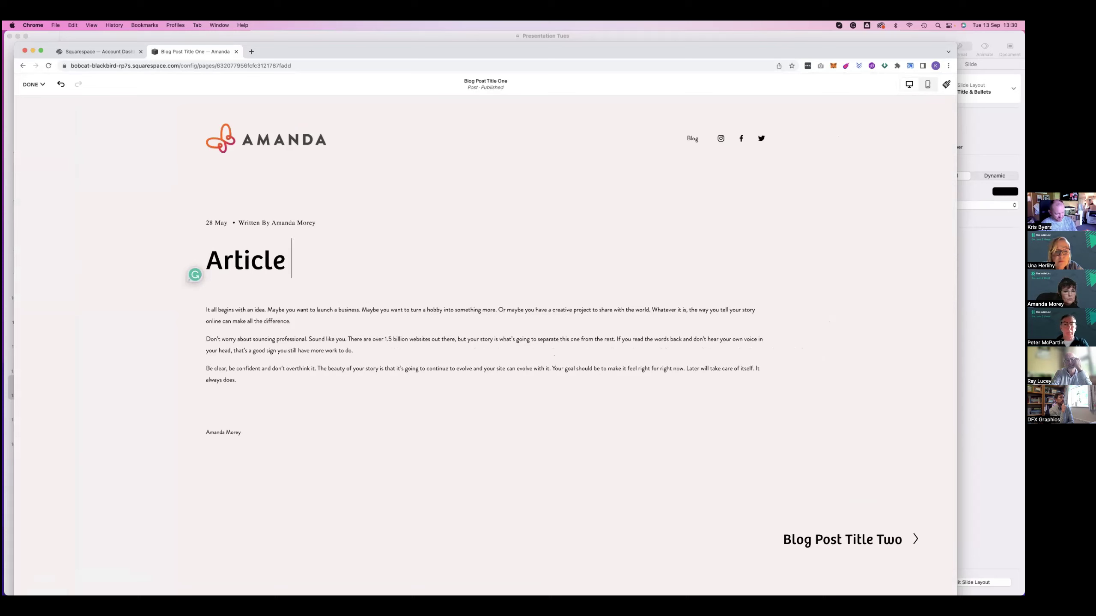
type("1")
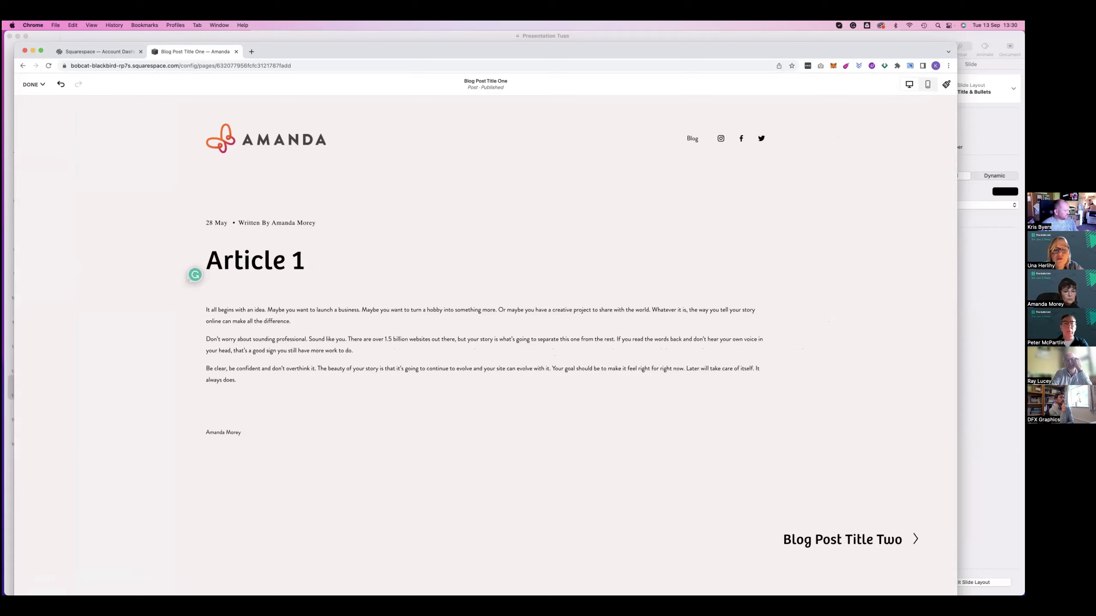
key("super+Tab")
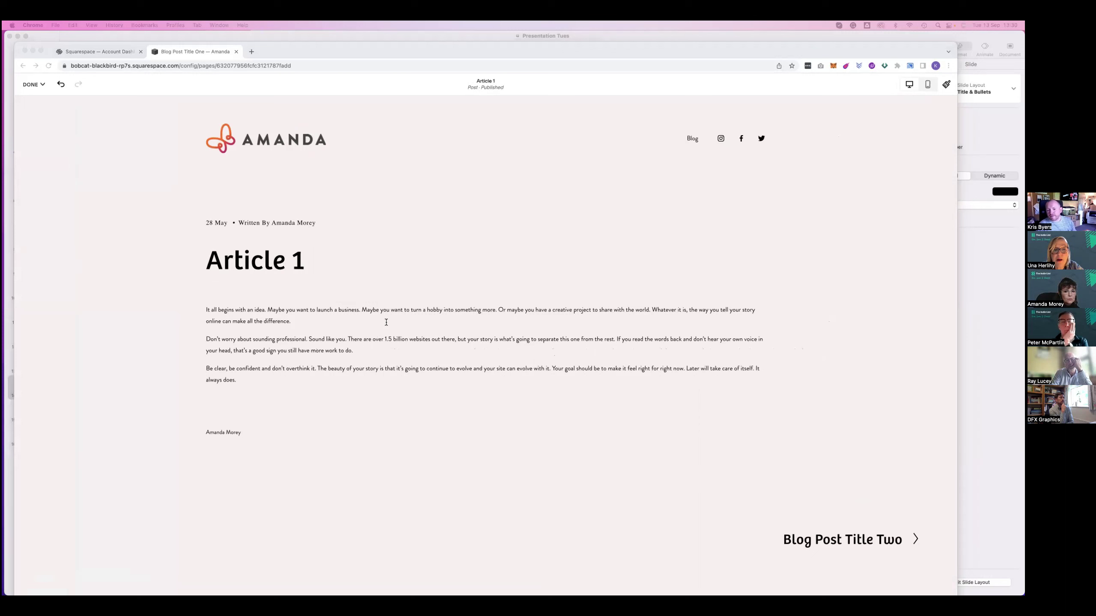
key("super+Tab")
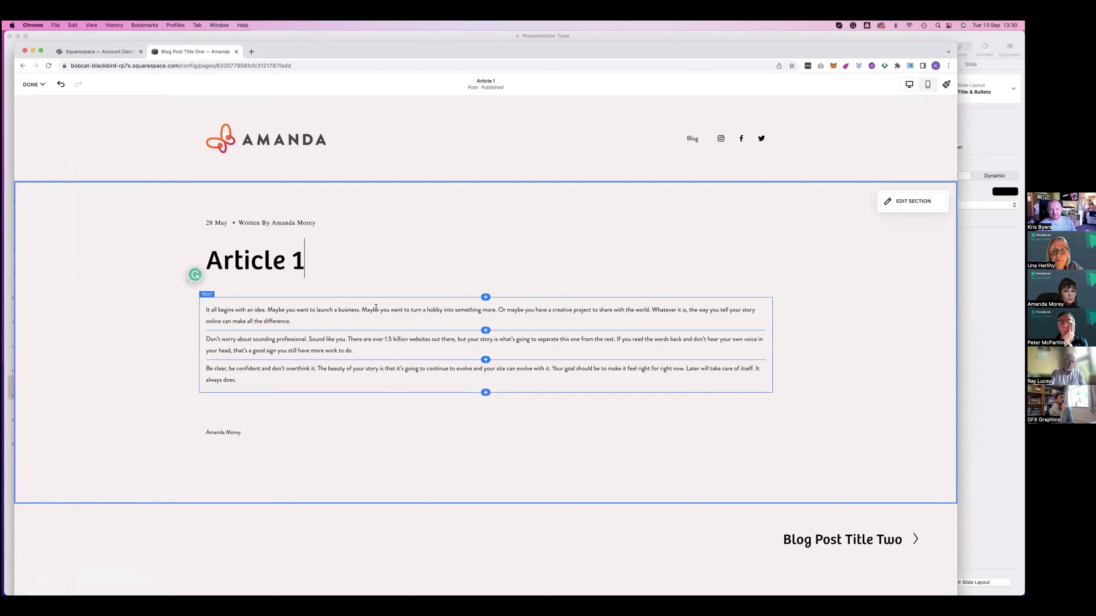
left_click(41, 86)
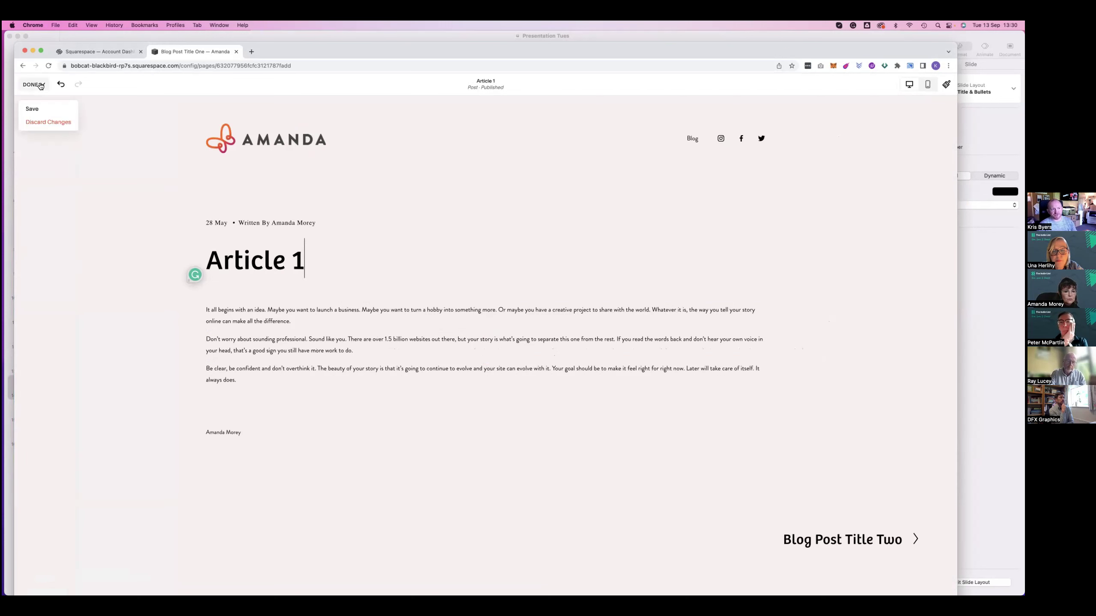
Replace the post's body with lorem ipsum paragraphs and save the post
left_click(297, 324)
key("super+a")
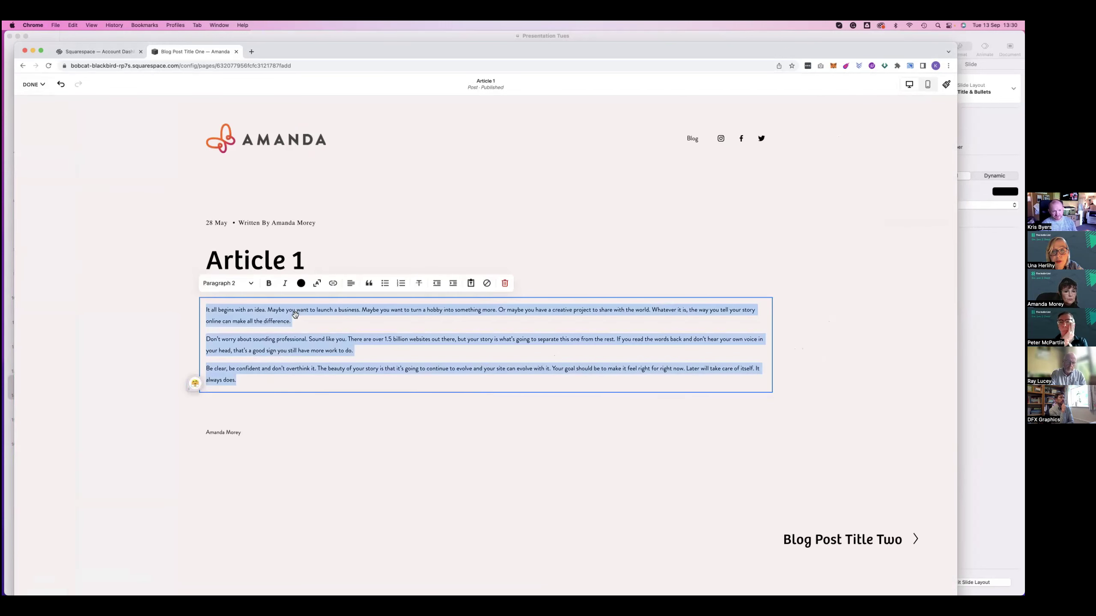
left_click(232, 284)
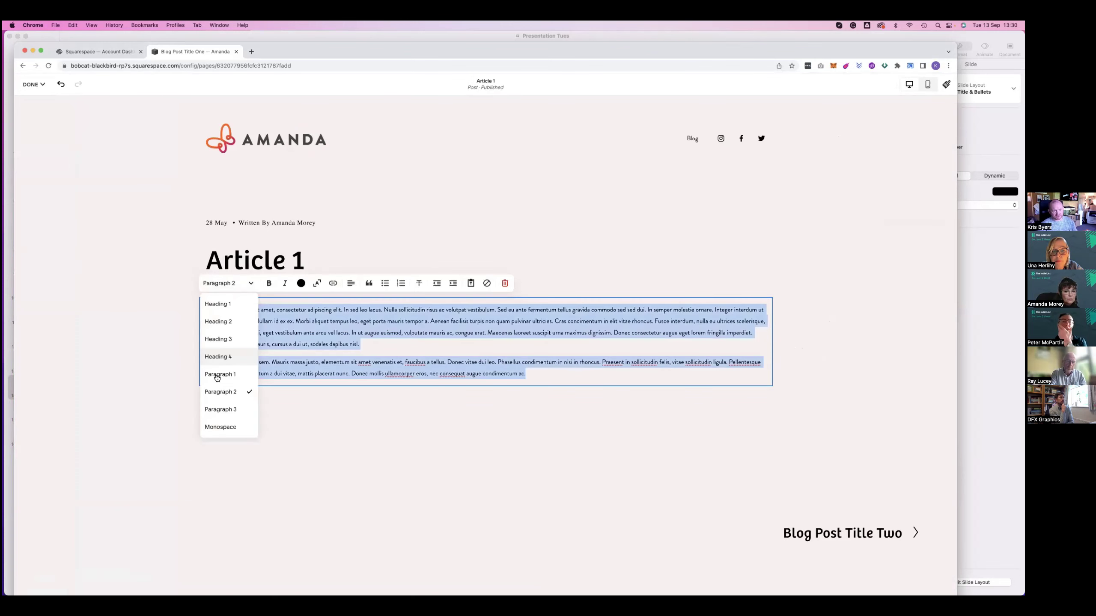
left_click(132, 244)
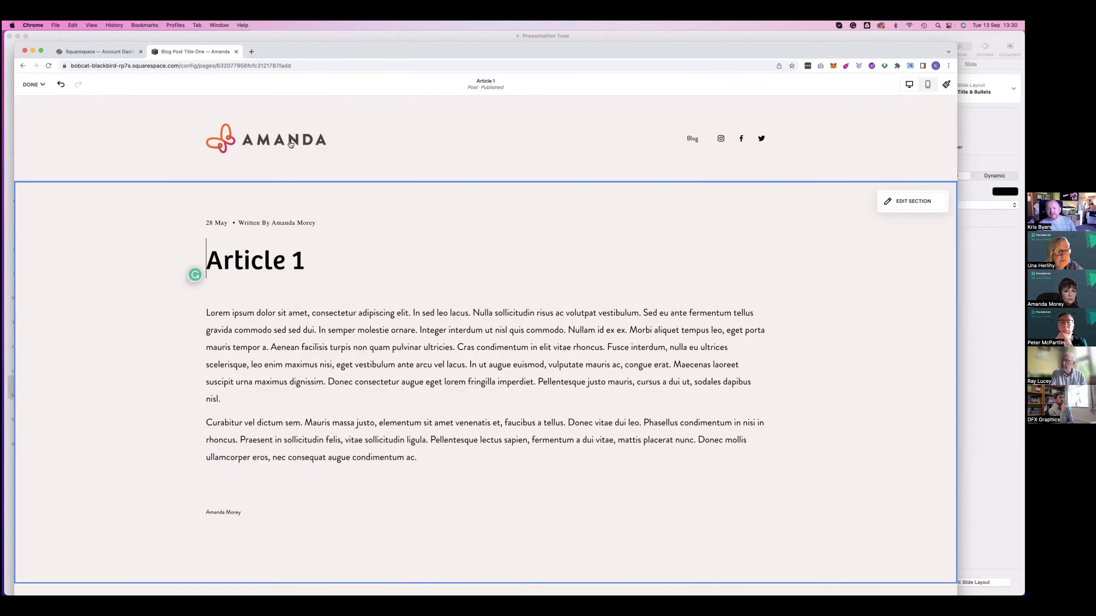
left_click(44, 76)
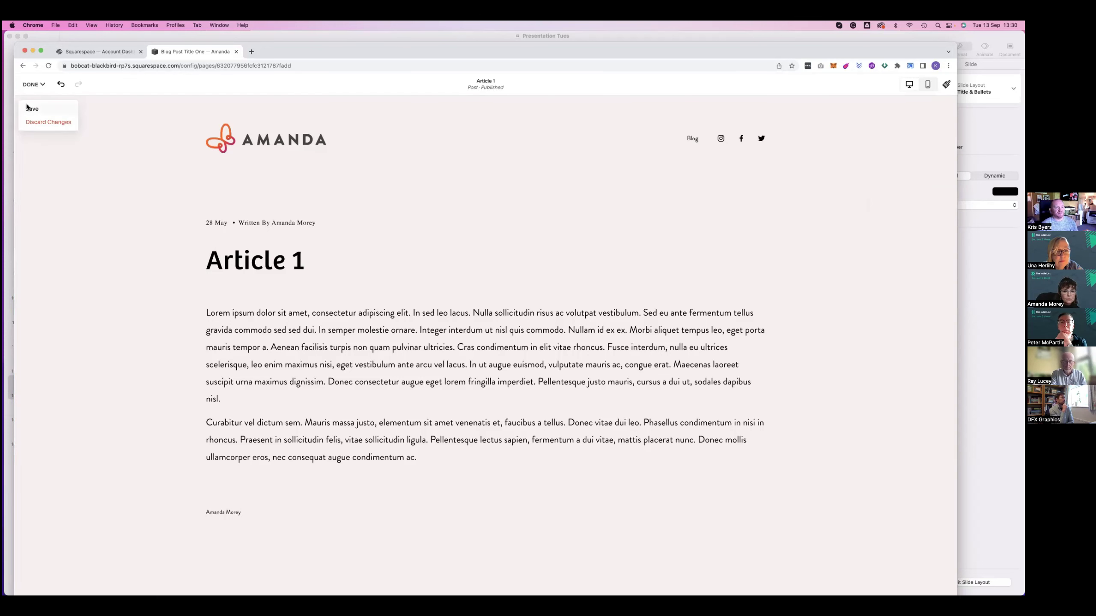
left_click(31, 106)
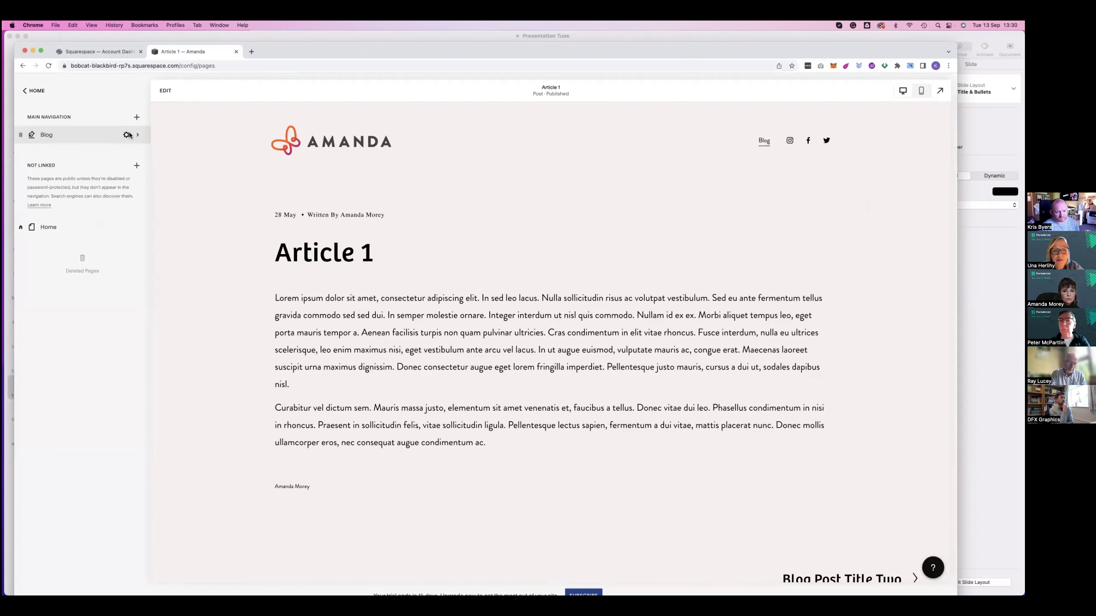
Open the Blog page's post list and review its page settings
left_click(125, 135)
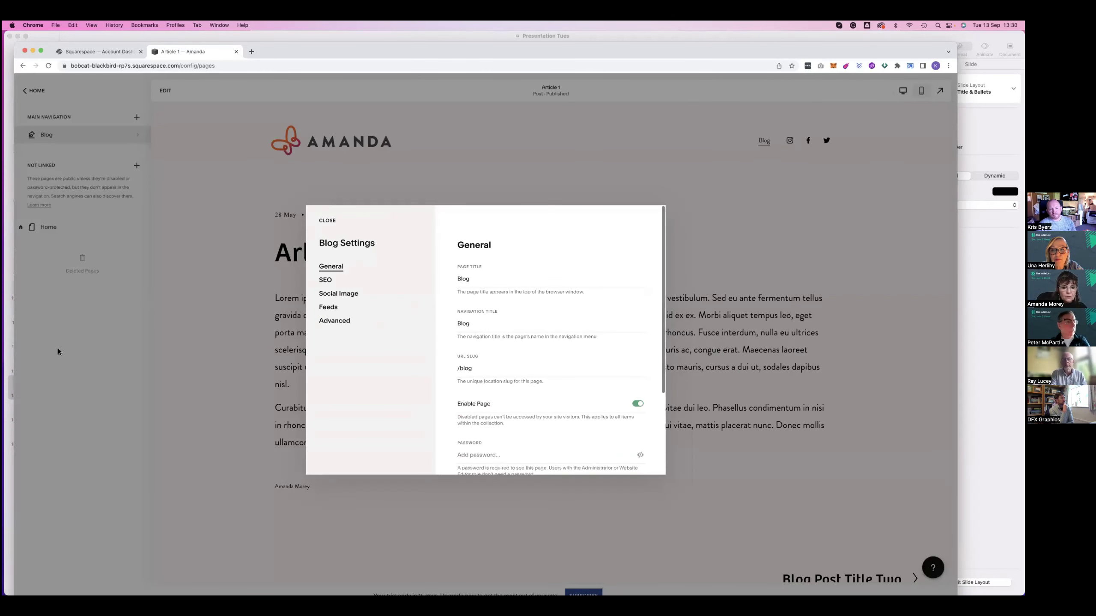
left_click(59, 350)
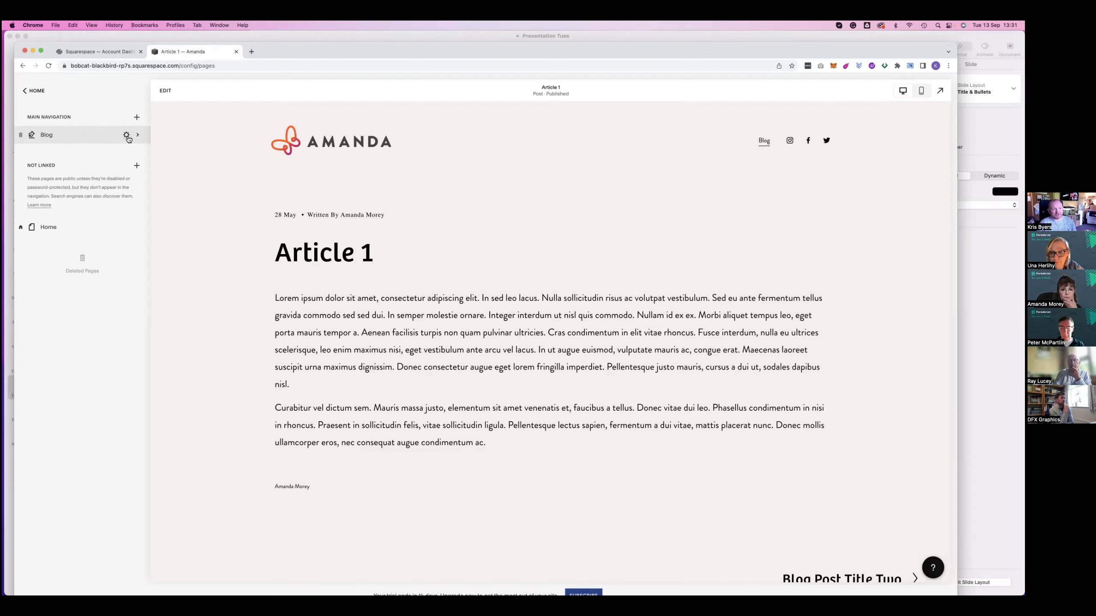
left_click(84, 138)
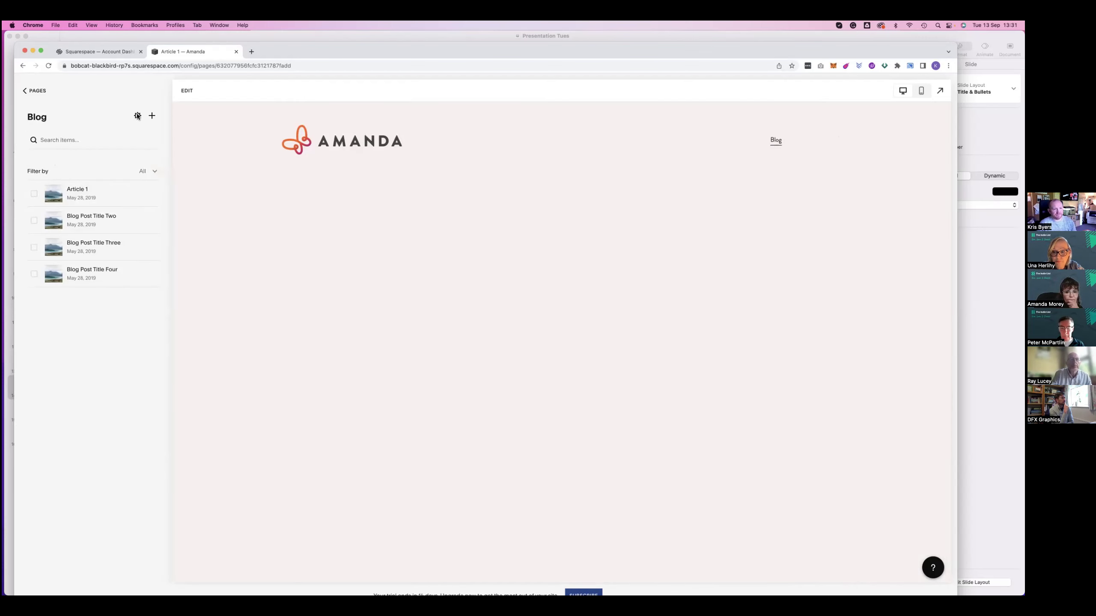
left_click(138, 116)
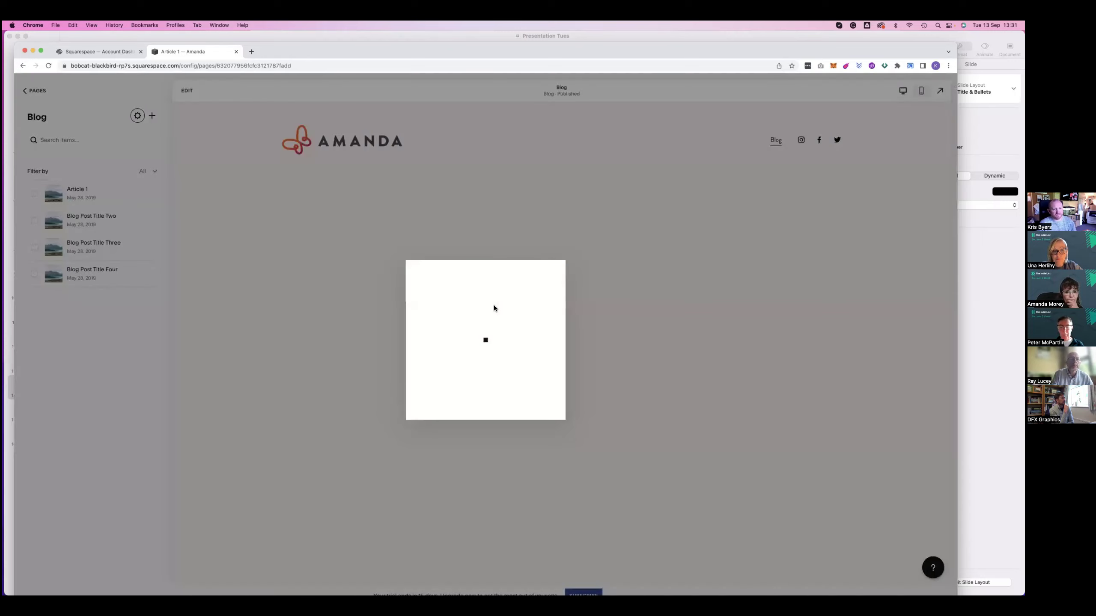
scroll(450, 426, "down", 3)
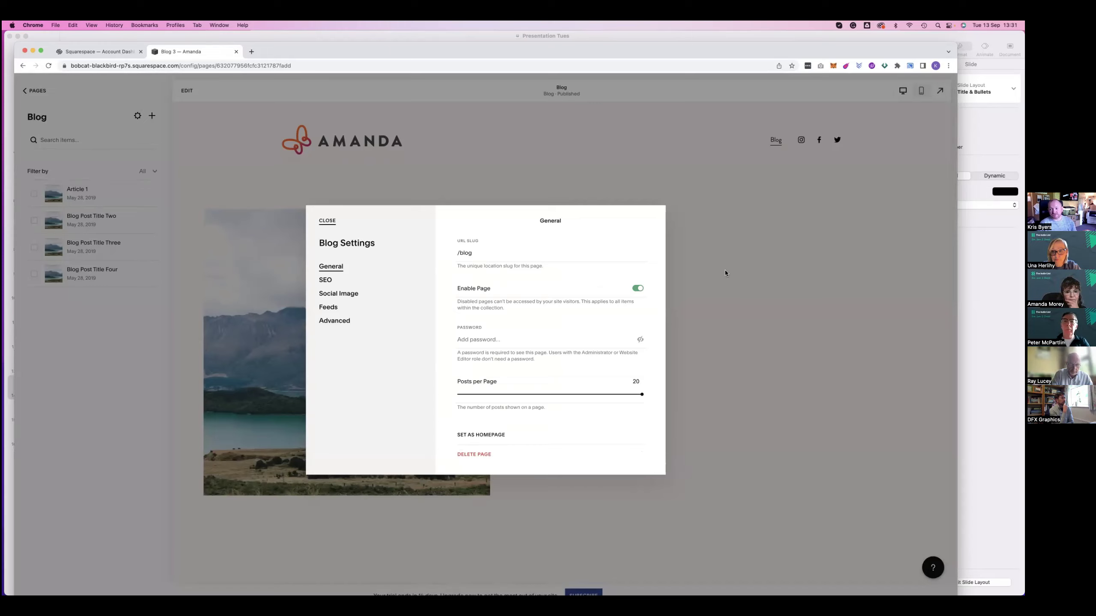
key("Escape")
Scroll the blog preview and enter edit mode on the Blog page
scroll(525, 298, "down", 5)
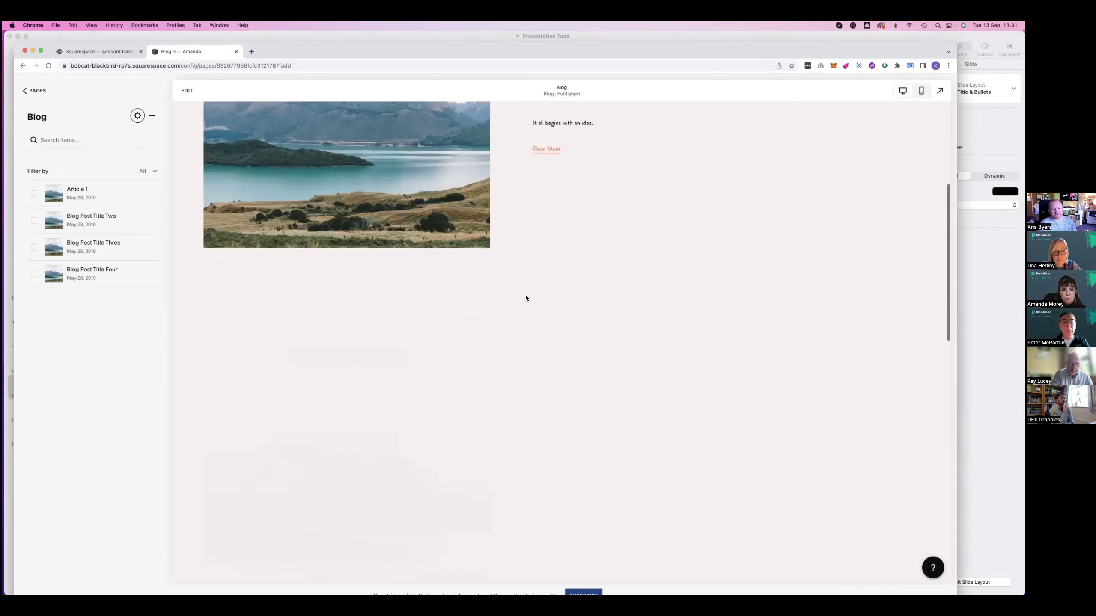
scroll(526, 295, "down", 5)
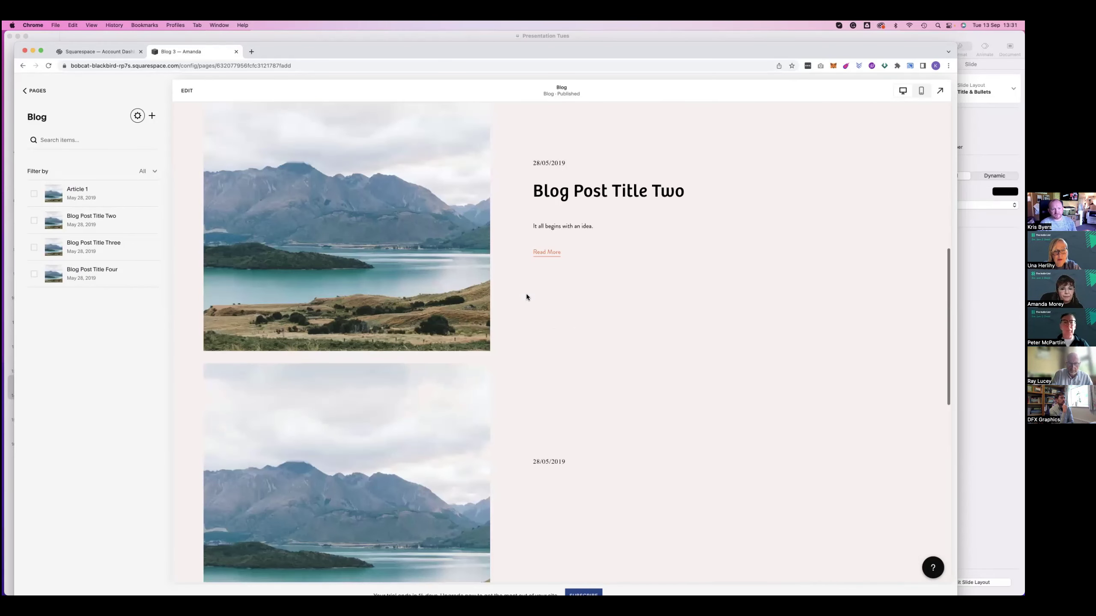
scroll(525, 294, "down", 10)
double_click(526, 294)
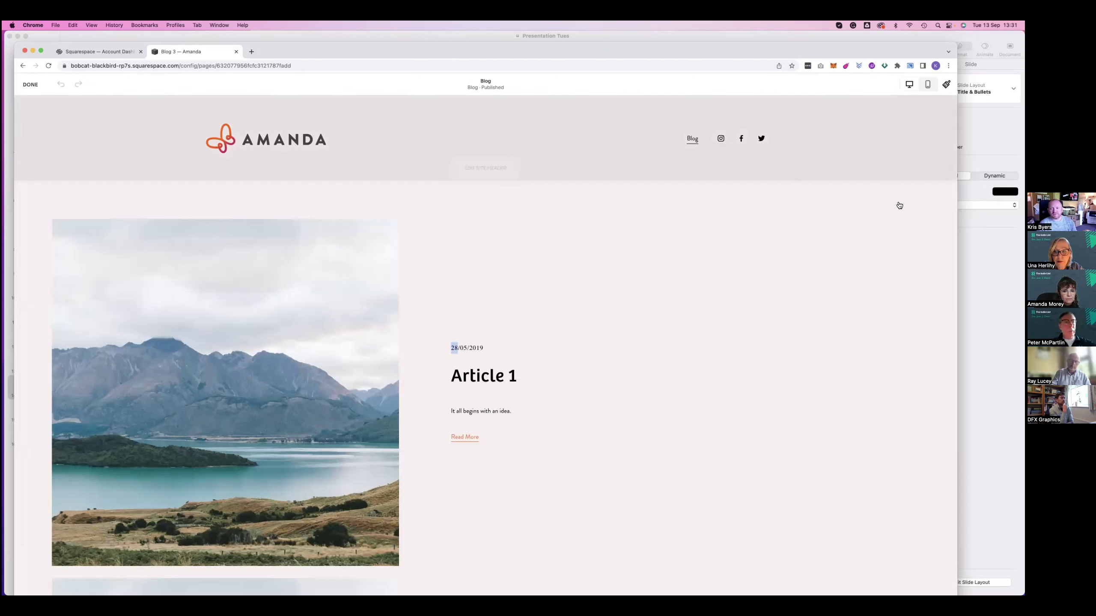
Set the blog section layout to Masonry Blog and confirm saving before managing posts
left_click(891, 217)
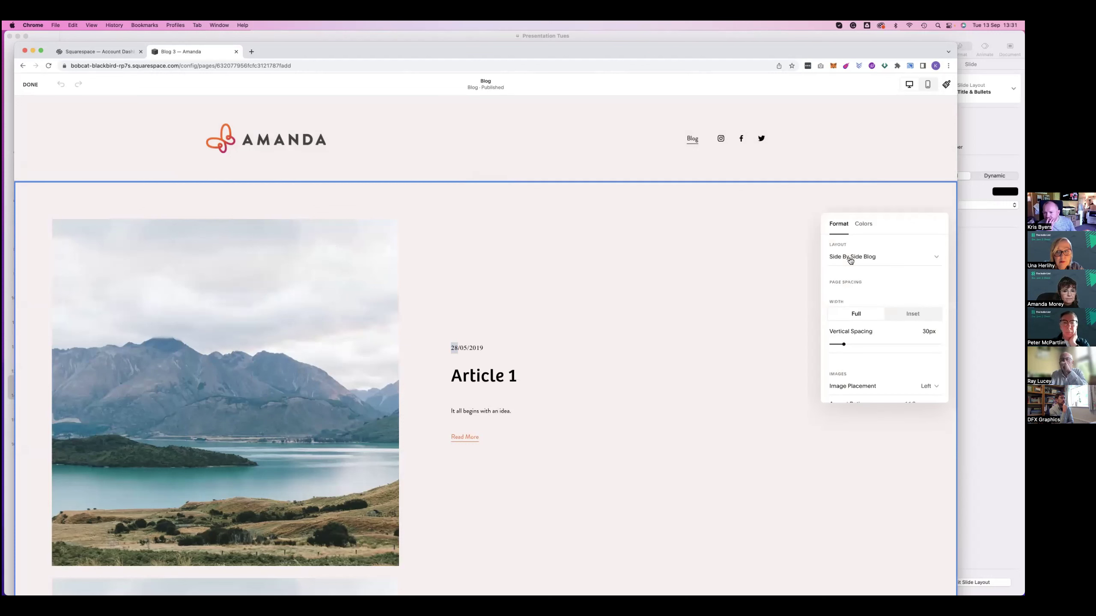
left_click(838, 292)
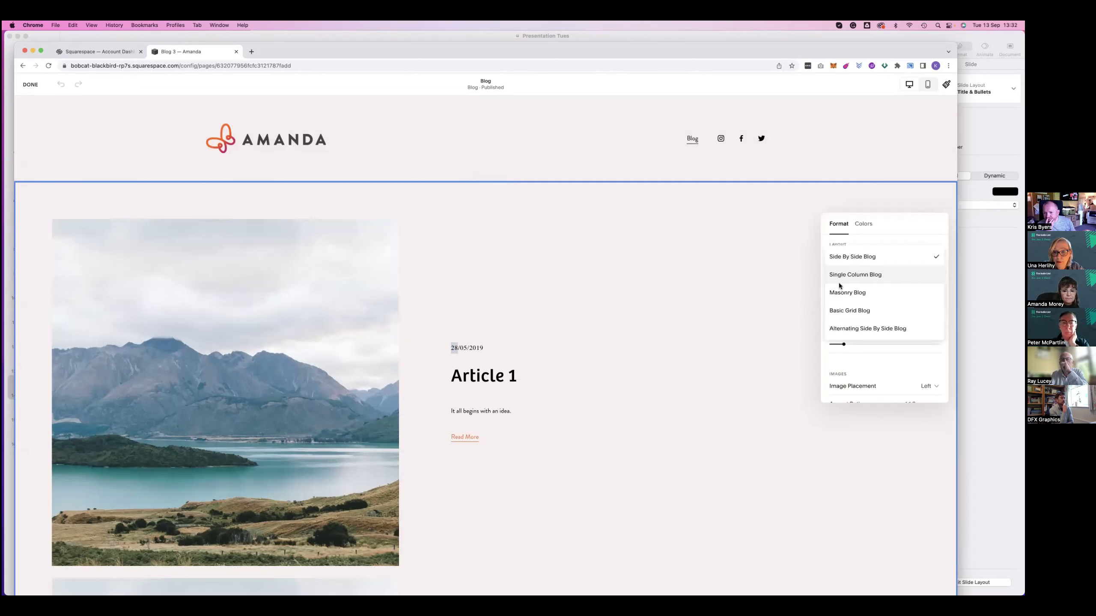
left_click(839, 287)
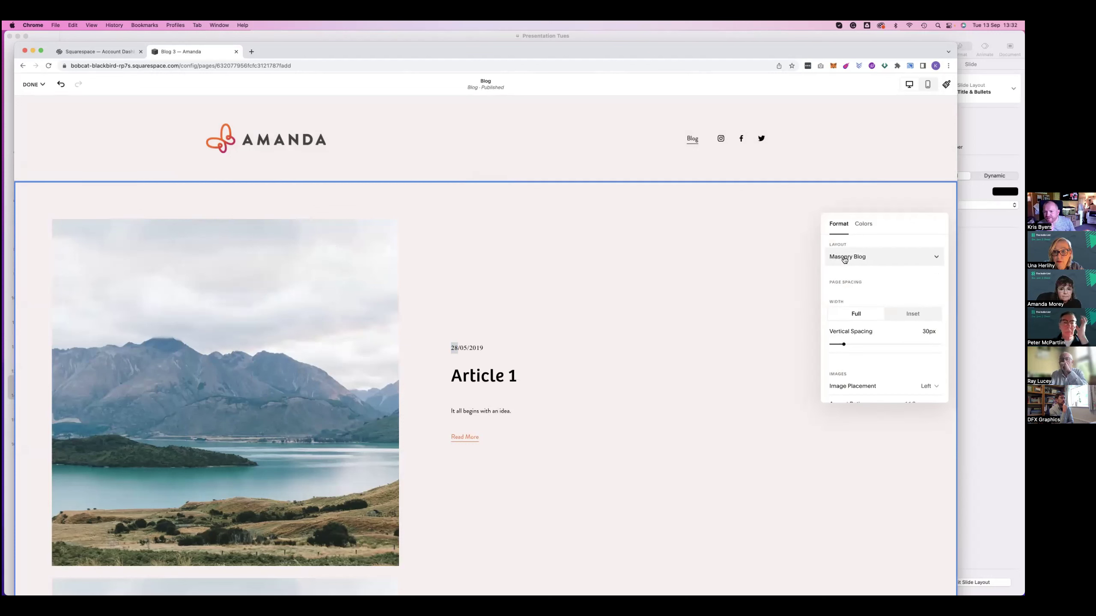
left_click(845, 257)
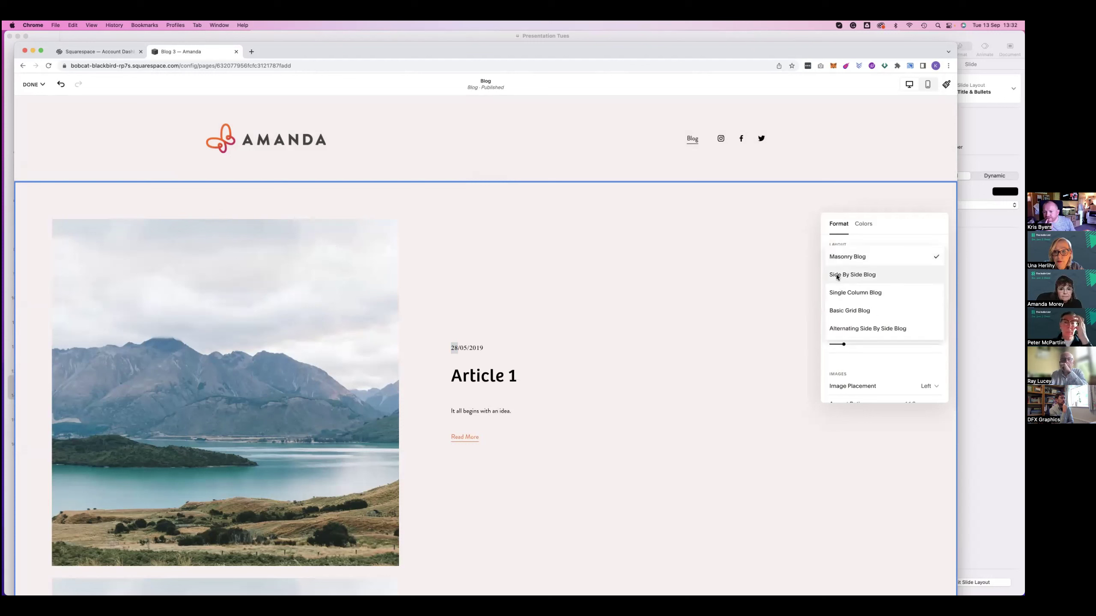
scroll(848, 320, "down", 3)
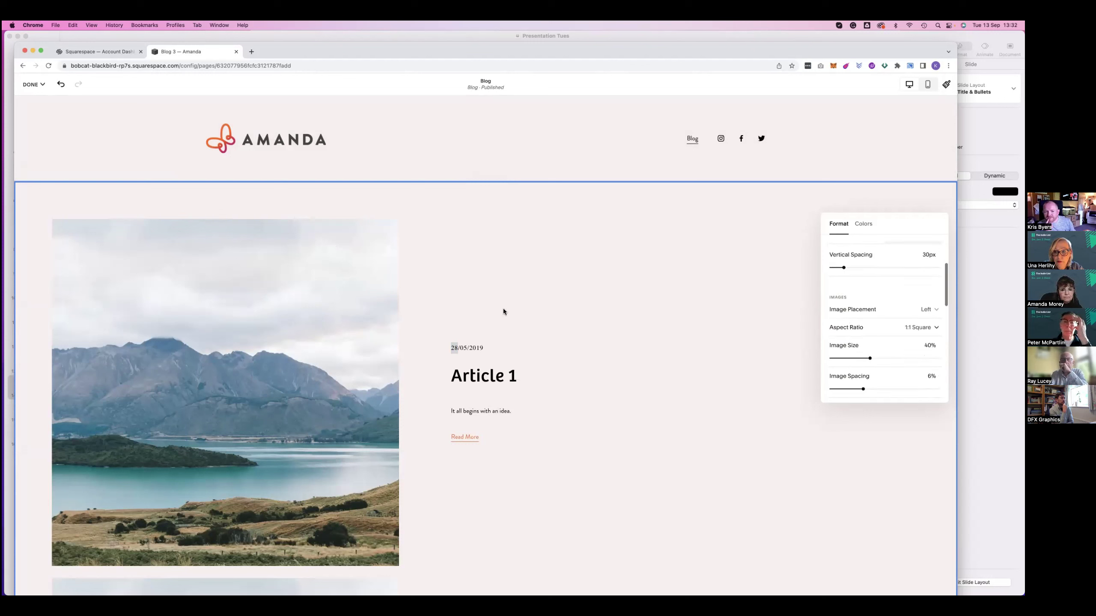
scroll(906, 216, "down", 2)
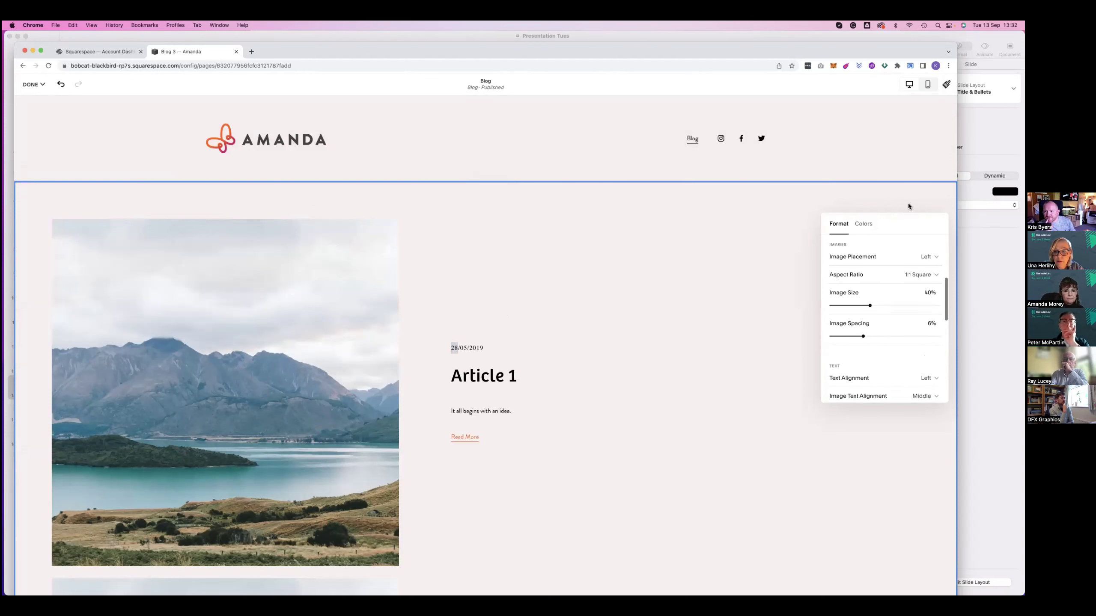
left_click(471, 359)
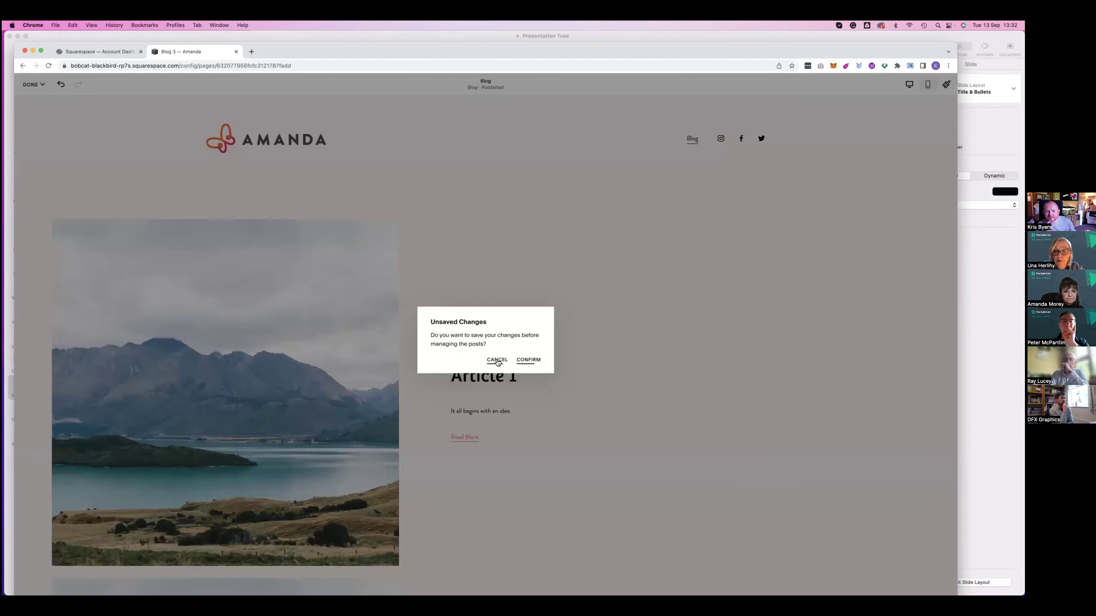
left_click(525, 361)
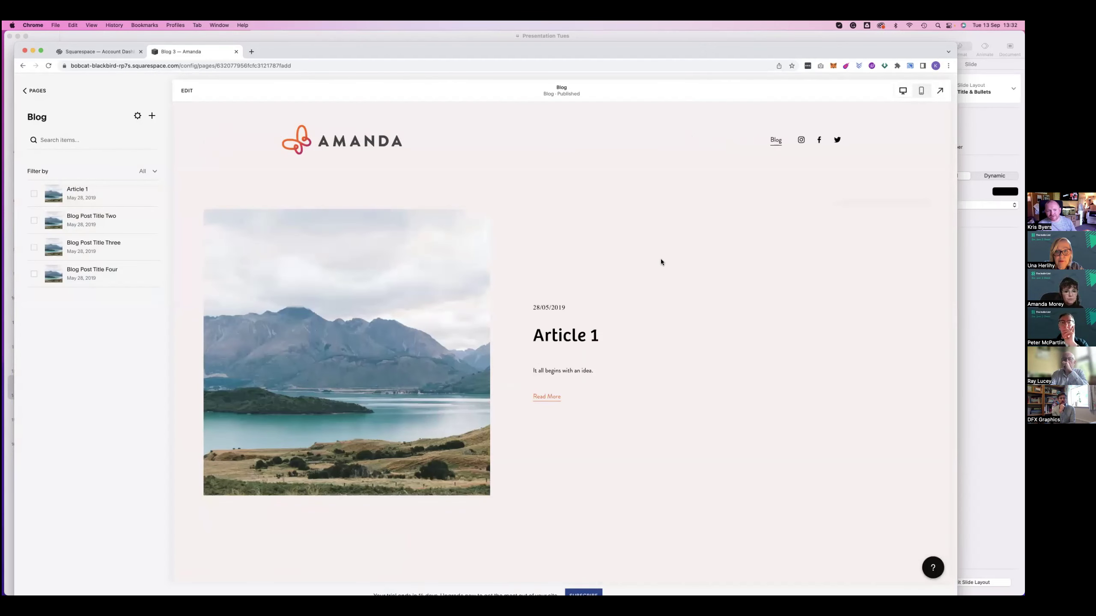
Add a Portfolio page, Portfolio 2, to Main Navigation from the pages list
left_click(36, 92)
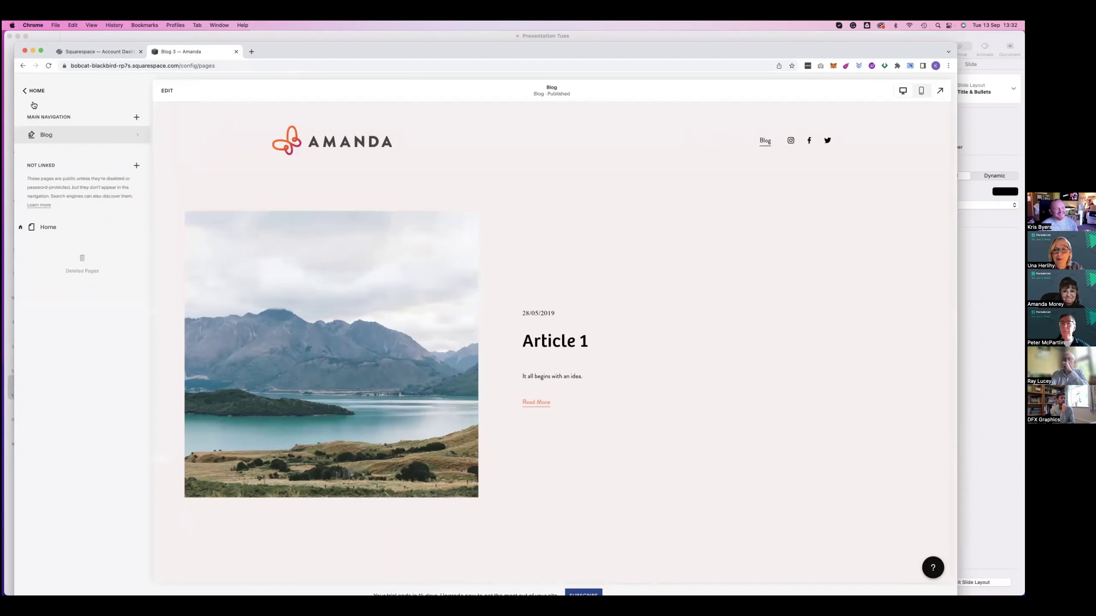
left_click(37, 91)
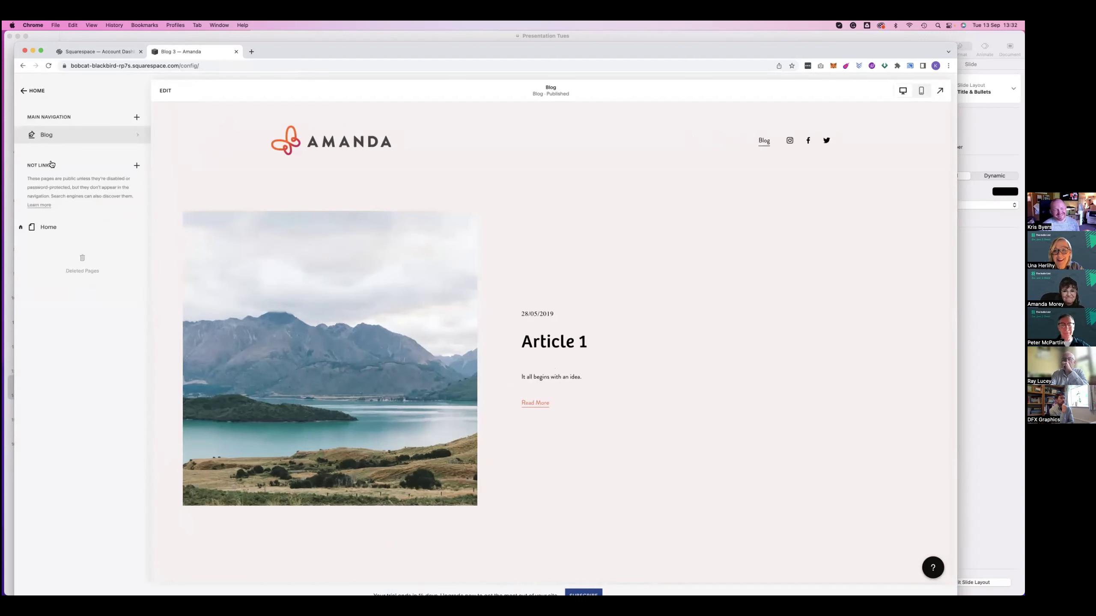
left_click(43, 144)
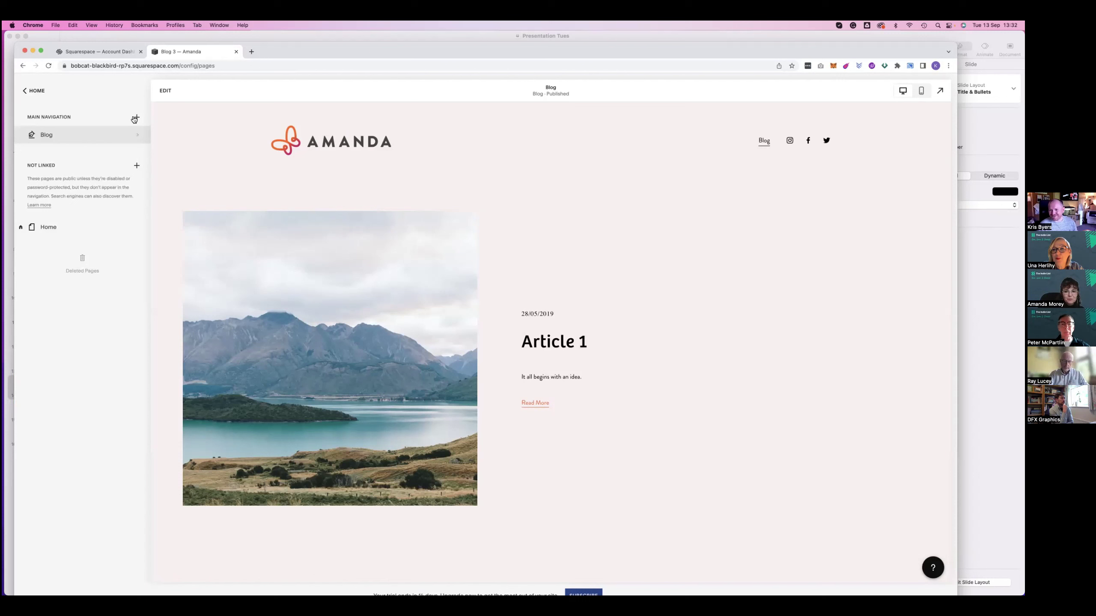
left_click(136, 117)
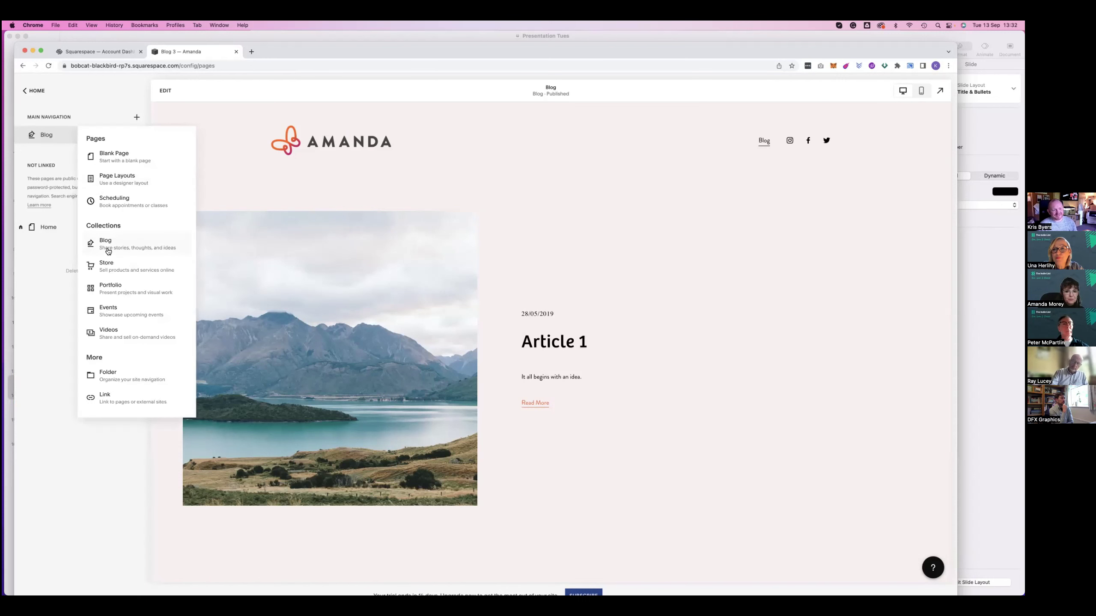
left_click(117, 290)
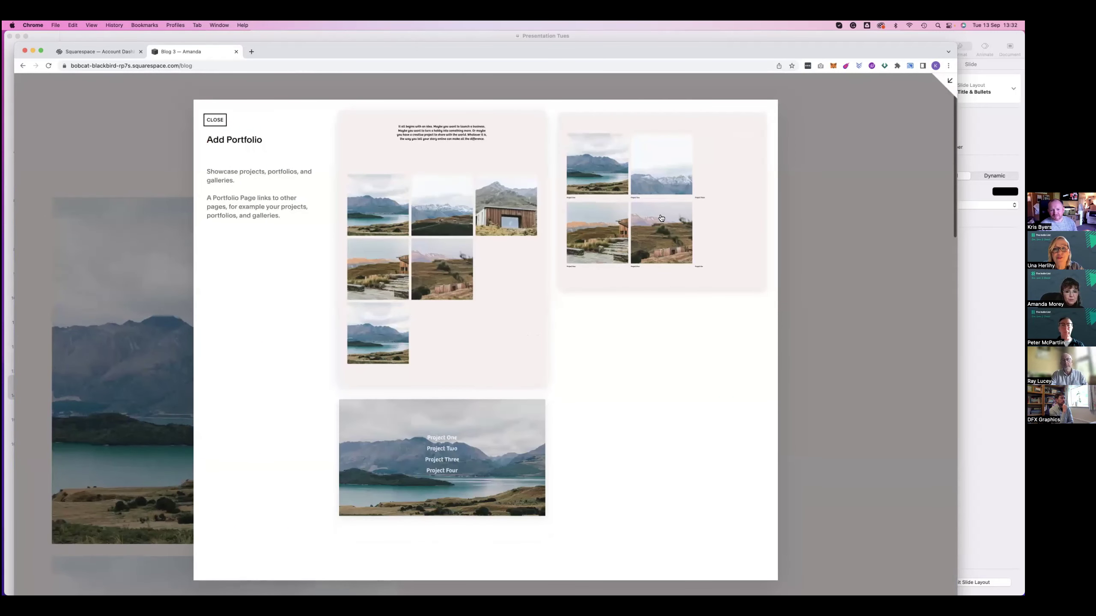
key("Escape")
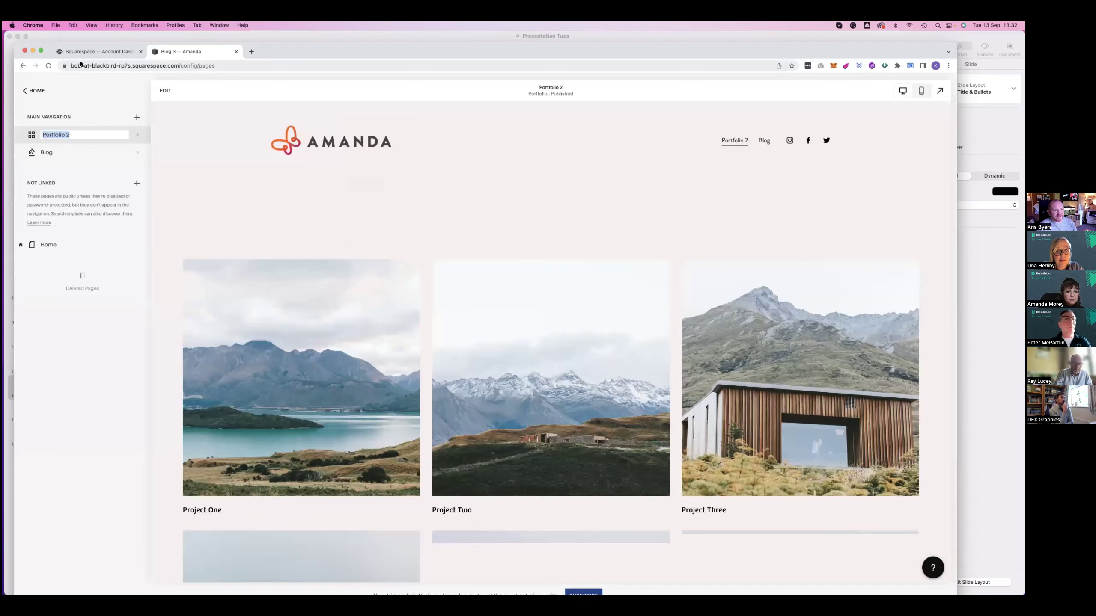
Open Portfolio 2 to show its six sample projects, Project One to Six
left_click(119, 66)
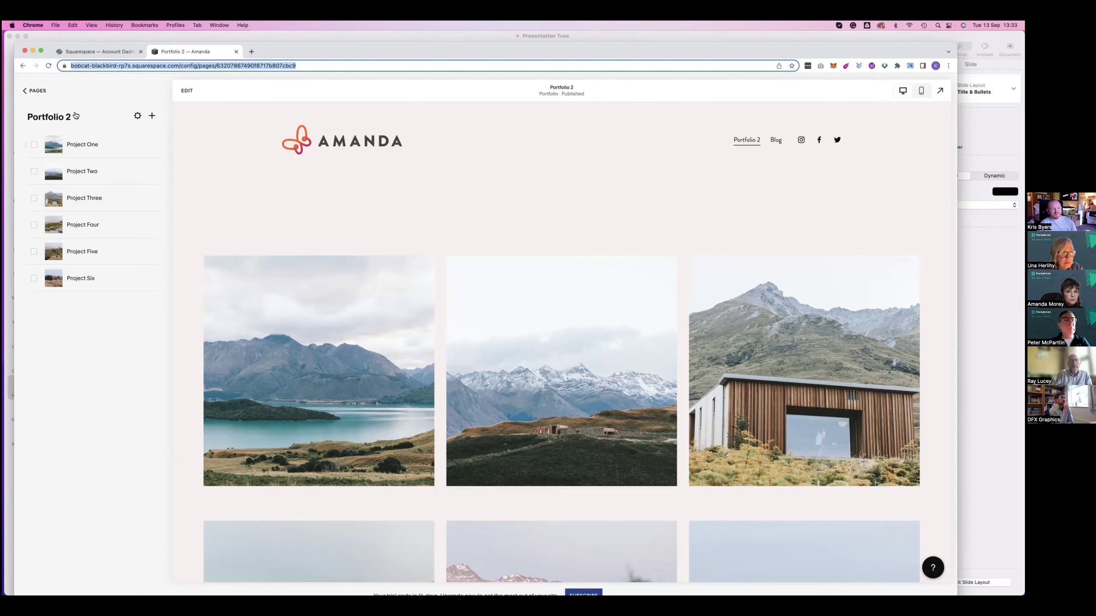
Preview Project One and scroll through its intro and photos
left_click(87, 146)
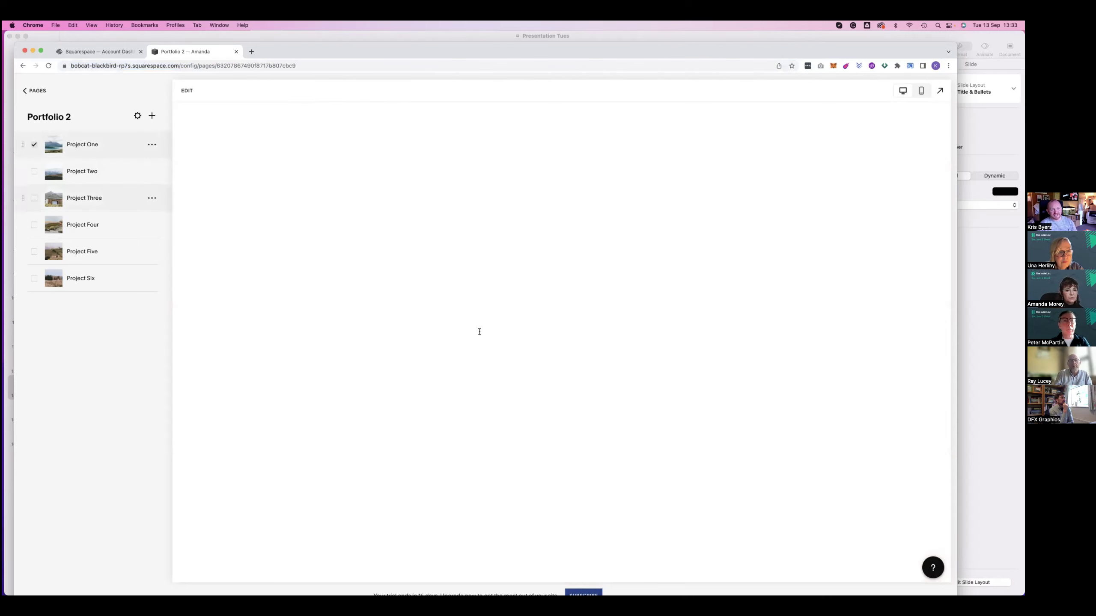
scroll(503, 289, "down", 4)
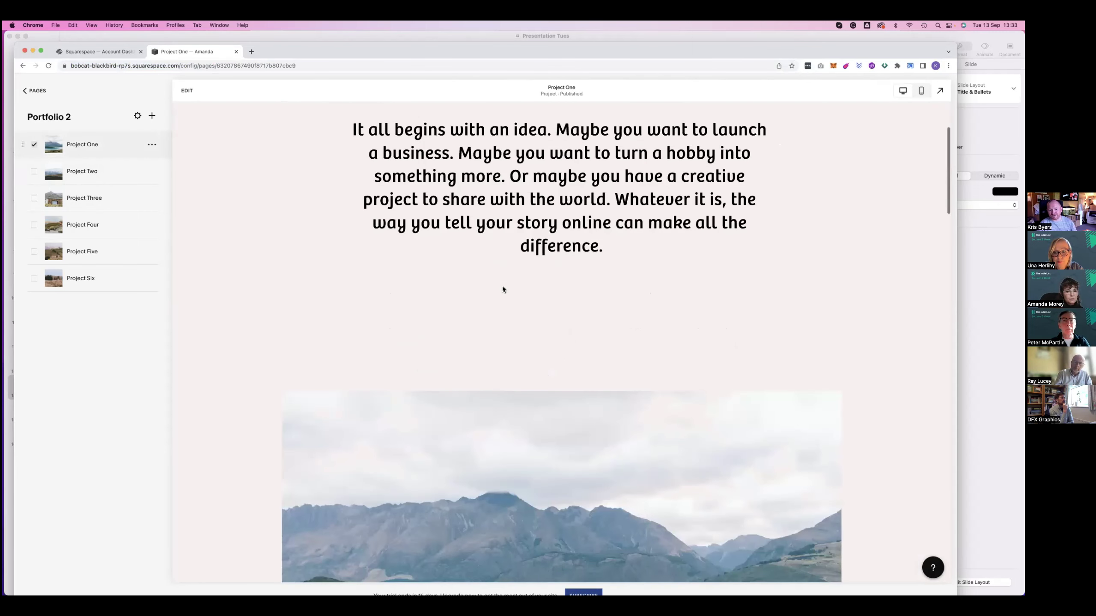
scroll(503, 290, "down", 5)
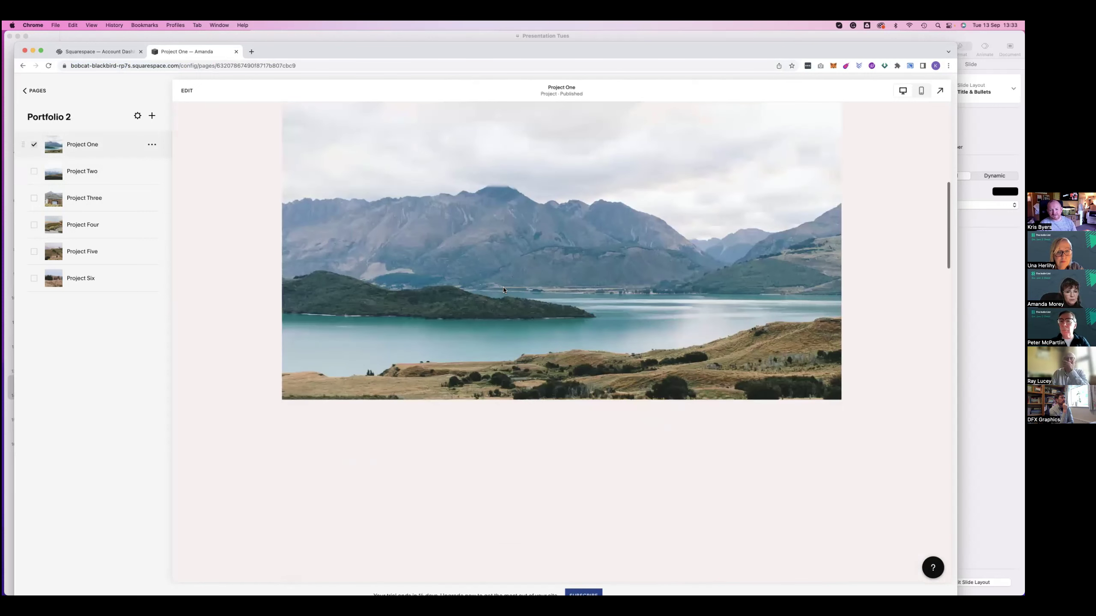
scroll(503, 290, "down", 4)
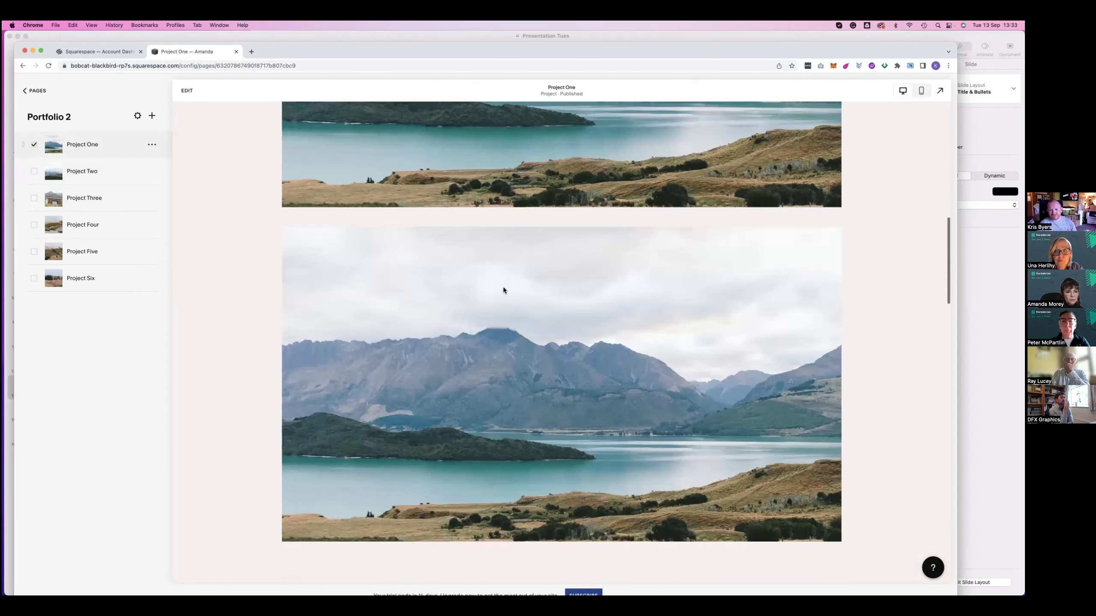
scroll(503, 290, "down", 3)
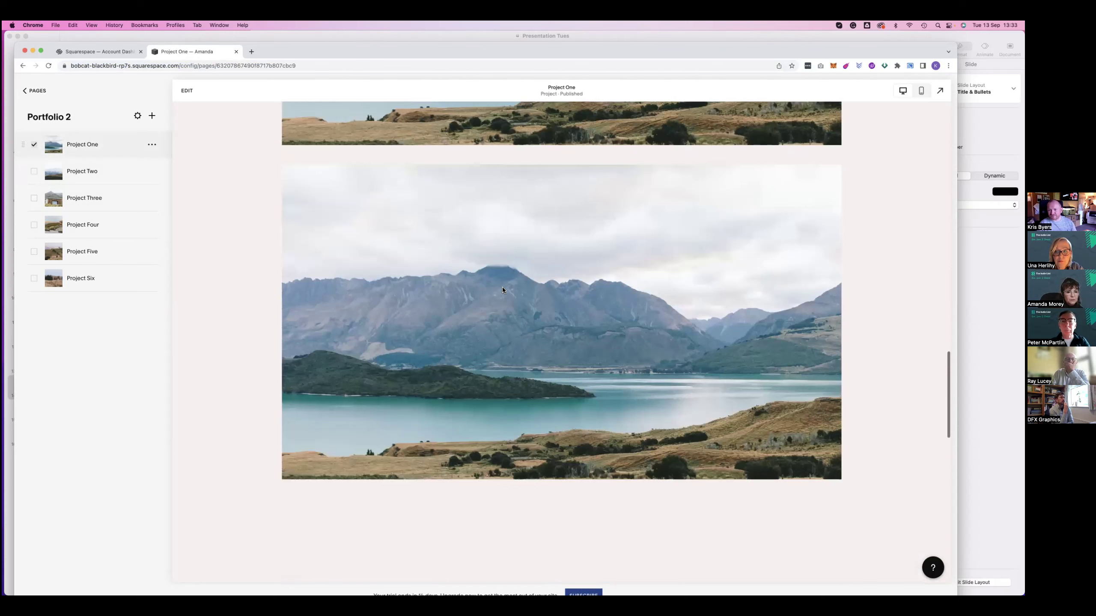
scroll(502, 289, "down", 3)
scroll(504, 290, "down", 5)
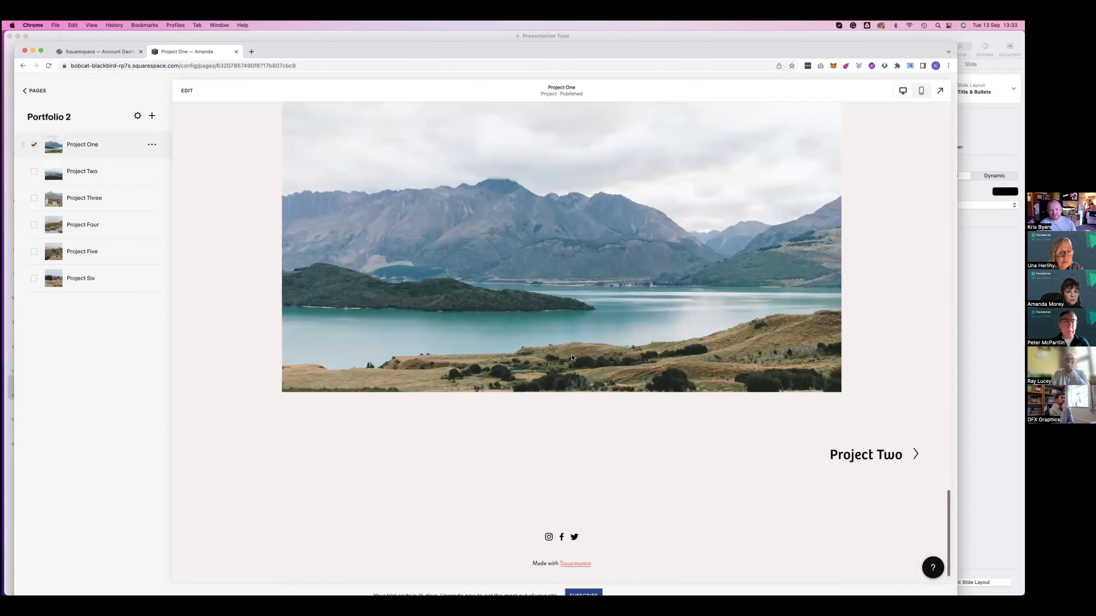
scroll(571, 354, "up", 3)
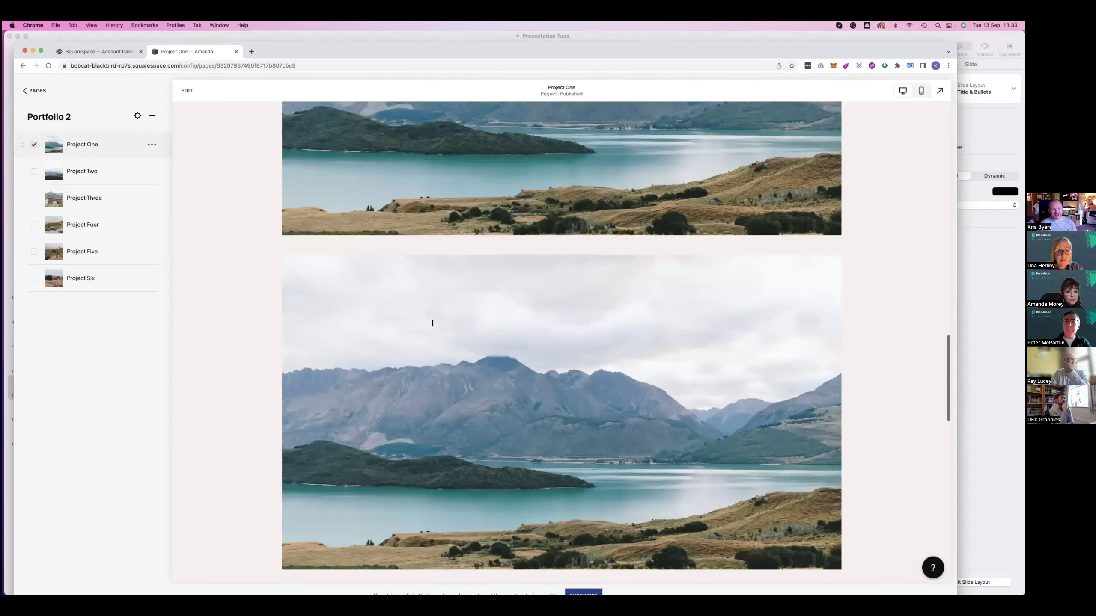
Reload Project One's preview, then back out of the project list to the main menu
left_click(79, 153)
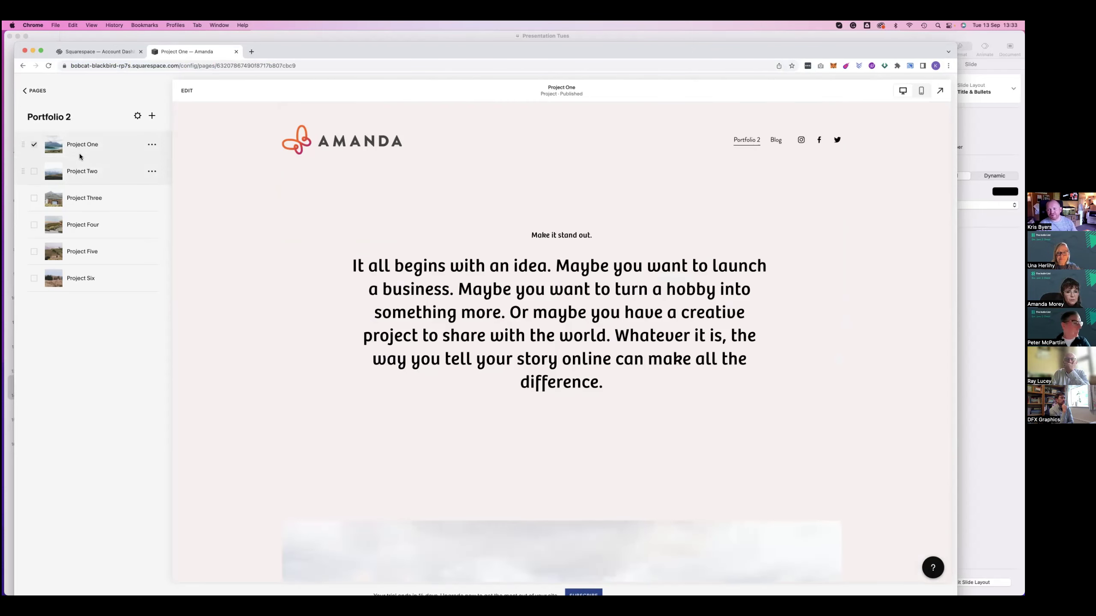
left_click(34, 91)
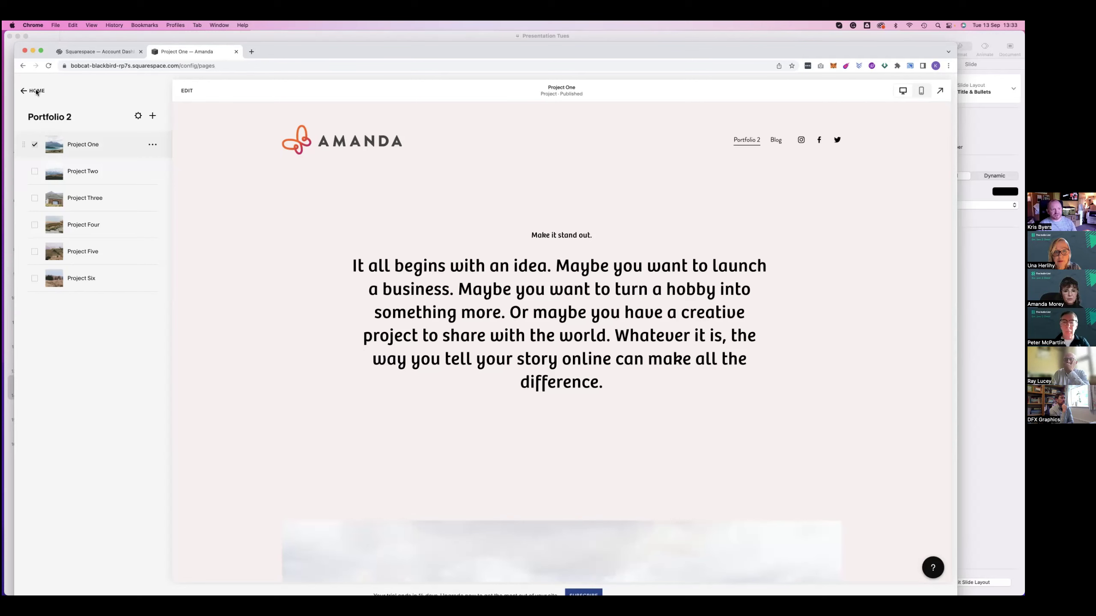
left_click(34, 91)
Return to the pages list, glance at the add-page choices, and select the trial-ends notice
left_click(38, 93)
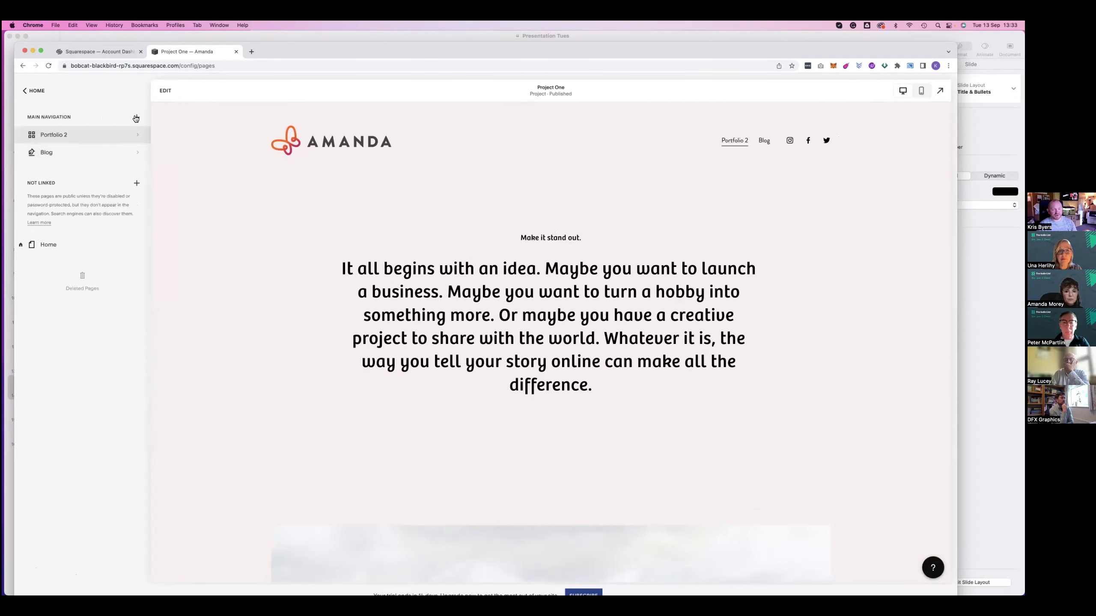
left_click(136, 118)
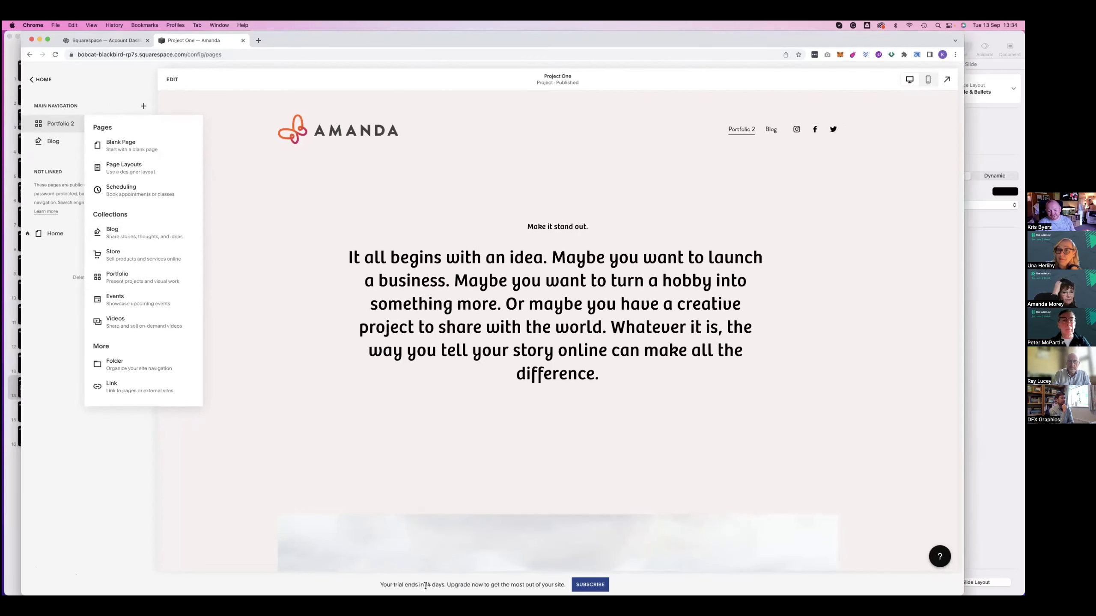
left_click_drag(380, 586, 443, 585)
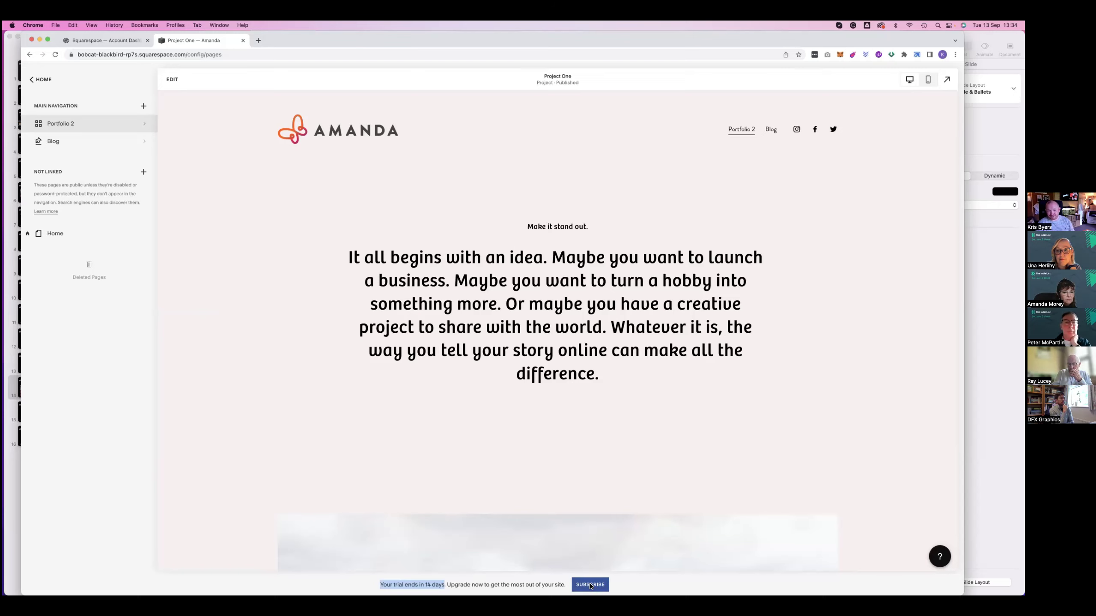
Open Select a Plan from the trial banner and highlight the Personal plan price
left_click(588, 584)
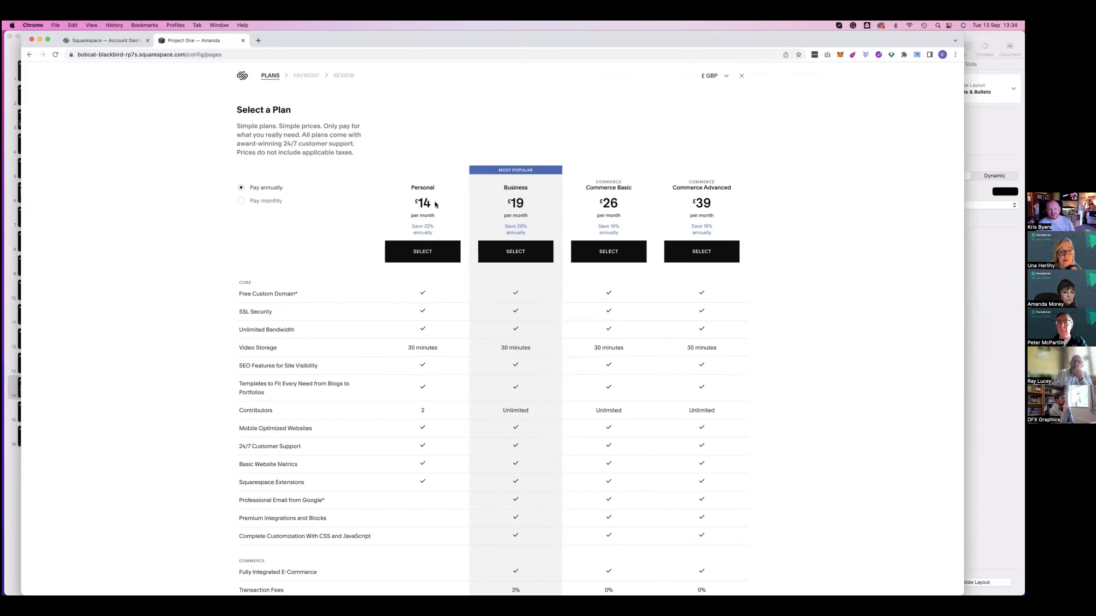
double_click(418, 211)
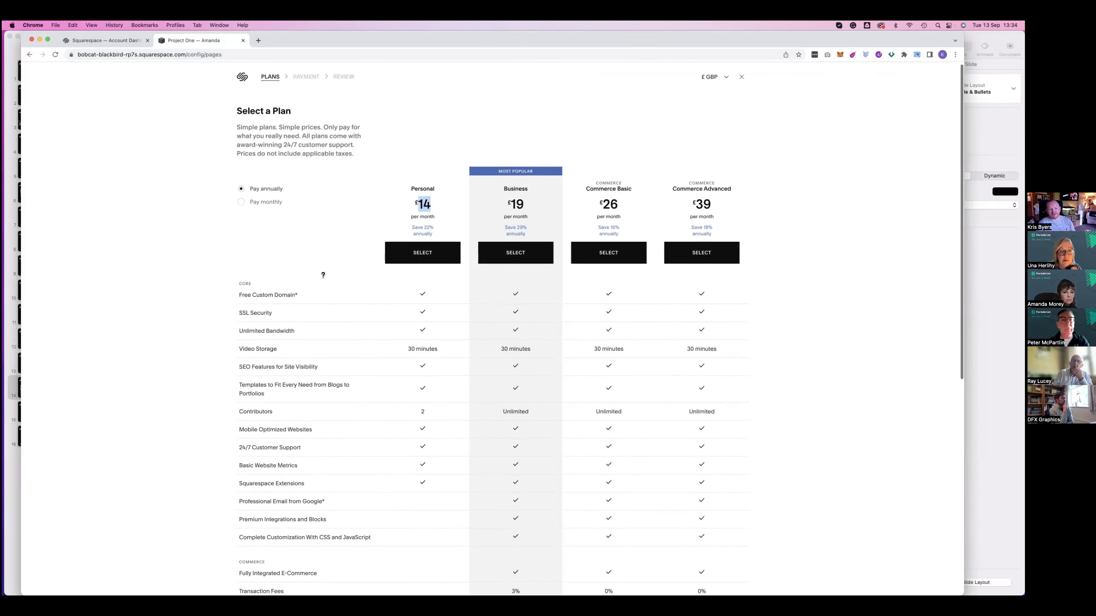
scroll(244, 259, "down", 2)
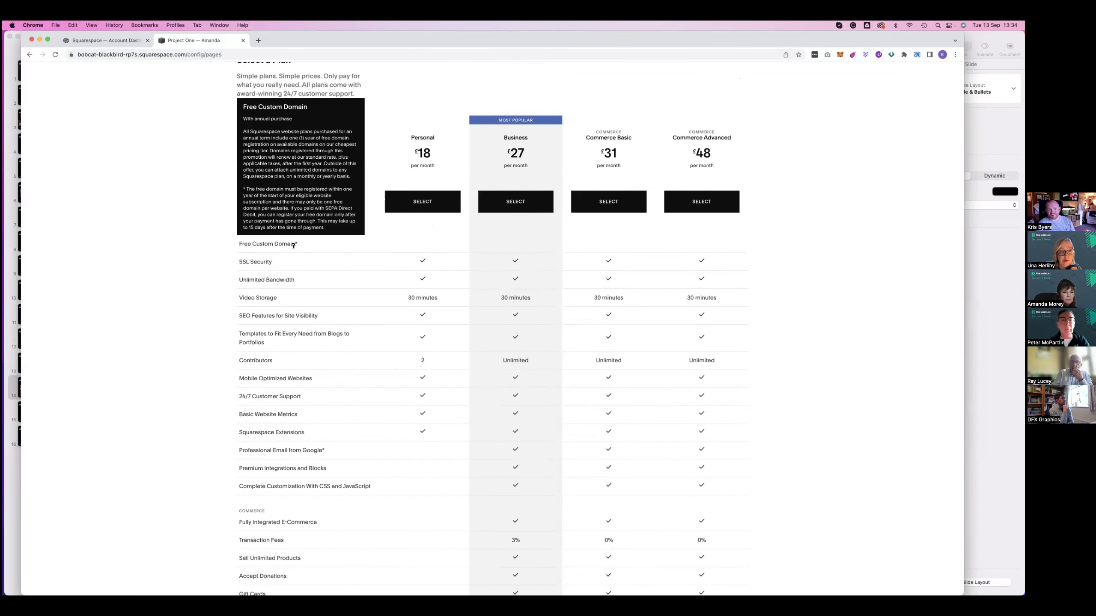
mouse_move(240, 264)
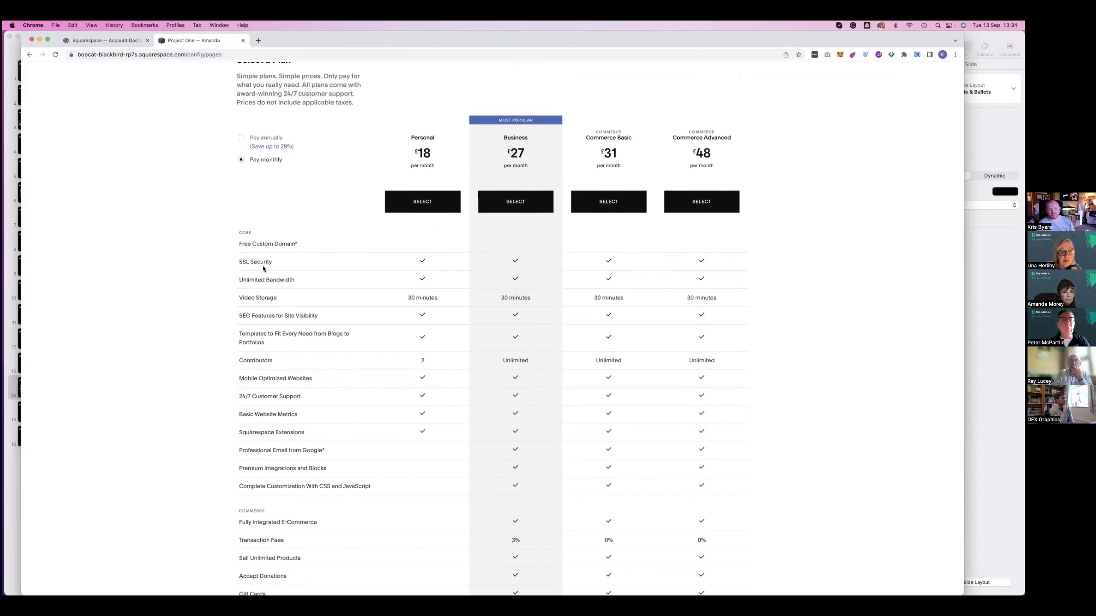
scroll(263, 268, "up", 1)
scroll(264, 266, "up", 1)
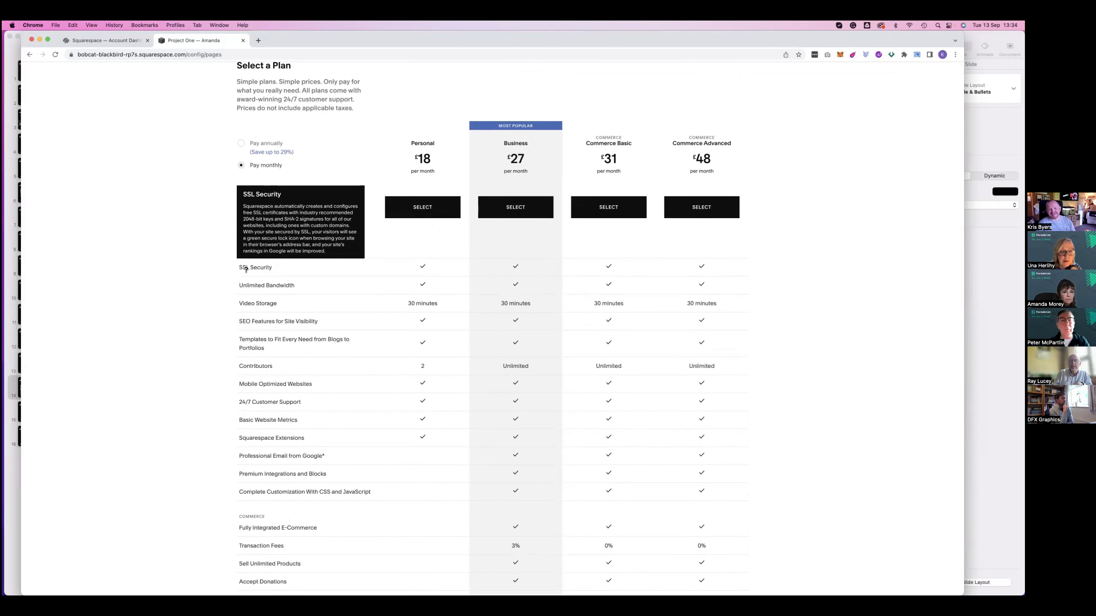
scroll(297, 267, "down", 1)
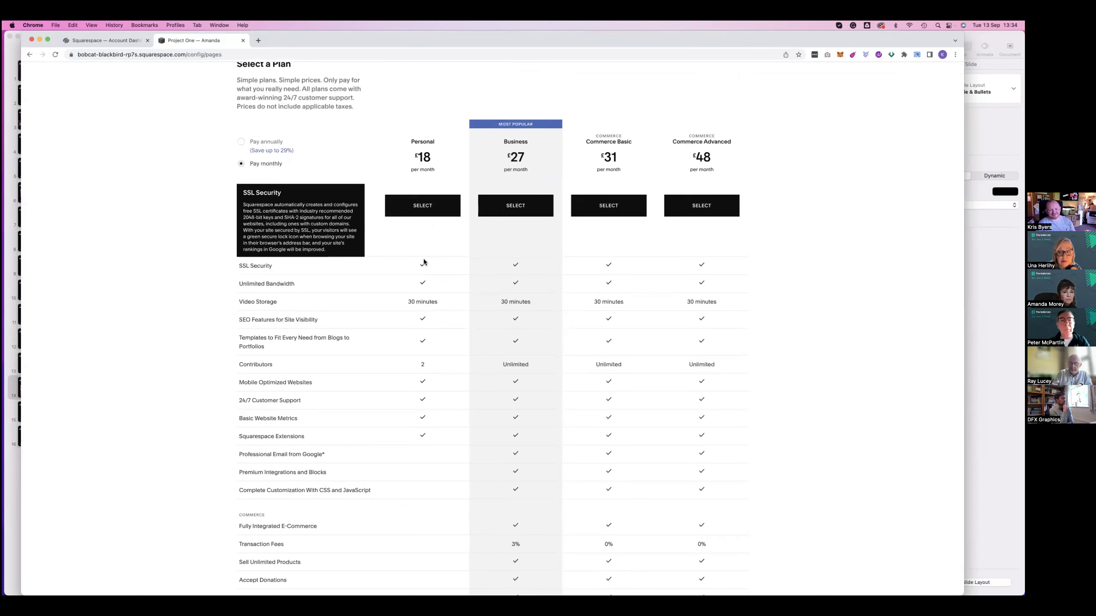
scroll(409, 258, "up", 1)
scroll(409, 259, "up", 1)
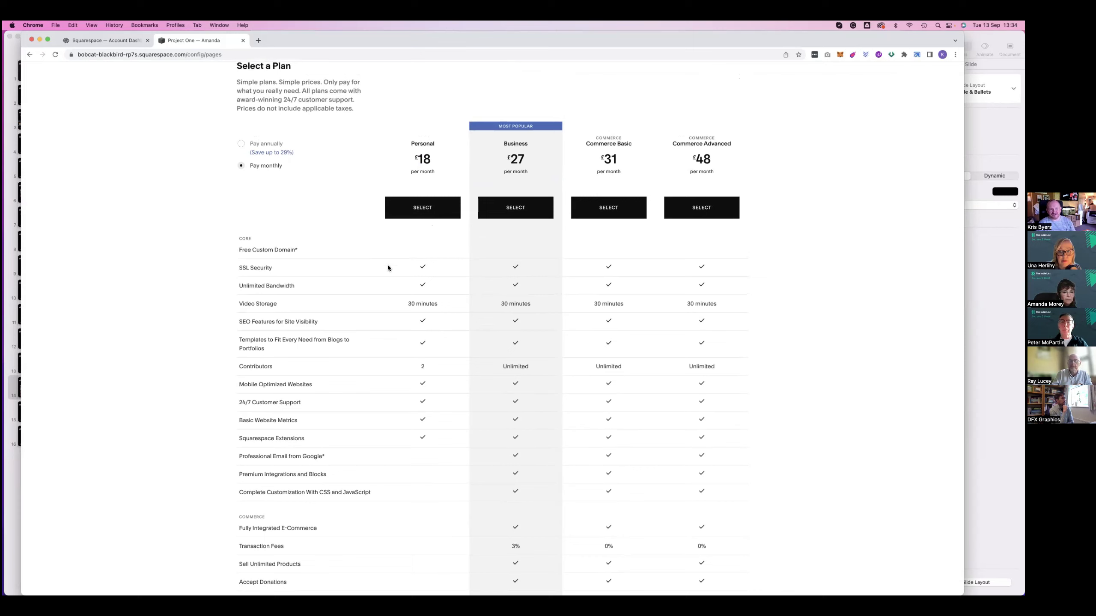
Review plan features at monthly prices: £18, £27, £31 and £48
mouse_move(296, 323)
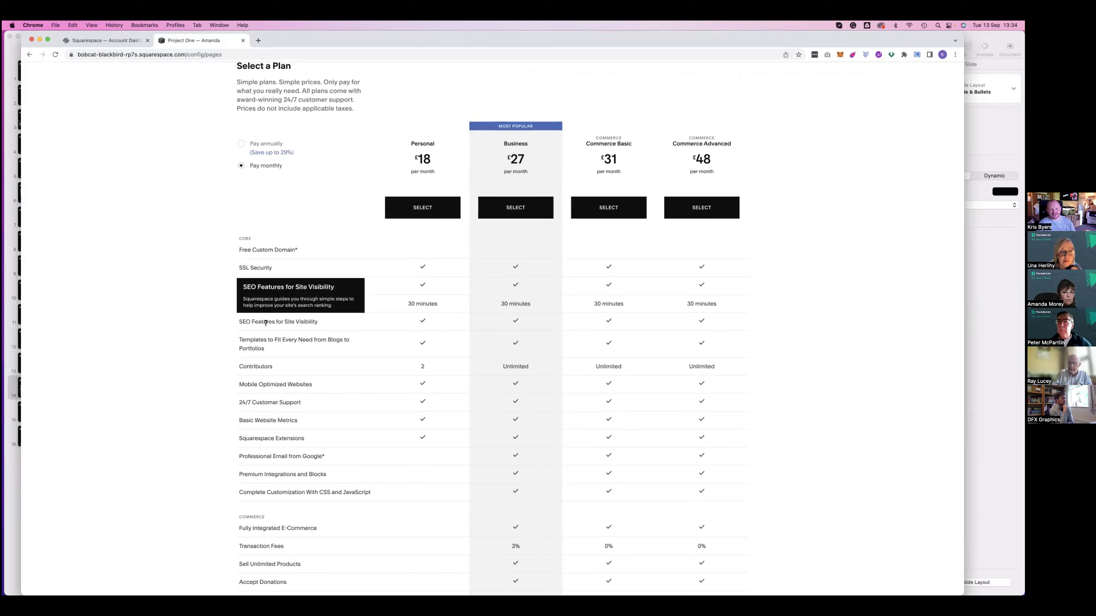
scroll(231, 355, "down", 1)
scroll(268, 364, "down", 3)
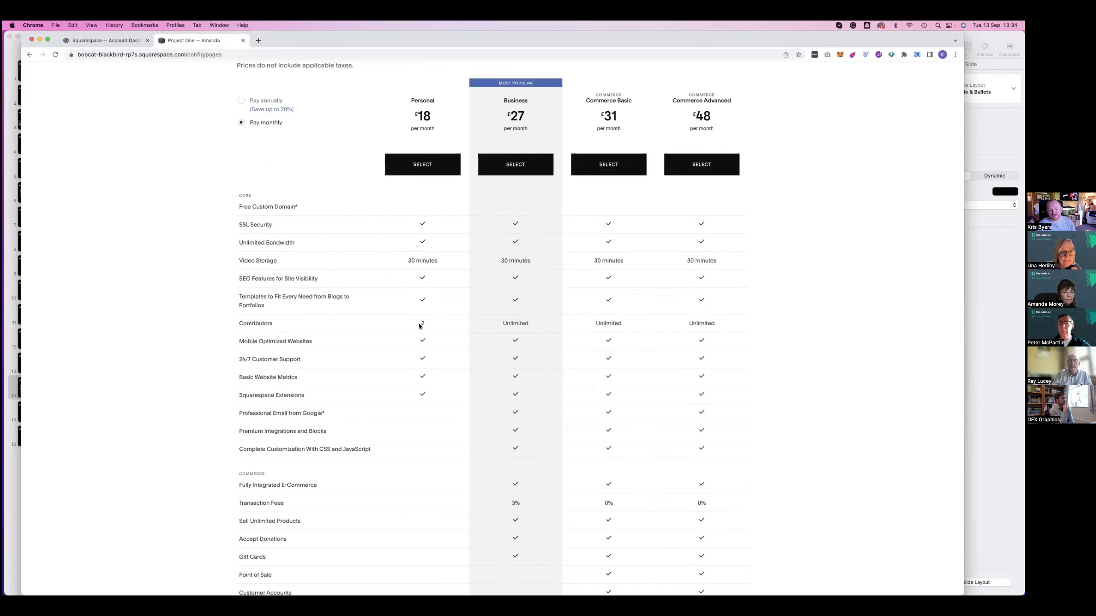
mouse_move(257, 323)
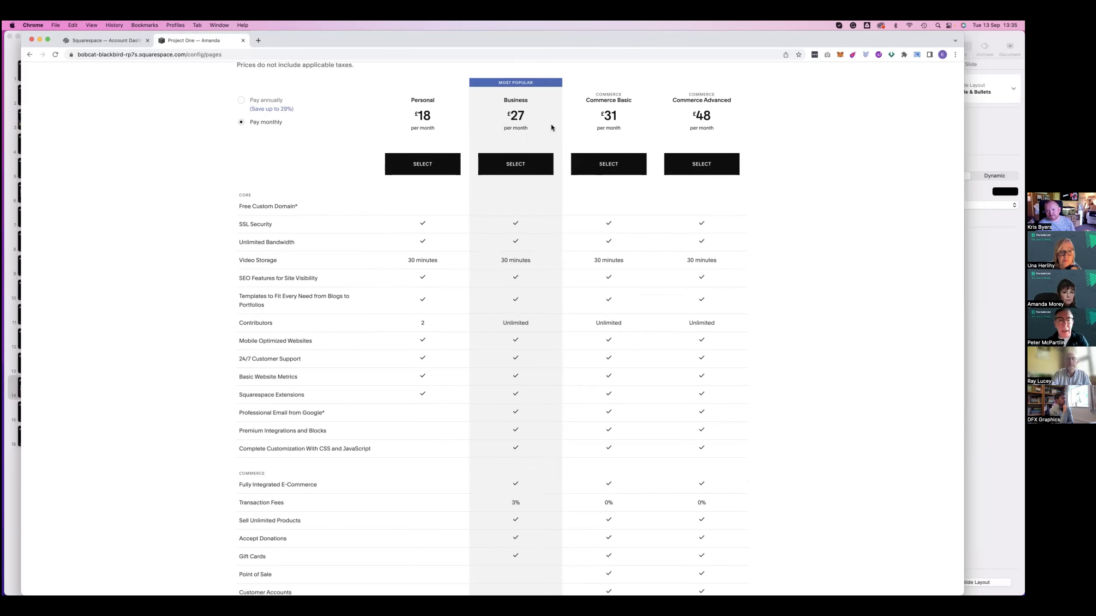
scroll(640, 270, "down", 1)
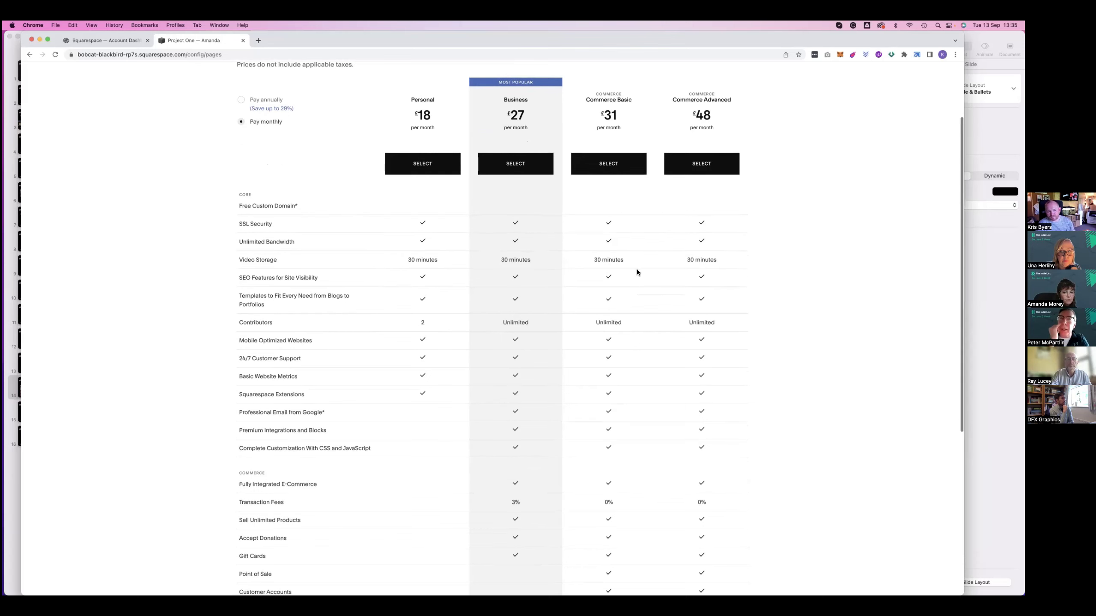
scroll(637, 268, "down", 3)
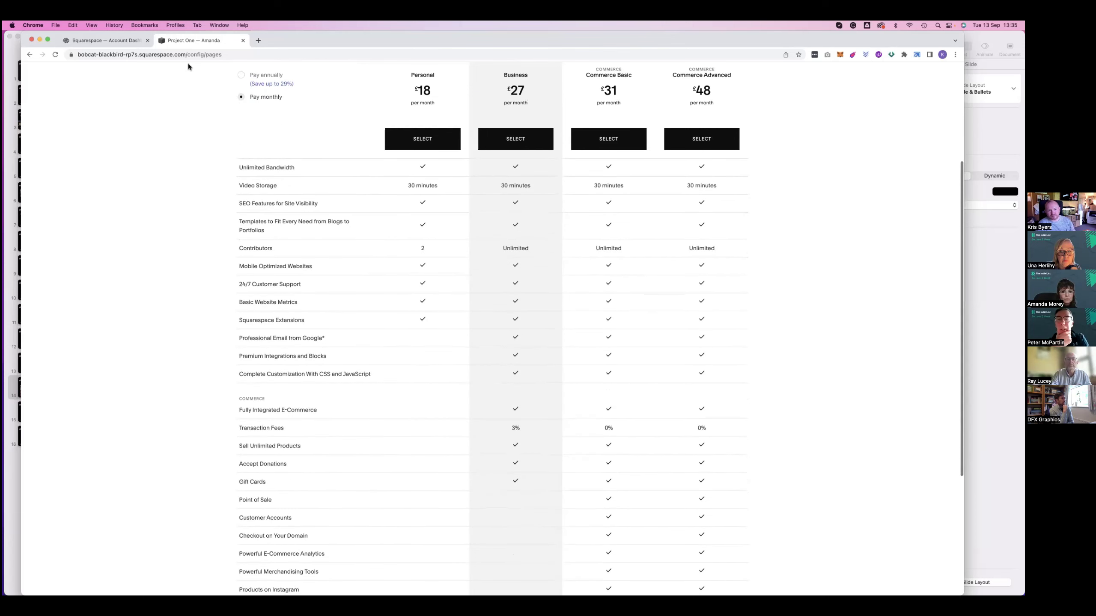
scroll(190, 73, "down", 3)
scroll(162, 79, "up", 4)
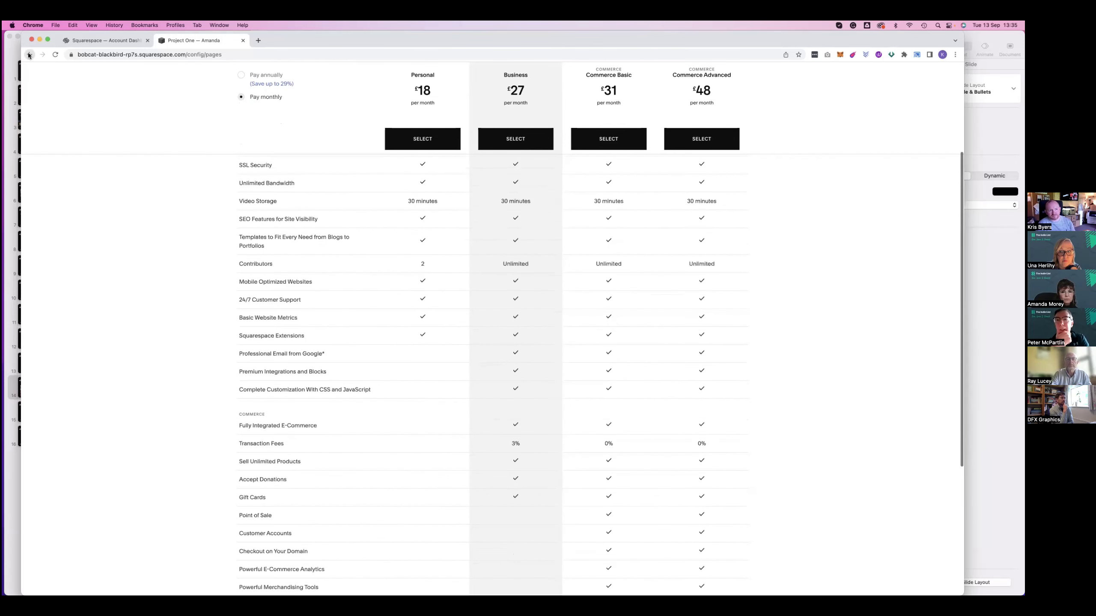
Go back, check the account dashboard, then return to the Project One site
left_click(29, 55)
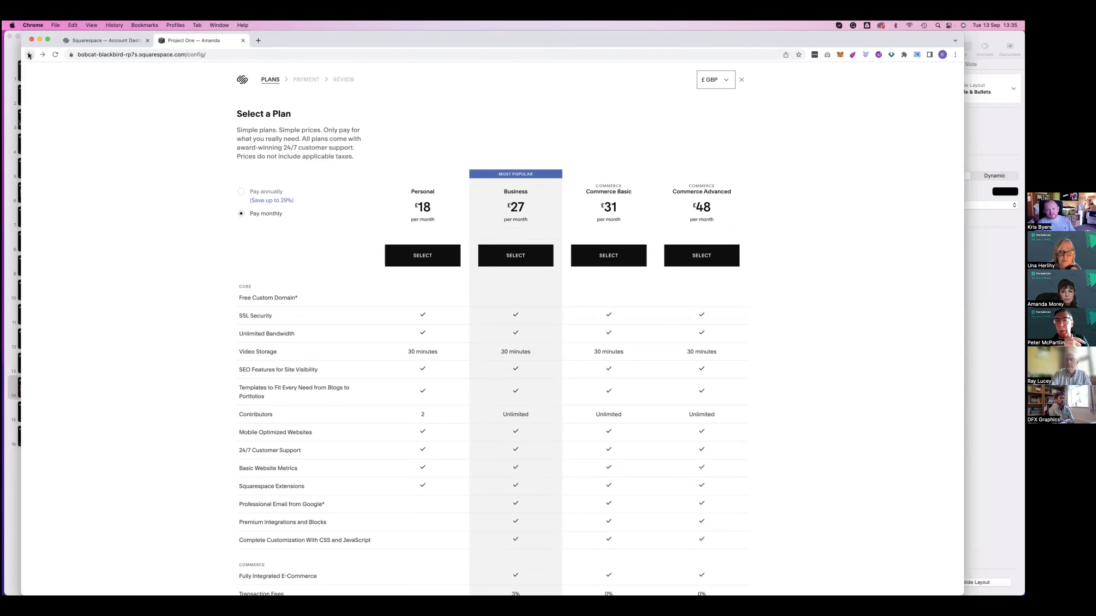
left_click(110, 40)
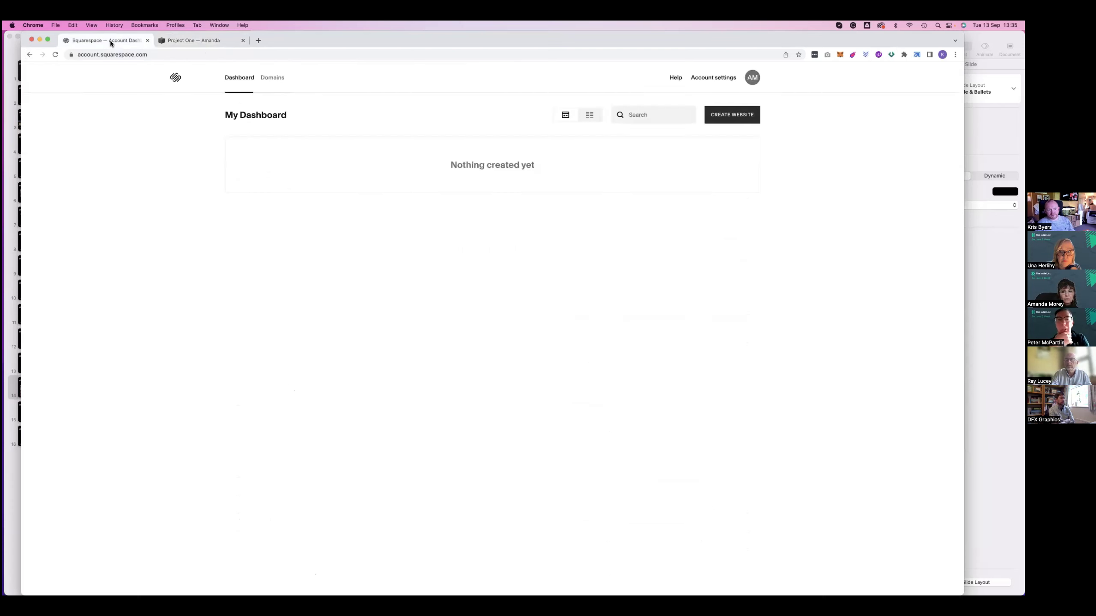
left_click(185, 40)
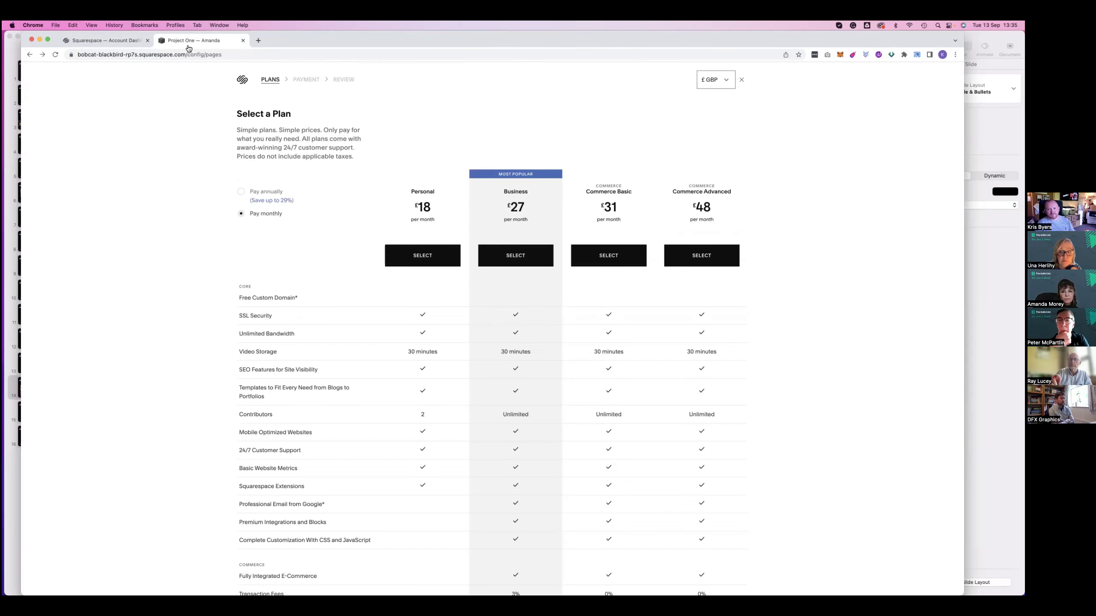
Shorten Portfolio 2's navigation title to 'Portfolio' and save it
left_click(742, 82)
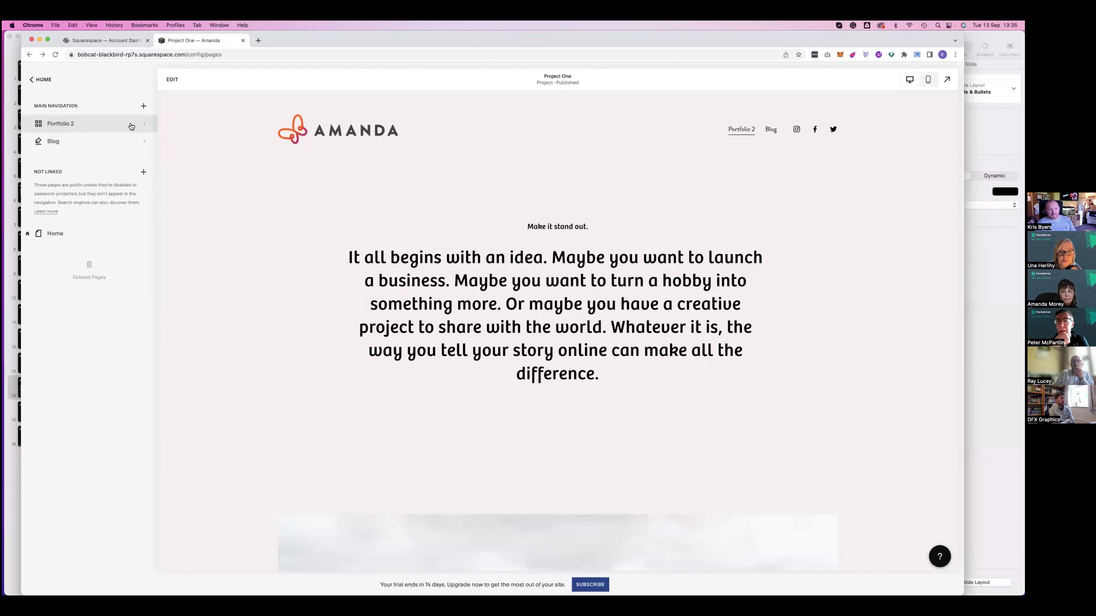
left_click(133, 123)
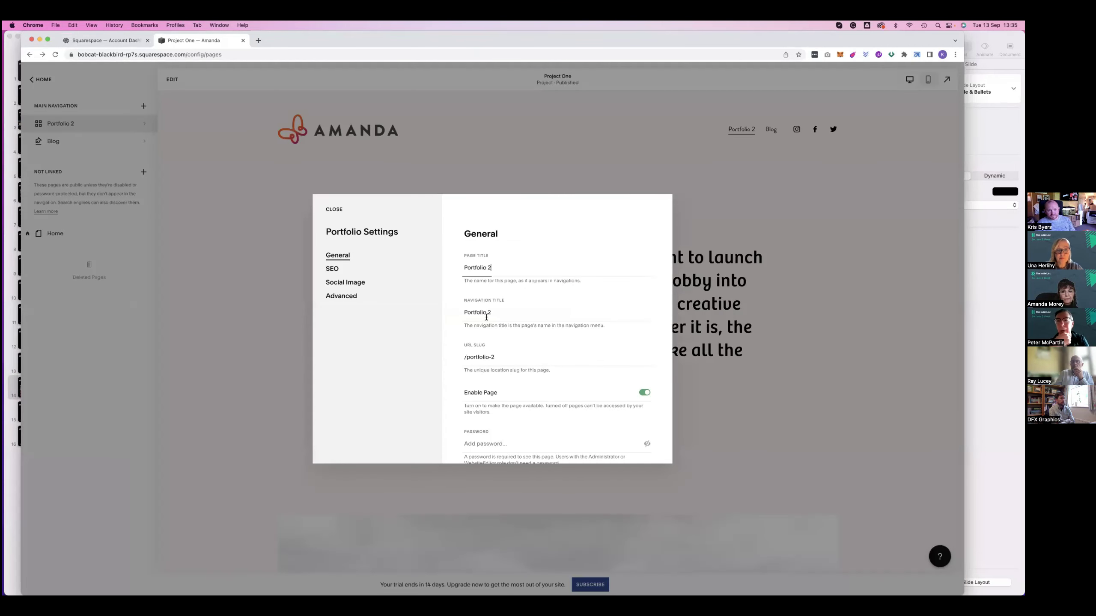
left_click(495, 312)
key("BackSpace")
key("BackSpace")
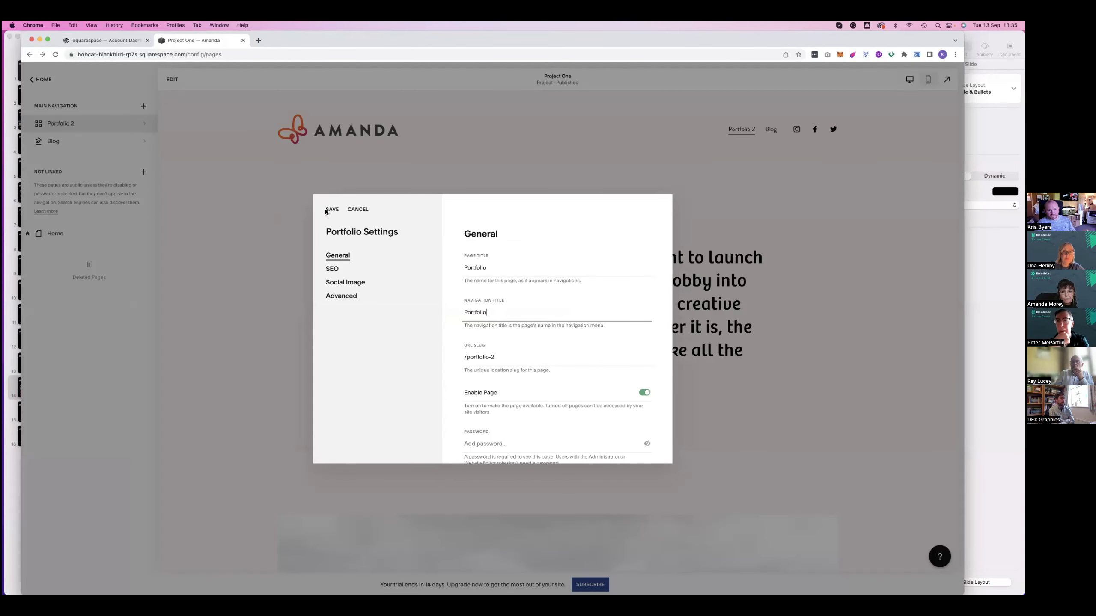
left_click(335, 209)
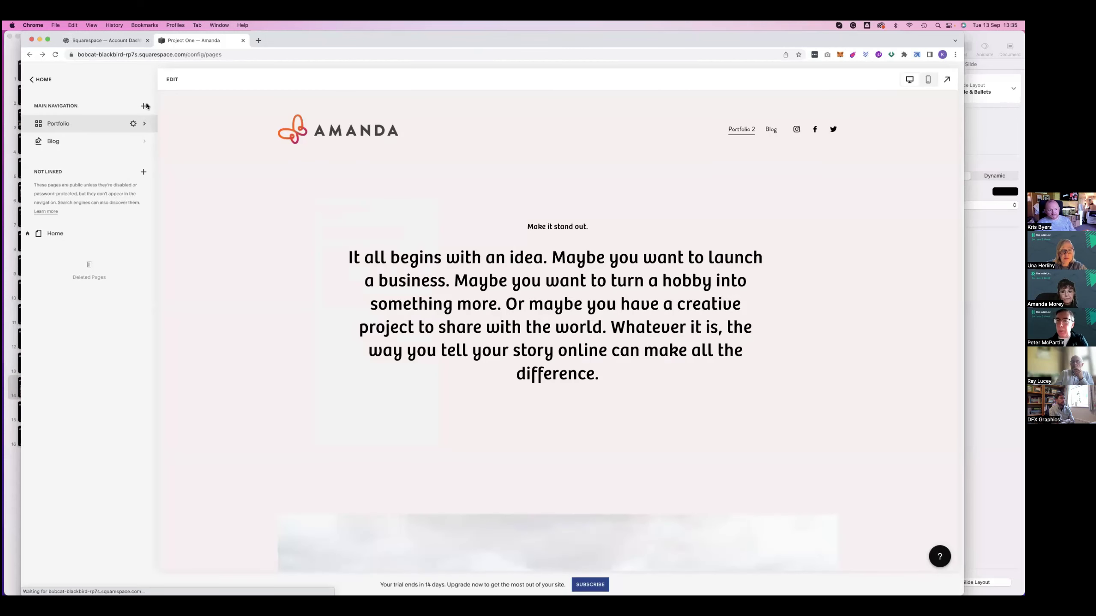
Add a blank page named 'Contact' to Main Navigation
left_click(144, 106)
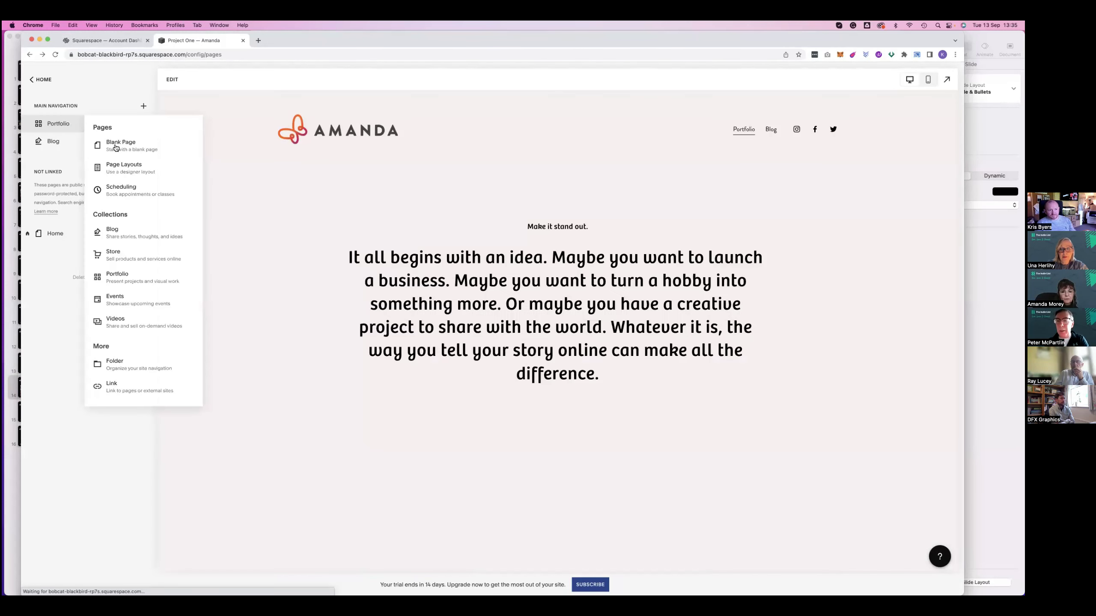
left_click(115, 145)
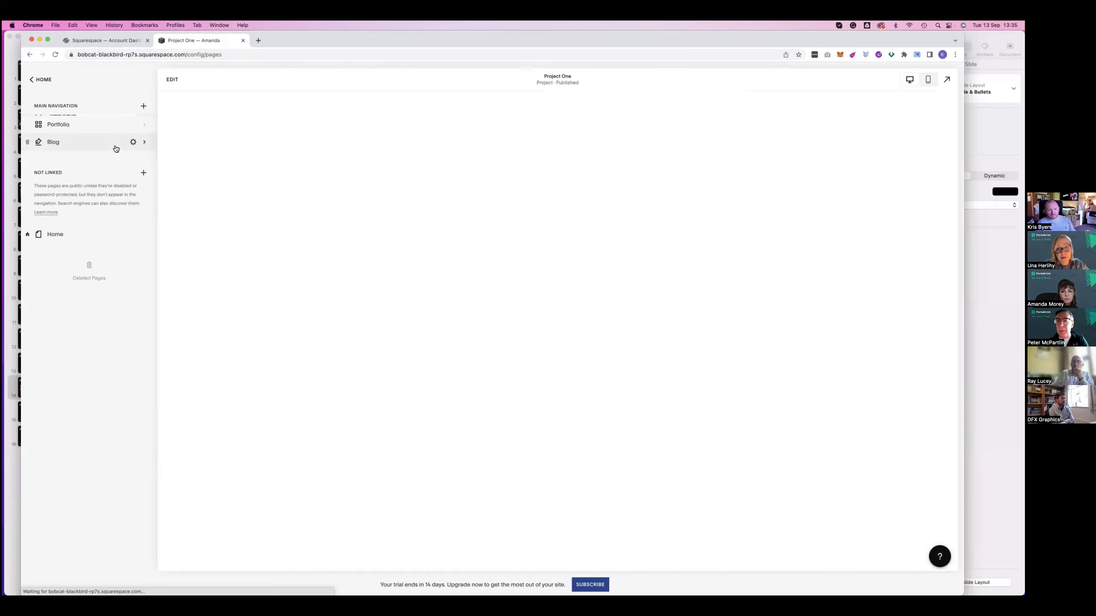
type("Contact")
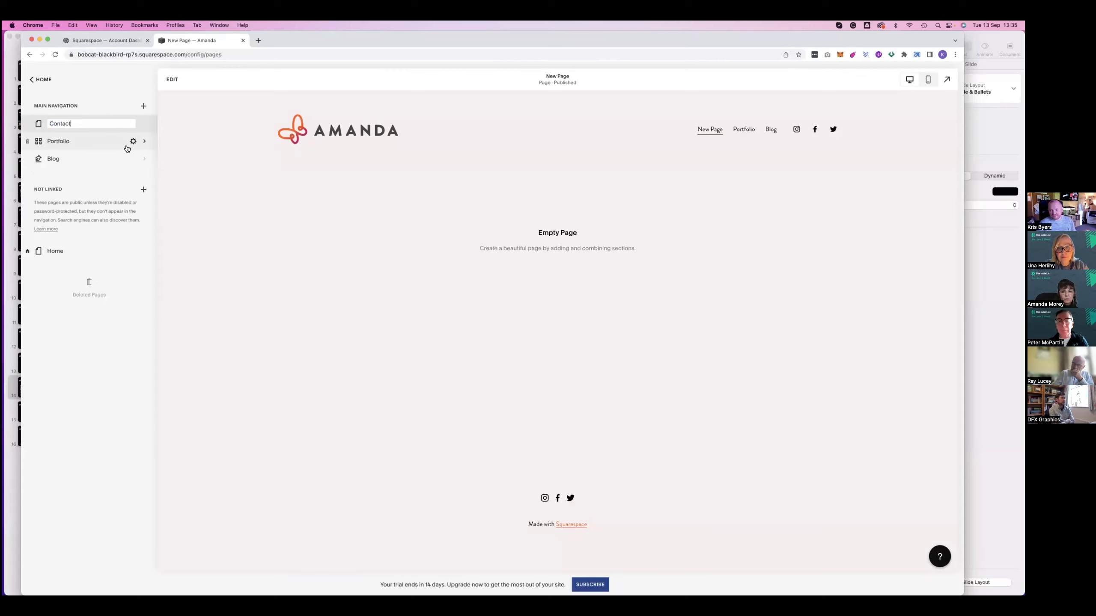
key("Return")
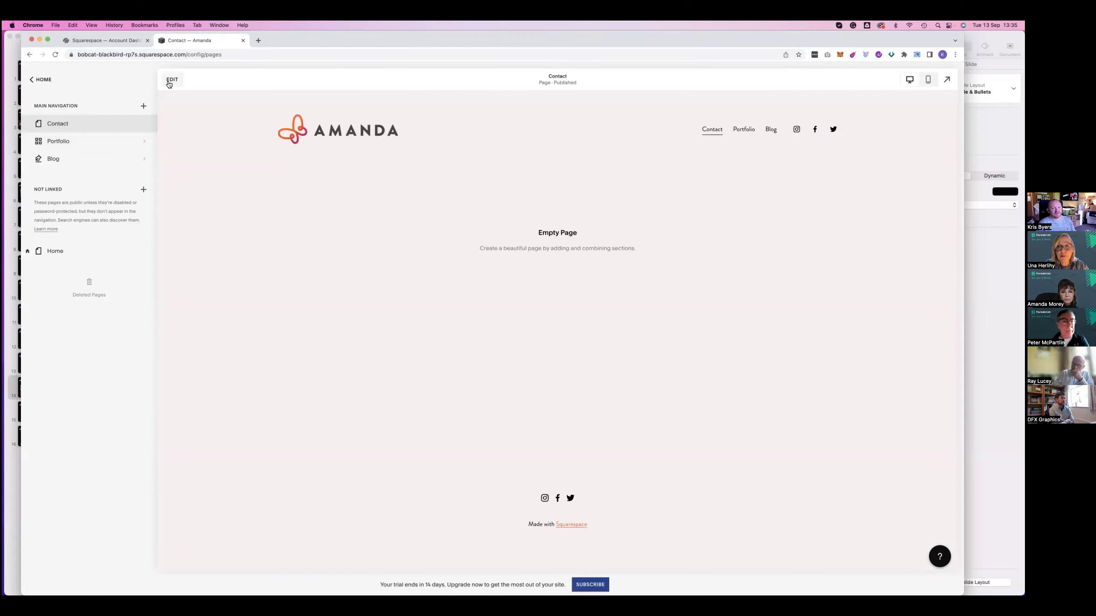
Edit the Contact page, add a section, and choose the Forms category
left_click(172, 79)
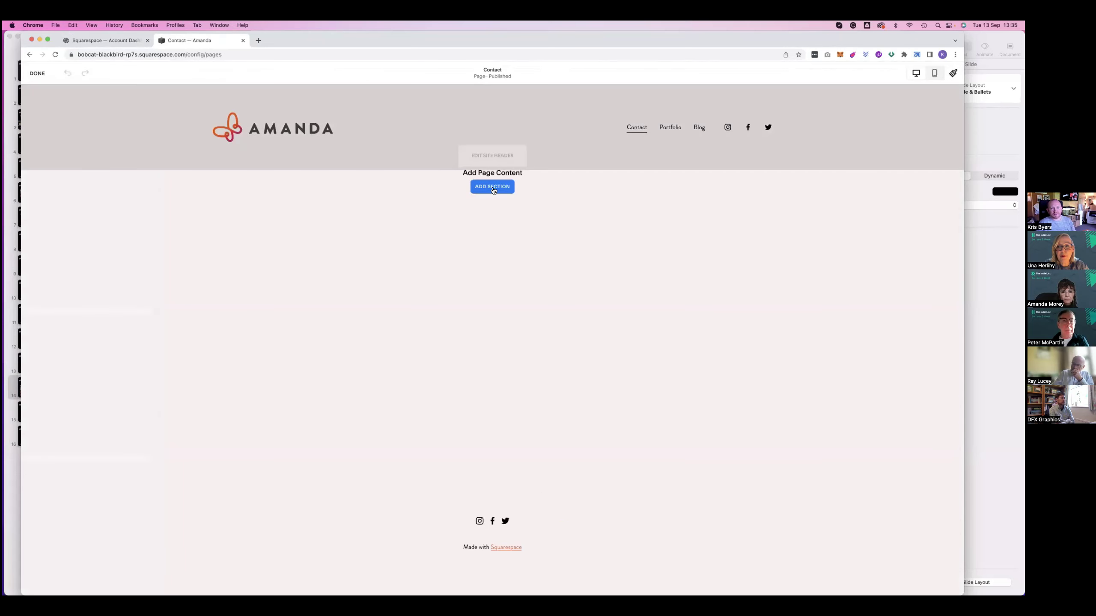
left_click(486, 185)
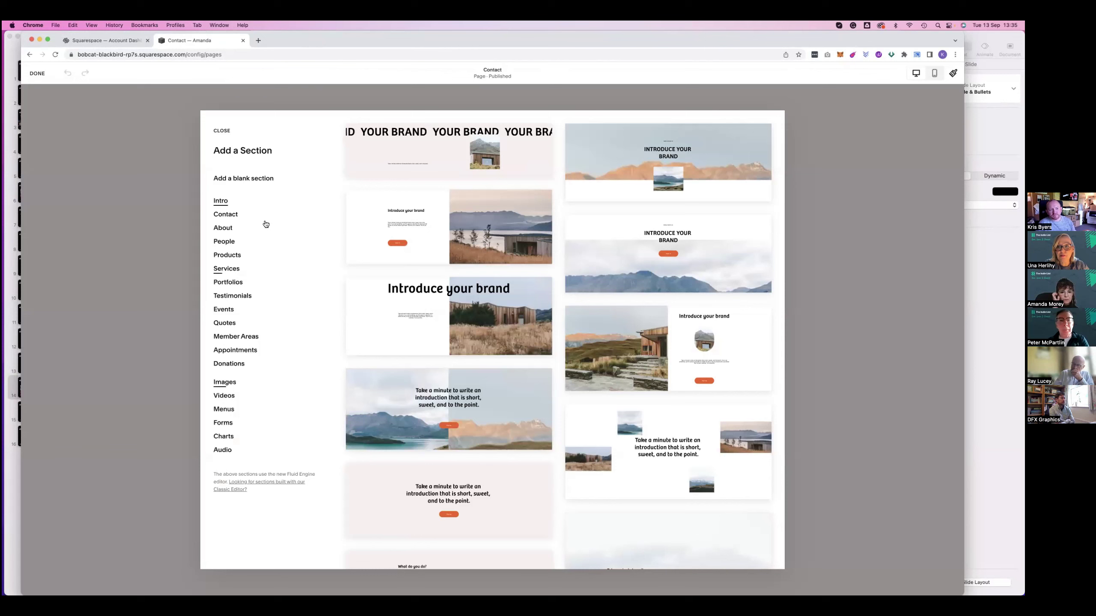
left_click(147, 169)
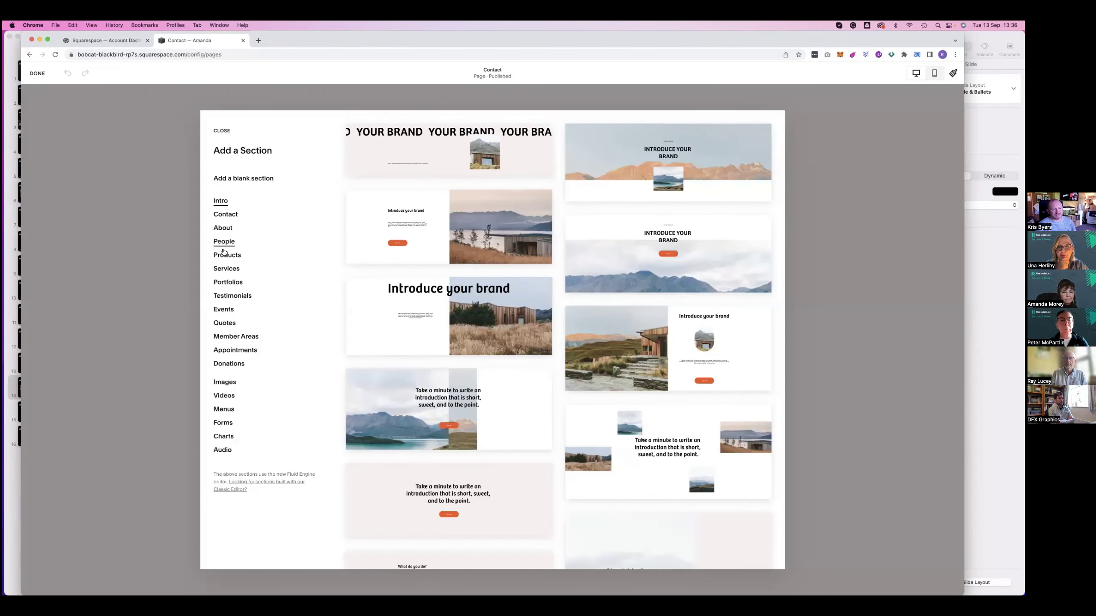
Insert the 'Get in touch.' form template with Name, Email and Message fields and a Send button
left_click(227, 423)
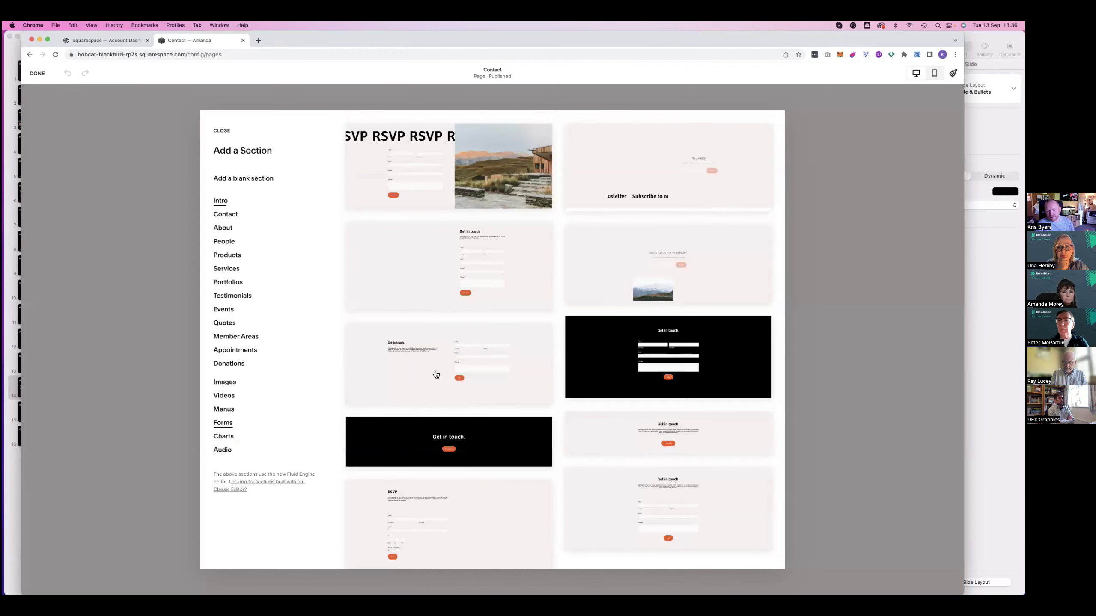
left_click(597, 489)
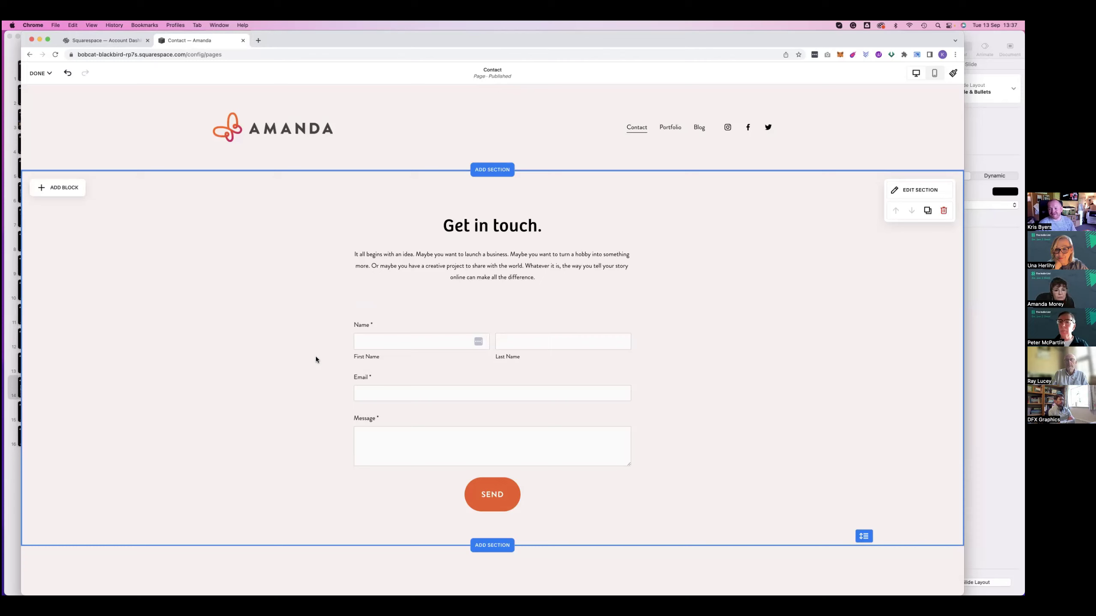
left_click(449, 373)
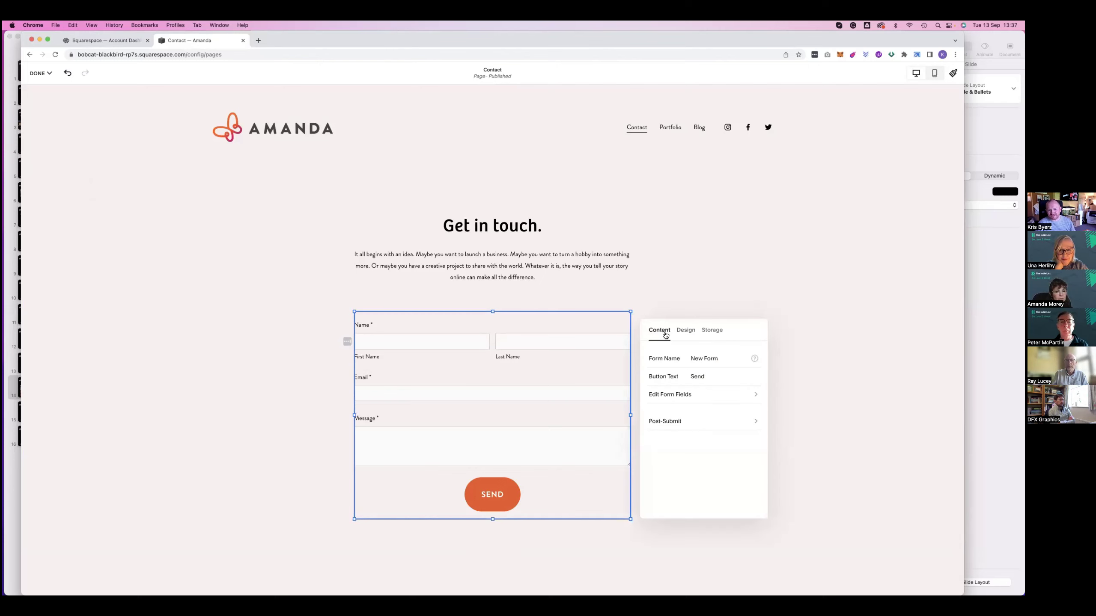
left_click(671, 396)
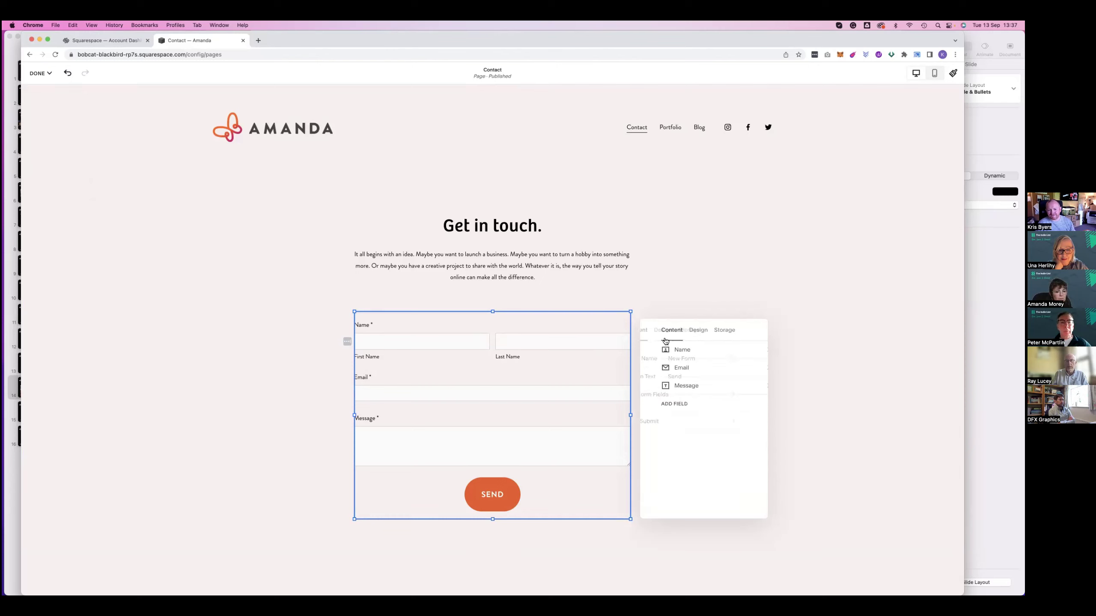
left_click(662, 403)
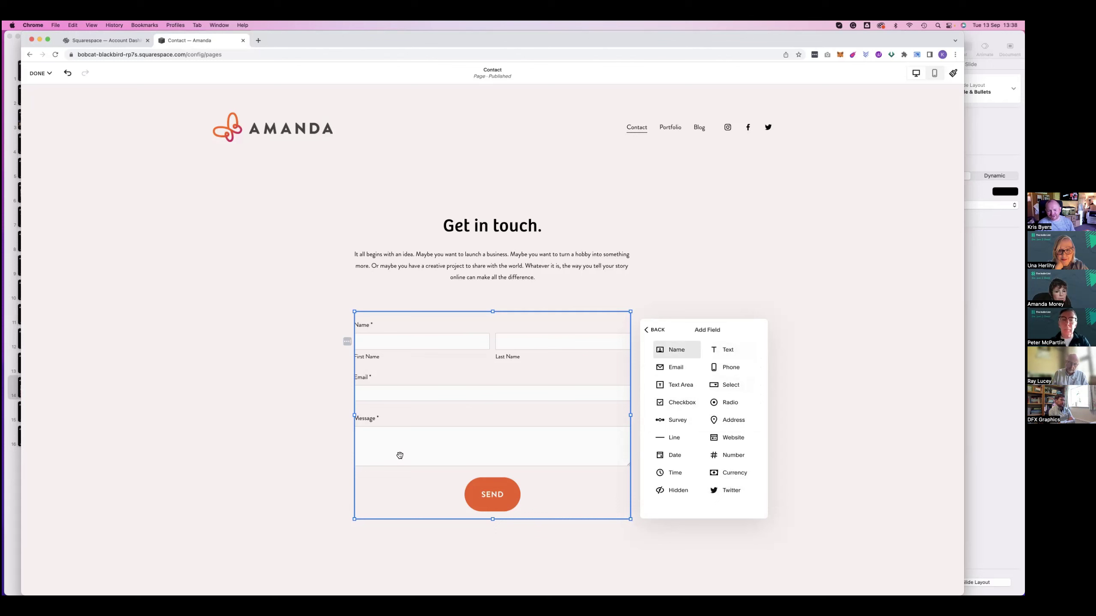
left_click_drag(400, 455, 360, 476)
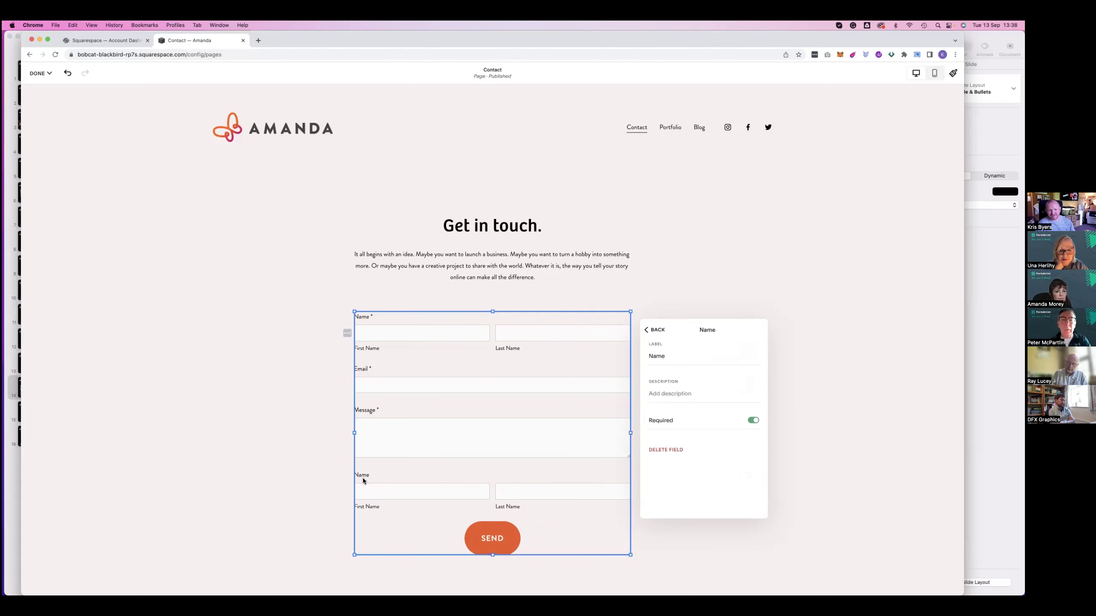
key("super+z")
left_click(688, 355)
left_click(712, 355)
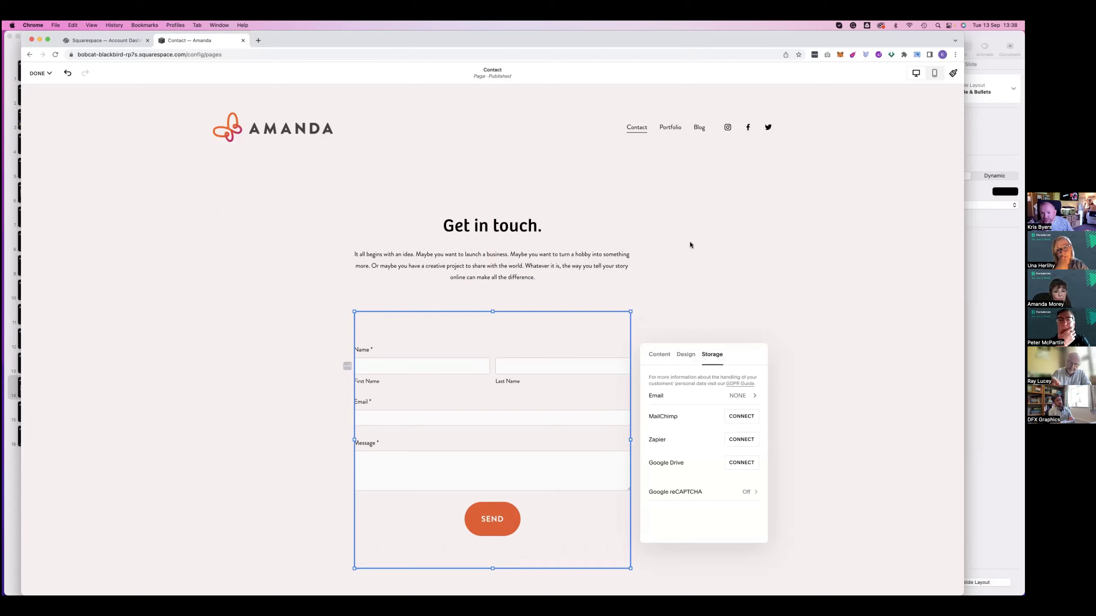
Deselect the form and insert an empty Image block beside the 'Get in touch.' heading
left_click(274, 205)
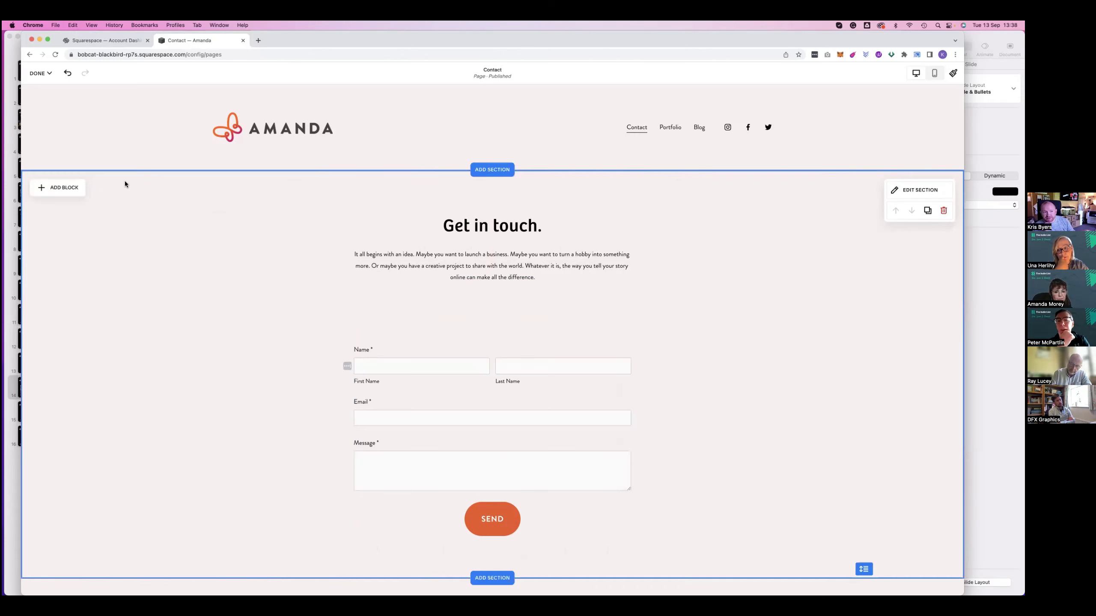
left_click(61, 189)
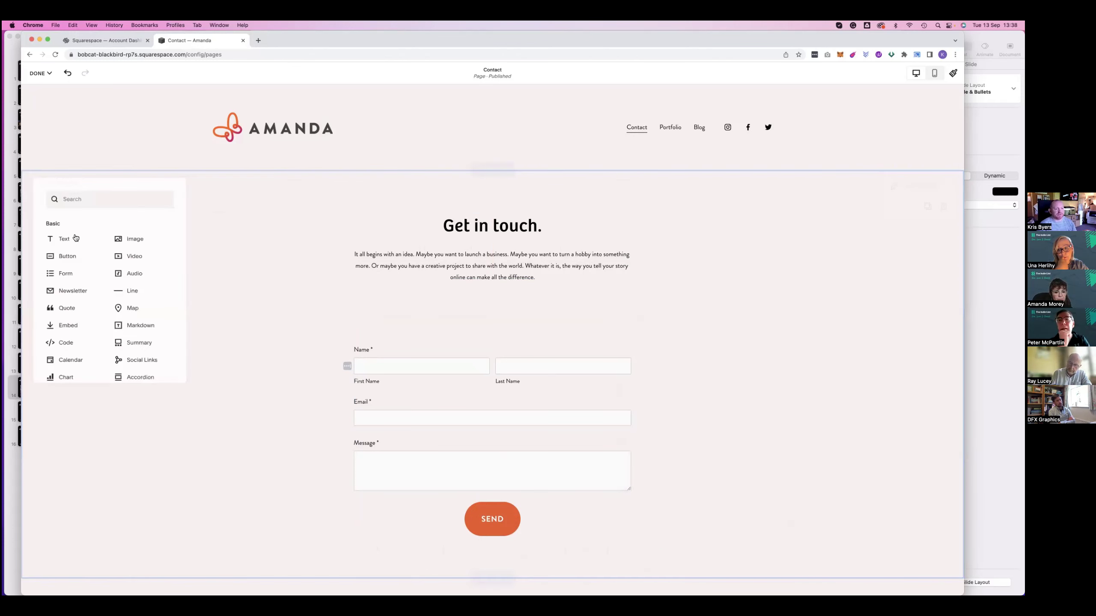
left_click(116, 239)
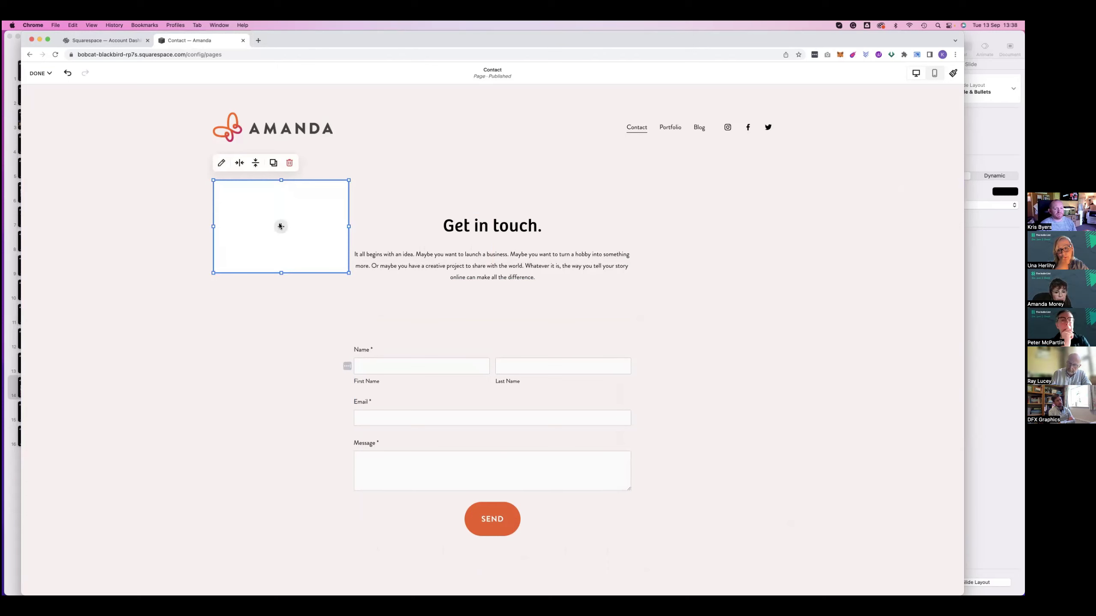
Browse the Free and Premium stock images, then close the picker without choosing one
left_click(279, 225)
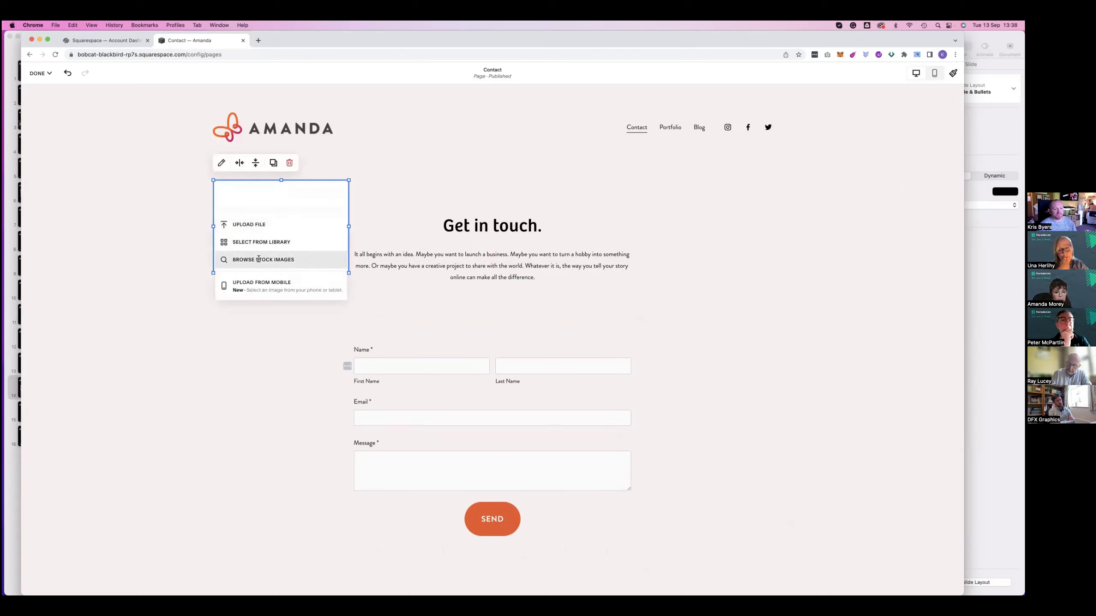
left_click(341, 260)
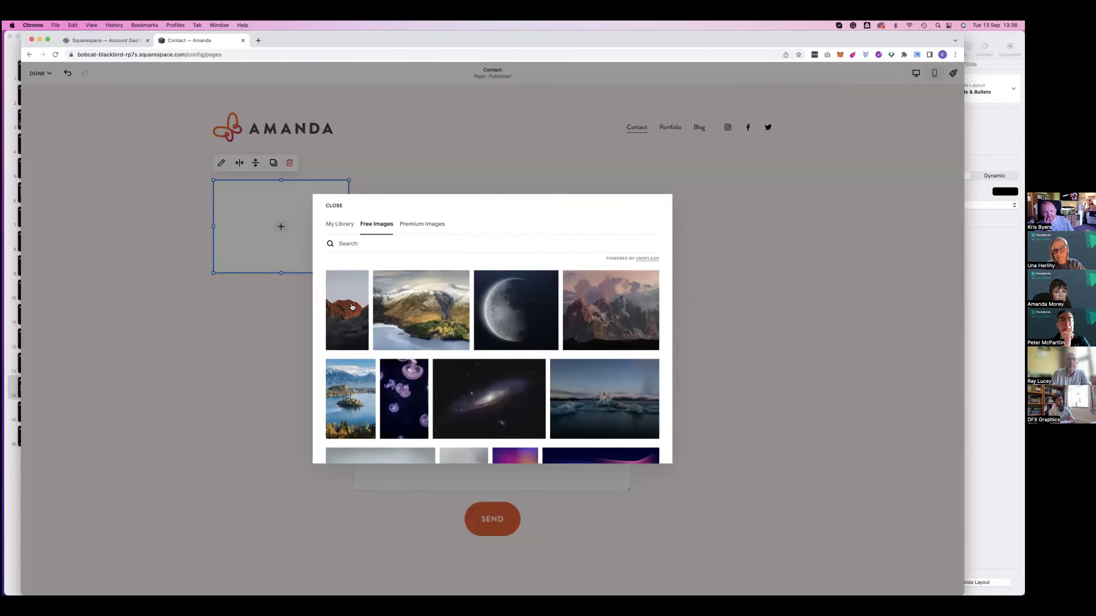
scroll(645, 263, "down", 5)
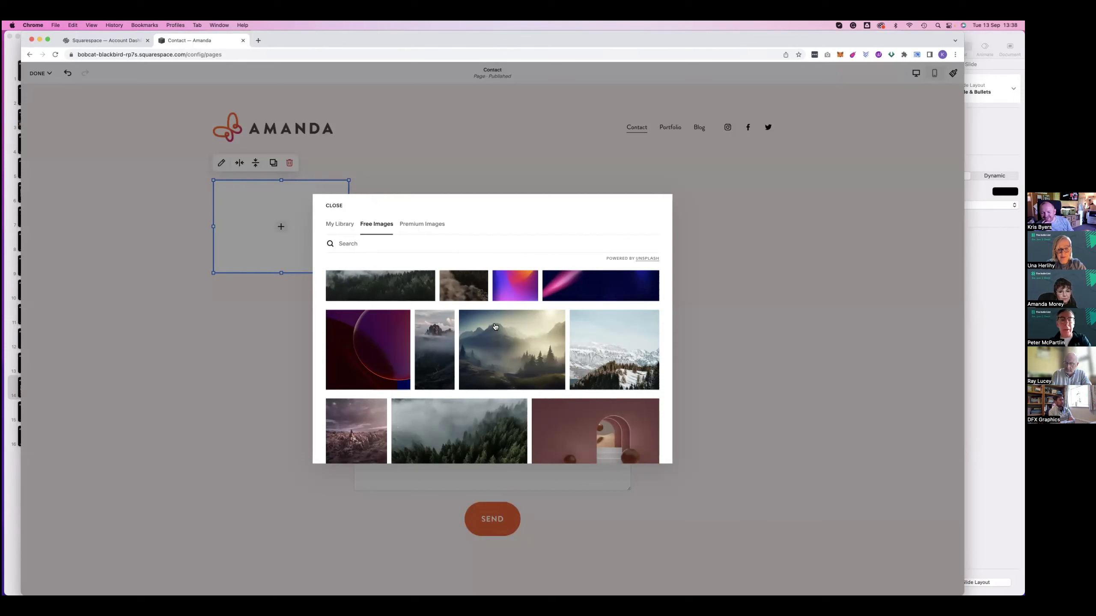
scroll(494, 326, "down", 2)
scroll(494, 326, "down", 4)
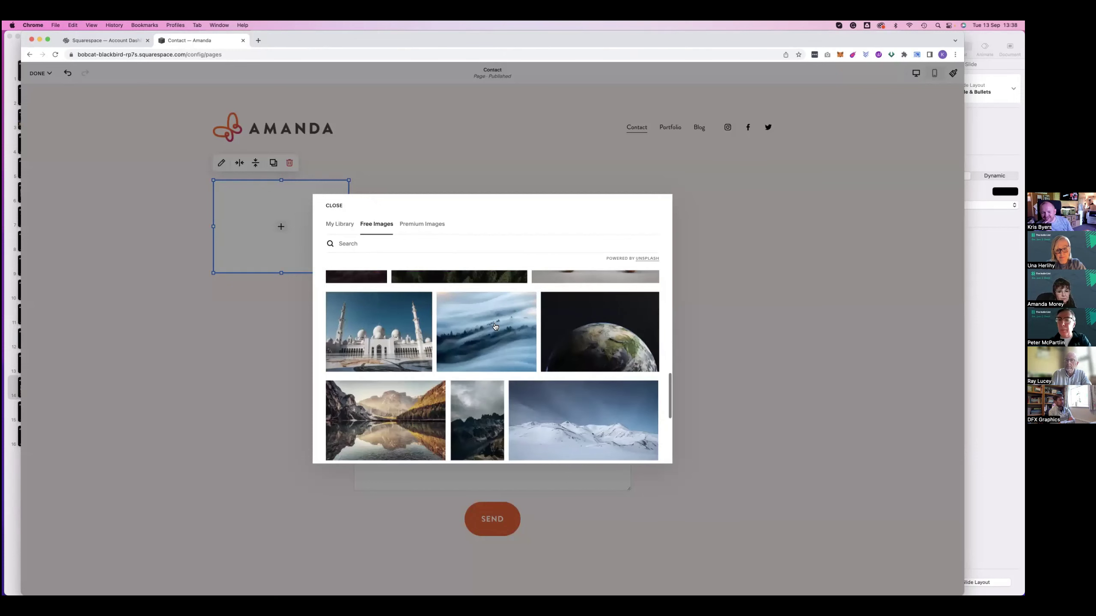
scroll(495, 327, "down", 10)
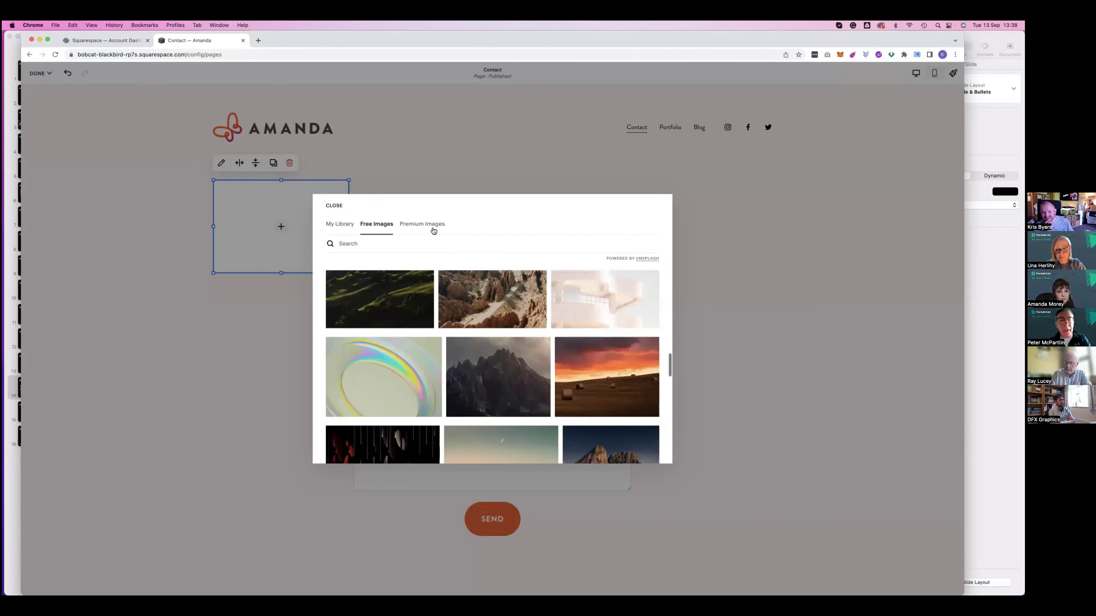
left_click(430, 229)
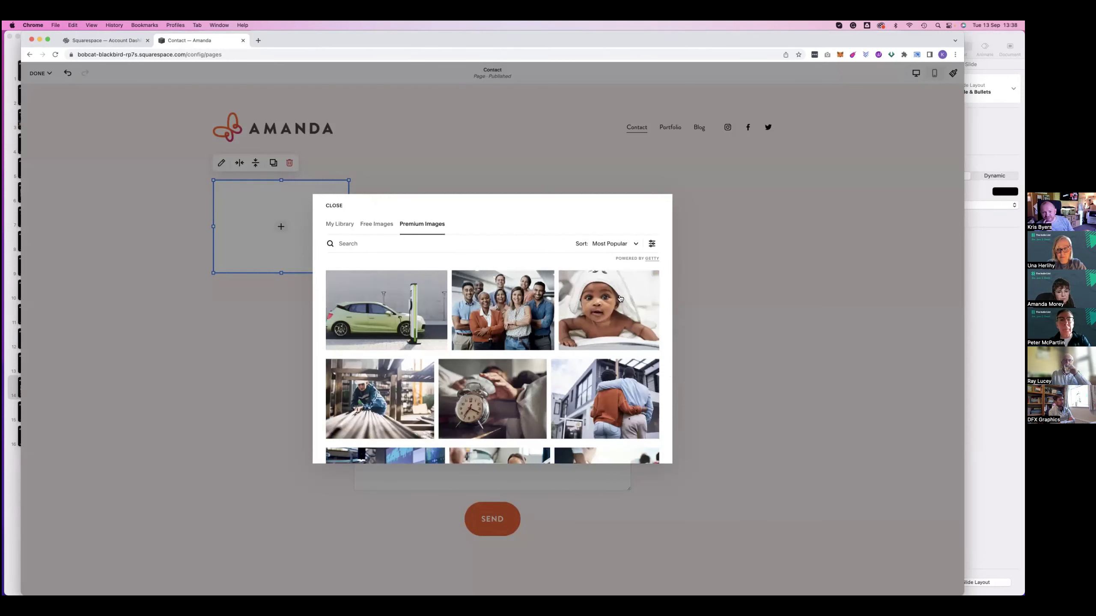
scroll(607, 303, "down", 1)
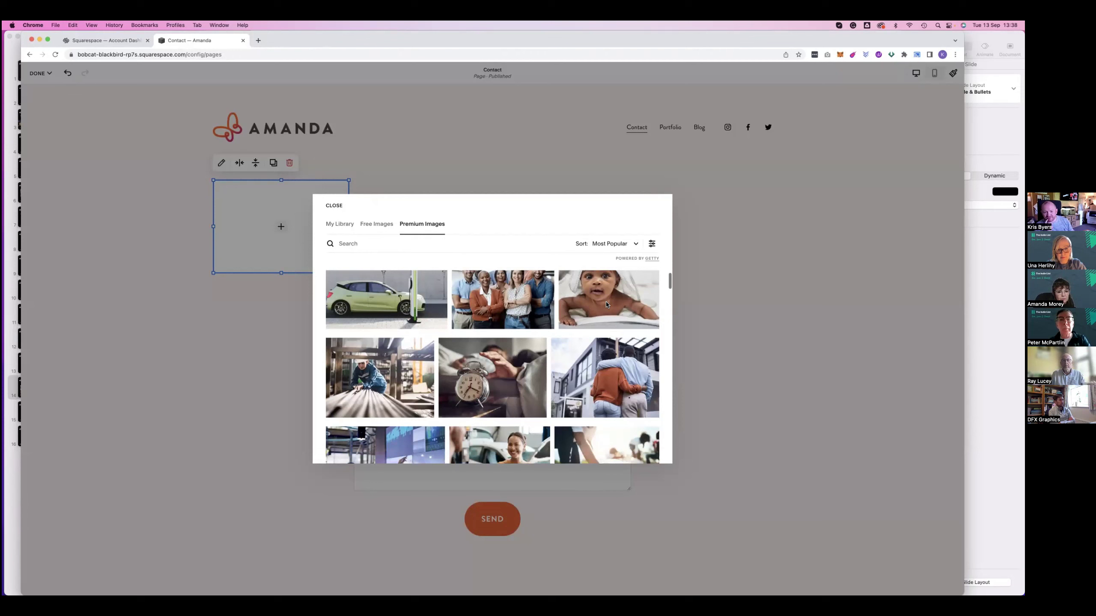
scroll(607, 305, "down", 3)
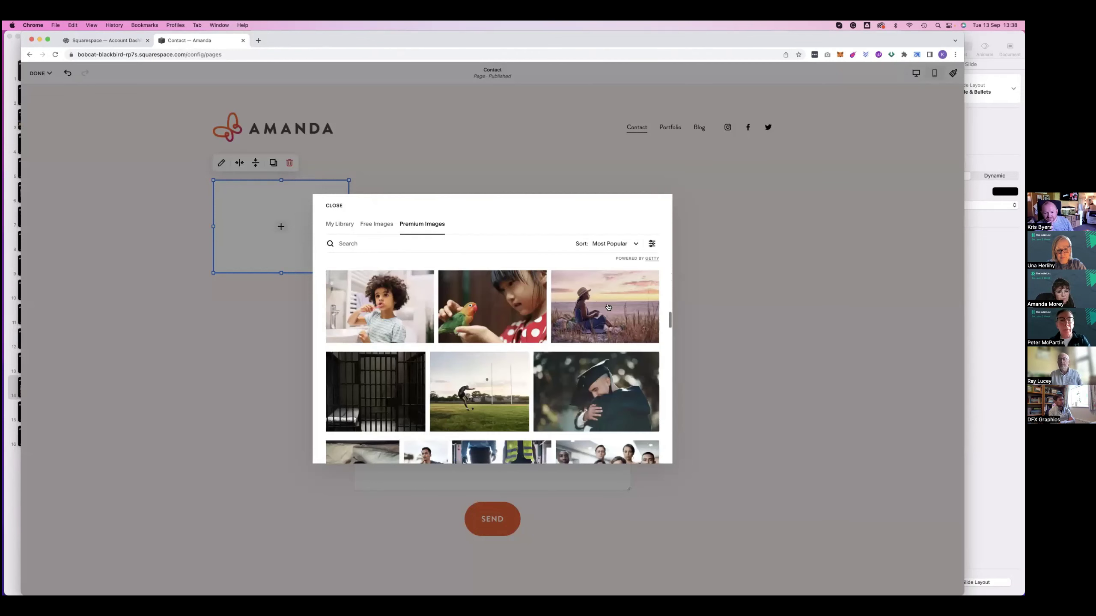
scroll(608, 306, "down", 3)
scroll(607, 306, "down", 3)
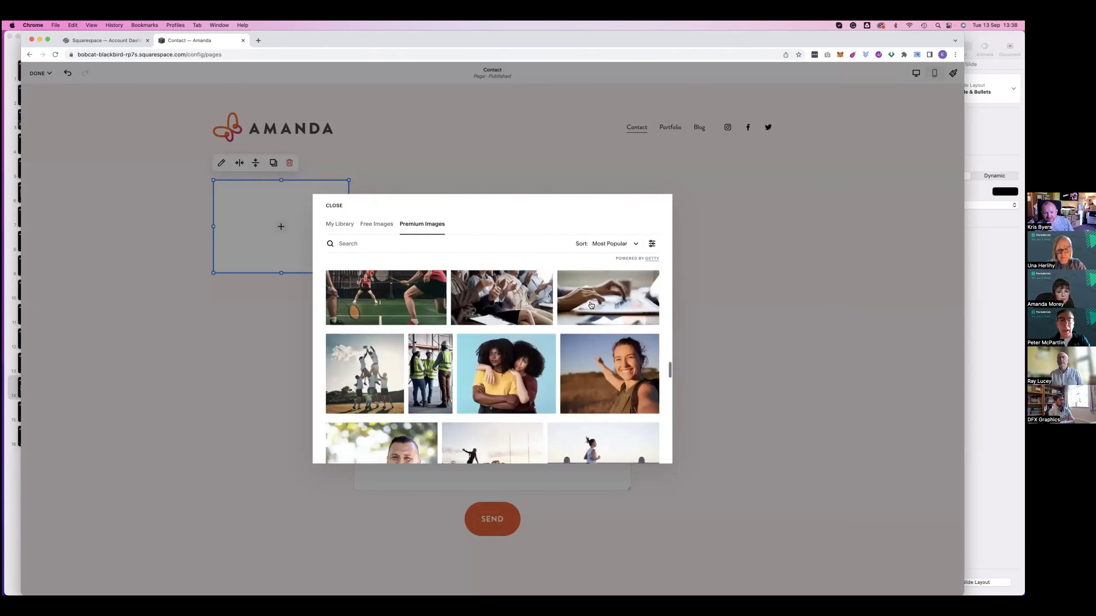
scroll(378, 228, "down", 3)
left_click(379, 225)
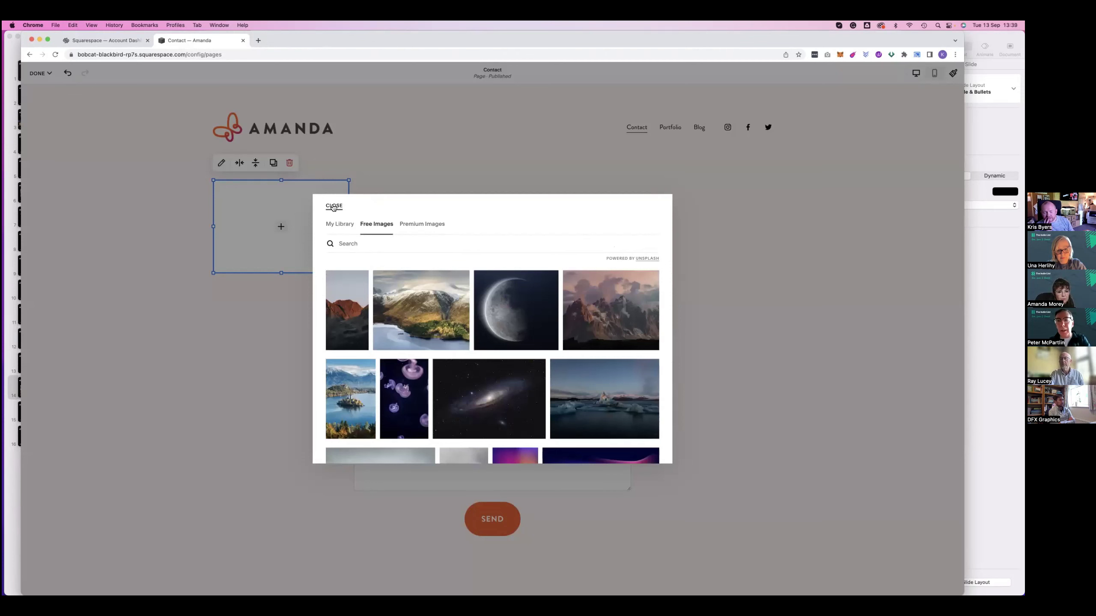
left_click(333, 207)
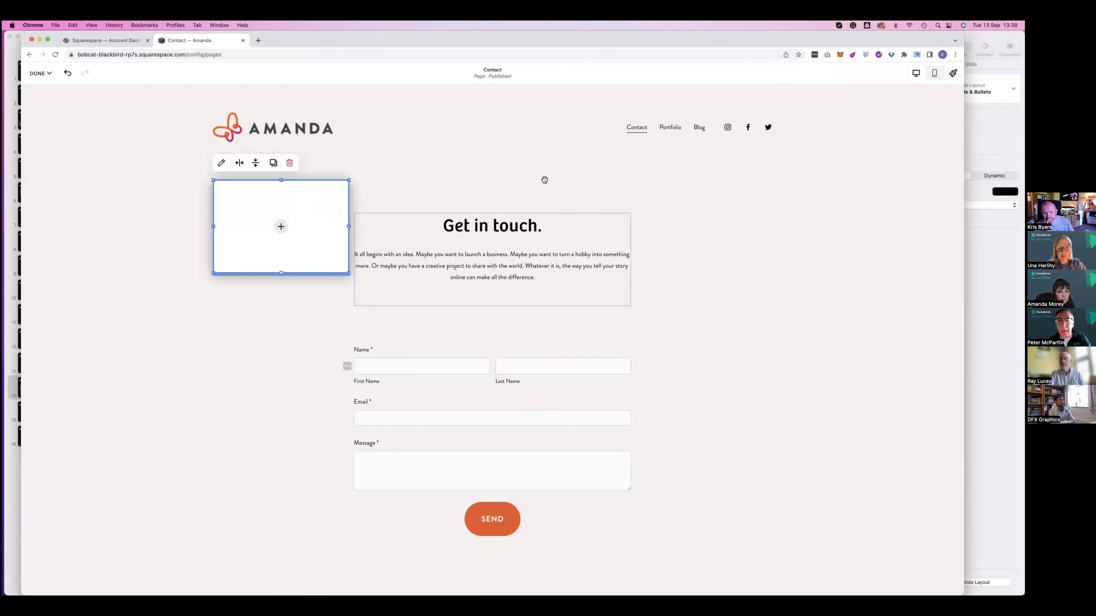
Move the empty image block below the form, then delete it and confirm Remove
left_click_drag(538, 170, 499, 493)
key("Delete")
left_click(528, 354)
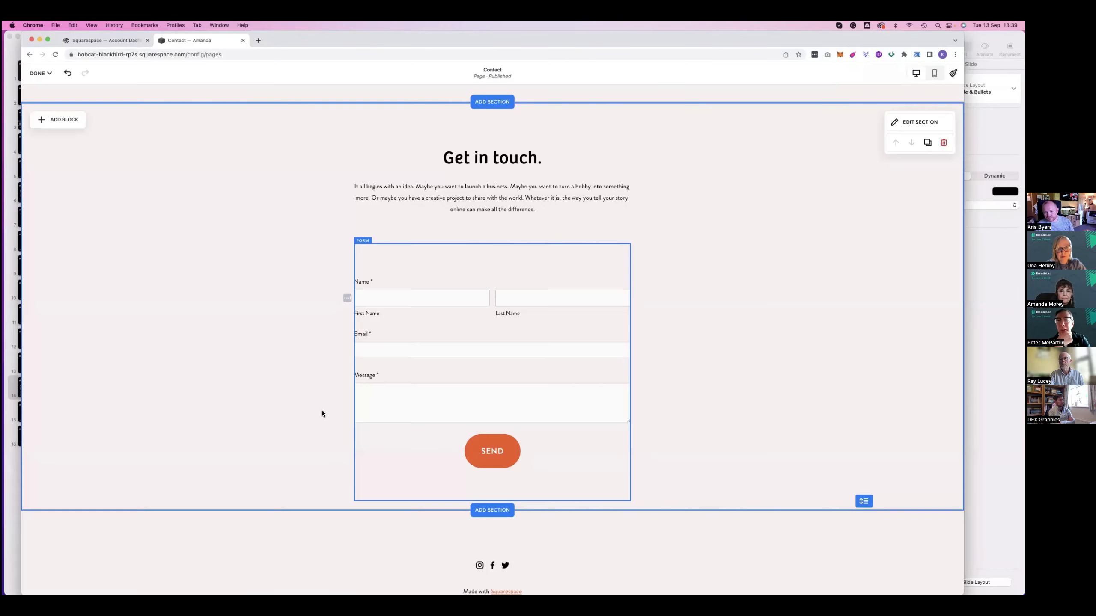
scroll(322, 413, "up", 2)
Bring up the Done menu's save-or-discard choices, dismiss them, and reopen them
left_click(40, 72)
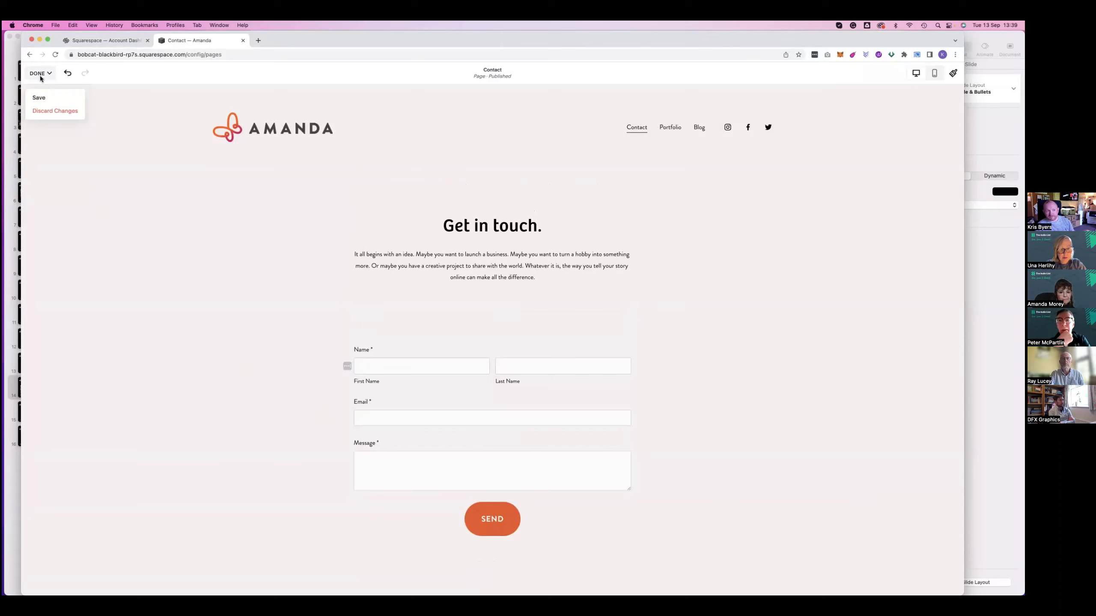
left_click(210, 261)
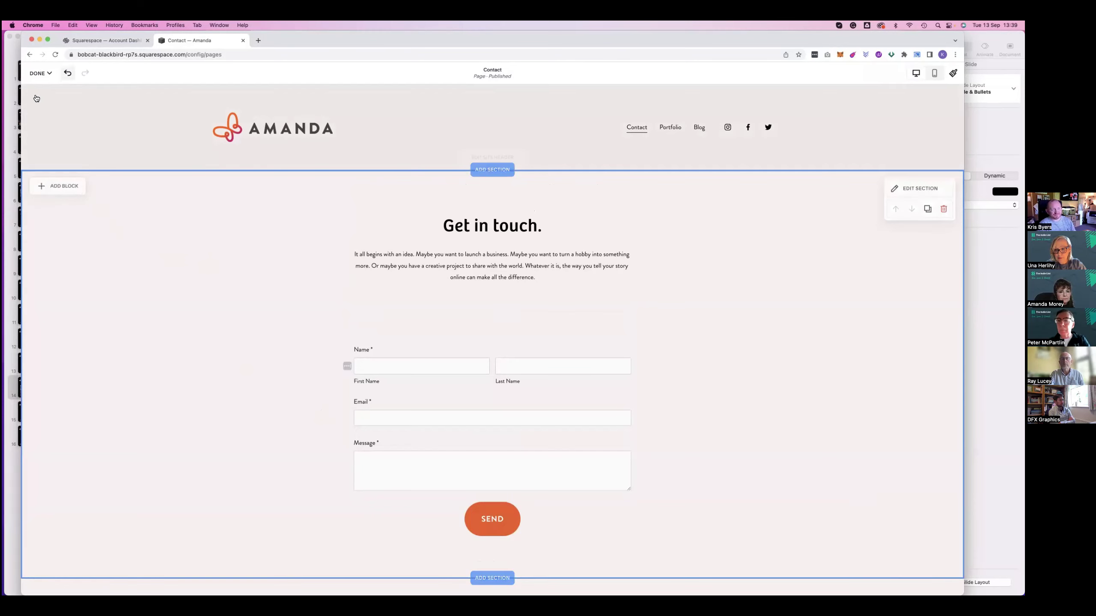
left_click(45, 78)
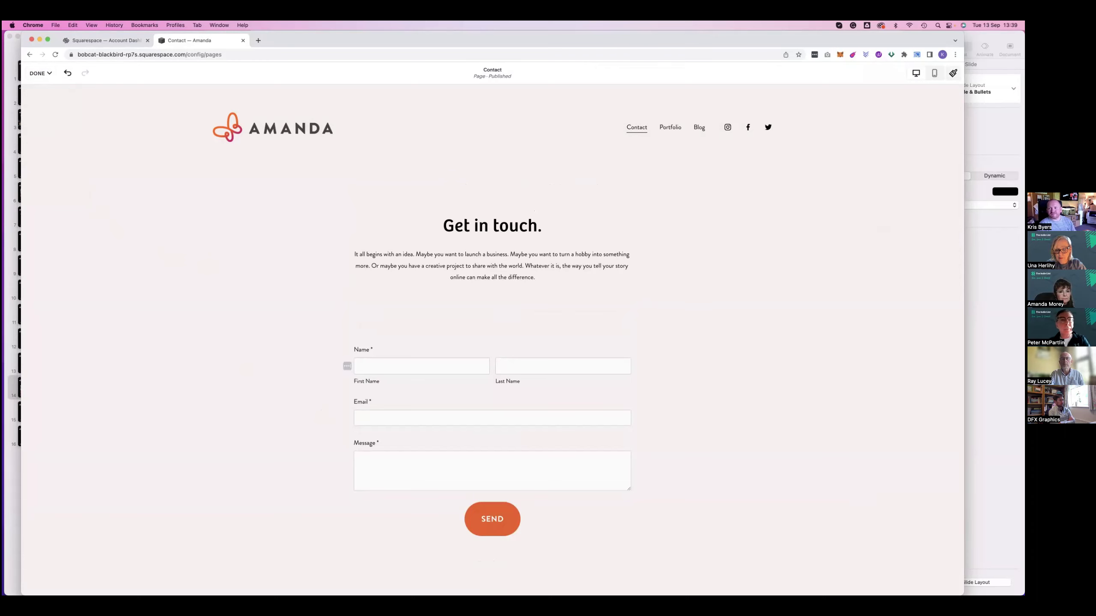
Save the Contact page, then review the SEO description in its Page Settings
left_click(38, 100)
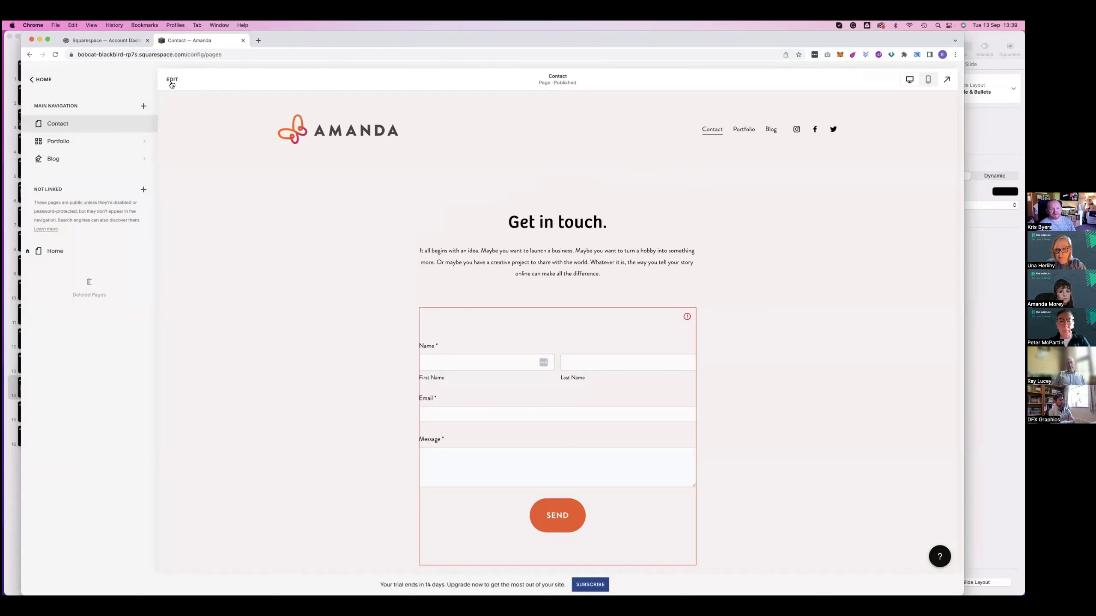
left_click(172, 80)
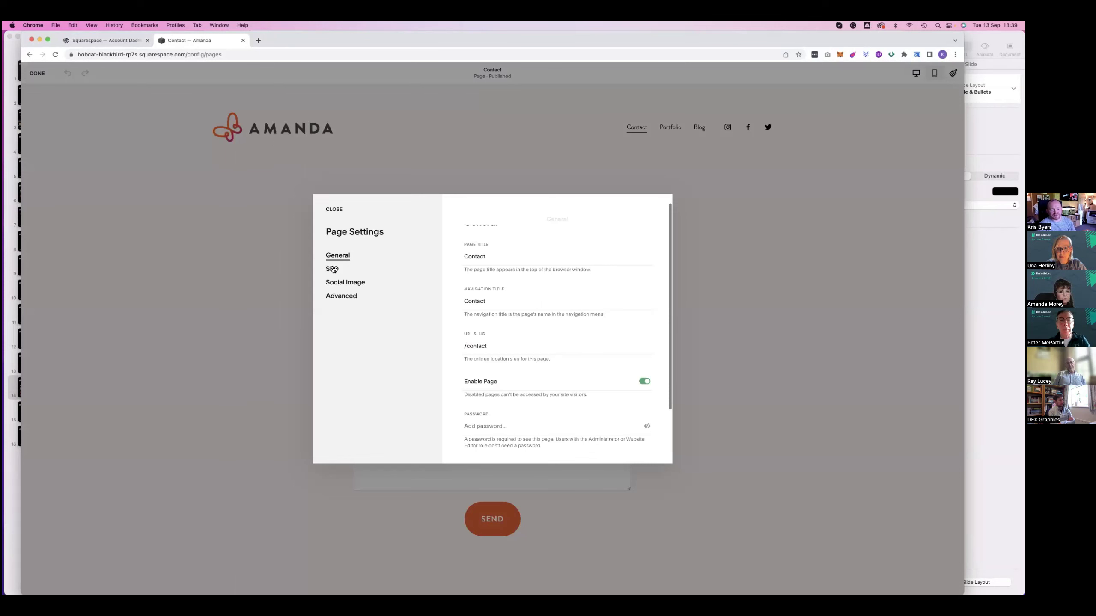
left_click(332, 269)
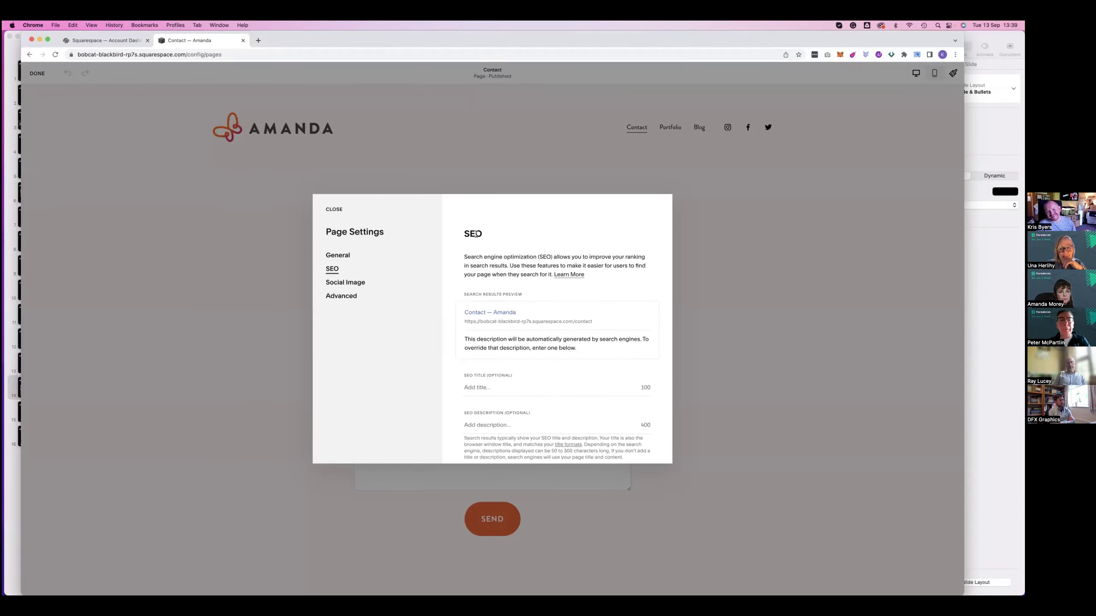
triple_click(574, 350)
scroll(470, 359, "down", 1)
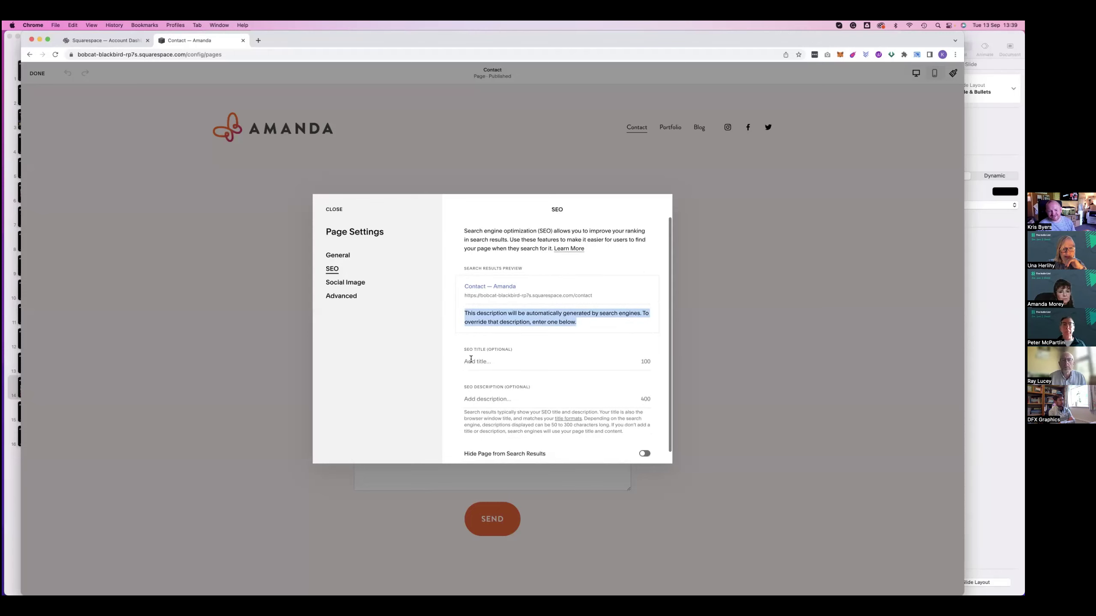
scroll(475, 362, "down", 1)
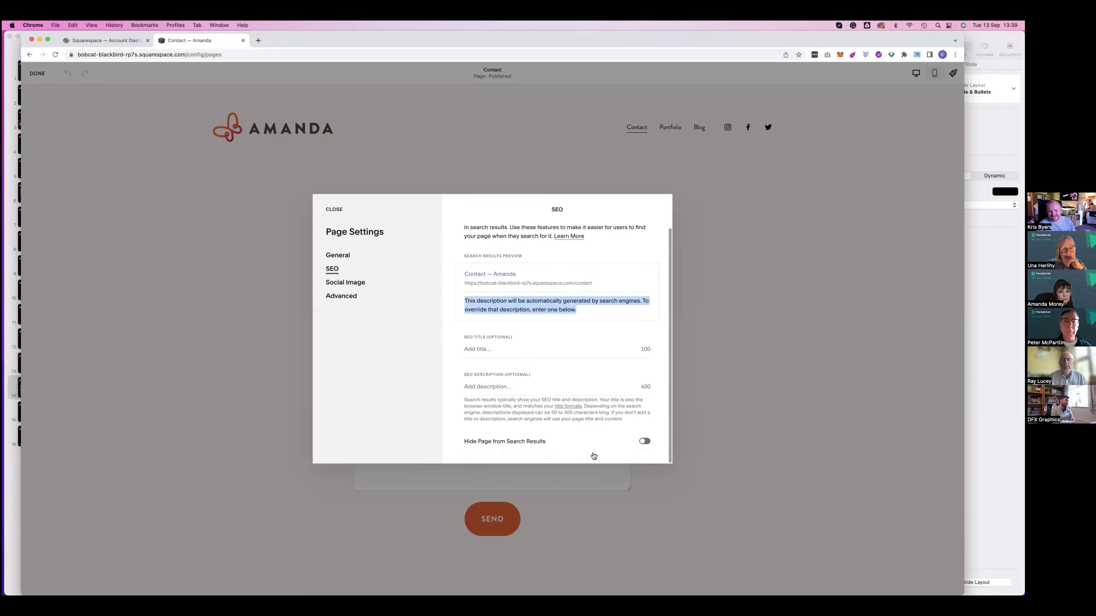
Review the Social Image and Advanced panels, then go back to the SEO panel
left_click(335, 283)
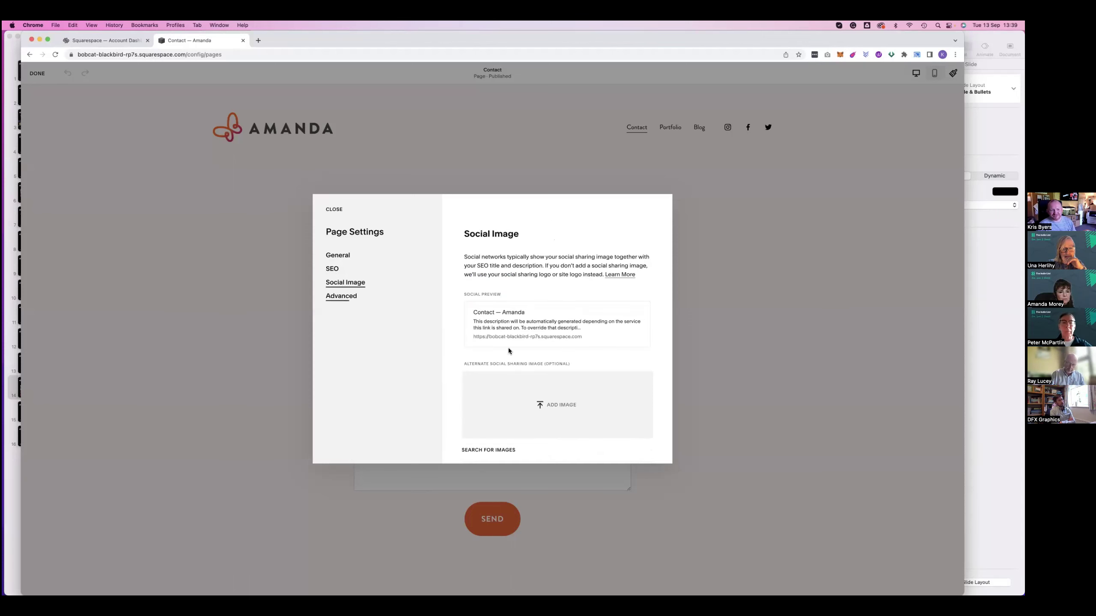
left_click(335, 295)
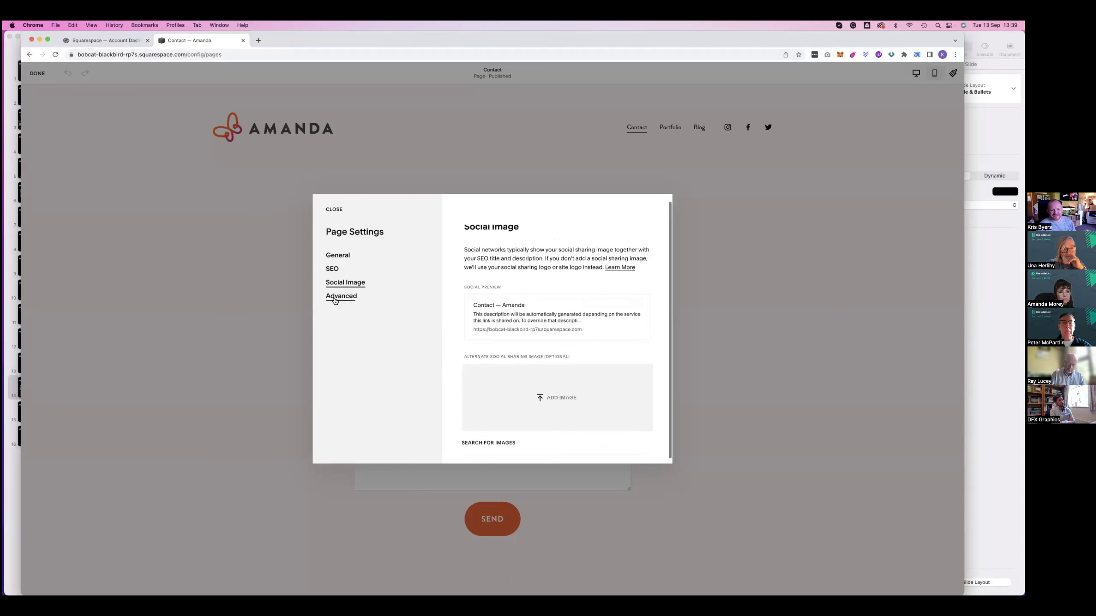
left_click(333, 269)
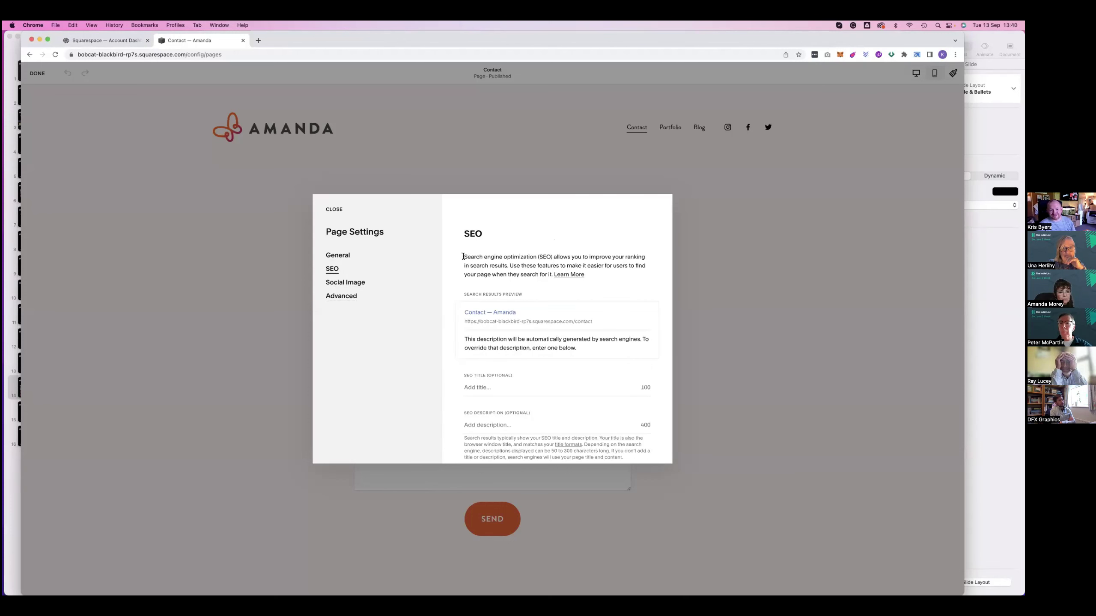
left_click_drag(464, 257, 512, 265)
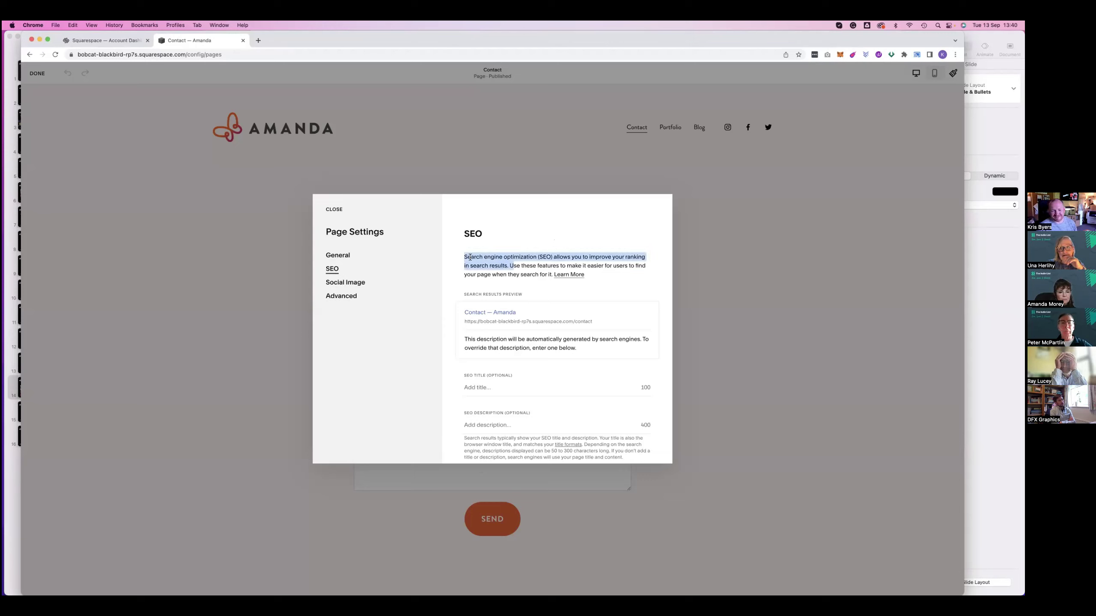
left_click(462, 256)
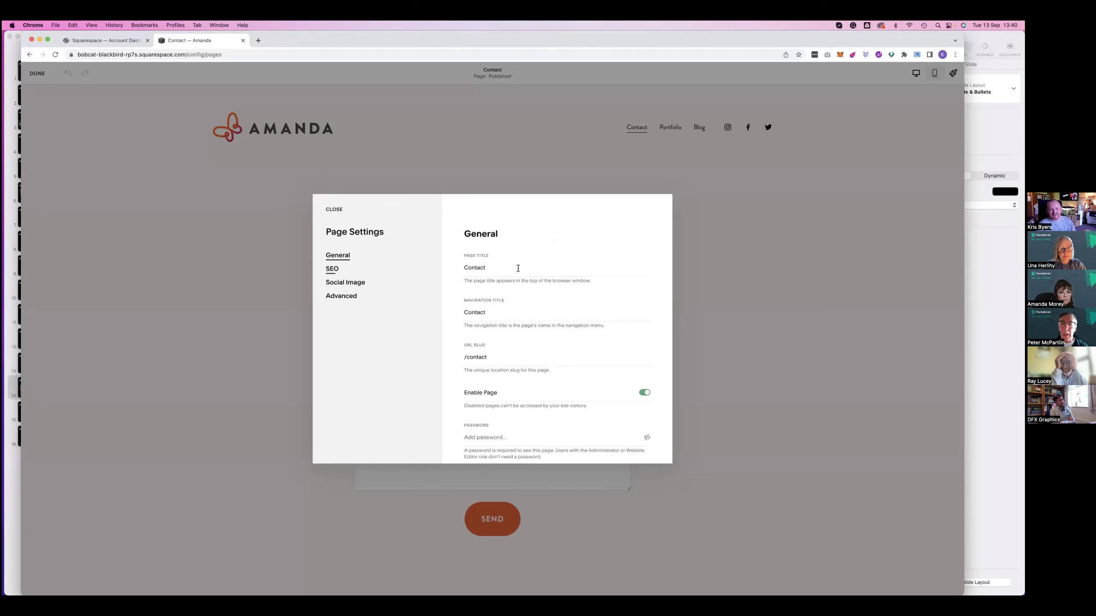
scroll(517, 270, "down", 2)
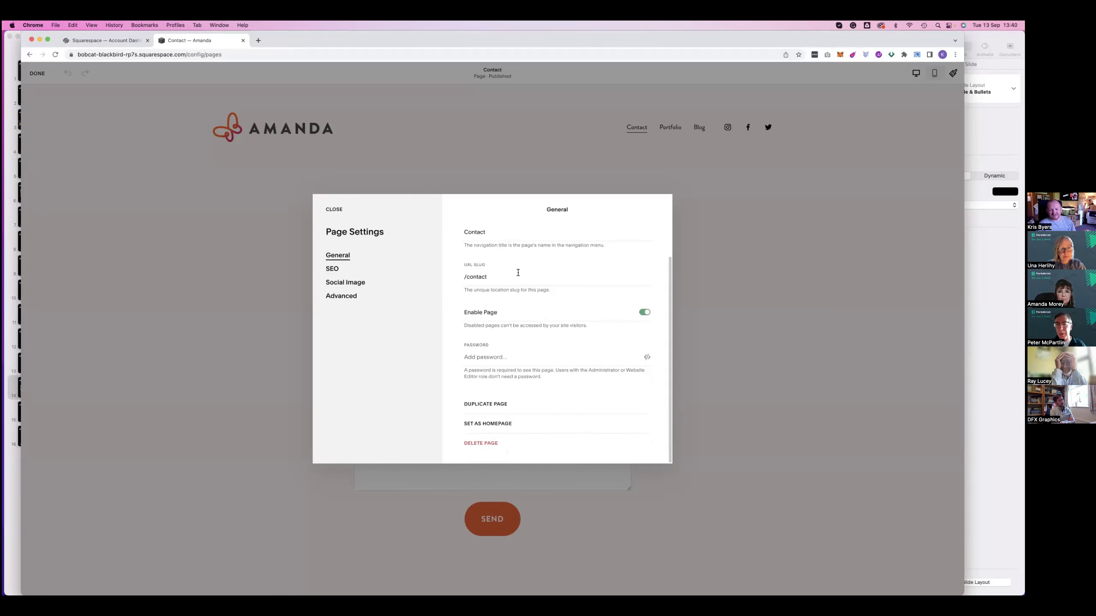
scroll(518, 272, "up", 1)
scroll(518, 272, "up", 5)
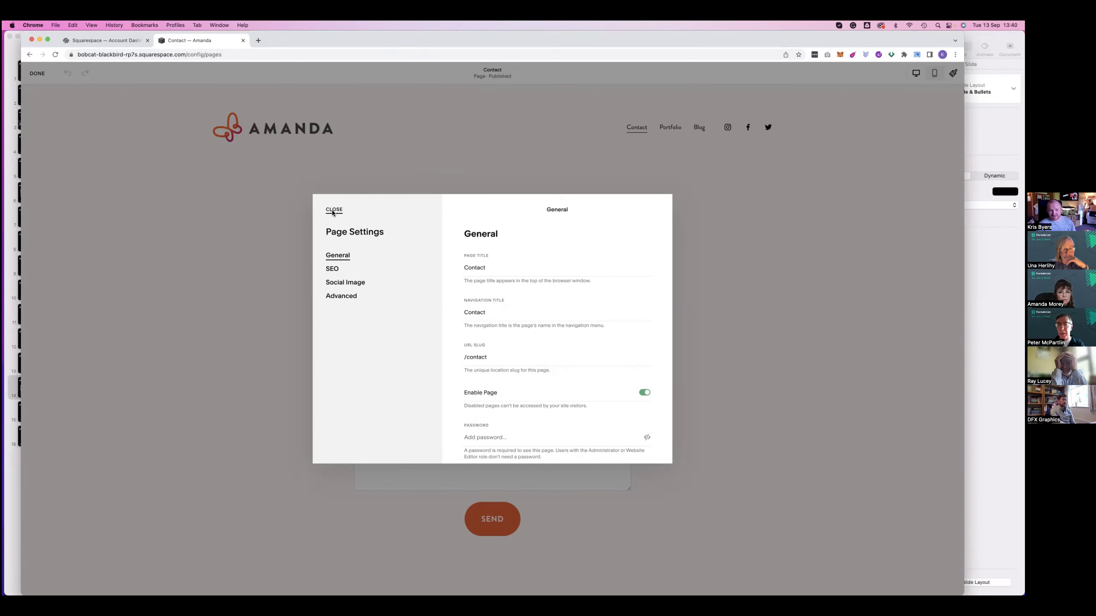
Close the Contact Page Settings and the editor, passing through Pages back to the Home menu
left_click(333, 210)
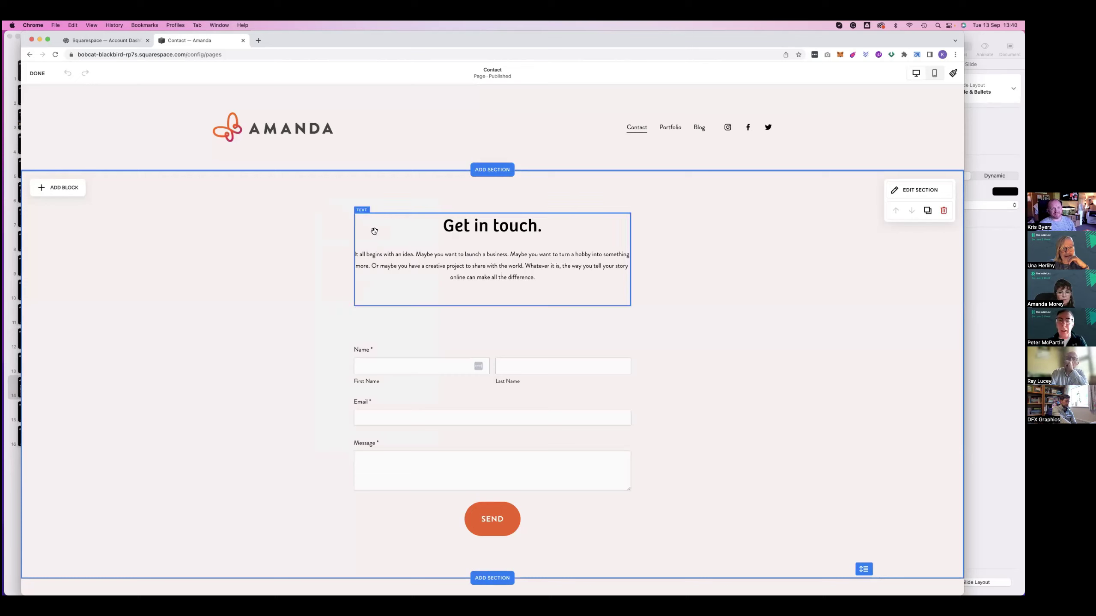
left_click(43, 82)
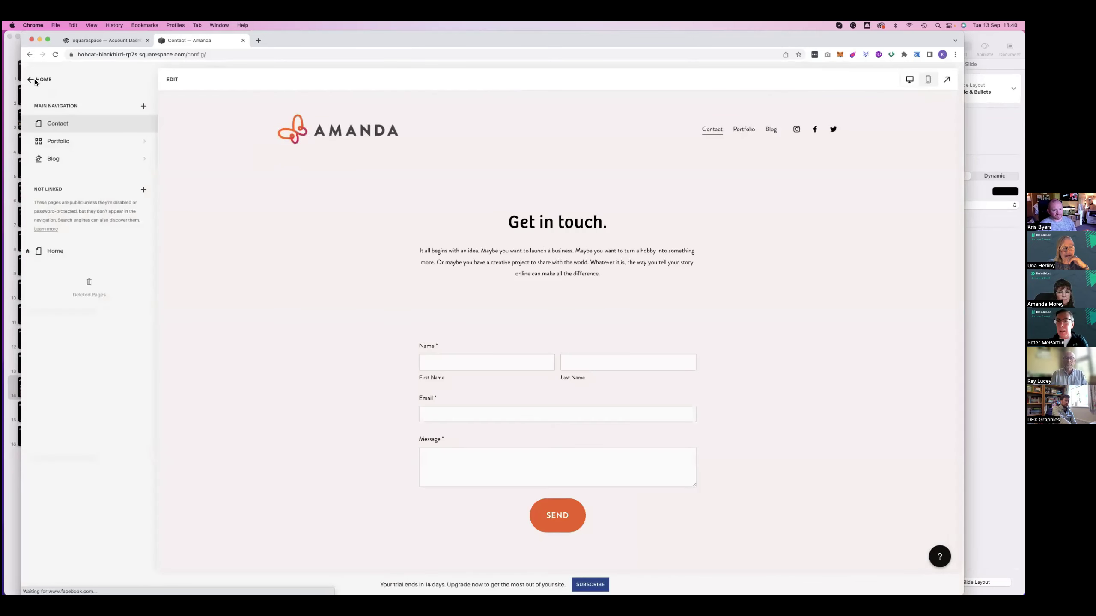
left_click(36, 82)
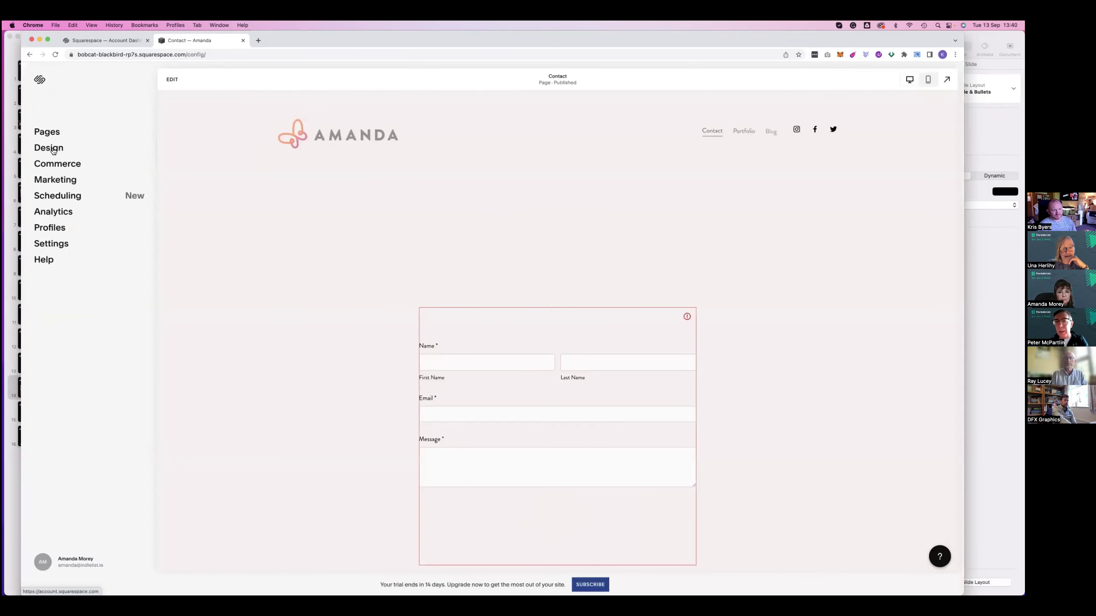
left_click(50, 132)
left_click(42, 81)
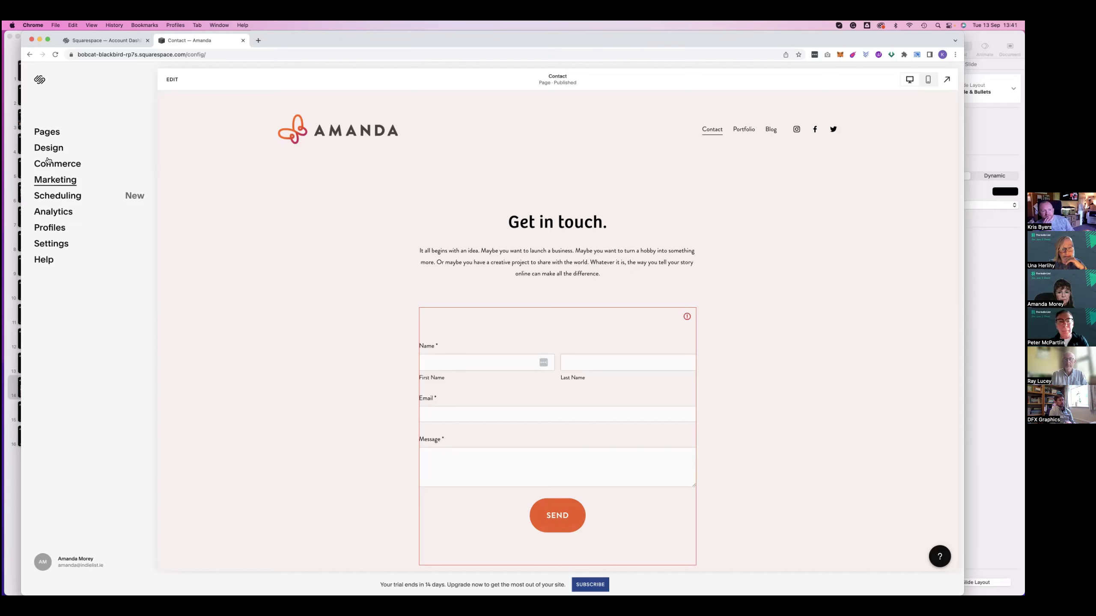
left_click(50, 182)
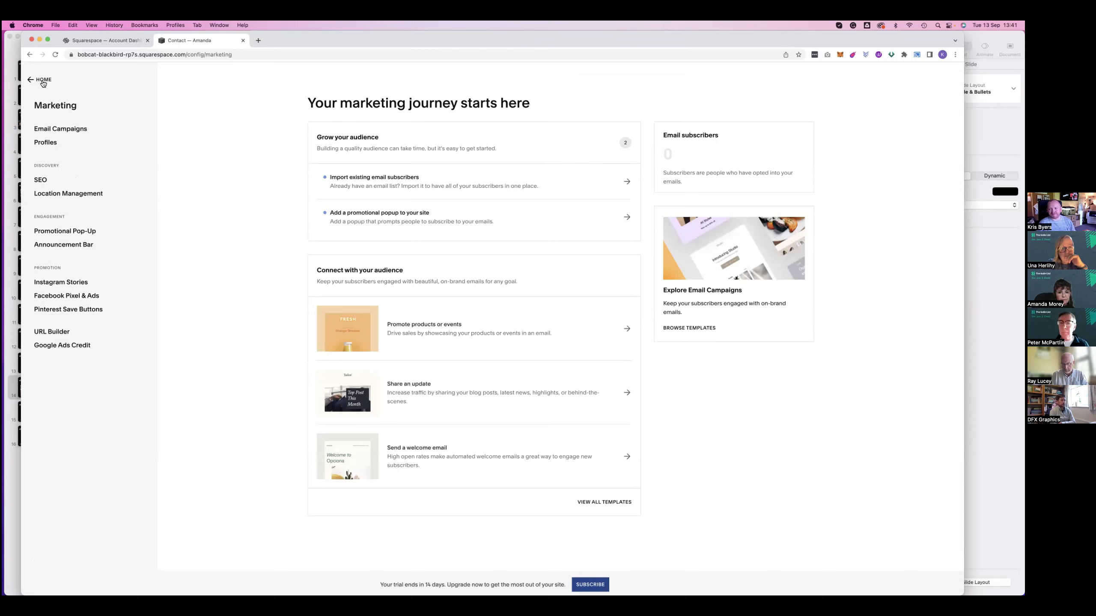
left_click(43, 82)
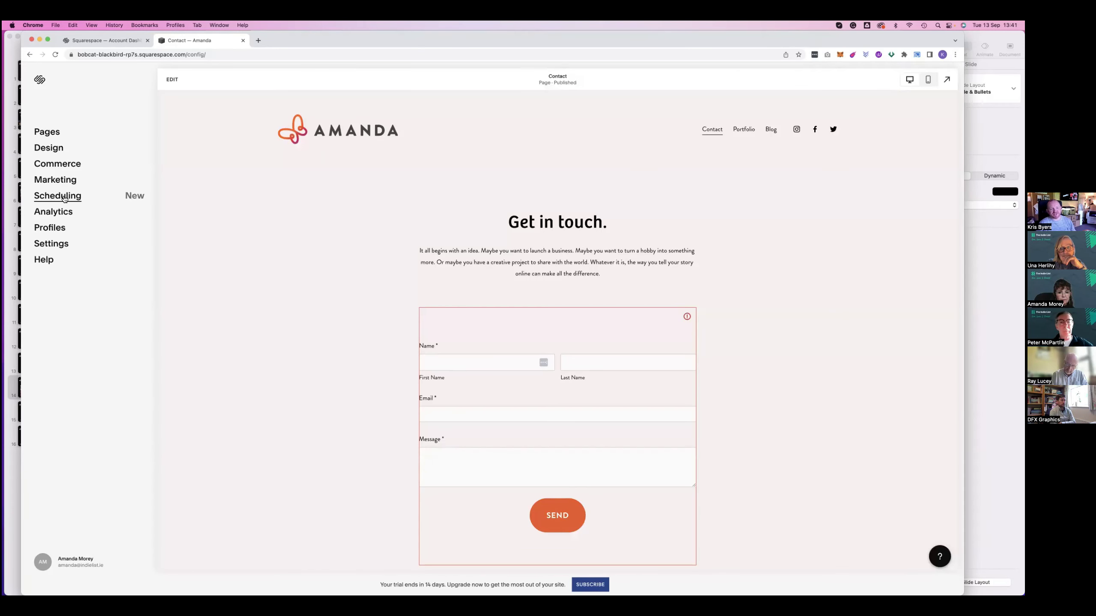
left_click(62, 198)
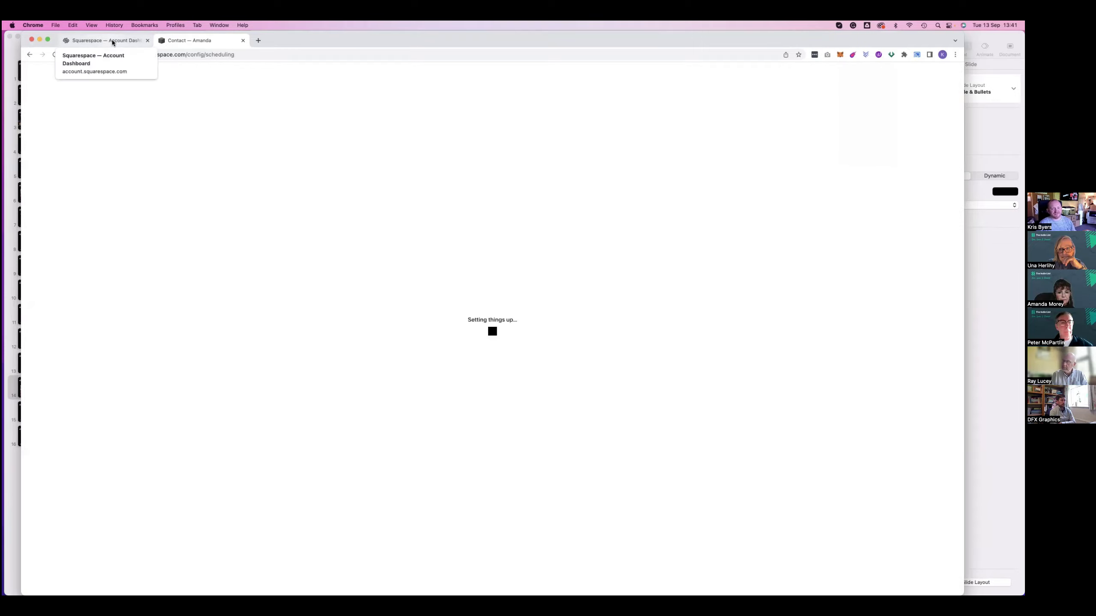
left_click(31, 55)
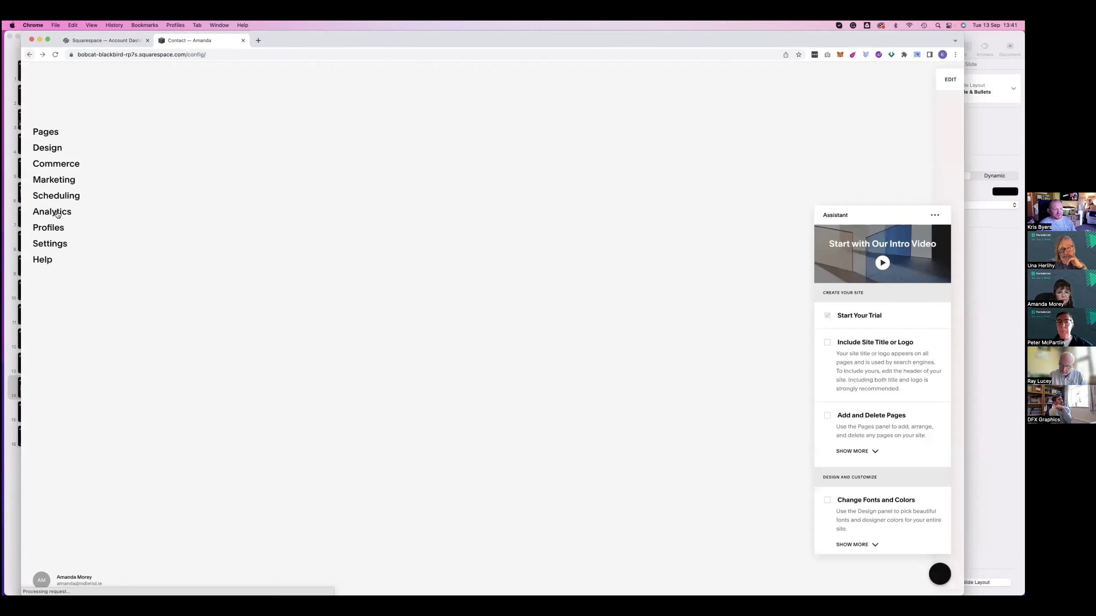
left_click(57, 213)
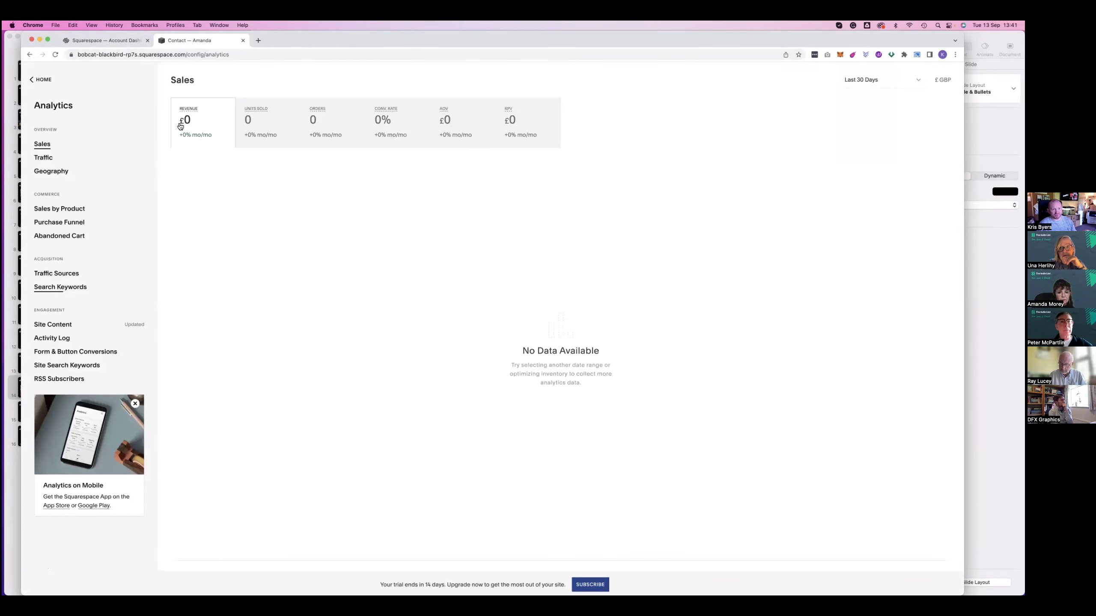
left_click(46, 158)
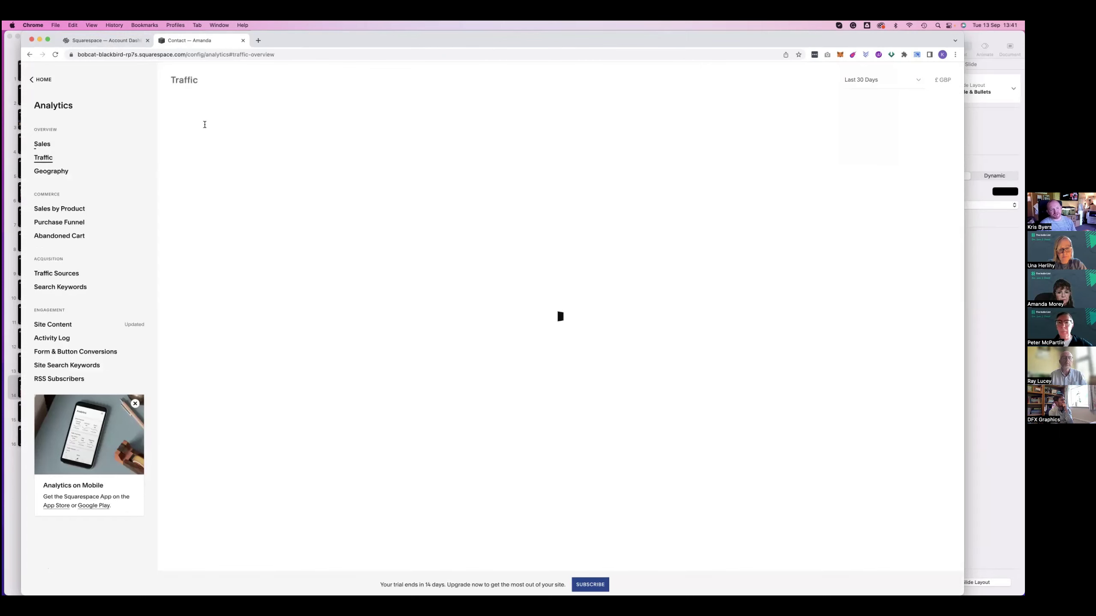
left_click(46, 172)
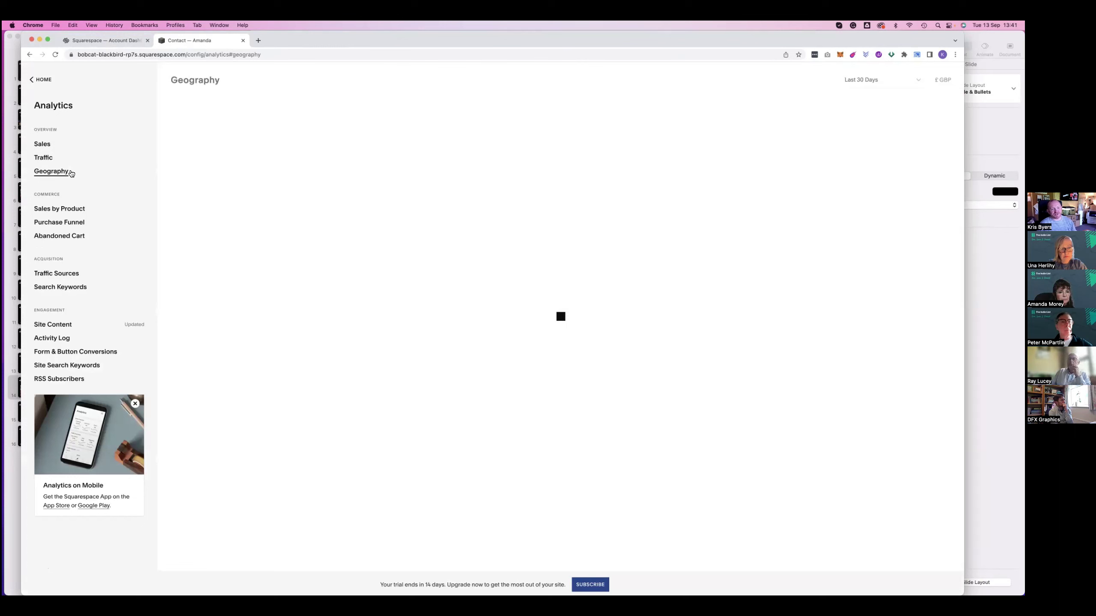
left_click(54, 161)
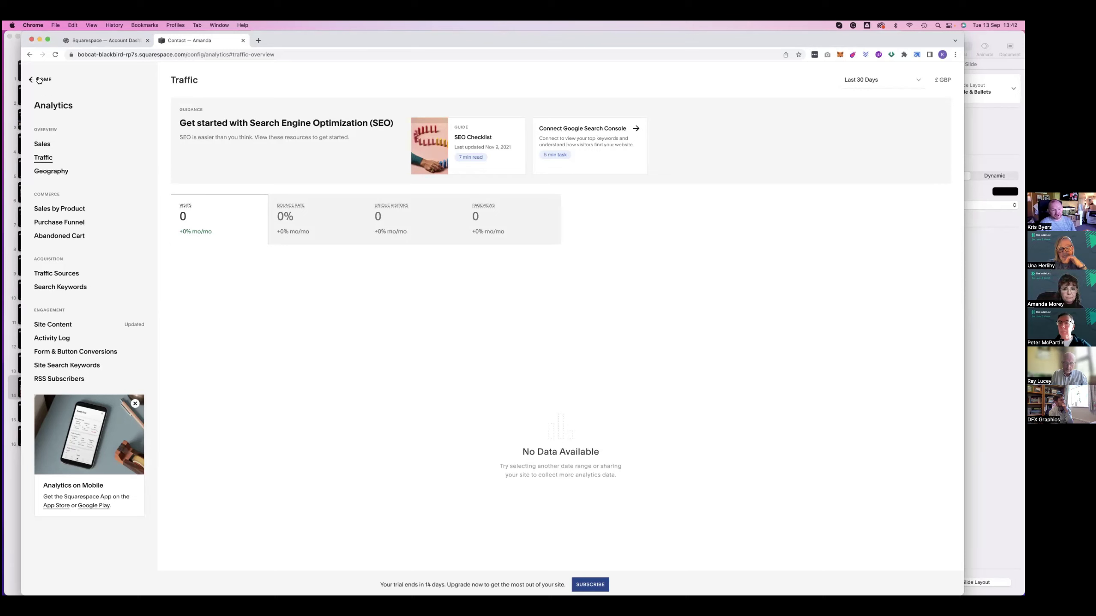
left_click(39, 81)
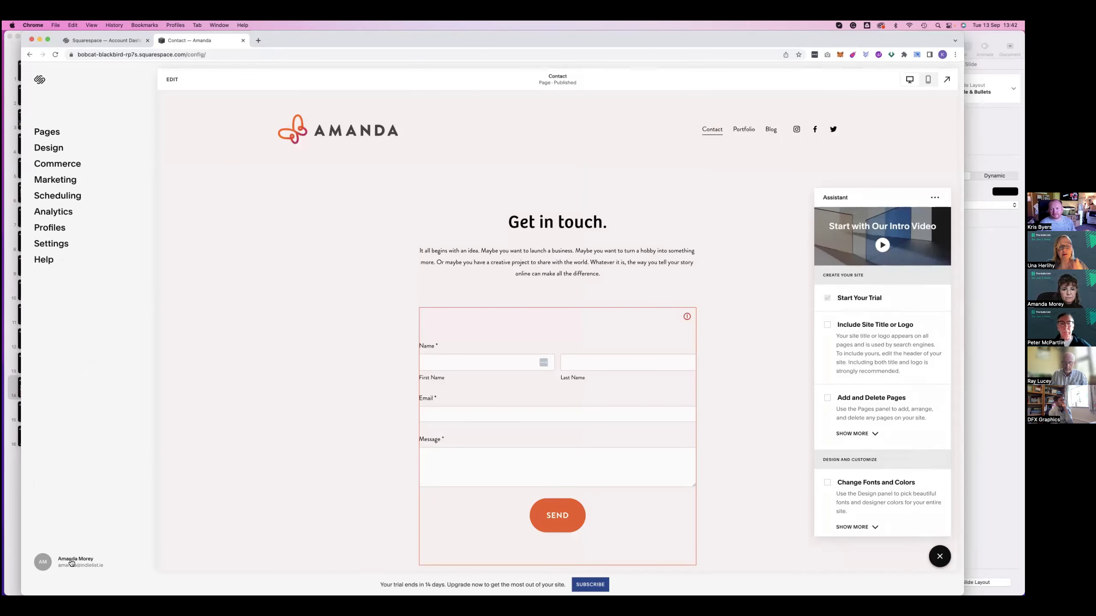
View My Dashboard showing the website's trial expiring Sep 27, 2022, then go back
left_click(71, 561)
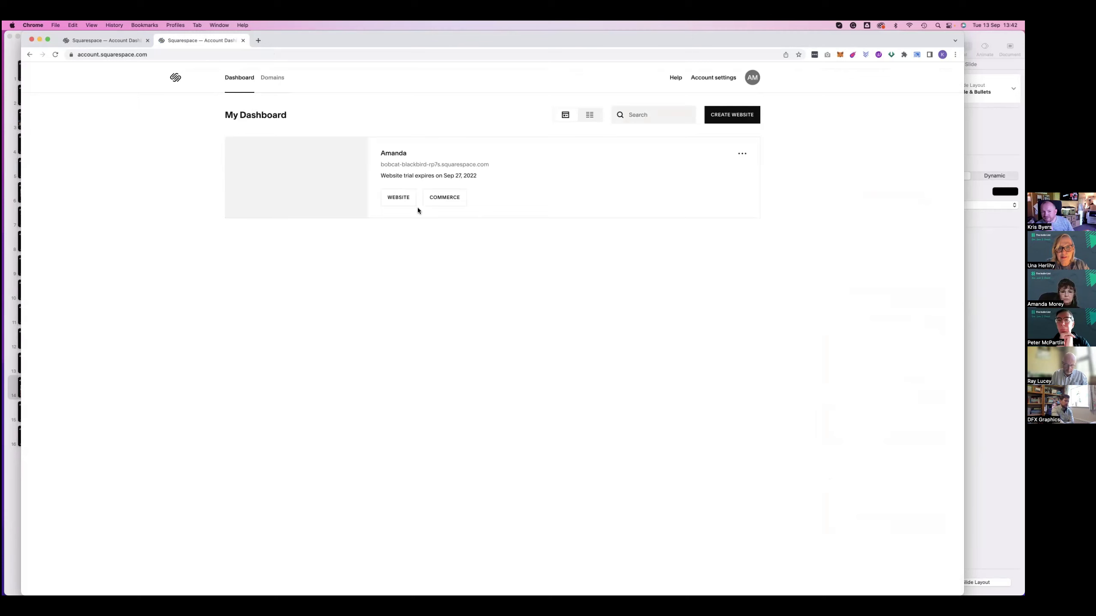
left_click(29, 54)
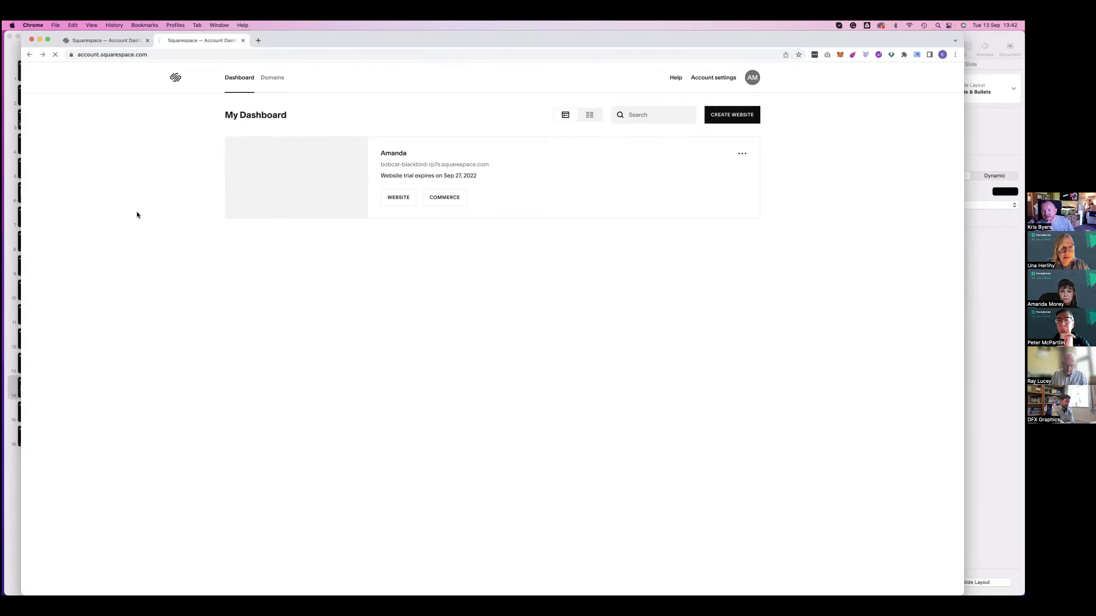
Search 'carbonmad' in a new tab and open the Carbonmade website
key("super+t")
type("carbonmade")
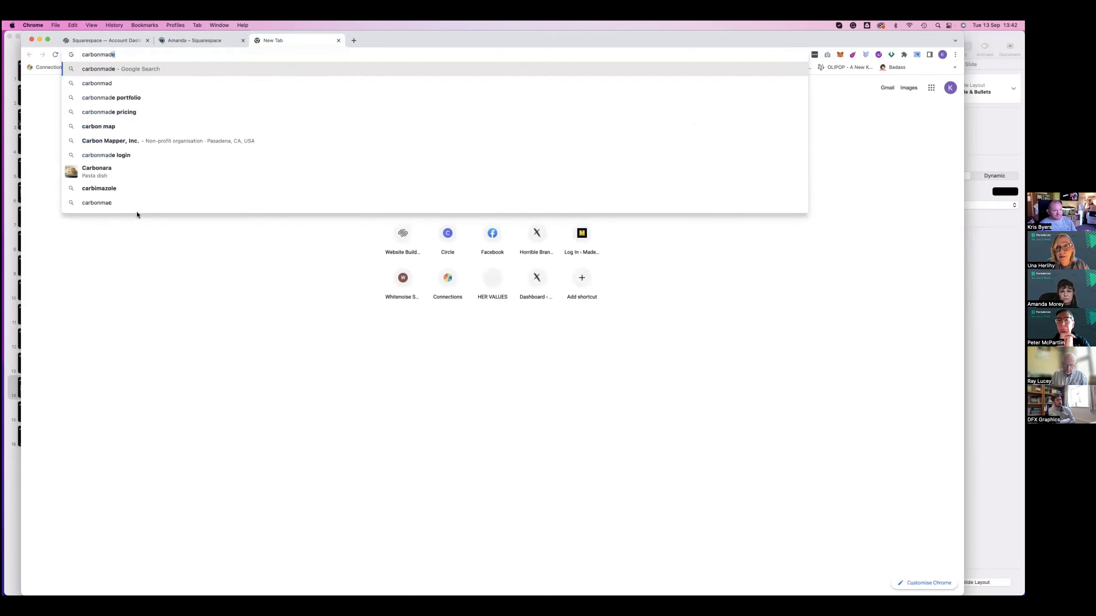
key("Return")
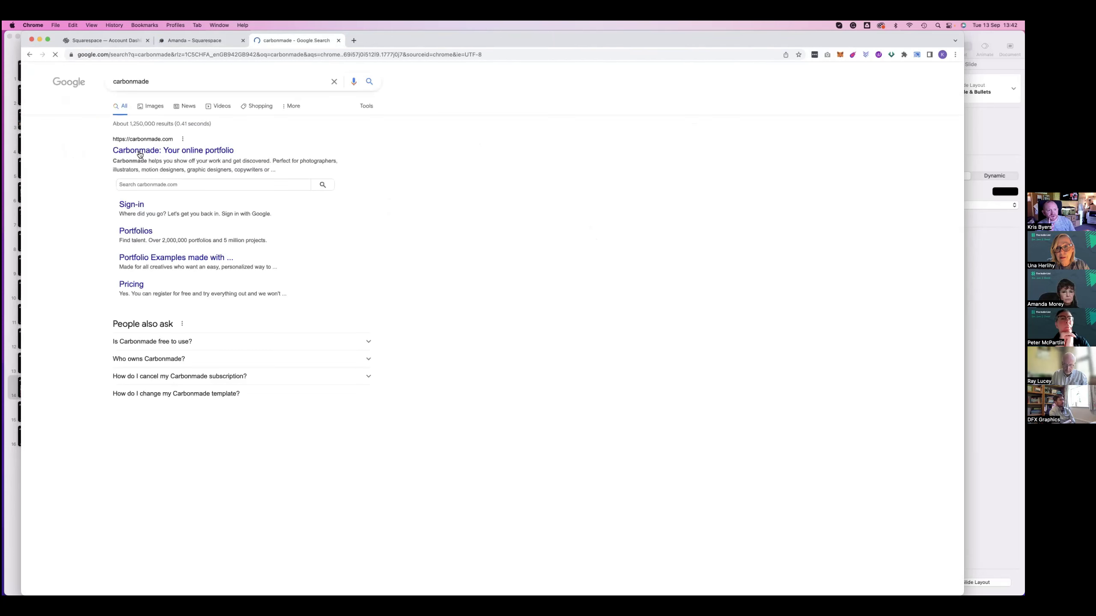
left_click(137, 150)
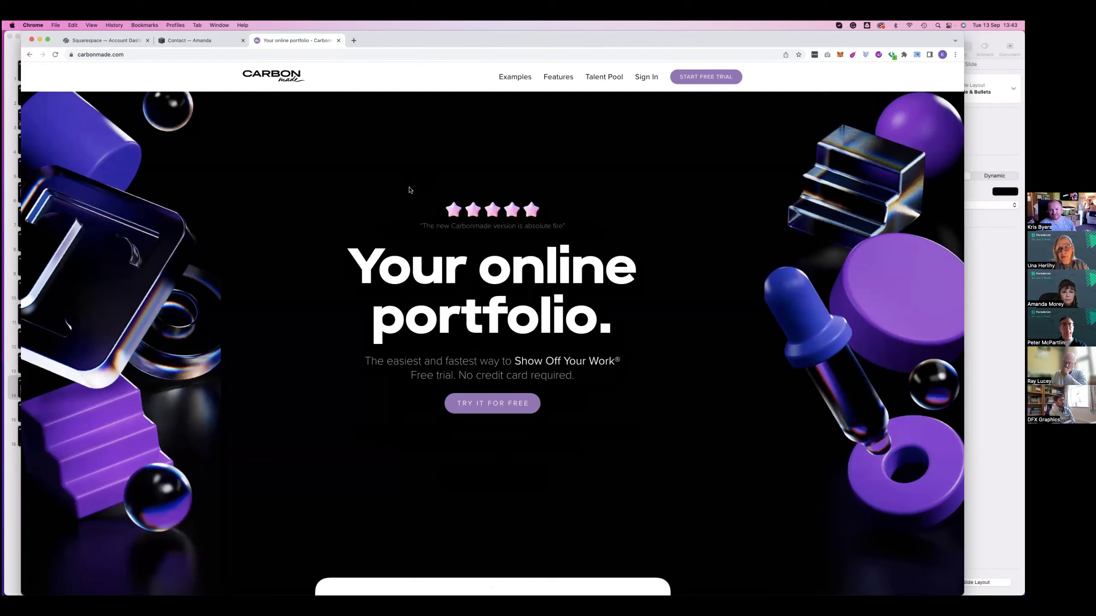
Scroll the Carbonmade homepage past the client logos to its example portfolio showcase
scroll(409, 190, "down", 2)
scroll(410, 190, "down", 5)
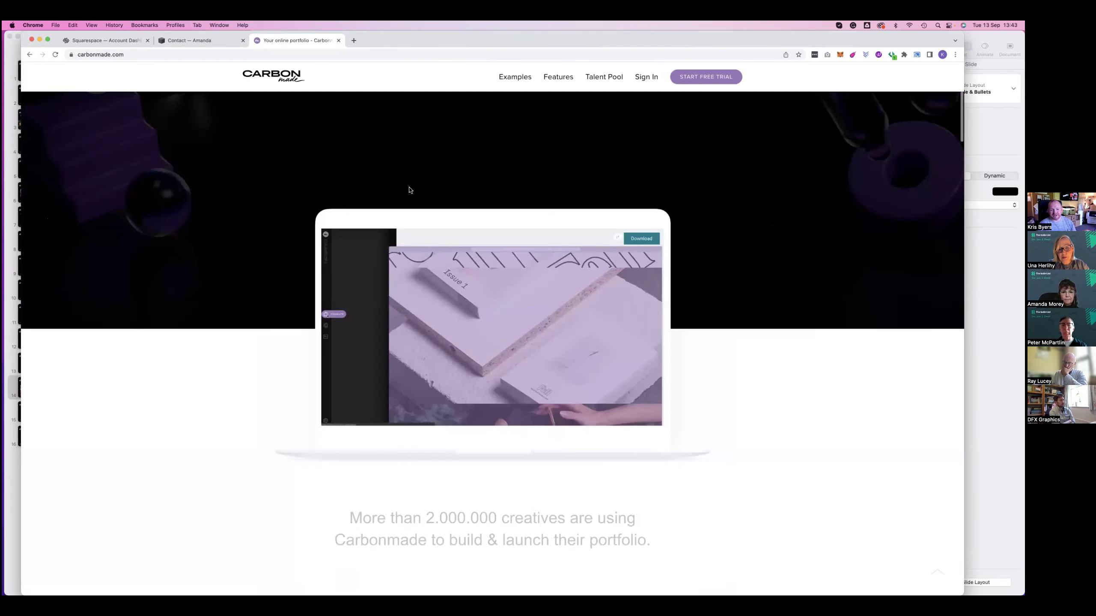
scroll(409, 189, "down", 1)
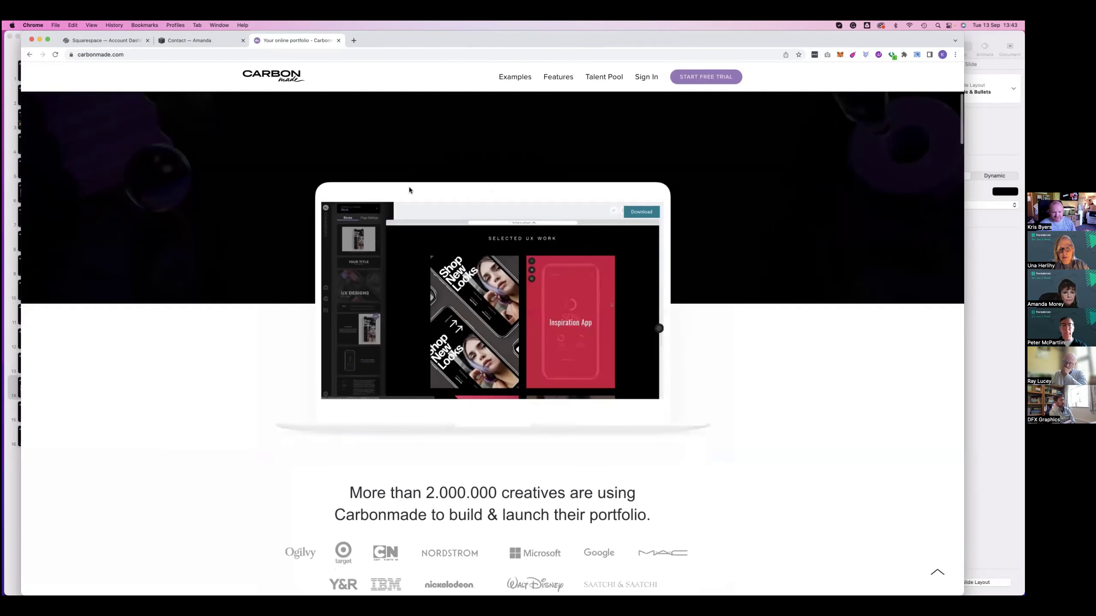
scroll(409, 190, "down", 2)
scroll(409, 190, "down", 3)
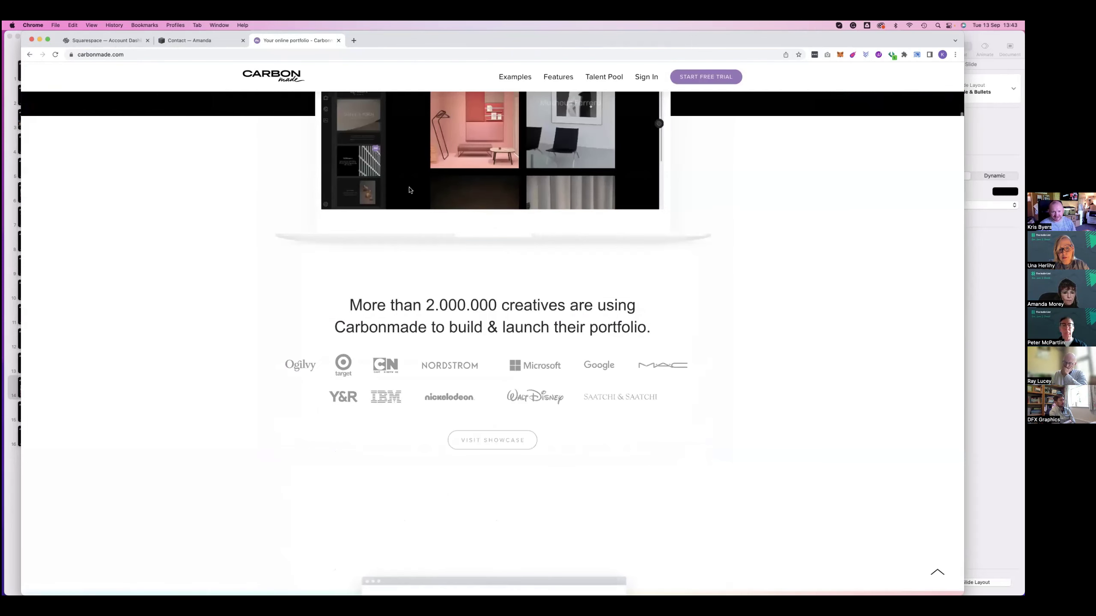
scroll(409, 190, "up", 3)
scroll(409, 190, "down", 1)
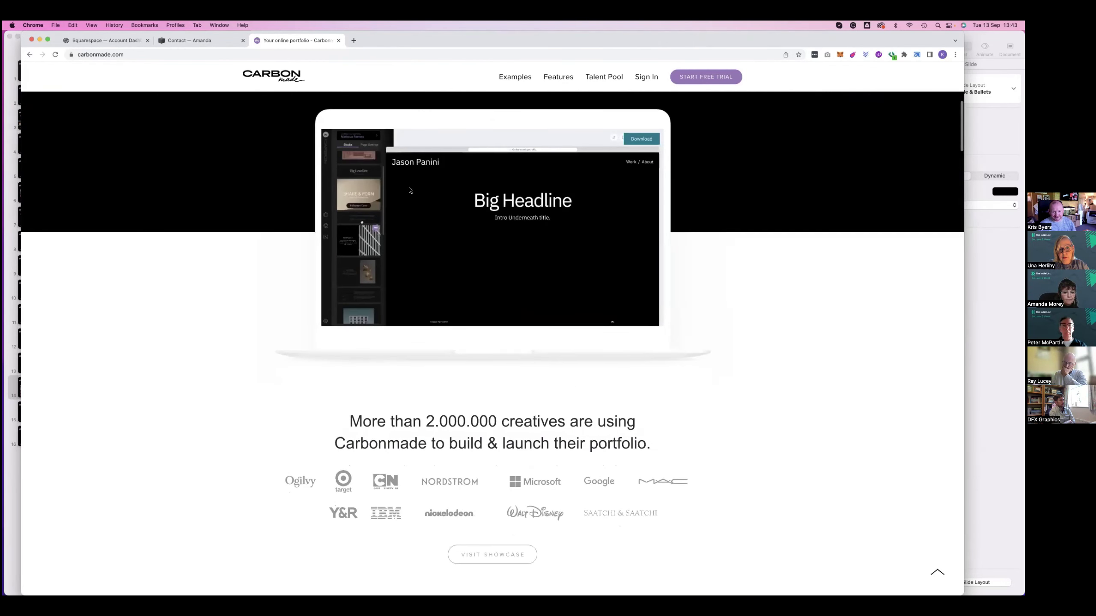
scroll(409, 190, "down", 1)
scroll(409, 190, "down", 5)
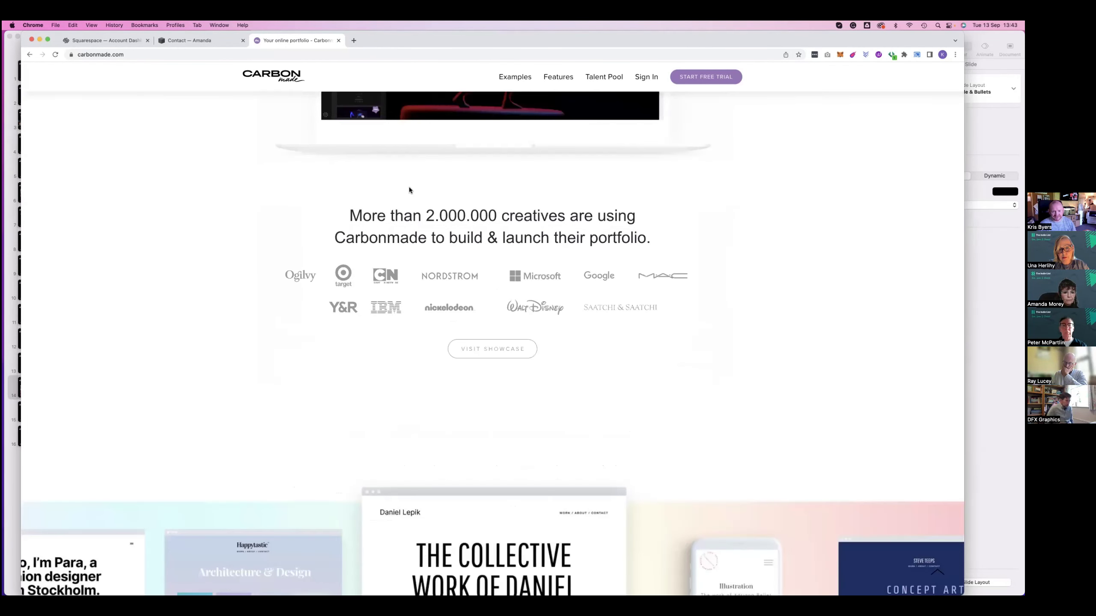
scroll(409, 188, "down", 5)
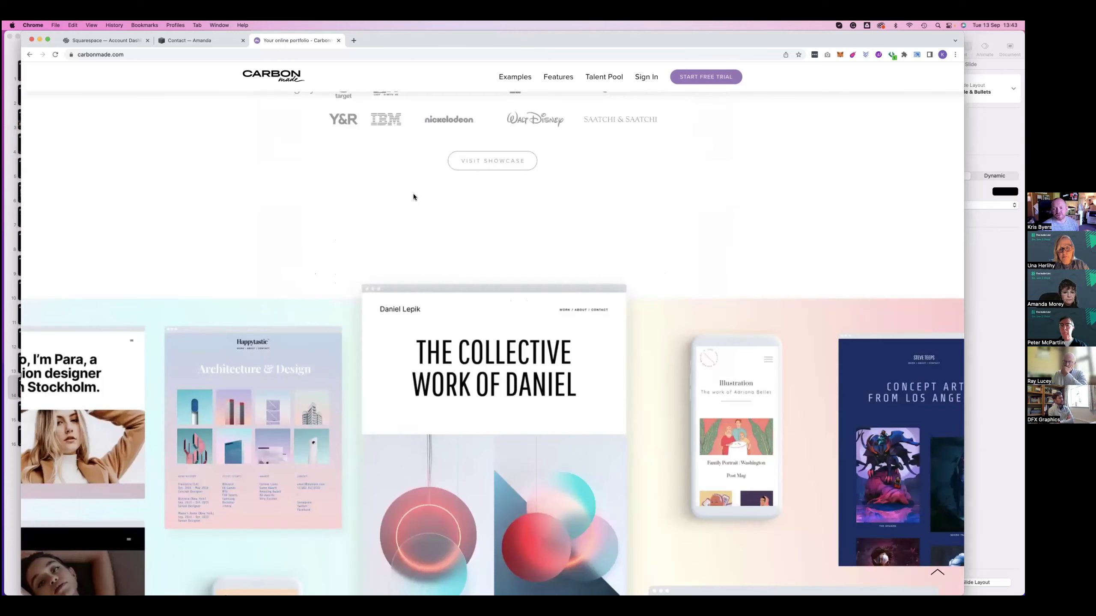
scroll(407, 200, "down", 8)
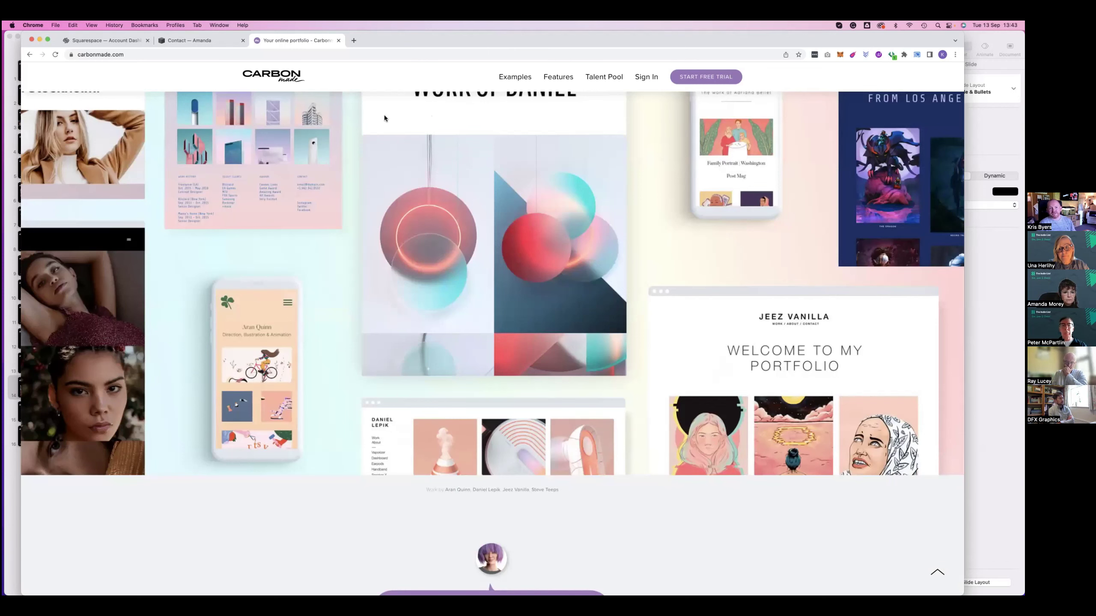
Close the Carbonmade tab and bring up the Squarespace My Dashboard account page
left_click_drag(328, 40, 362, 109)
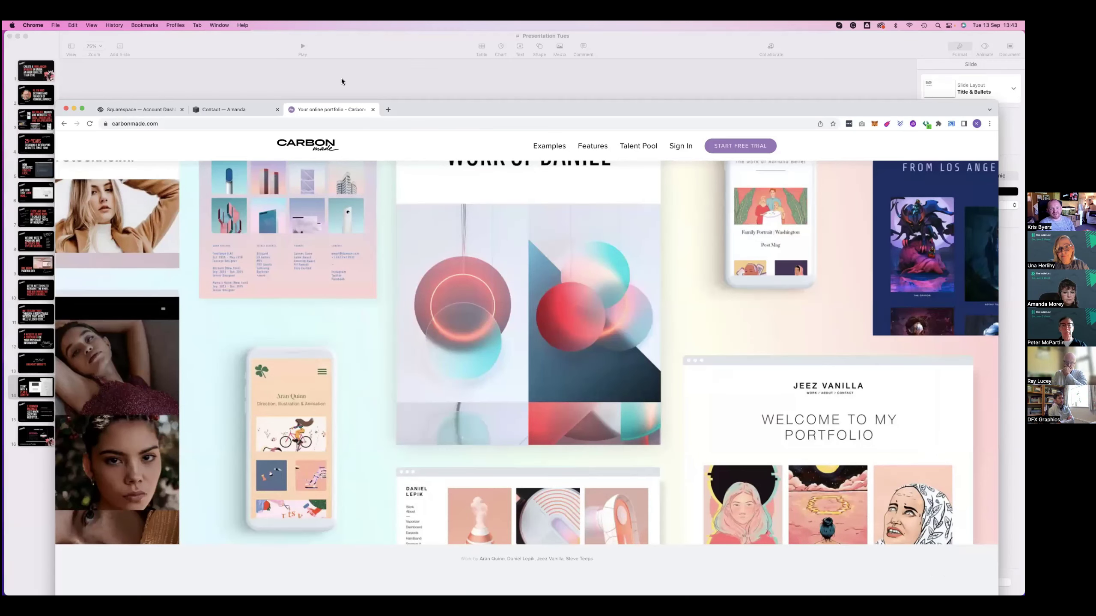
key("super+w")
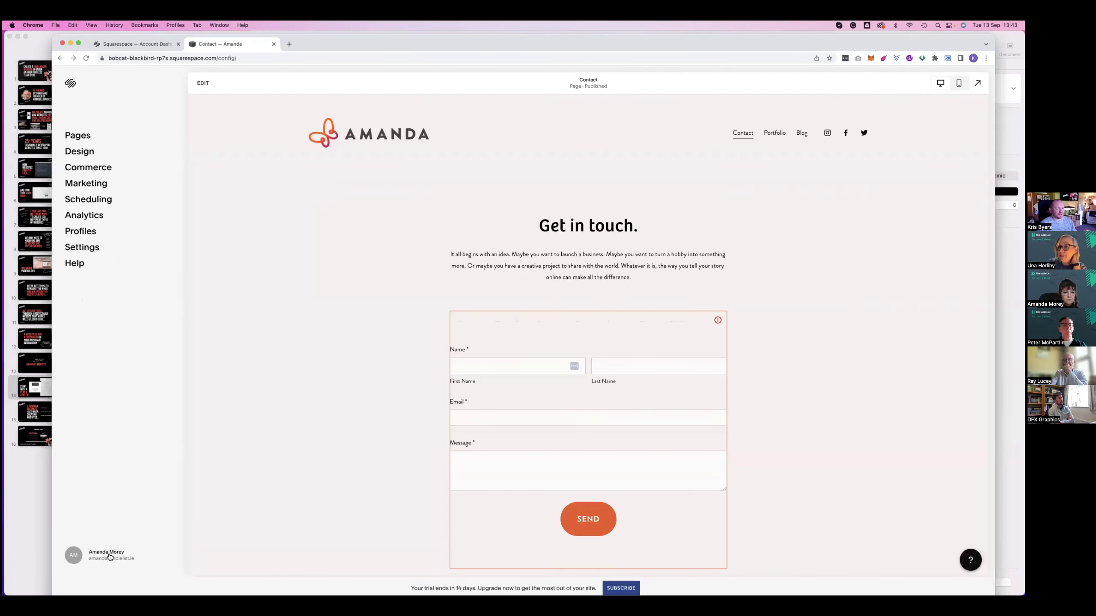
left_click(109, 557)
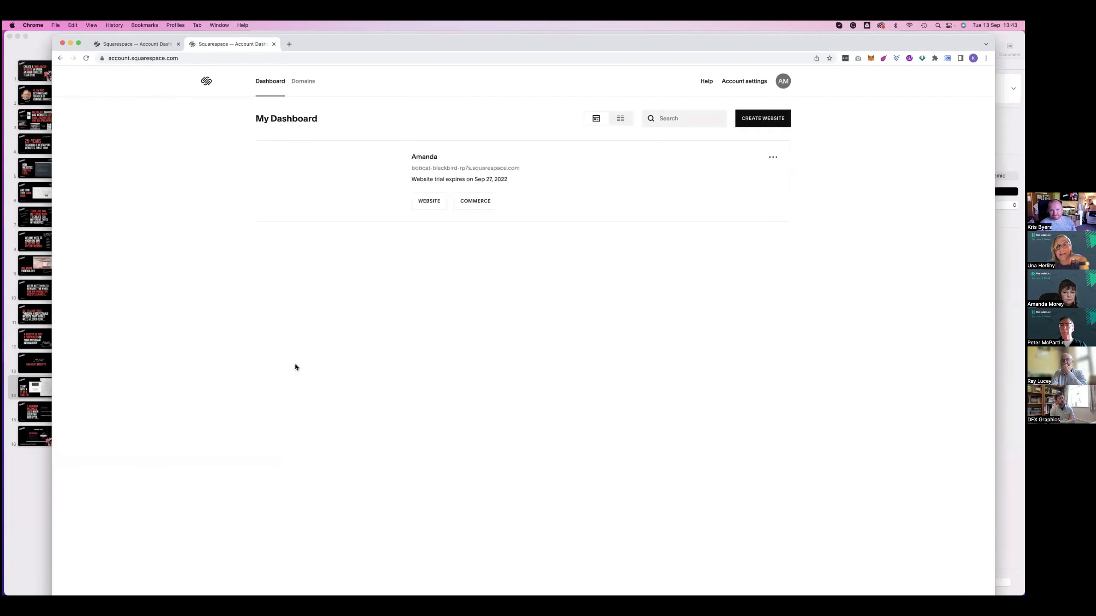
Check the website's options menu and the Domains page, then return to the dashboard
left_click(767, 161)
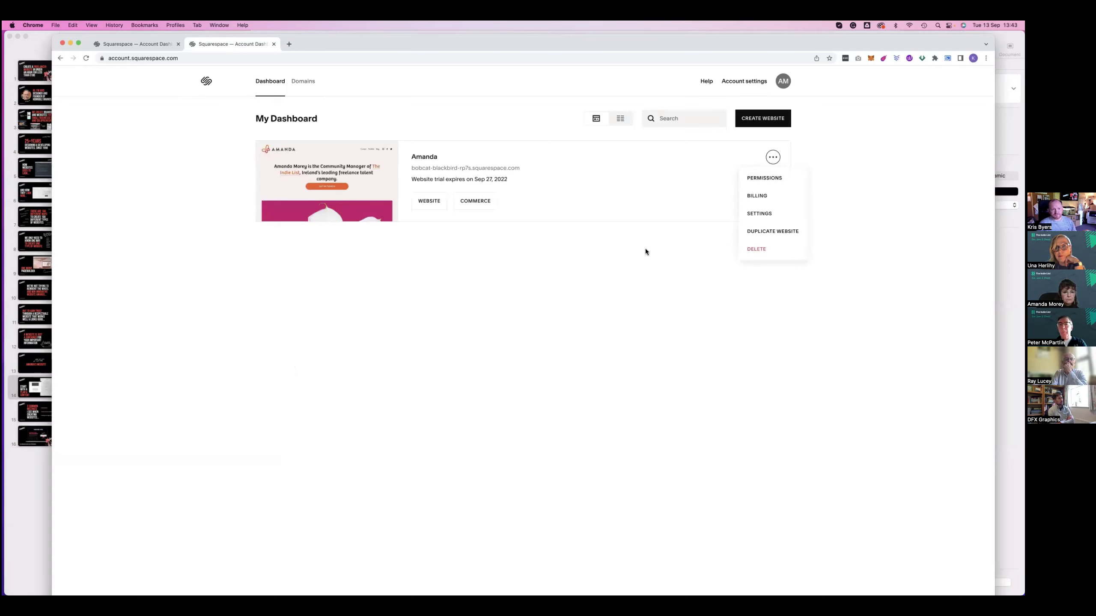
left_click(303, 81)
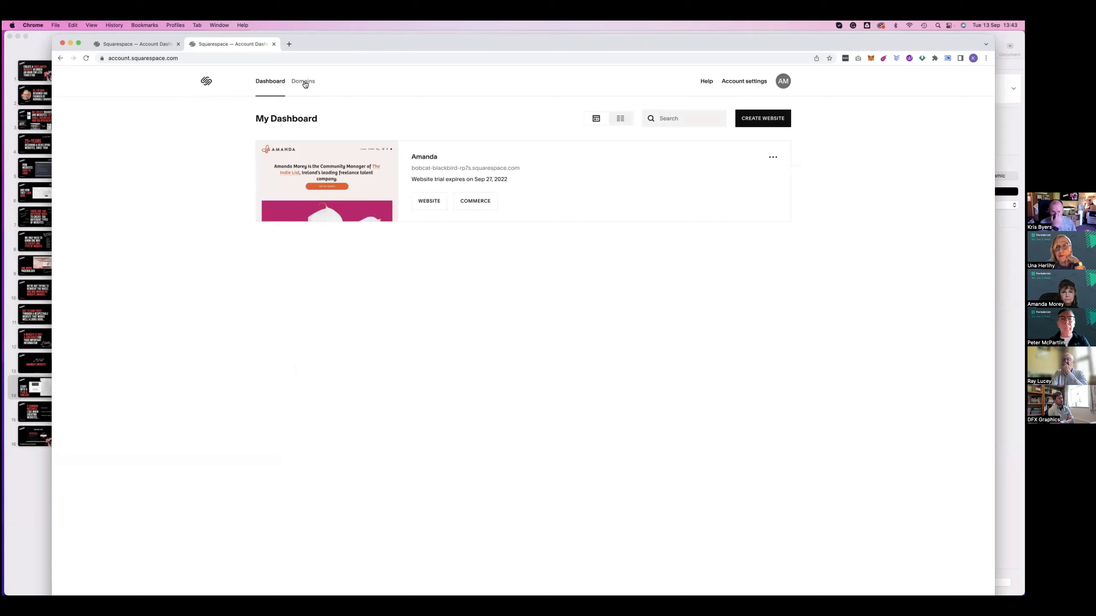
left_click(263, 81)
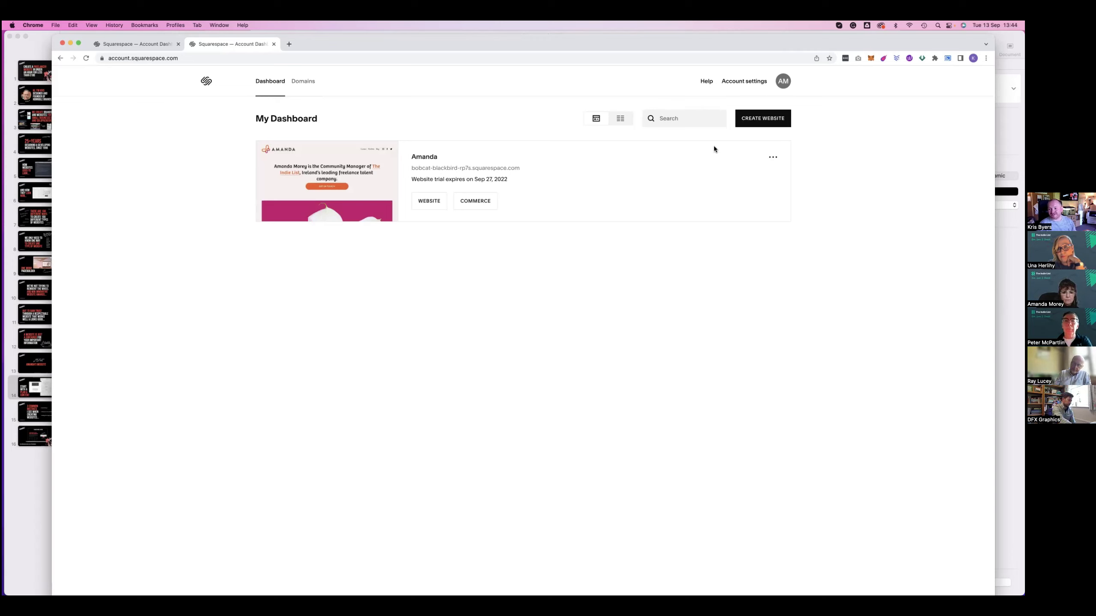
mouse_move(258, 173)
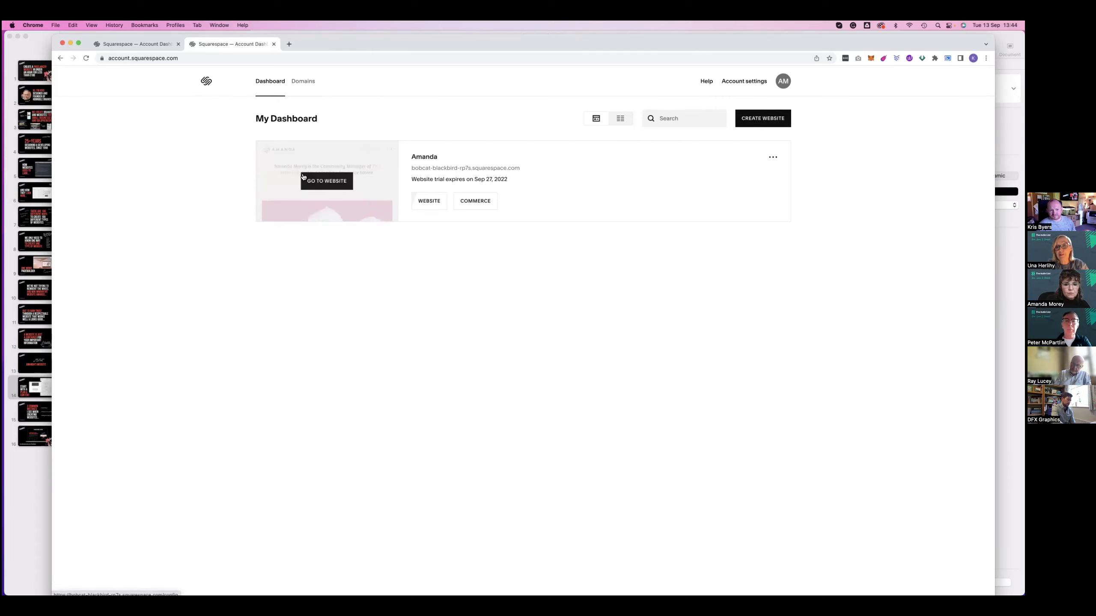
Open the site via Go to Website and scroll the Home page preview down to the Subscribe footer
left_click(331, 183)
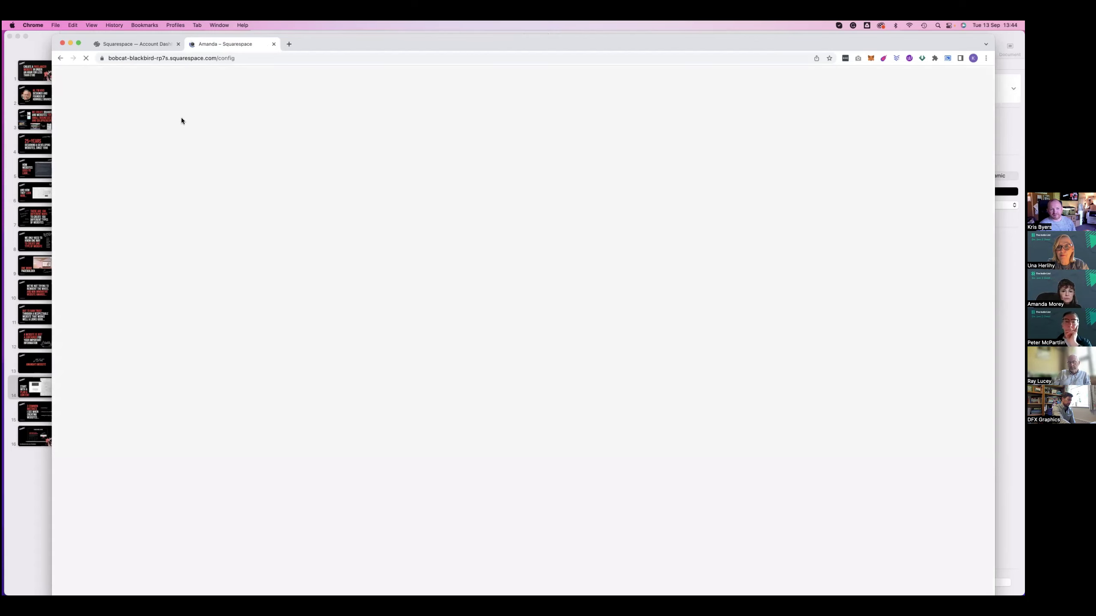
left_click_drag(306, 40, 277, 59)
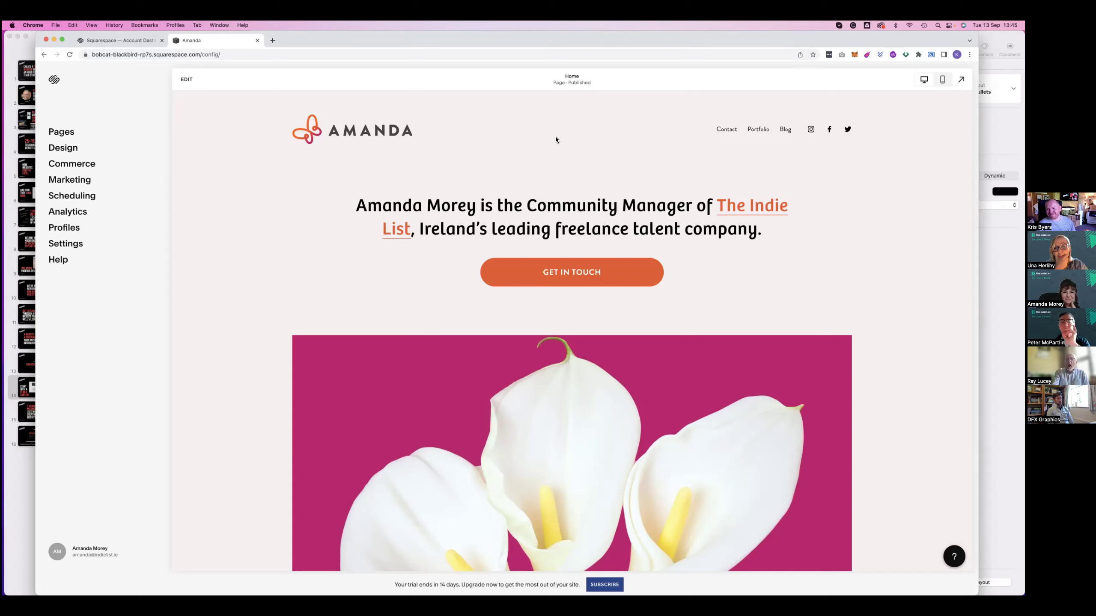
scroll(556, 138, "down", 1)
scroll(555, 140, "down", 6)
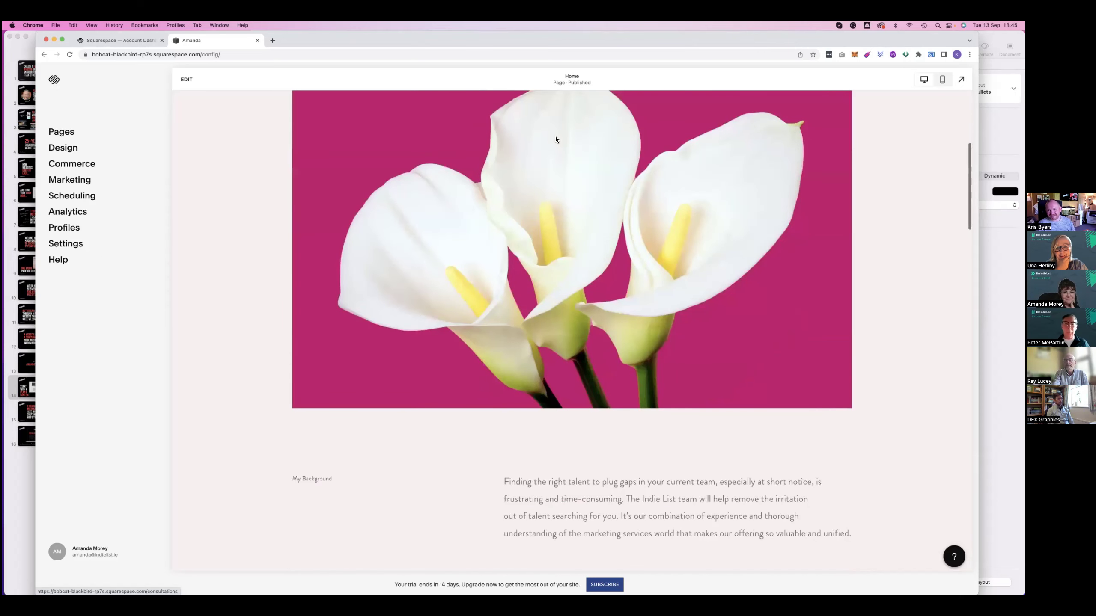
scroll(441, 147, "down", 3)
scroll(443, 150, "up", 10)
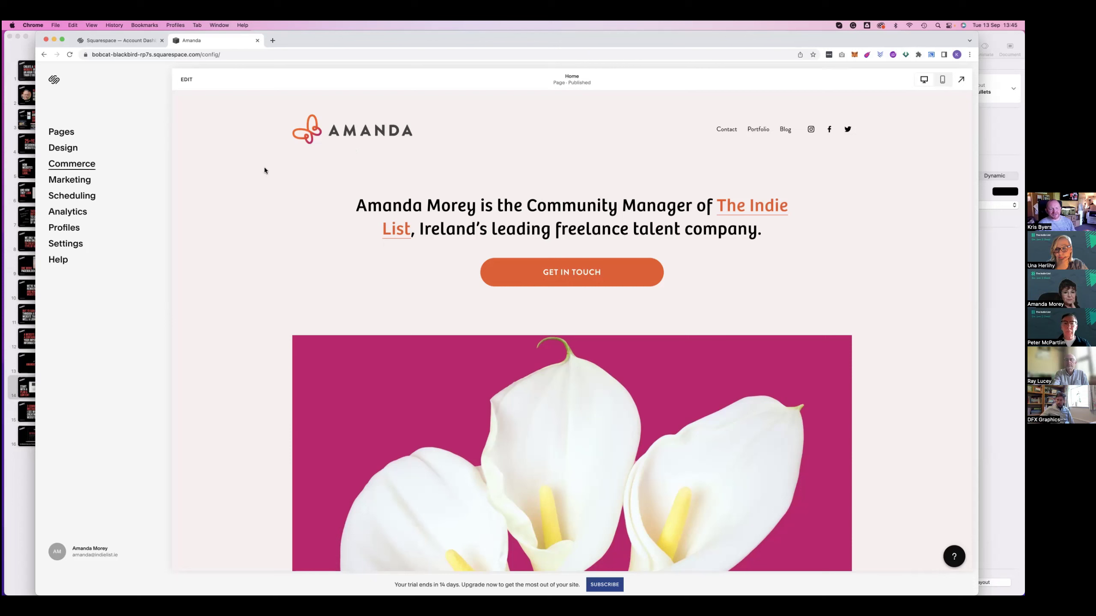
scroll(275, 171, "down", 1)
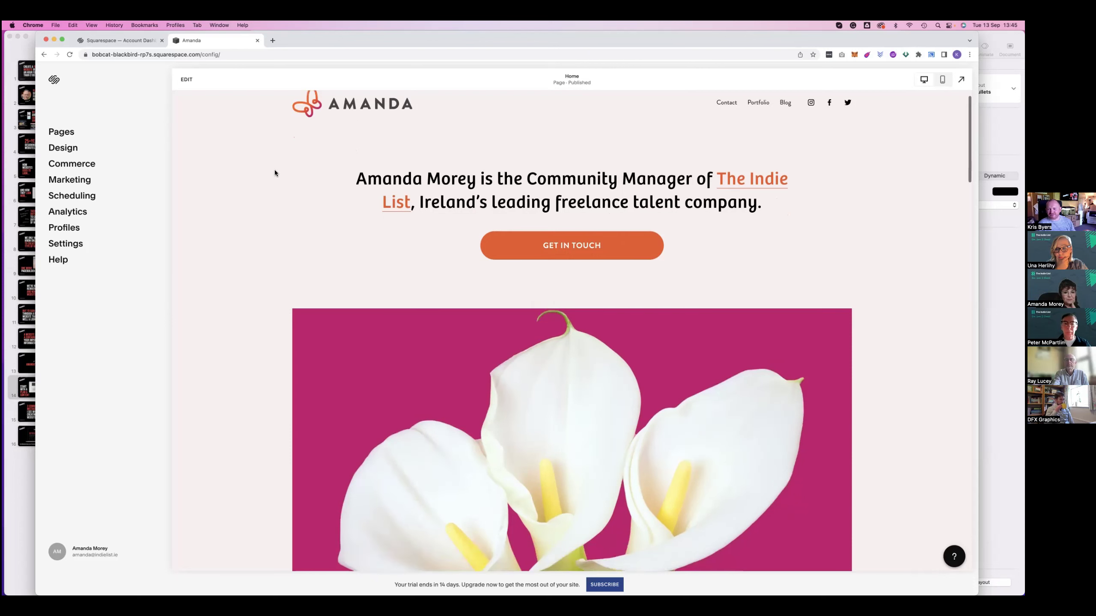
scroll(276, 171, "down", 5)
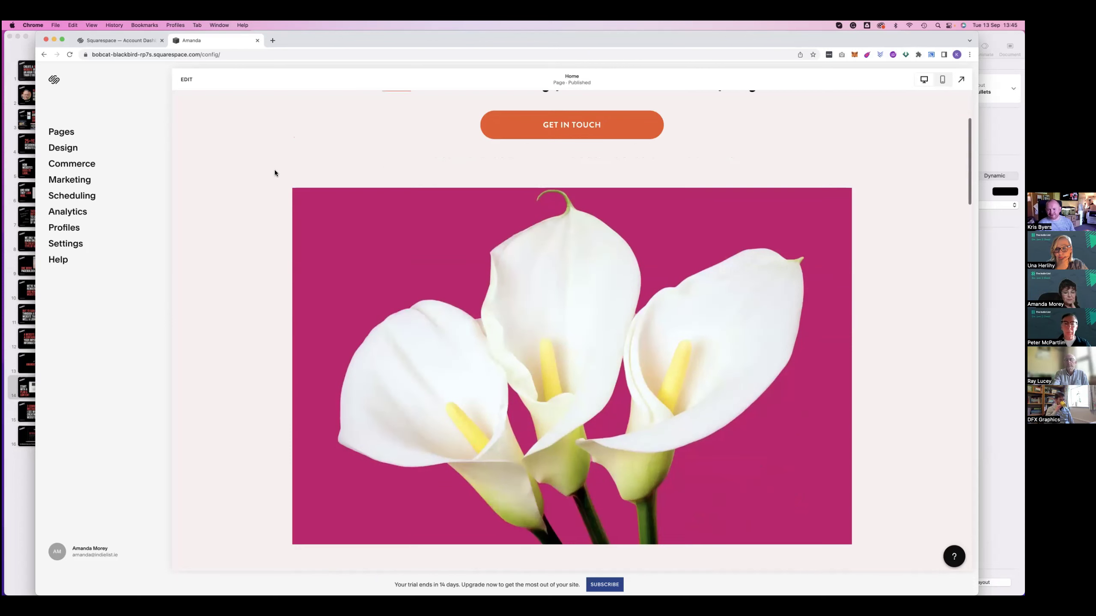
scroll(275, 172, "down", 4)
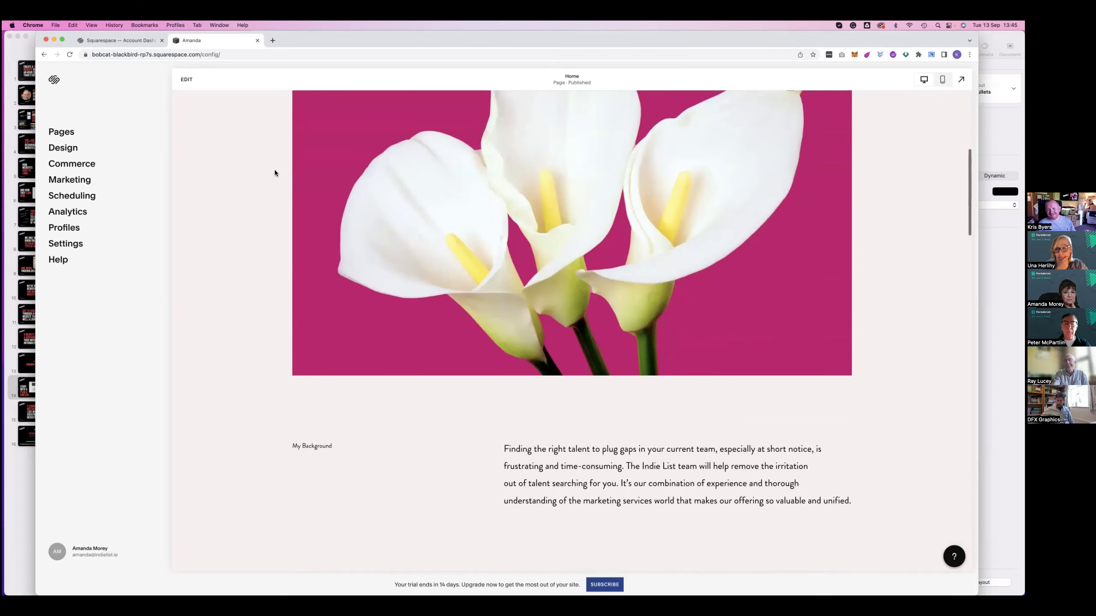
scroll(274, 173, "down", 2)
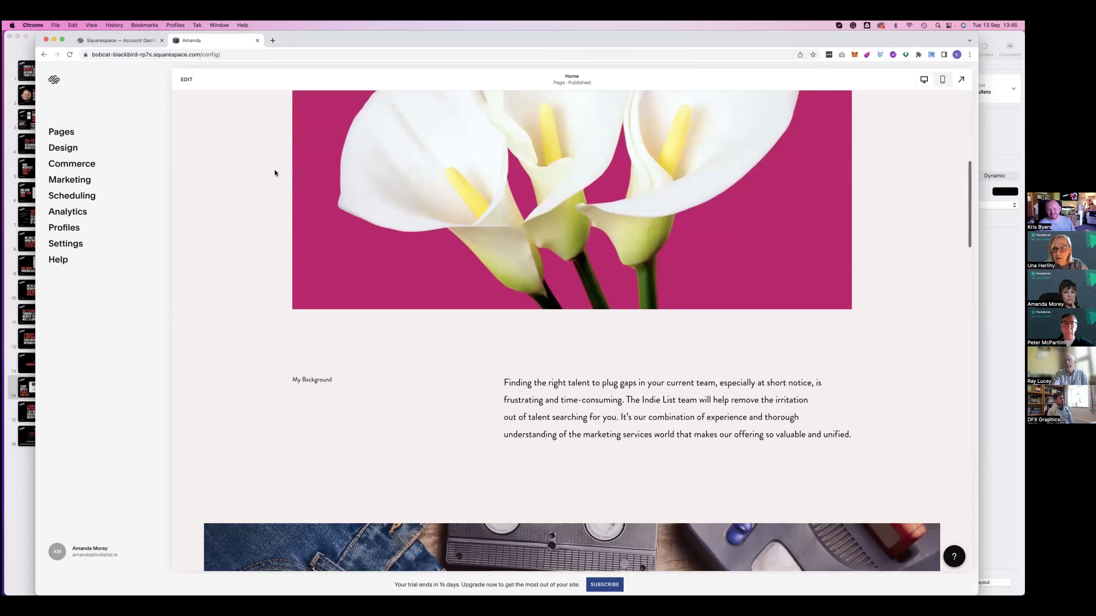
scroll(275, 173, "down", 8)
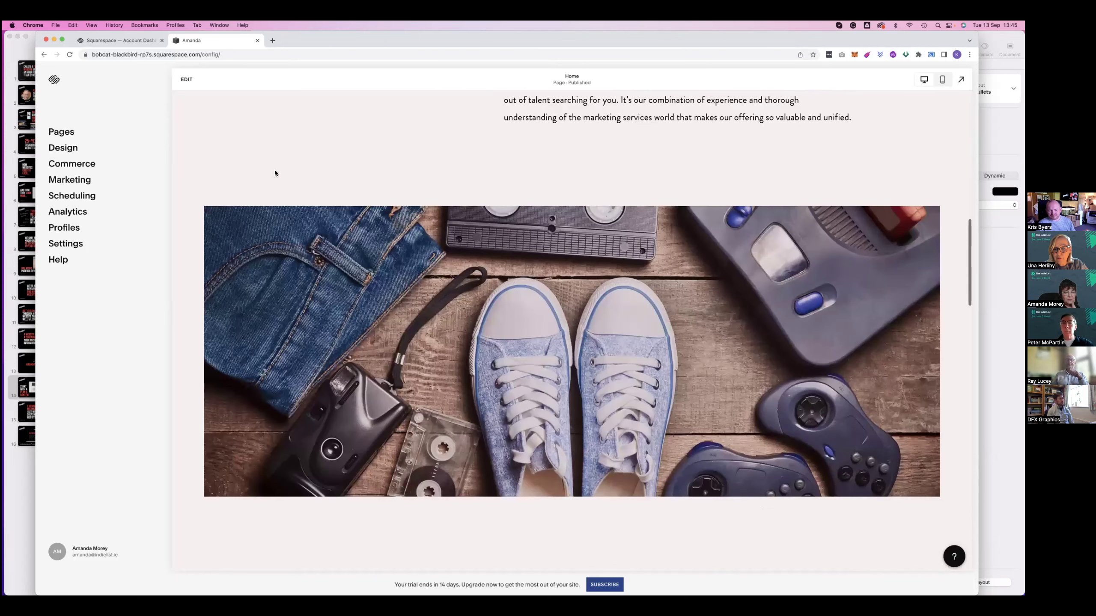
scroll(275, 172, "down", 10)
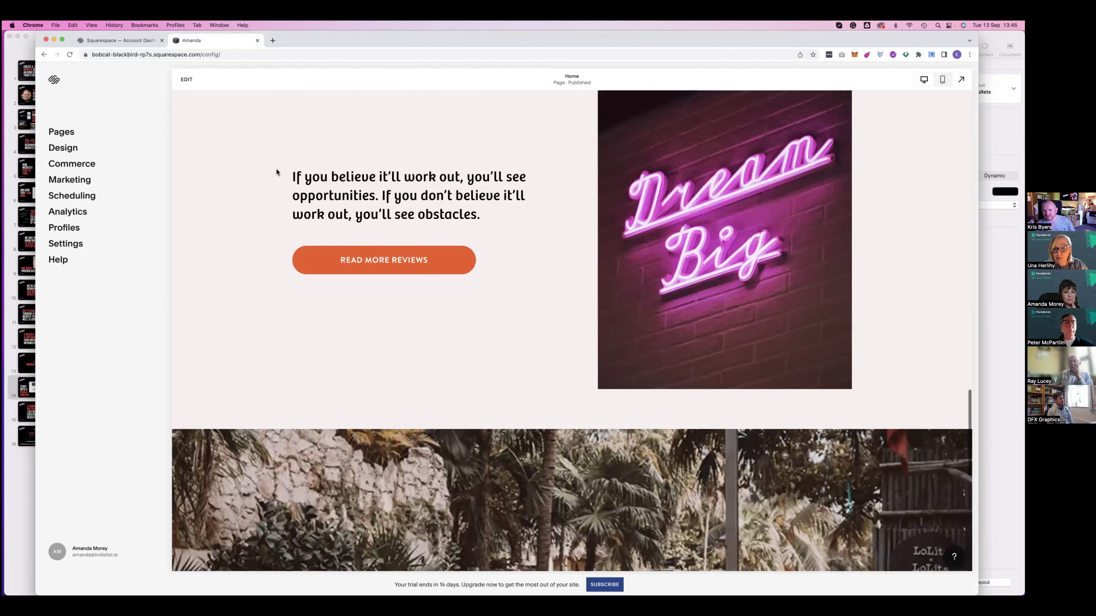
scroll(275, 168, "down", 10)
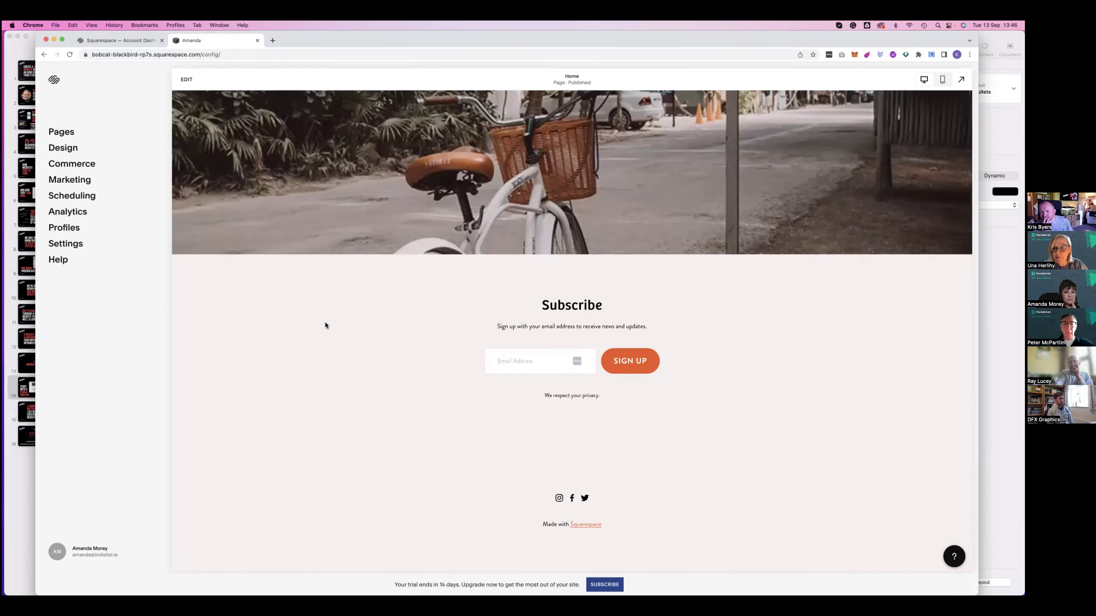
scroll(325, 325, "up", 1)
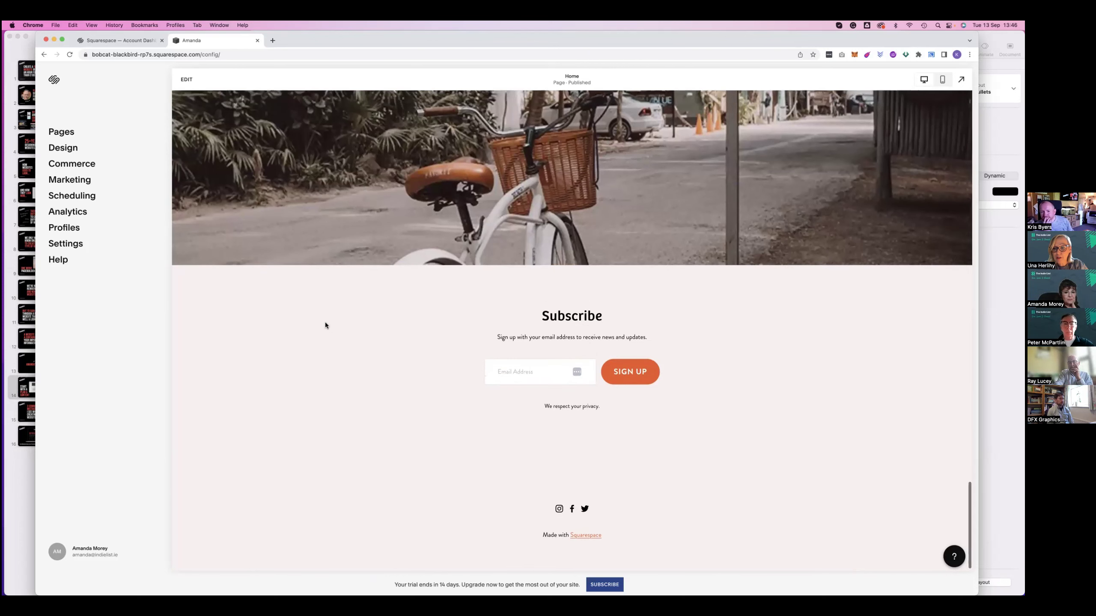
scroll(326, 325, "up", 1)
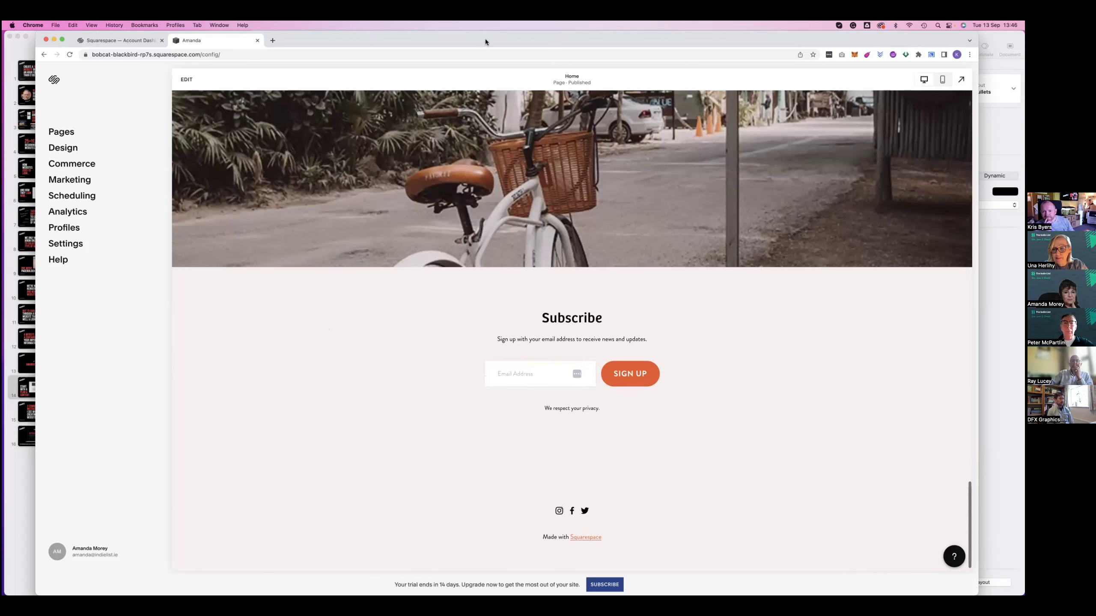
scroll(506, 210, "up", 1)
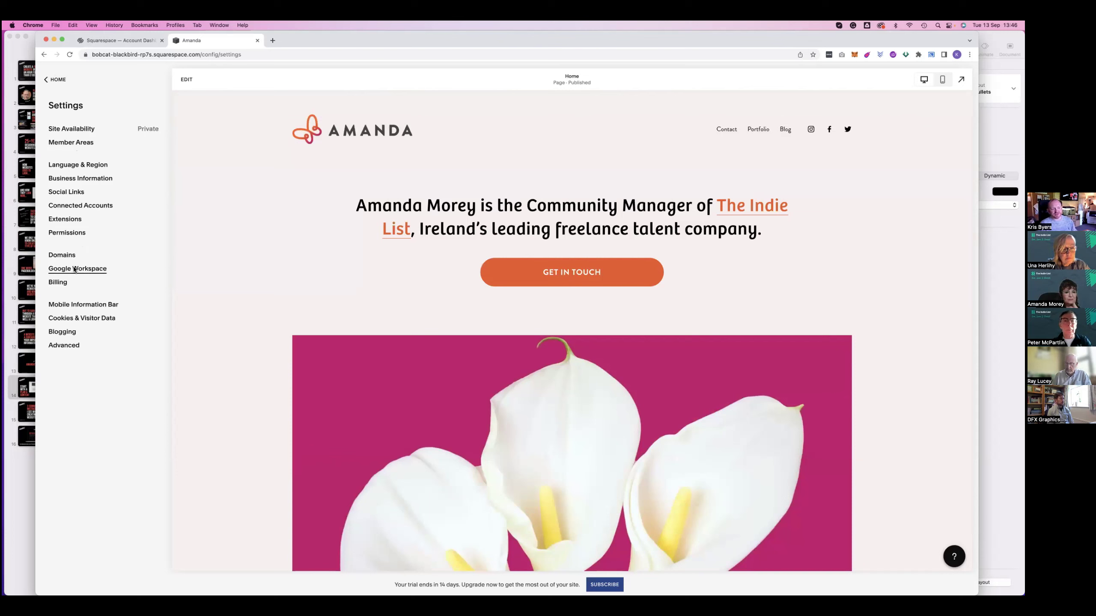
Check the Google Workspace and Connected Accounts settings, returning to the Settings list each time
left_click(72, 268)
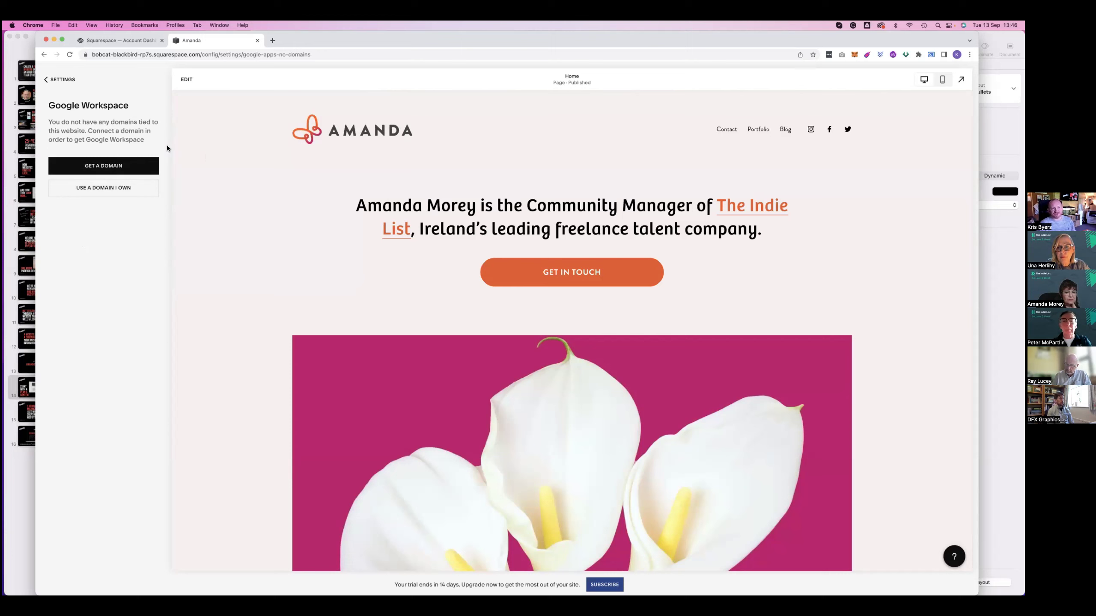
left_click(59, 81)
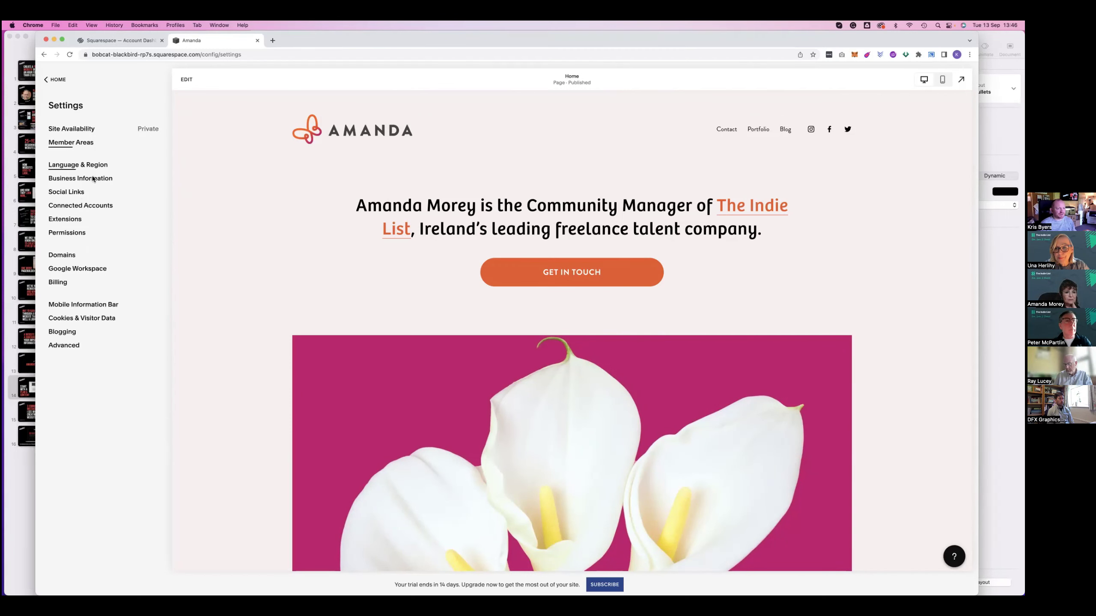
left_click(75, 206)
left_click(53, 79)
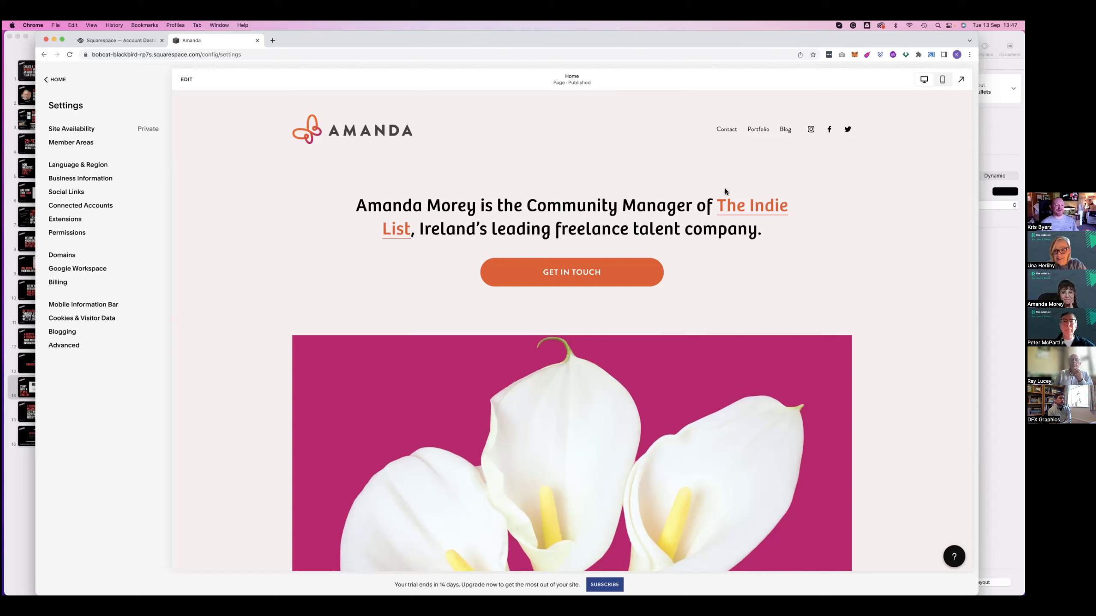
Open the Home page for editing, with the Community Manager intro, Get in Touch button and lily image
left_click(187, 80)
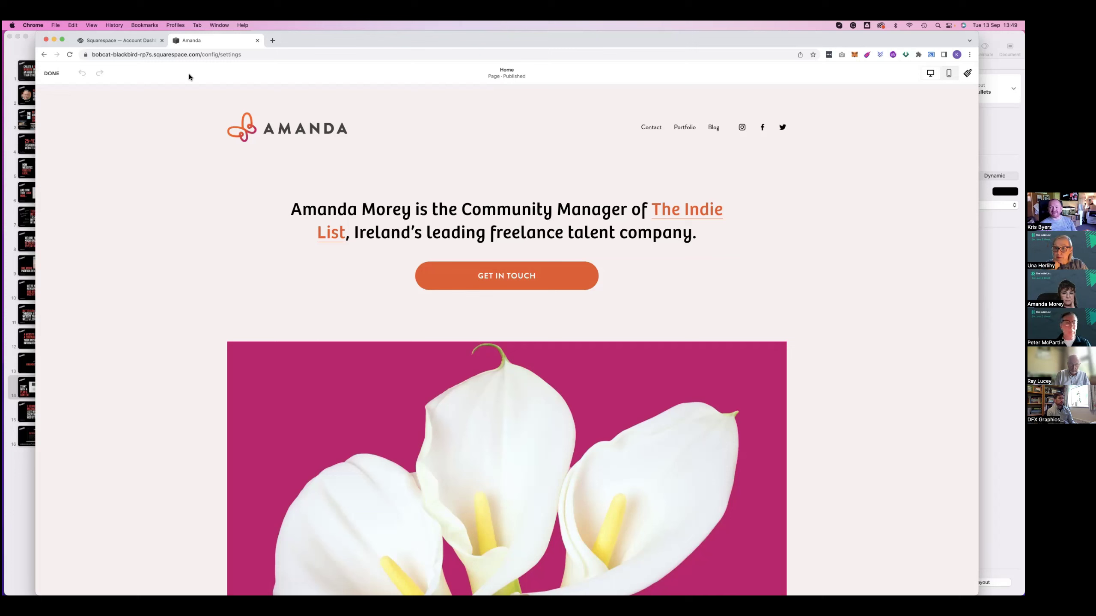
mouse_move(663, 239)
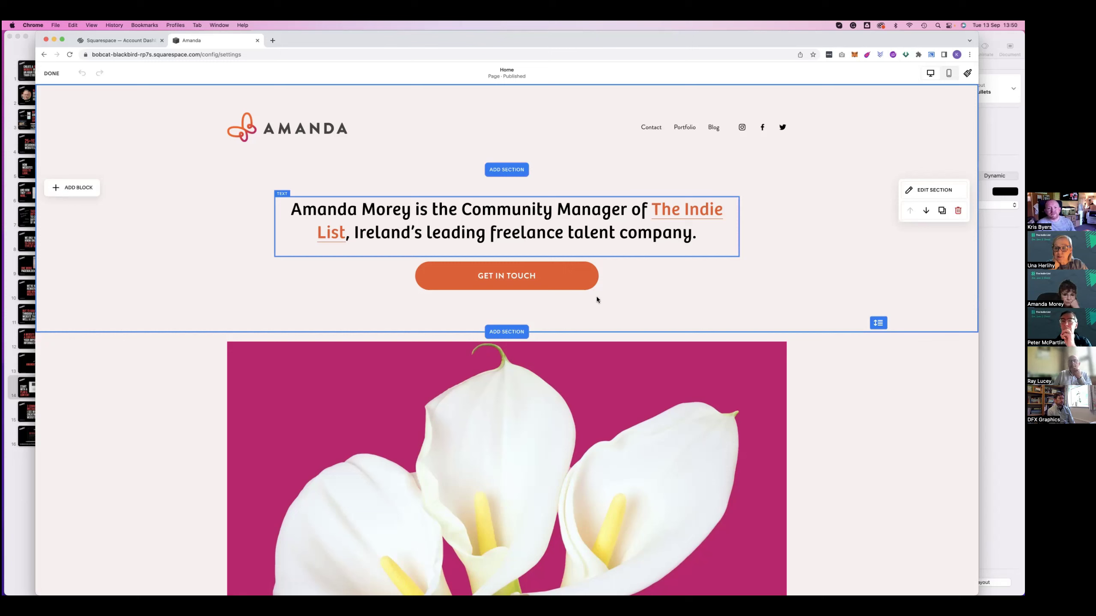
mouse_move(489, 142)
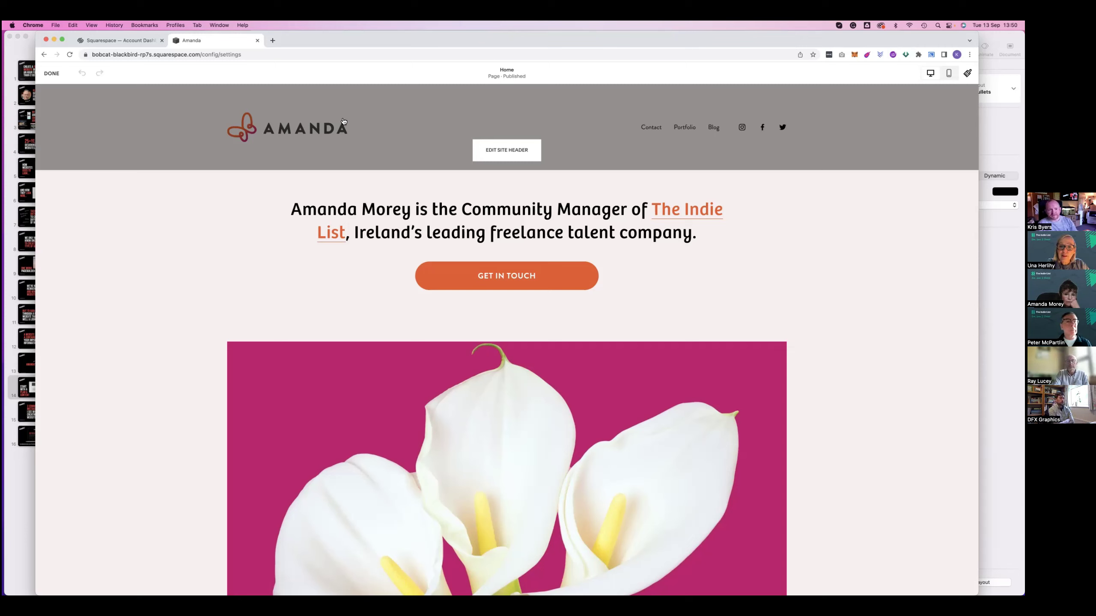
left_click_drag(359, 46, 365, 49)
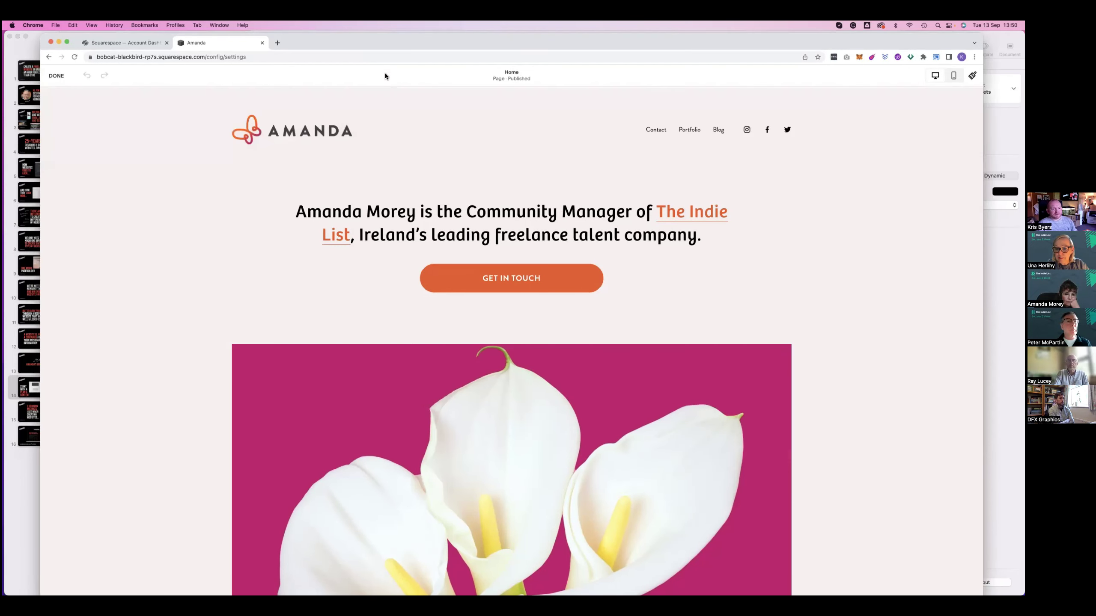
left_click_drag(282, 42, 351, 94)
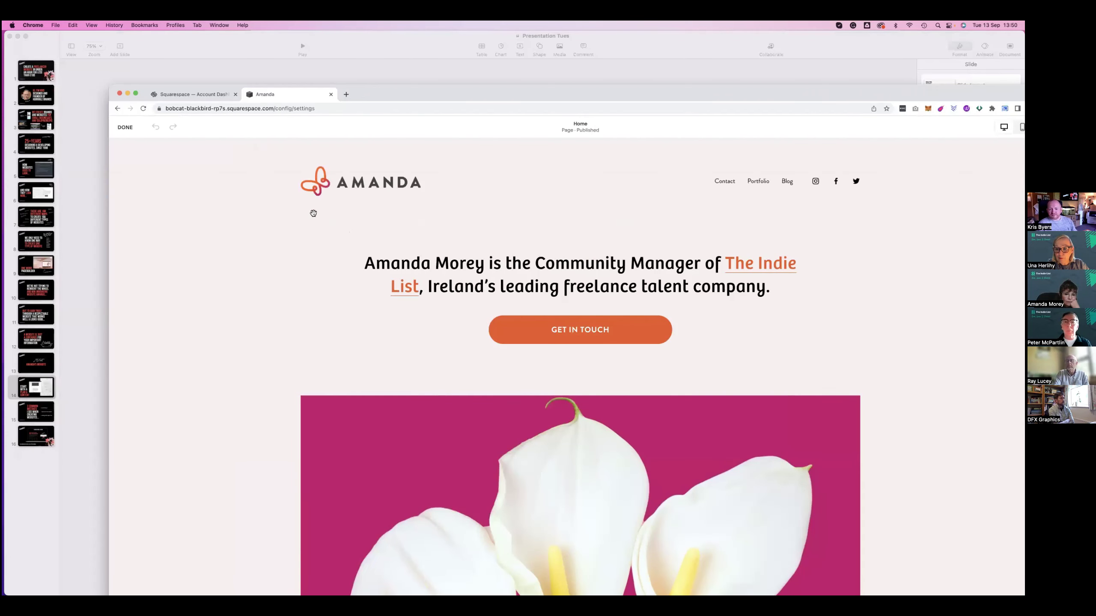
key("ctrl+alt+Return")
scroll(312, 216, "down", 5)
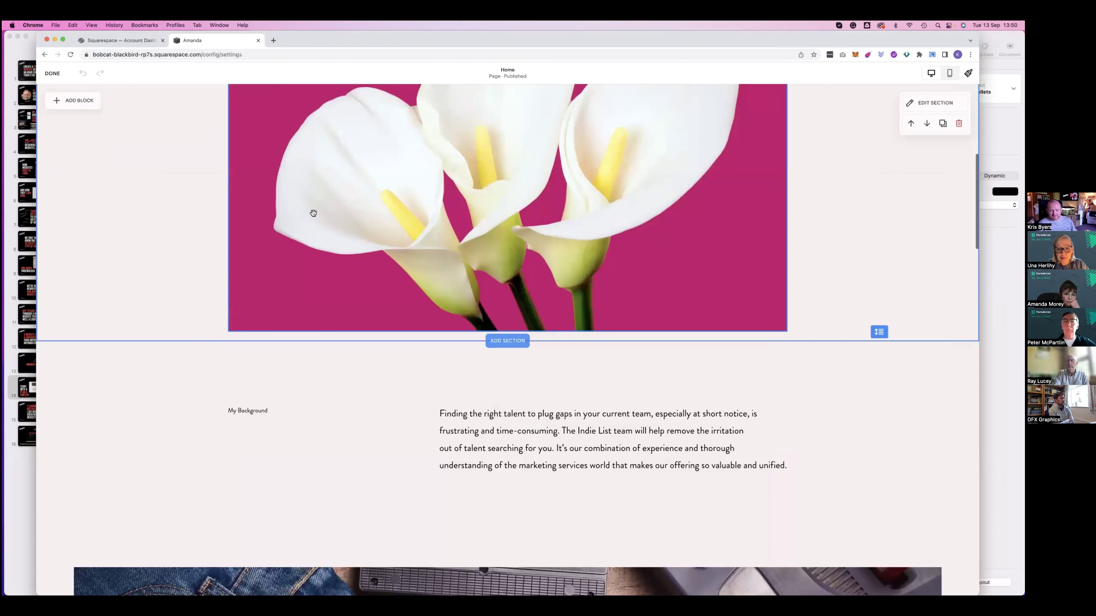
scroll(314, 213, "down", 15)
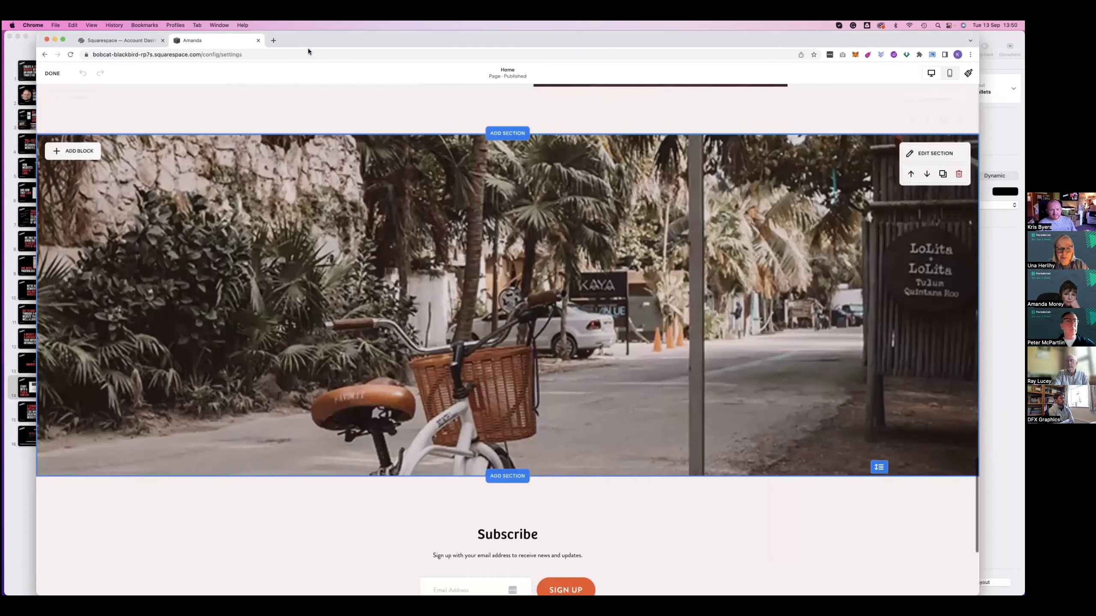
key("ctrl+alt+BackSpace")
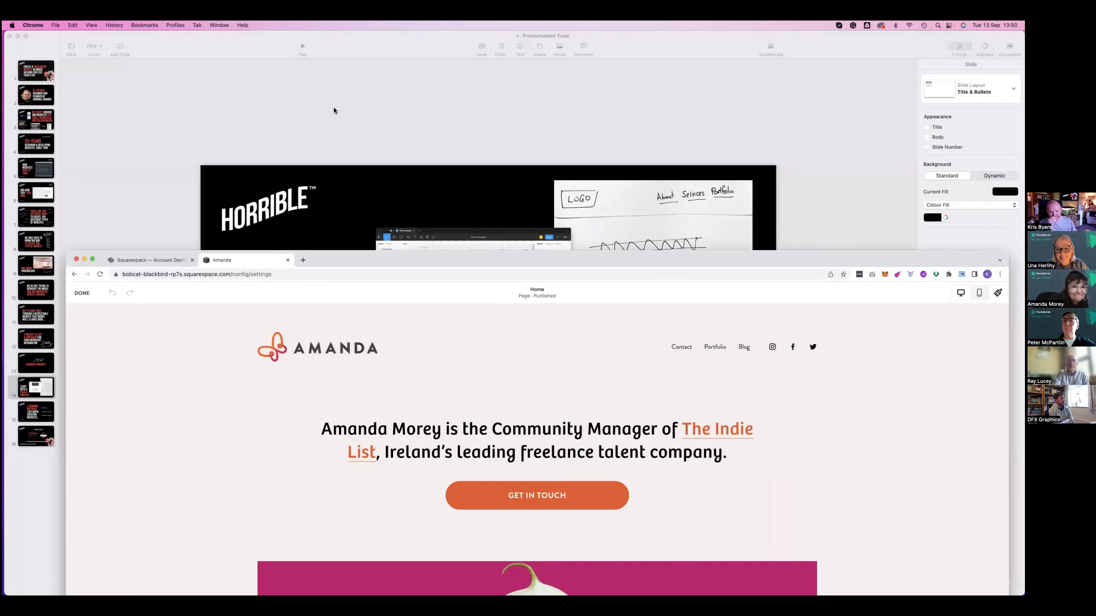
key("ctrl+alt+c")
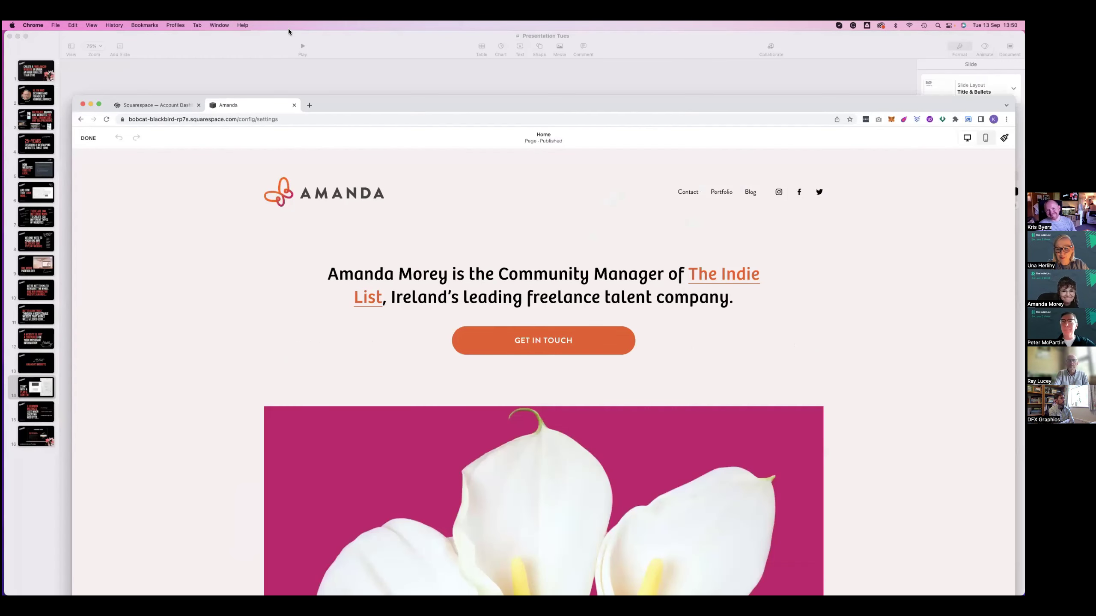
key("ctrl+alt+Return")
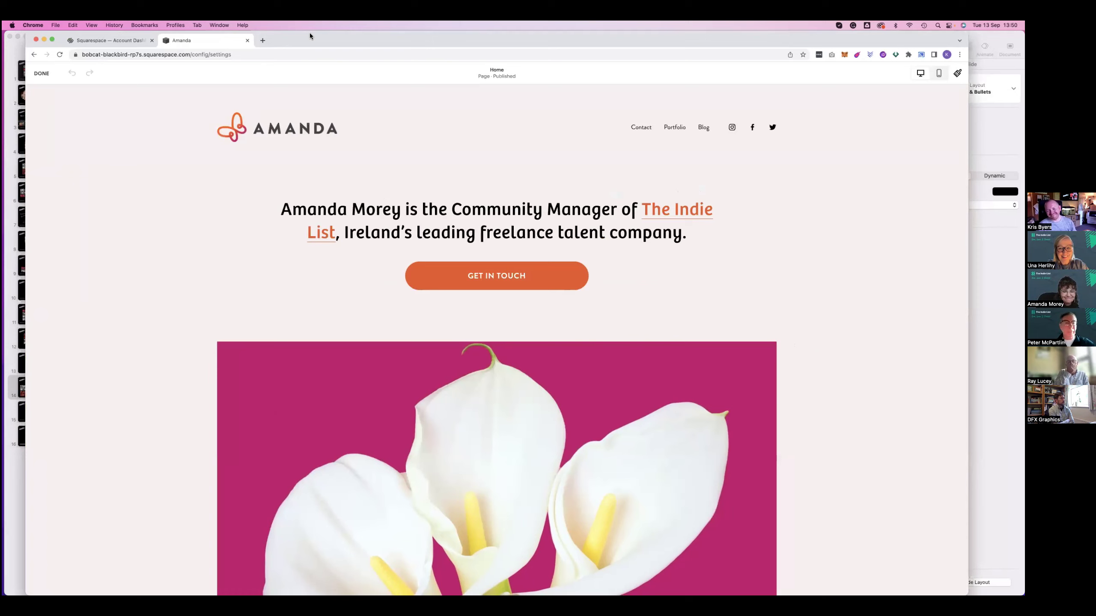
key("ctrl+alt+c")
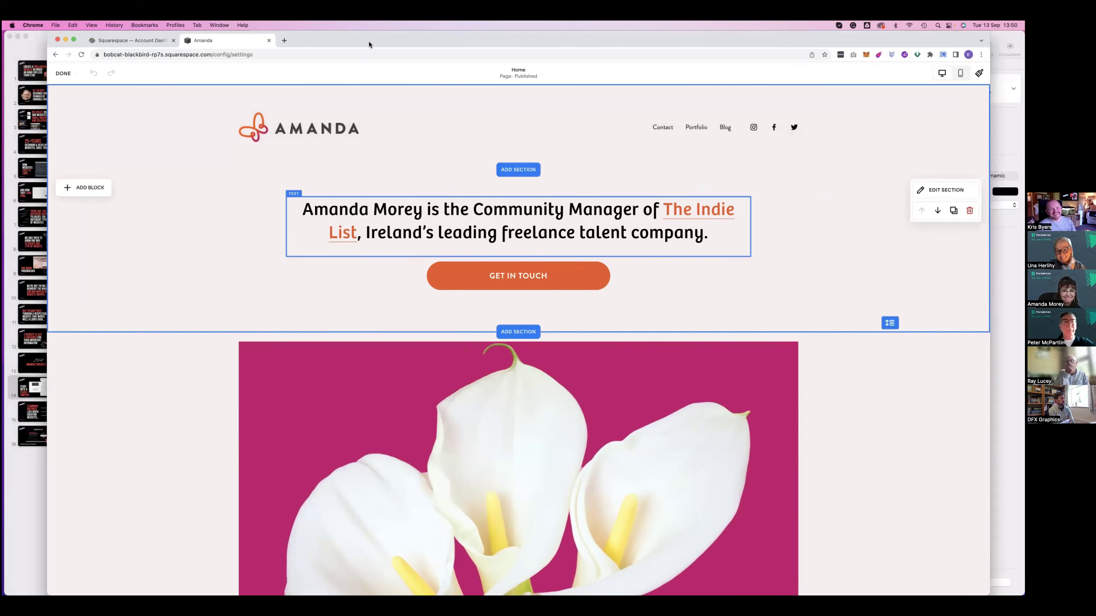
key("ctrl+alt+c")
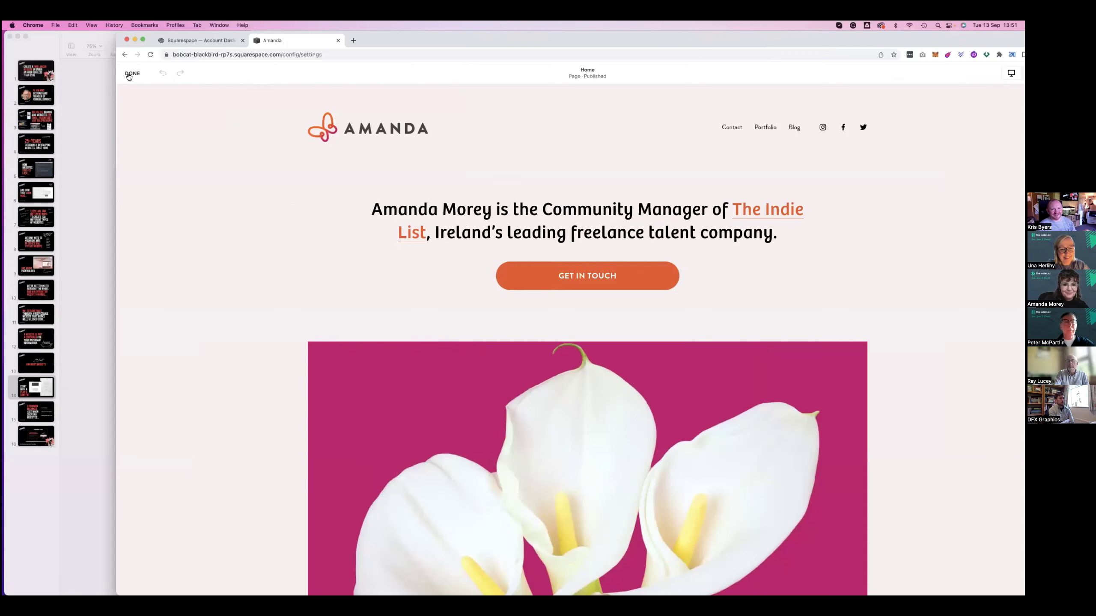
Finish editing, cancel enabling the light Mobile Information Bar so it stays disabled, then open Advanced settings
left_click(131, 74)
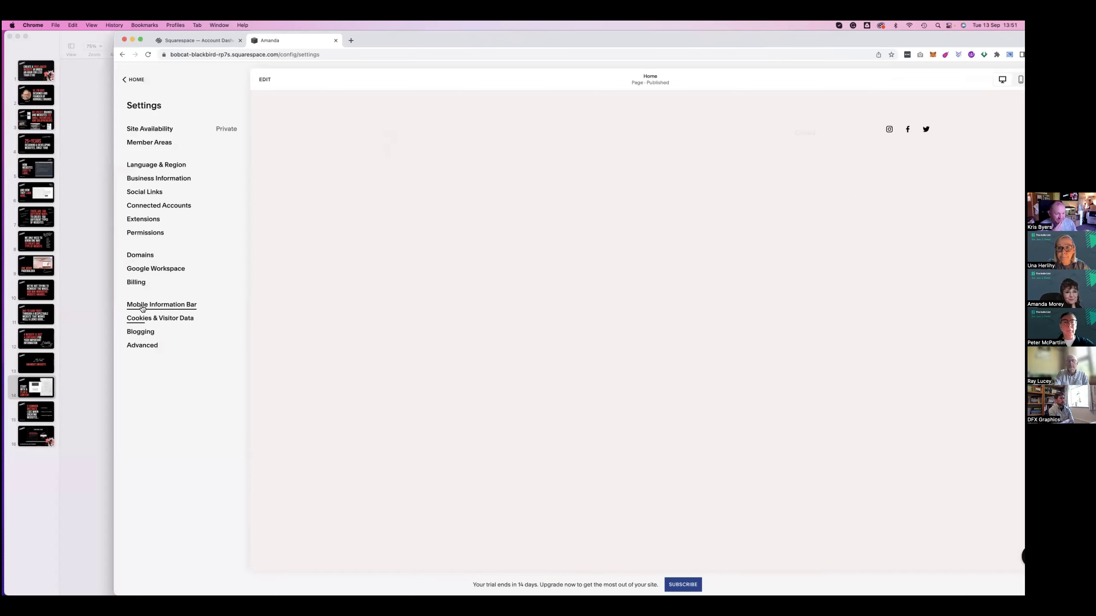
left_click(142, 306)
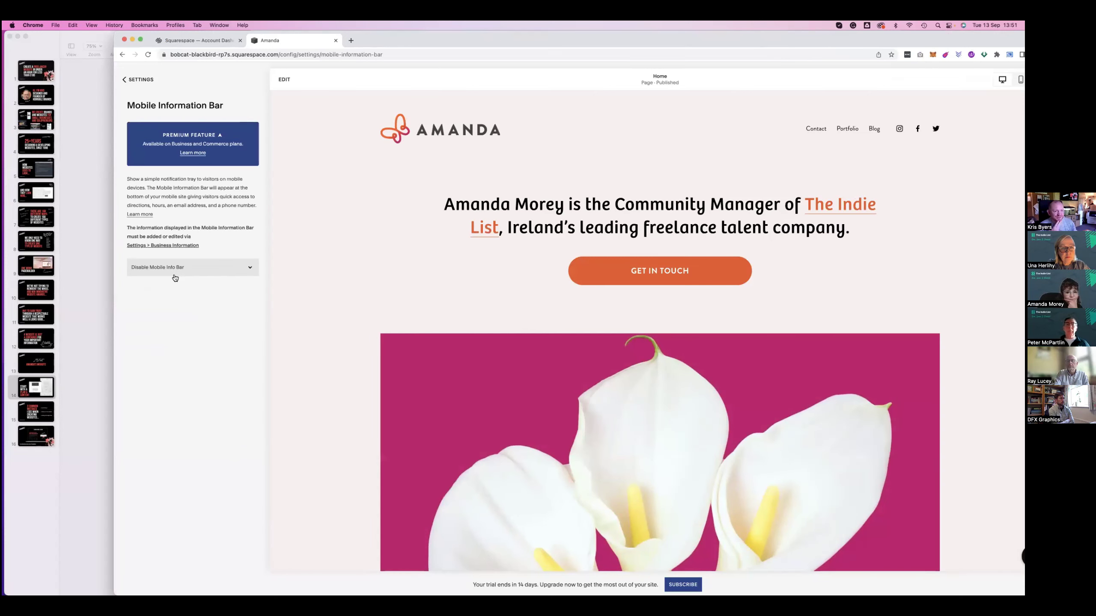
left_click(167, 271)
left_click(166, 278)
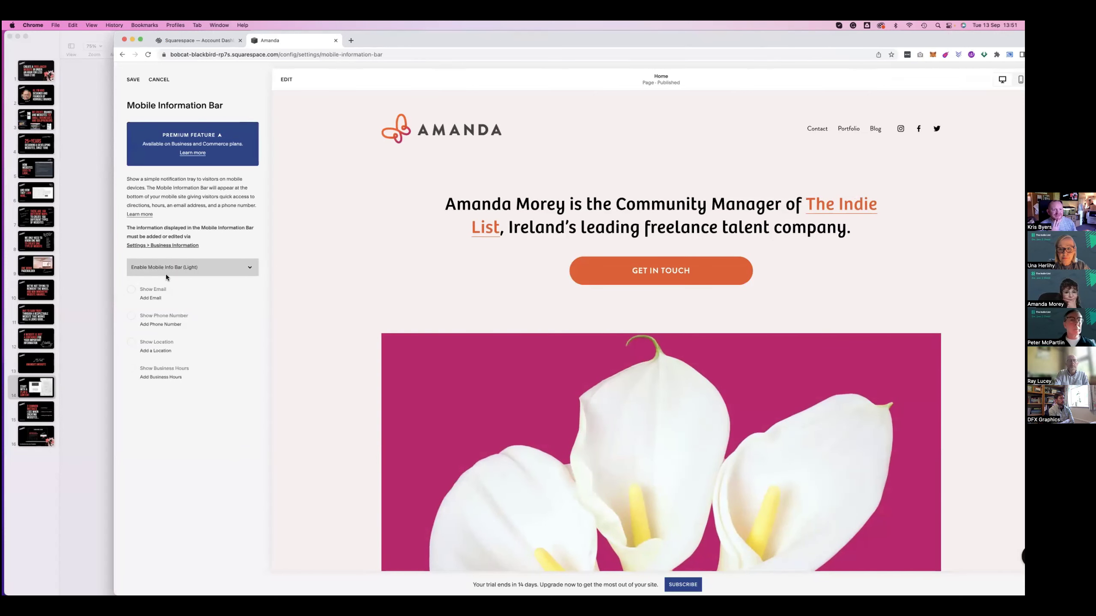
left_click(134, 80)
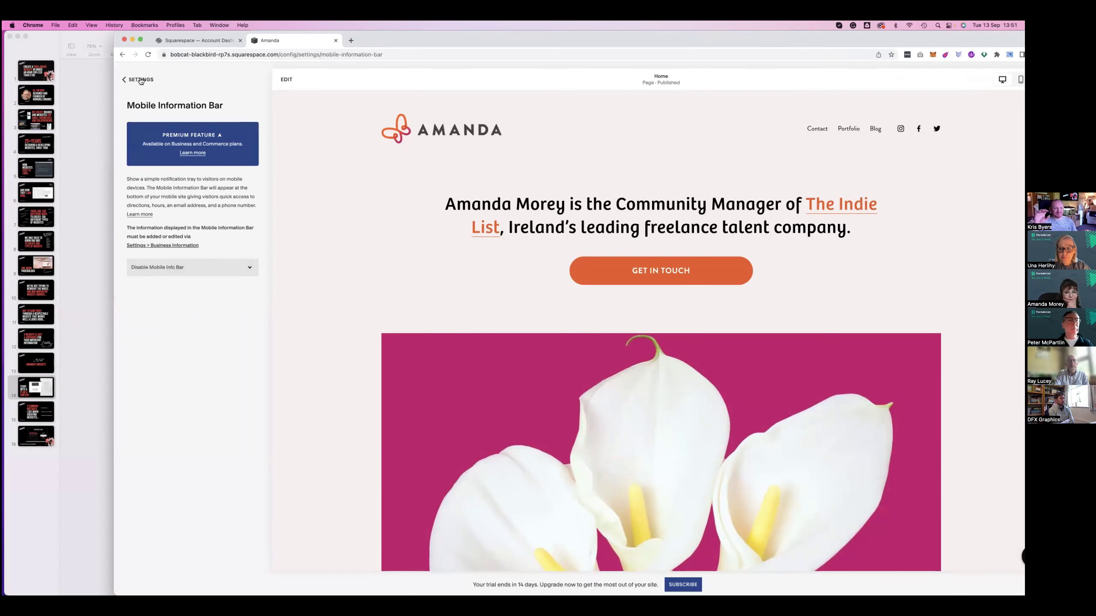
left_click(139, 82)
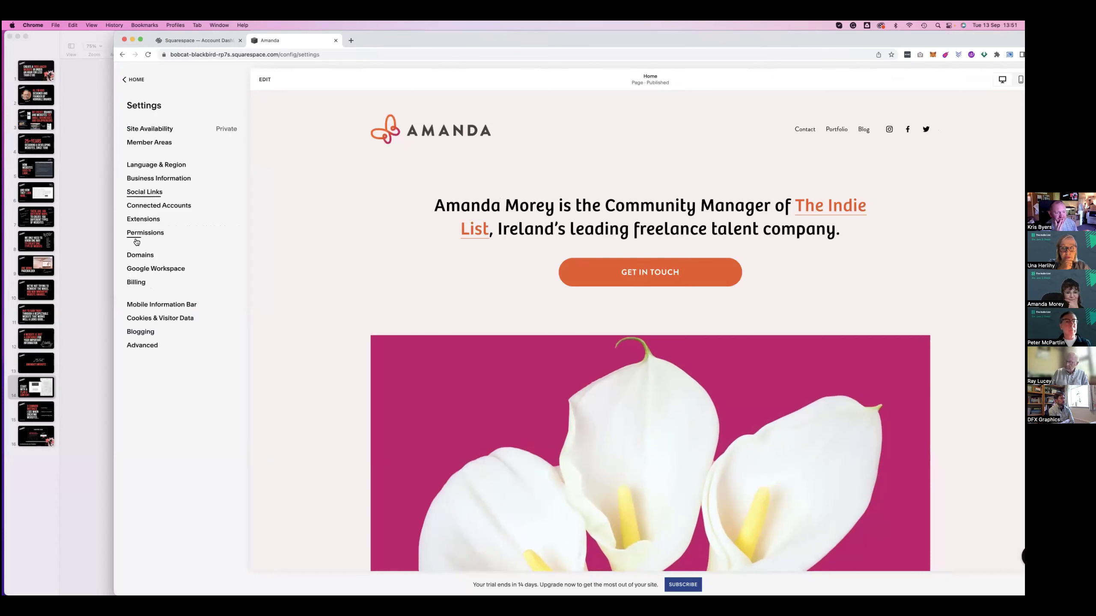
left_click(141, 346)
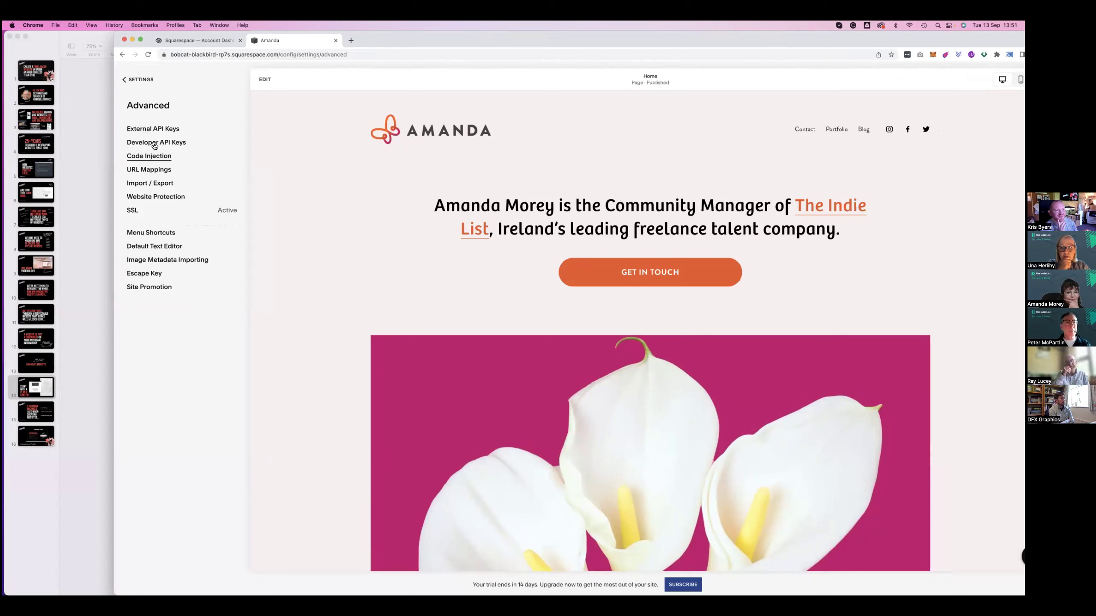
Return from Advanced settings to the top-level site menu and move the browser window down over Keynote
left_click(136, 80)
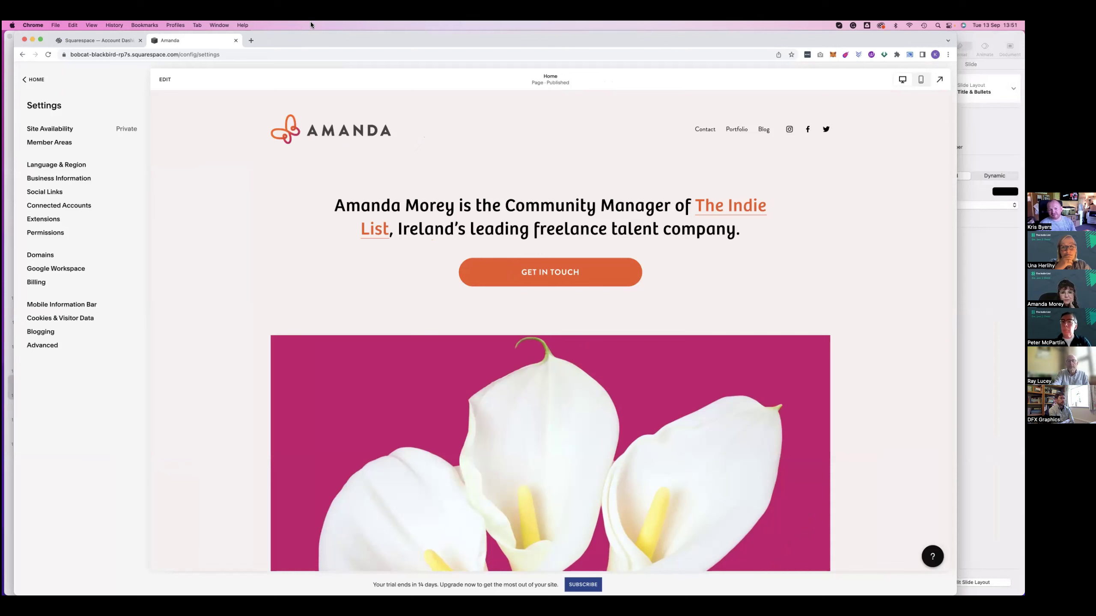
left_click_drag(343, 34, 347, 36)
left_click(75, 82)
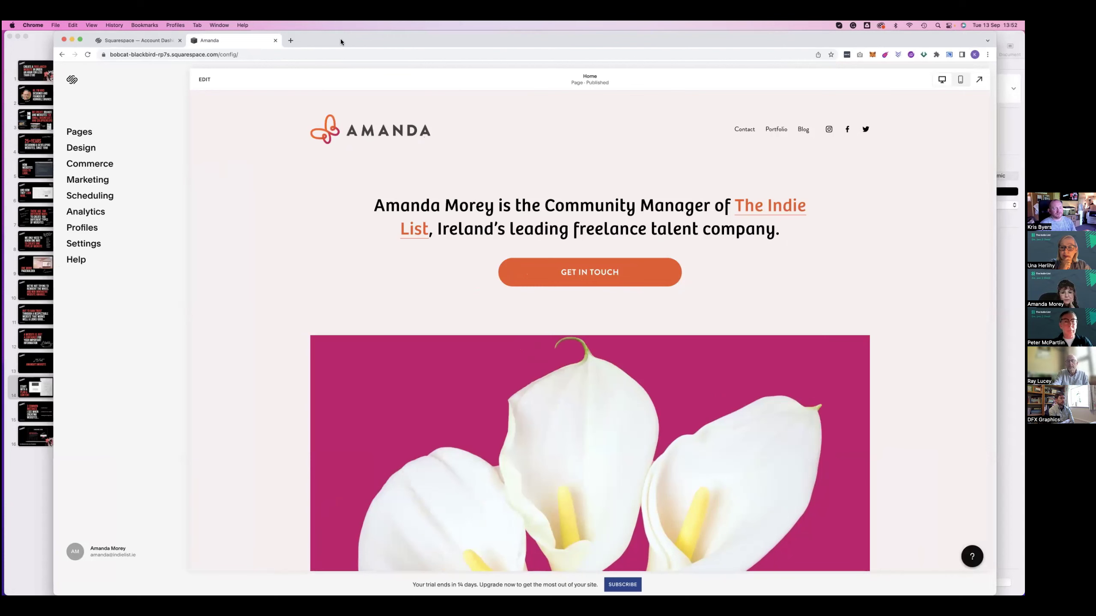
left_click_drag(341, 40, 332, 37)
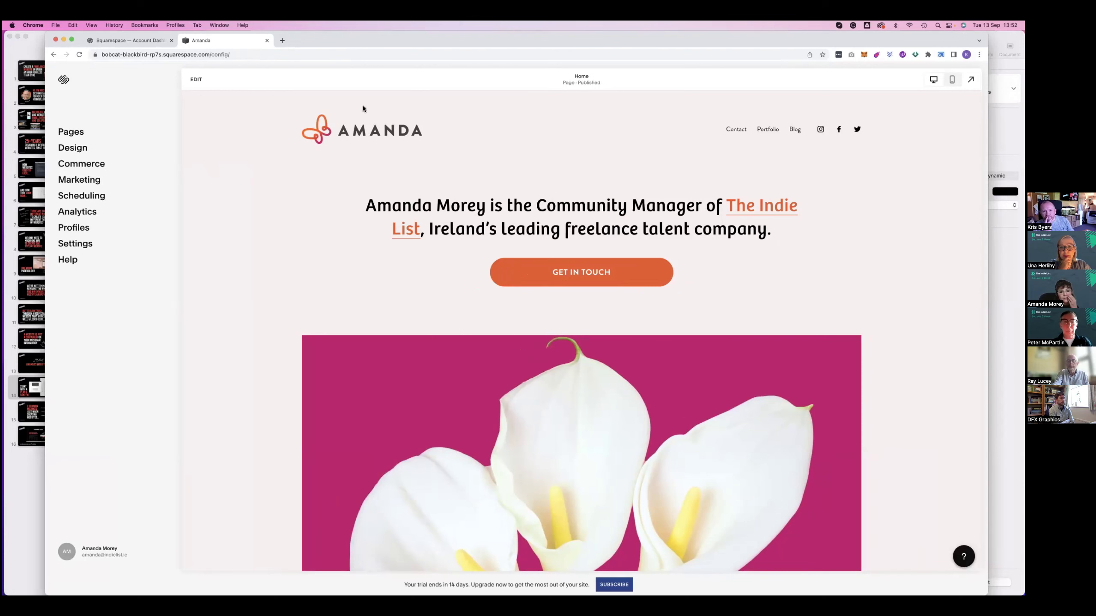
left_click_drag(371, 40, 368, 106)
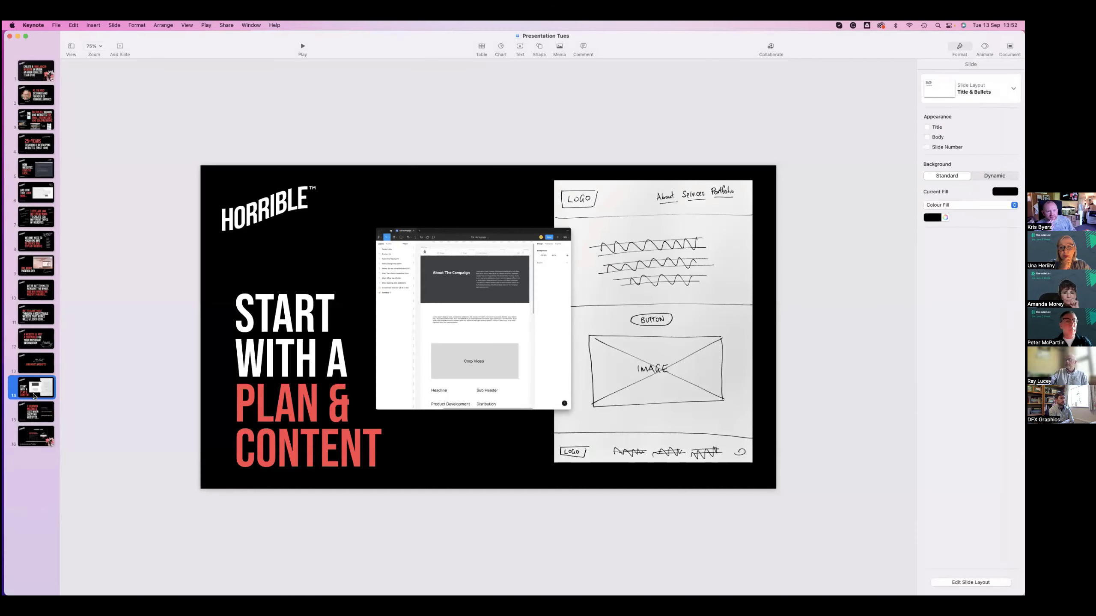
Bring Keynote to the front and advance to the '3 Common Mistakes I See When Creating Websites' slide
left_click(193, 37)
key("Down")
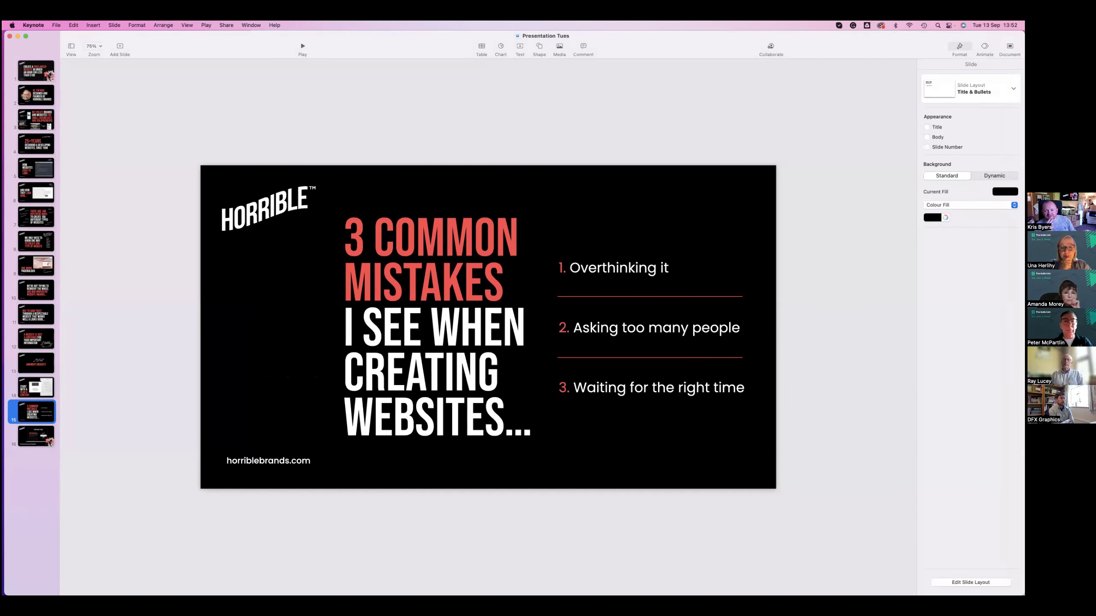